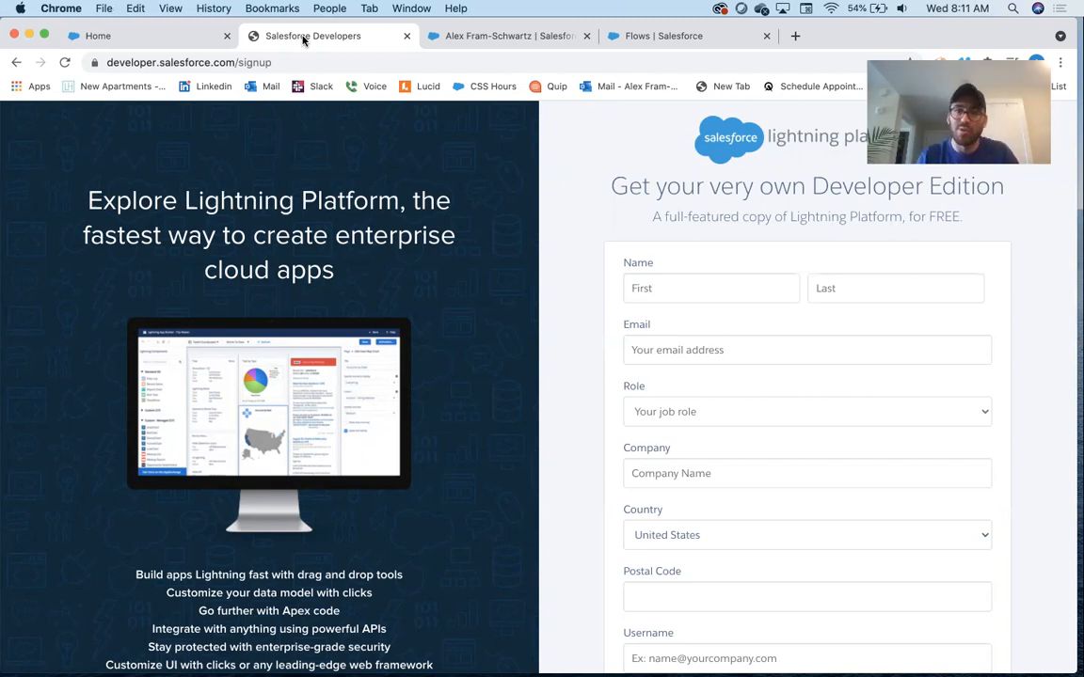
Switch between the open browser tabs to review the user profile, the form site and the Flows setup page
{"action": "left_click", "coordinate": [466, 35]}
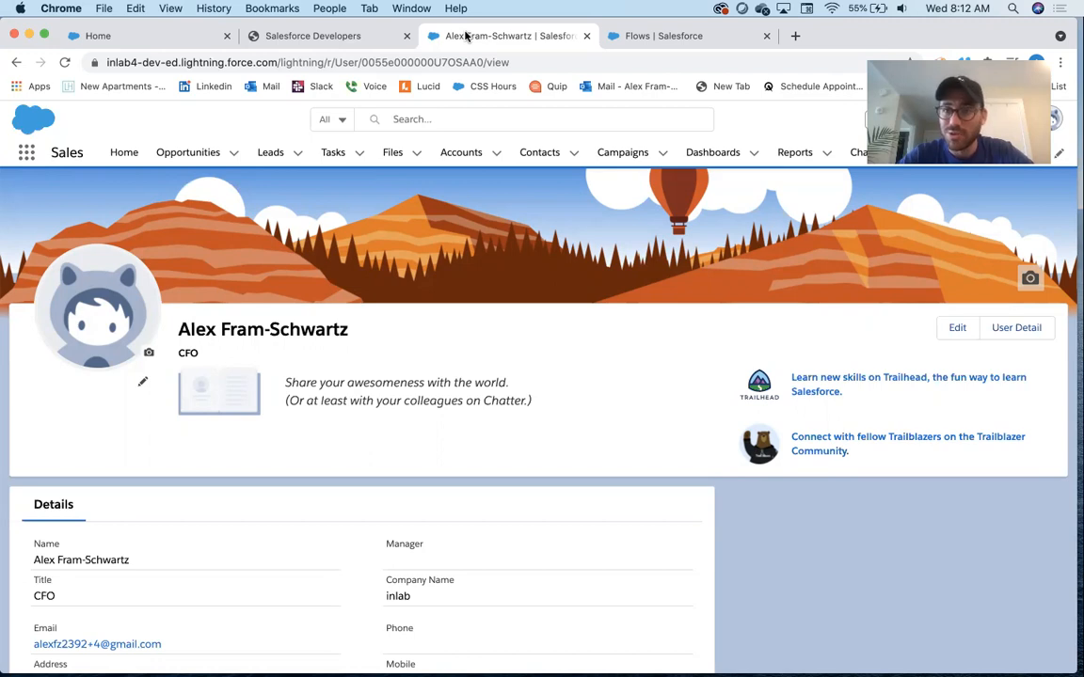
{"action": "left_click", "coordinate": [156, 38]}
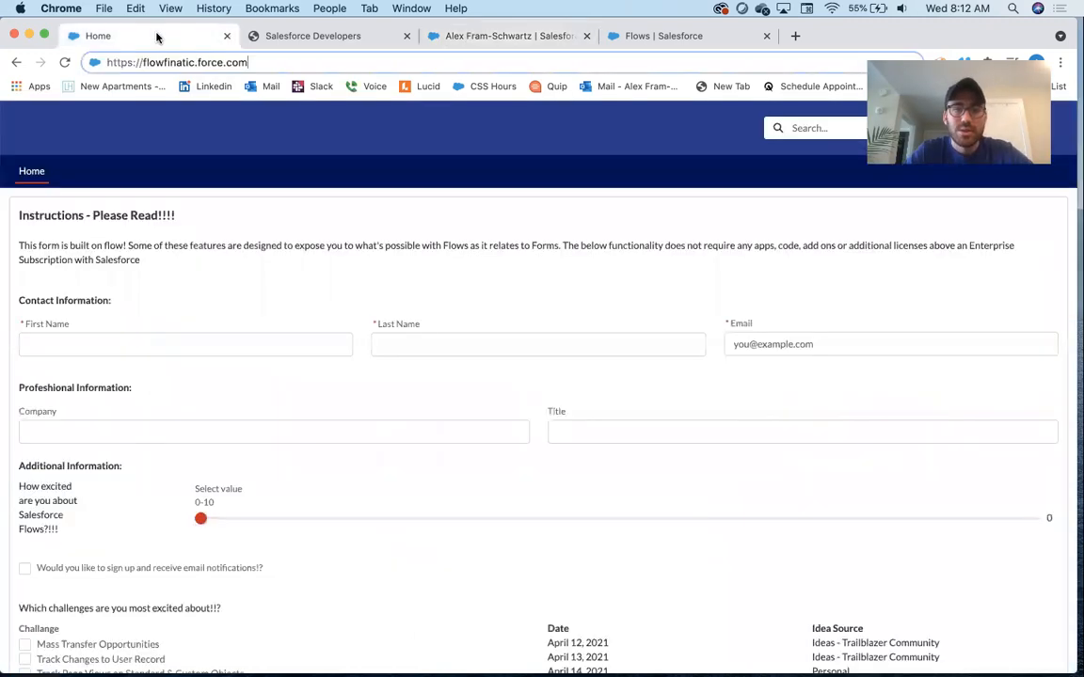
{"action": "left_click", "coordinate": [727, 42]}
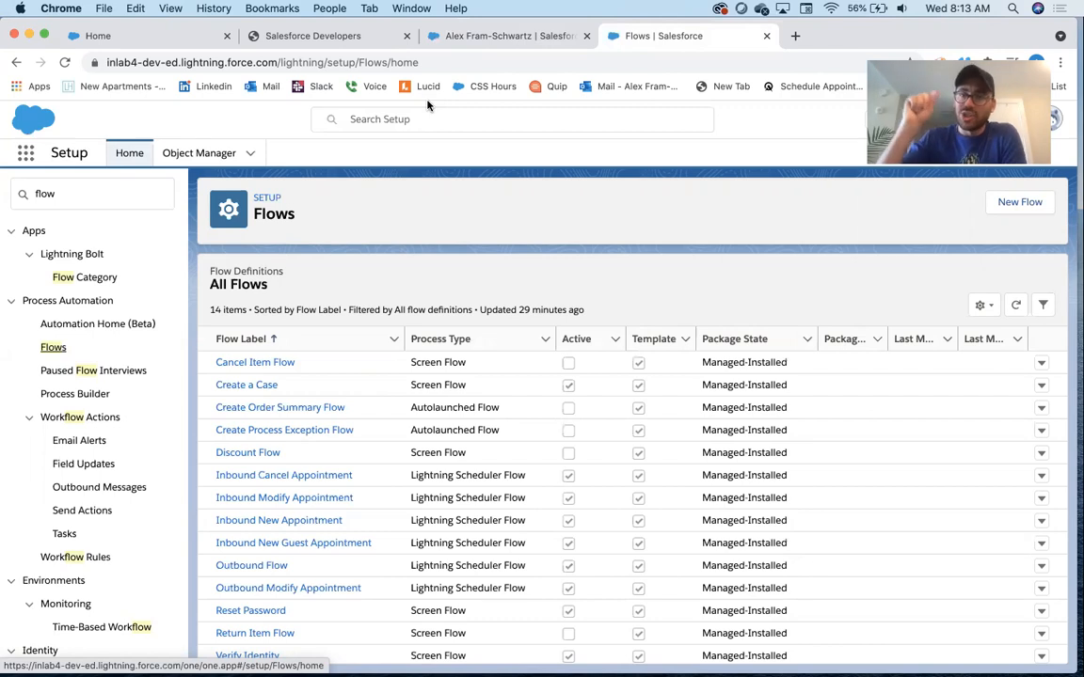
Open the field history tracking settings for the Account object in Object Manager
{"action": "left_click", "coordinate": [94, 193]}
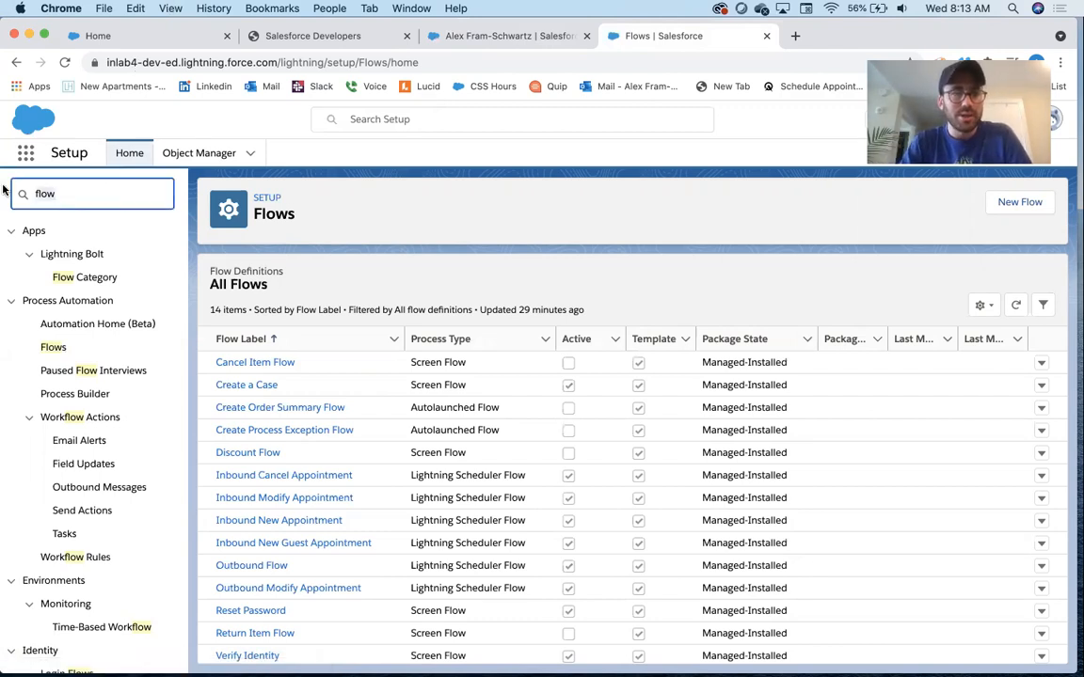
{"action": "left_click", "coordinate": [203, 152]}
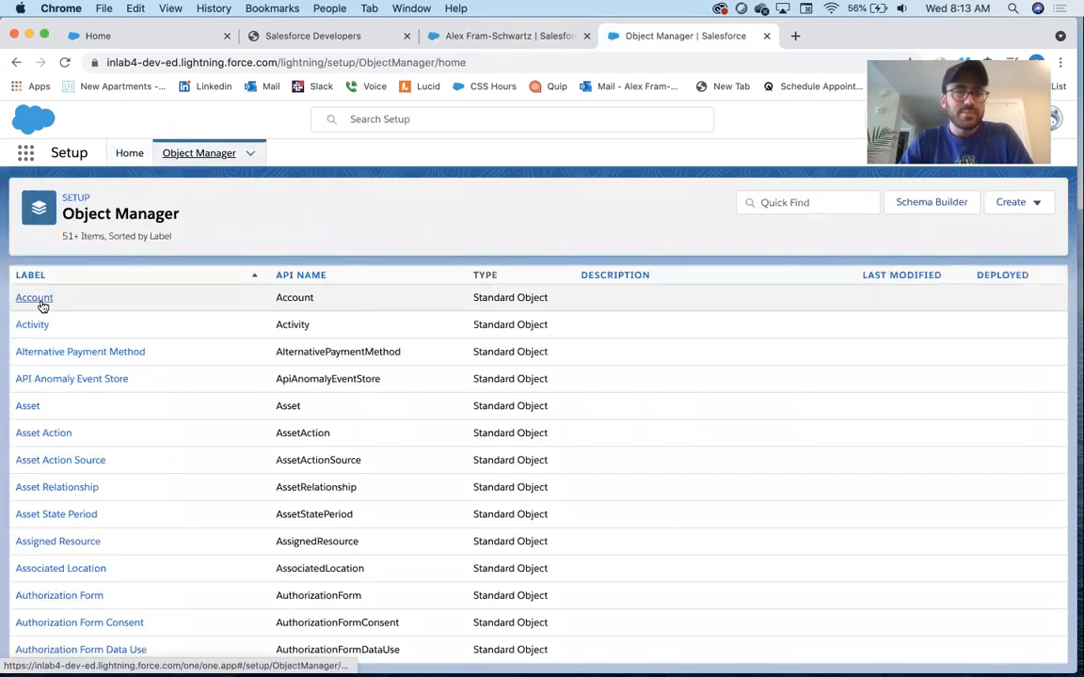
{"action": "left_click", "coordinate": [42, 301]}
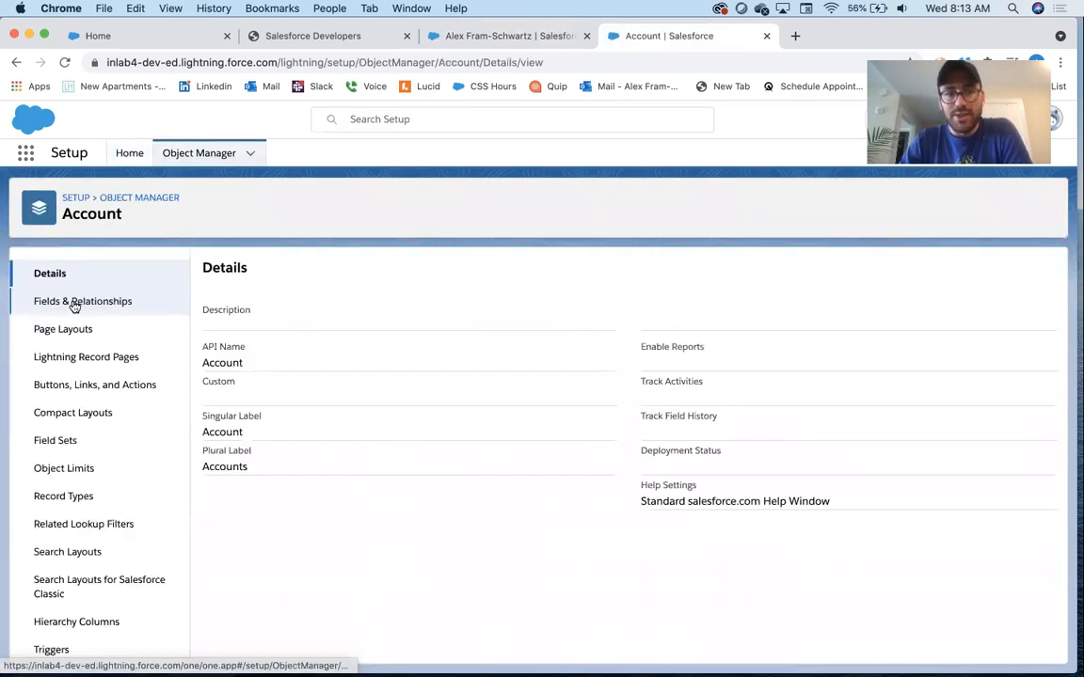
{"action": "left_click", "coordinate": [73, 305]}
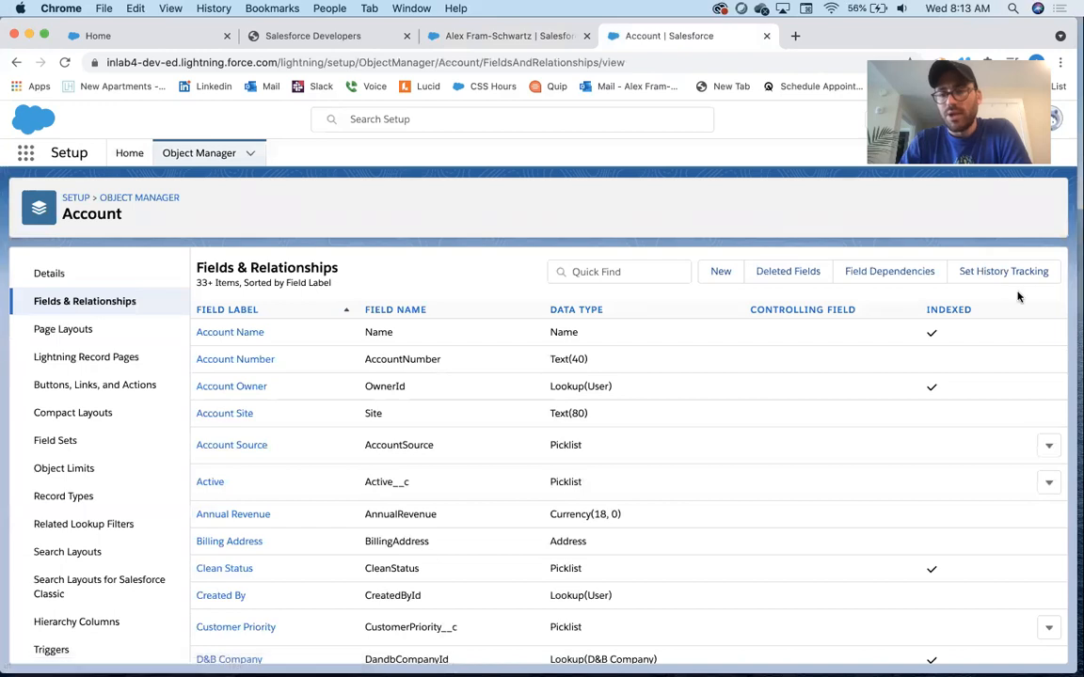
{"action": "left_click", "coordinate": [1012, 273]}
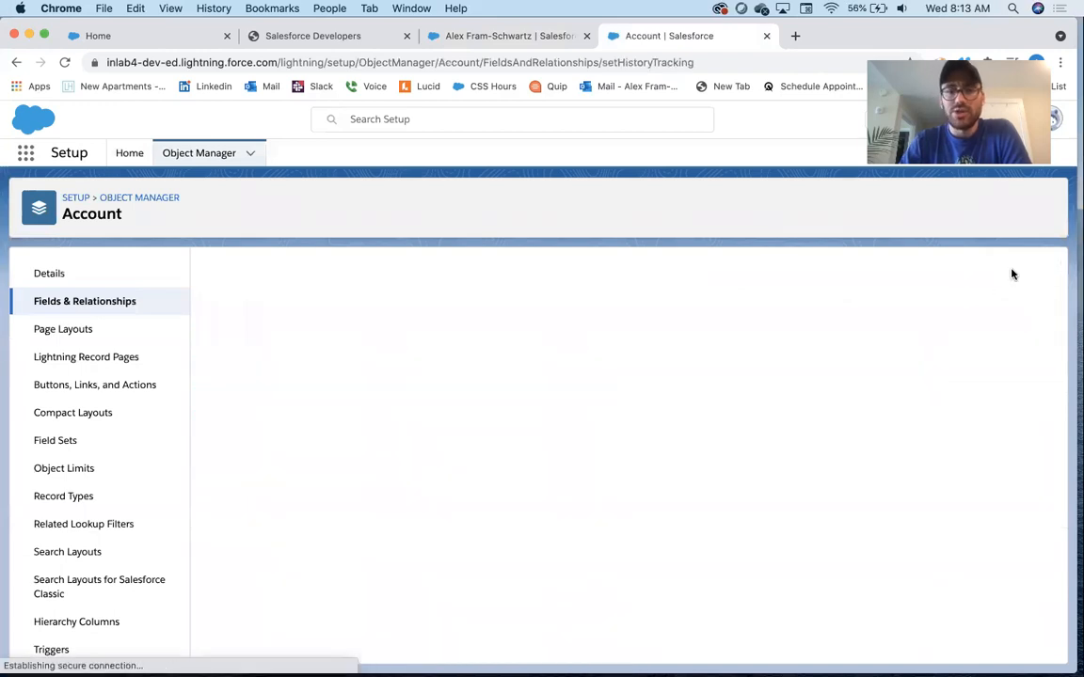
{"action": "left_click", "coordinate": [292, 307]}
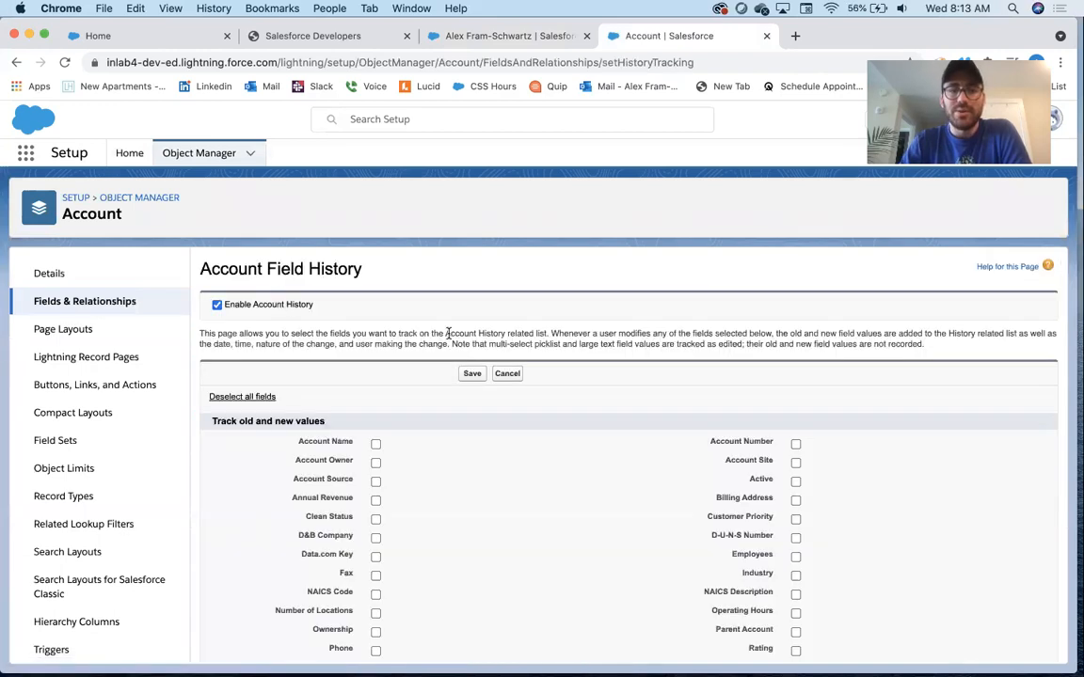
{"action": "scroll", "coordinate": [447, 333], "scroll_direction": "down", "scroll_amount": 3}
{"action": "left_click", "coordinate": [375, 331]}
{"action": "left_click", "coordinate": [377, 348]}
{"action": "left_click", "coordinate": [377, 330]}
{"action": "left_click", "coordinate": [376, 347]}
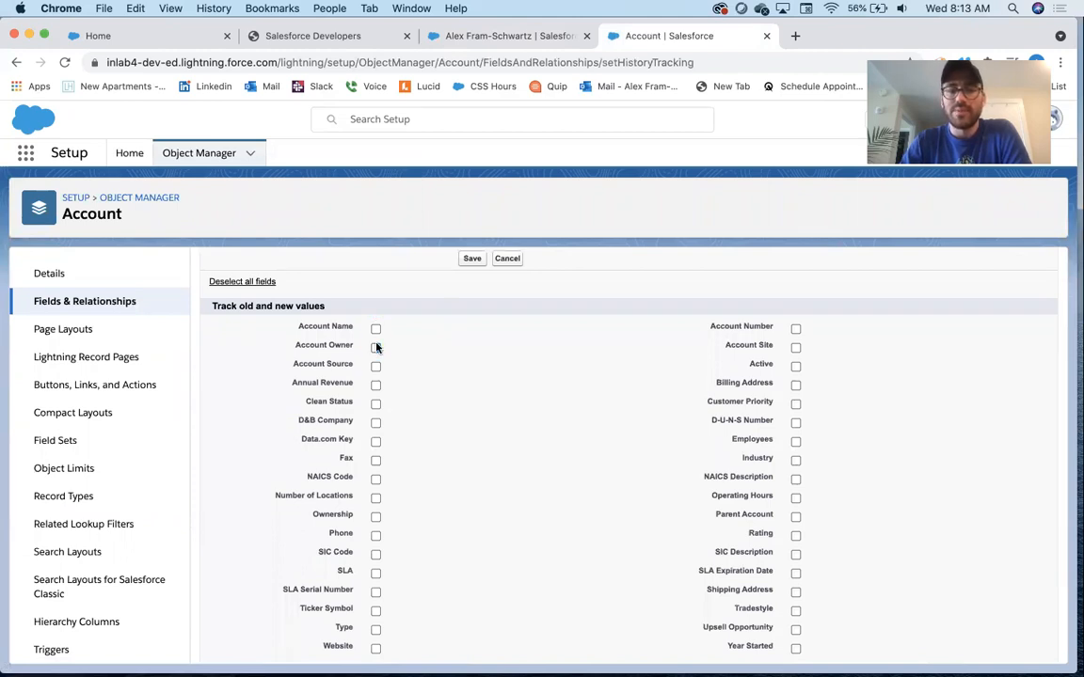
{"action": "left_click", "coordinate": [507, 260]}
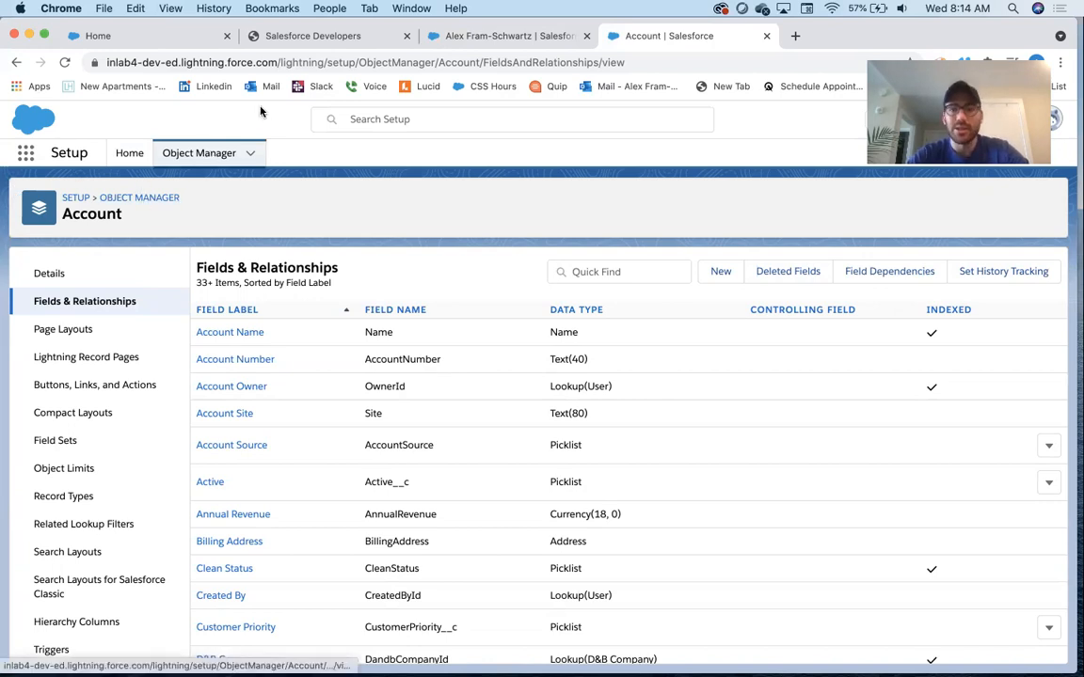
Start a new custom object from Object Manager and label it User History
{"action": "left_click", "coordinate": [993, 120]}
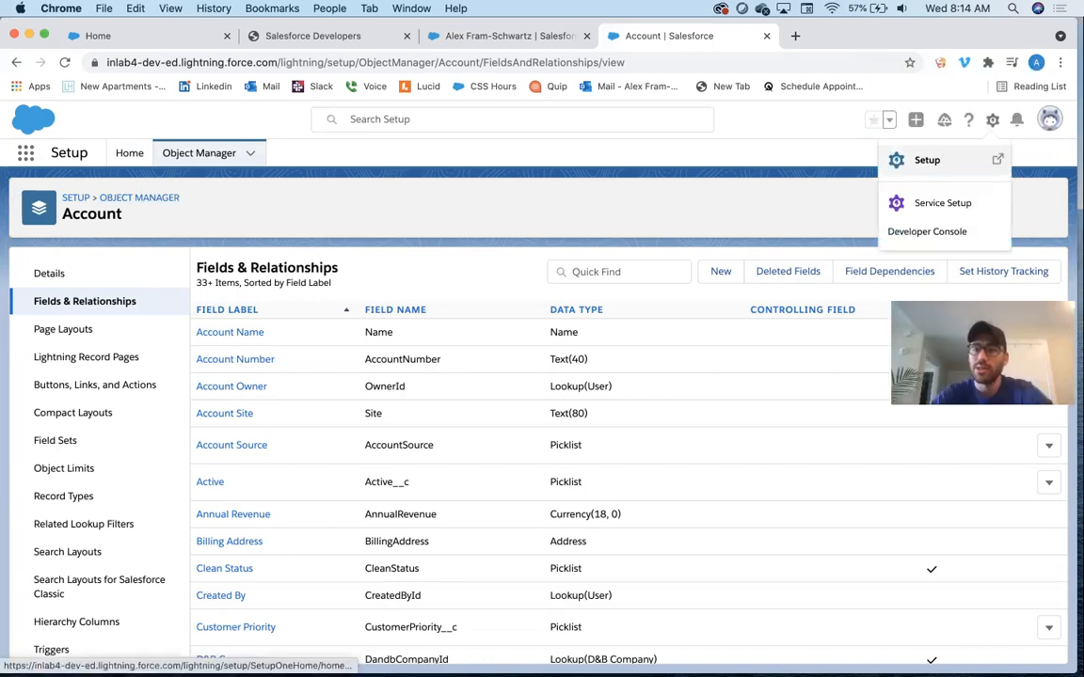
{"action": "left_click", "coordinate": [941, 161]}
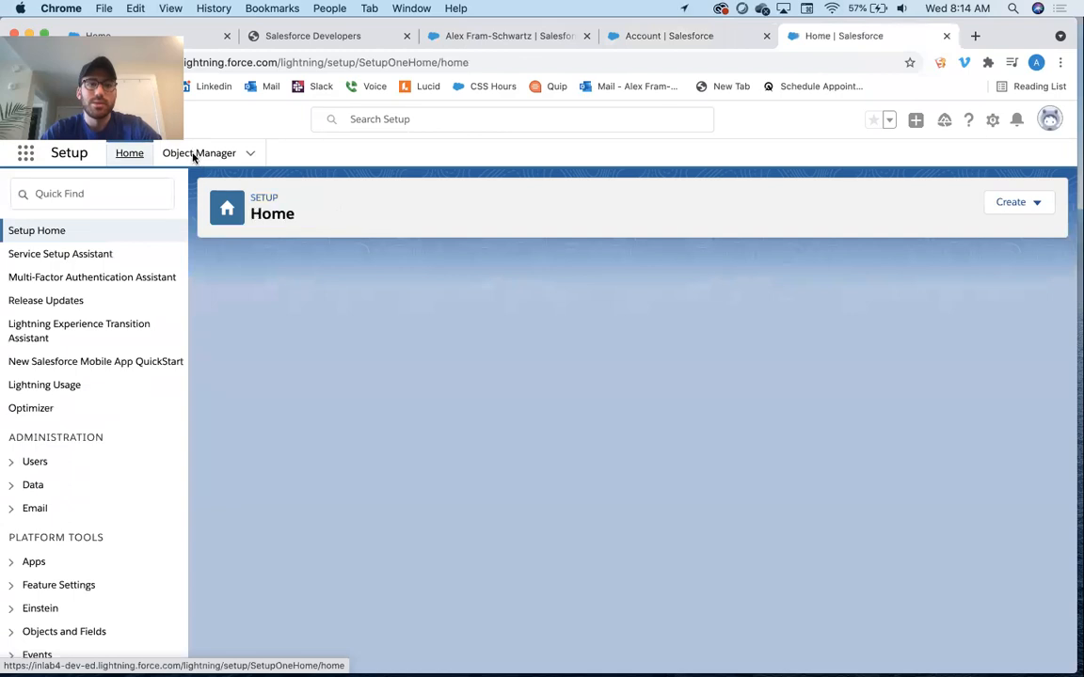
{"action": "left_click", "coordinate": [195, 156]}
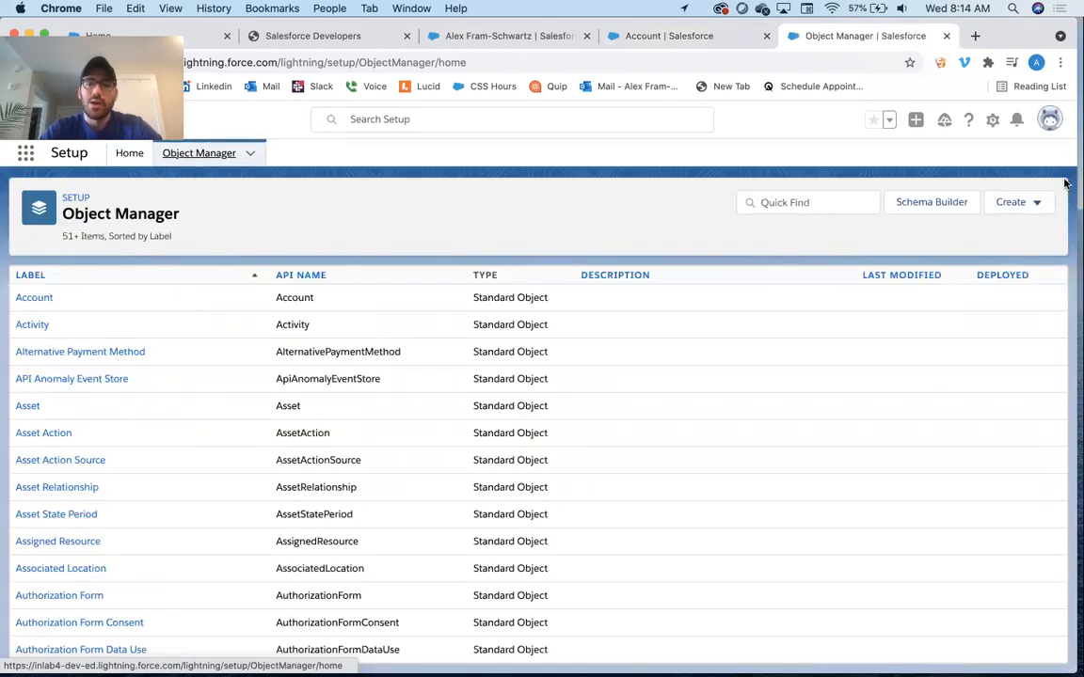
{"action": "left_click", "coordinate": [1037, 204]}
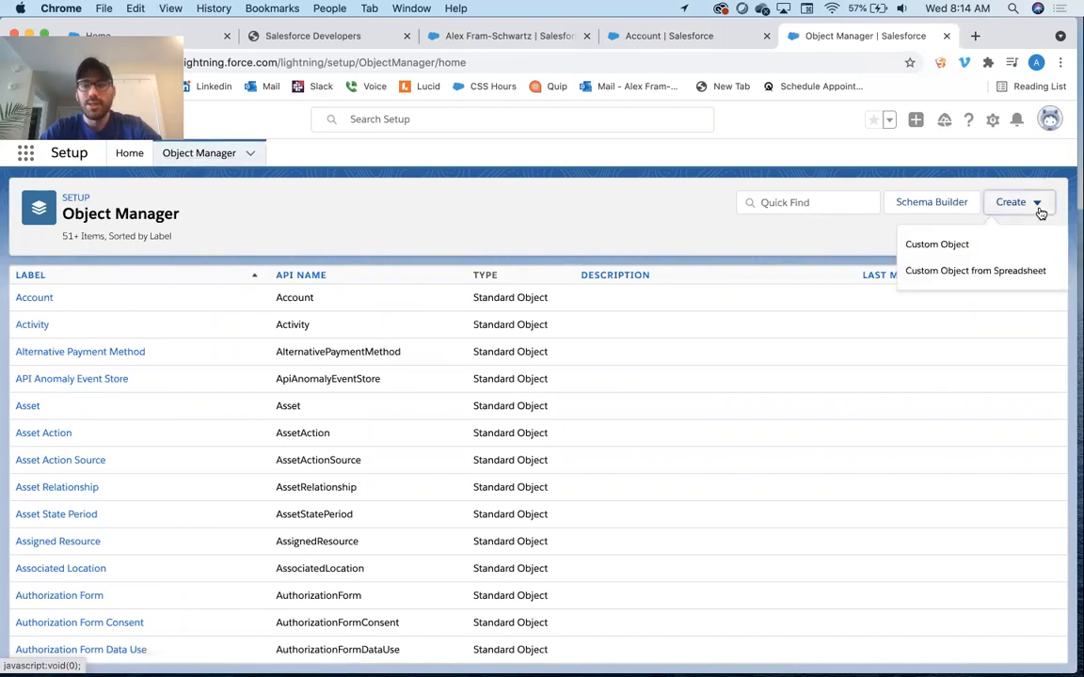
{"action": "left_click", "coordinate": [1012, 241]}
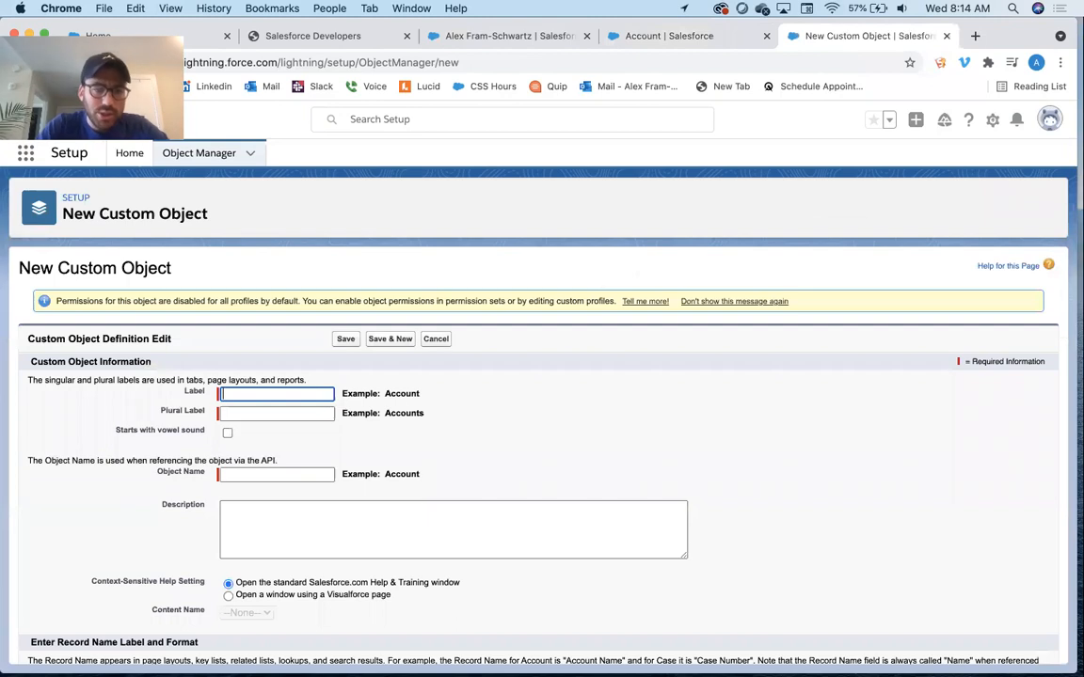
{"action": "type", "text": "User History"}
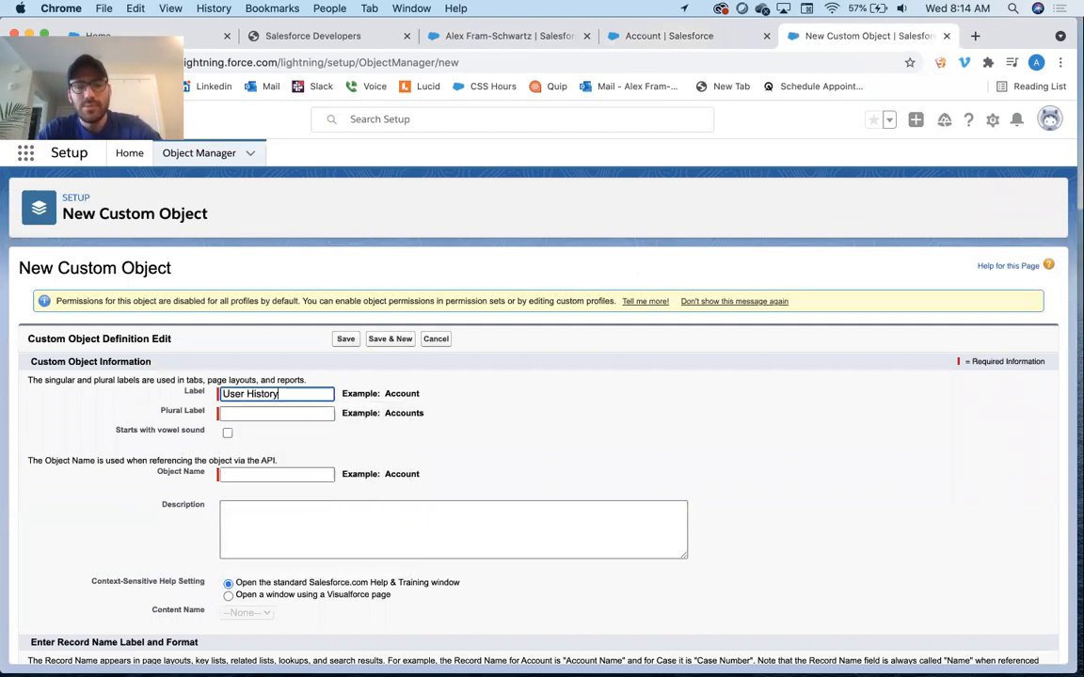
{"action": "key", "text": "Tab"}
{"action": "key", "text": "Tab"}
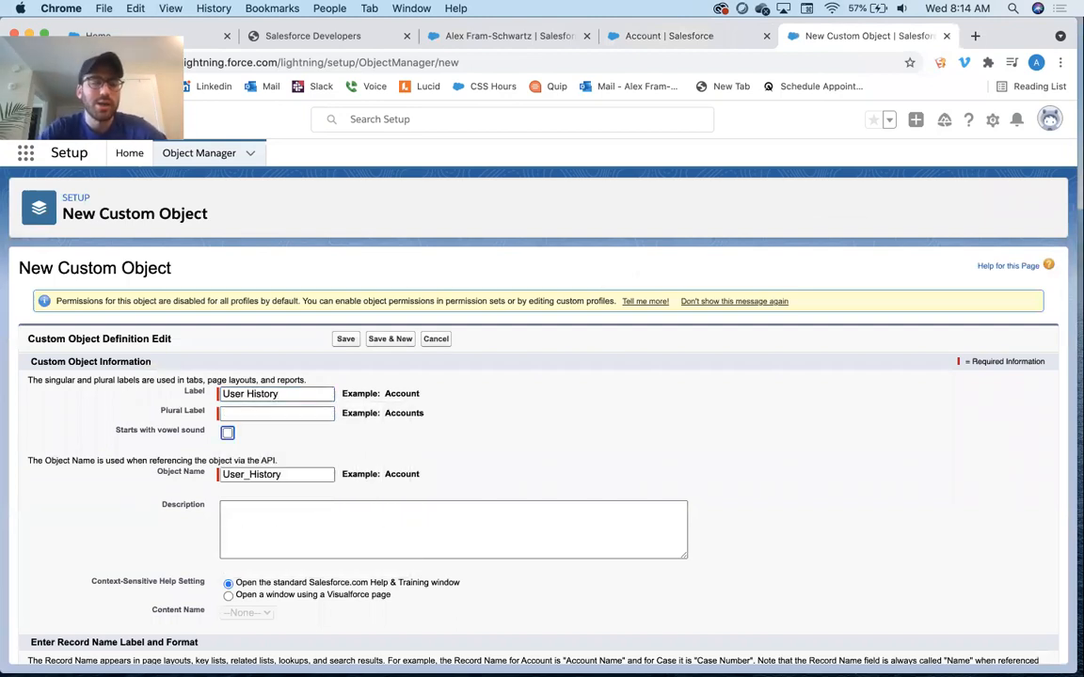
Set the plural label to User History
{"action": "left_click_drag", "start_coordinate": [301, 395], "coordinate": [177, 374]}
{"action": "key", "text": "super+c"}
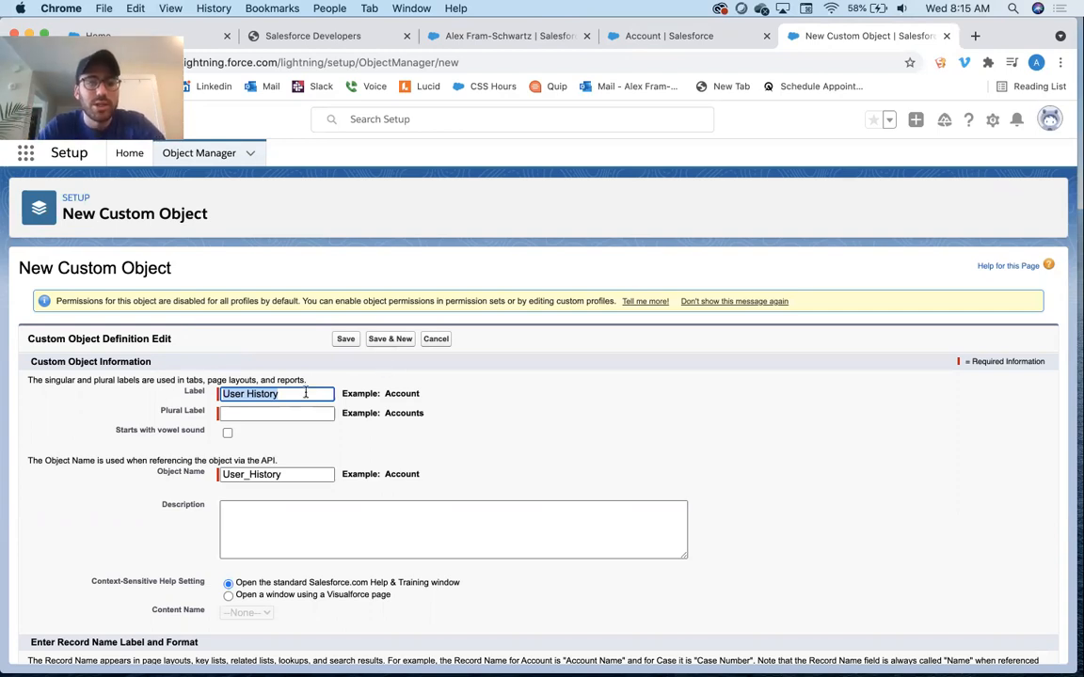
{"action": "key", "text": "Right"}
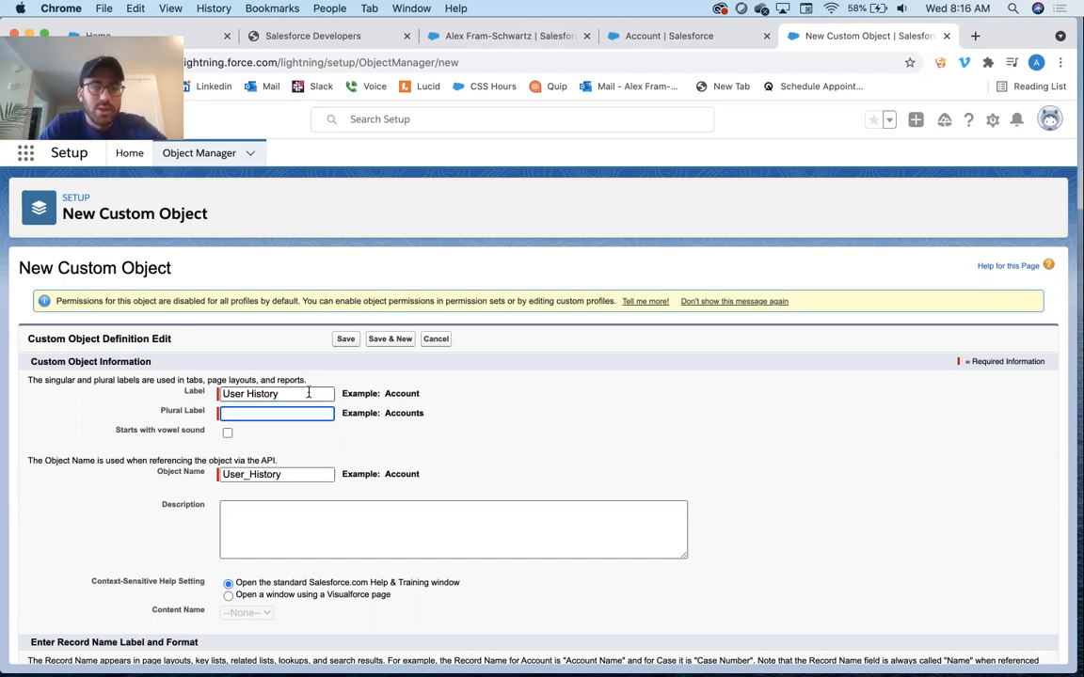
{"action": "left_click_drag", "start_coordinate": [282, 393], "coordinate": [172, 375]}
{"action": "key", "text": "ctrl+c"}
{"action": "key", "text": "Tab"}
{"action": "key", "text": "ctrl+v"}
Set the record name of the custom object to ID
{"action": "scroll", "coordinate": [433, 382], "scroll_direction": "down", "scroll_amount": 2}
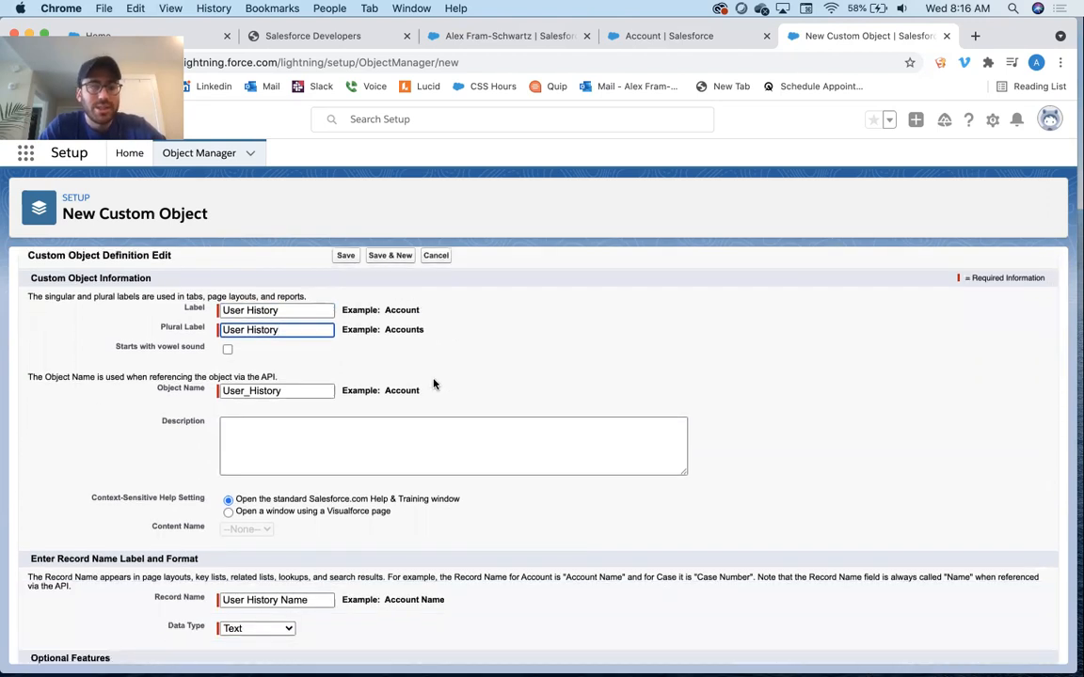
{"action": "scroll", "coordinate": [434, 383], "scroll_direction": "down", "scroll_amount": 1}
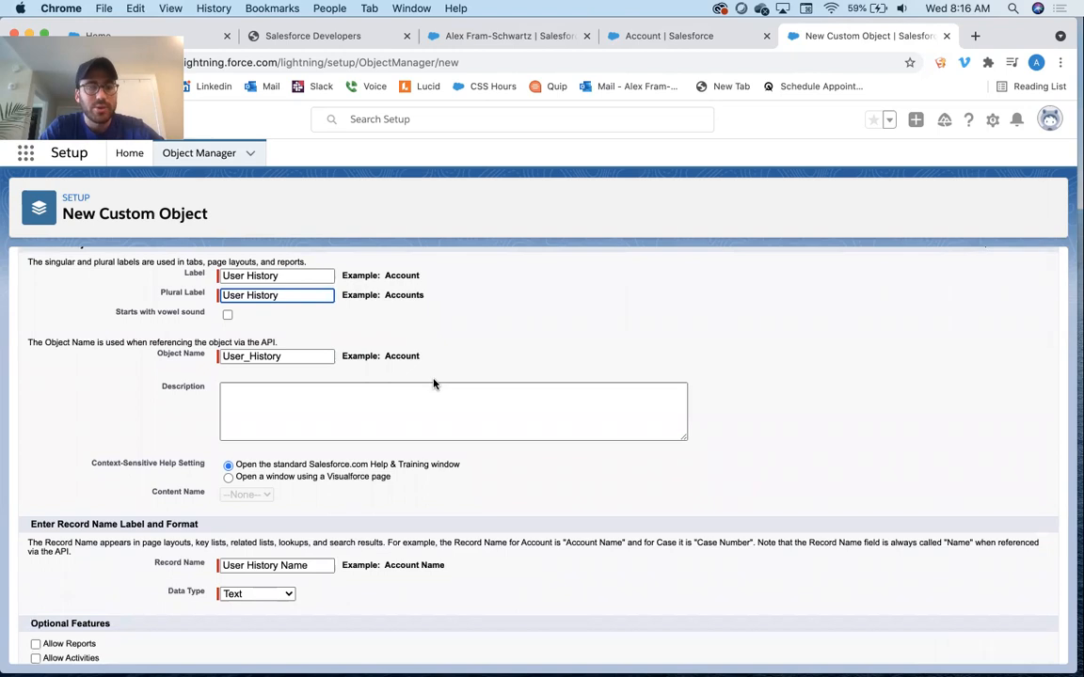
{"action": "scroll", "coordinate": [434, 383], "scroll_direction": "down", "scroll_amount": 2}
{"action": "scroll", "coordinate": [433, 383], "scroll_direction": "down", "scroll_amount": 2}
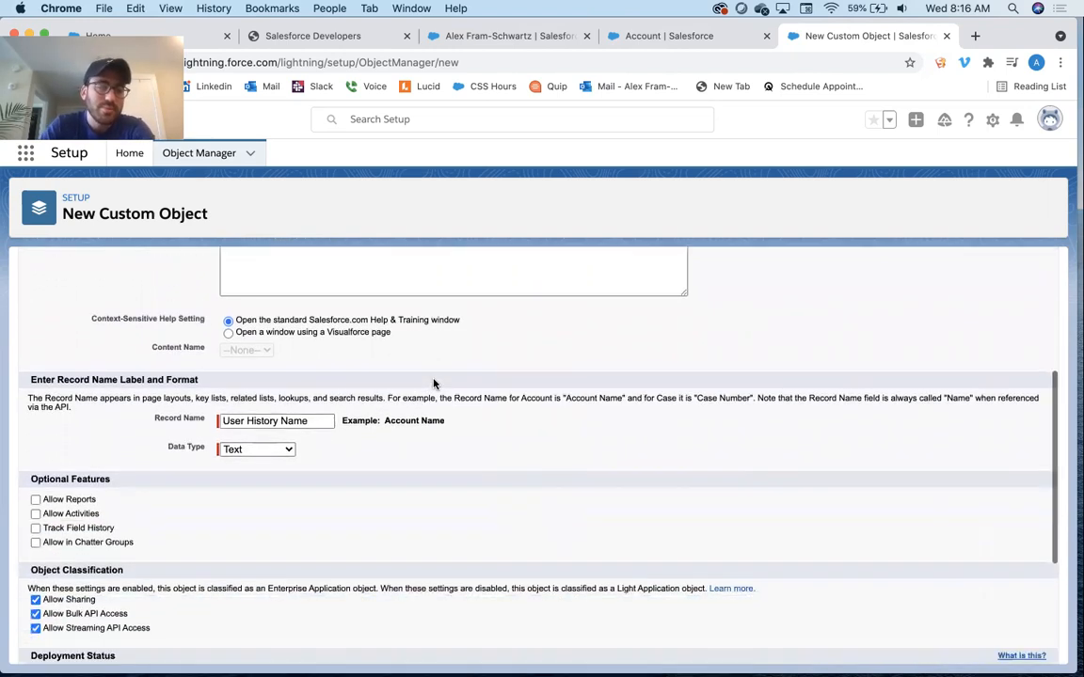
{"action": "scroll", "coordinate": [433, 382], "scroll_direction": "up", "scroll_amount": 3}
{"action": "scroll", "coordinate": [434, 383], "scroll_direction": "down", "scroll_amount": 3}
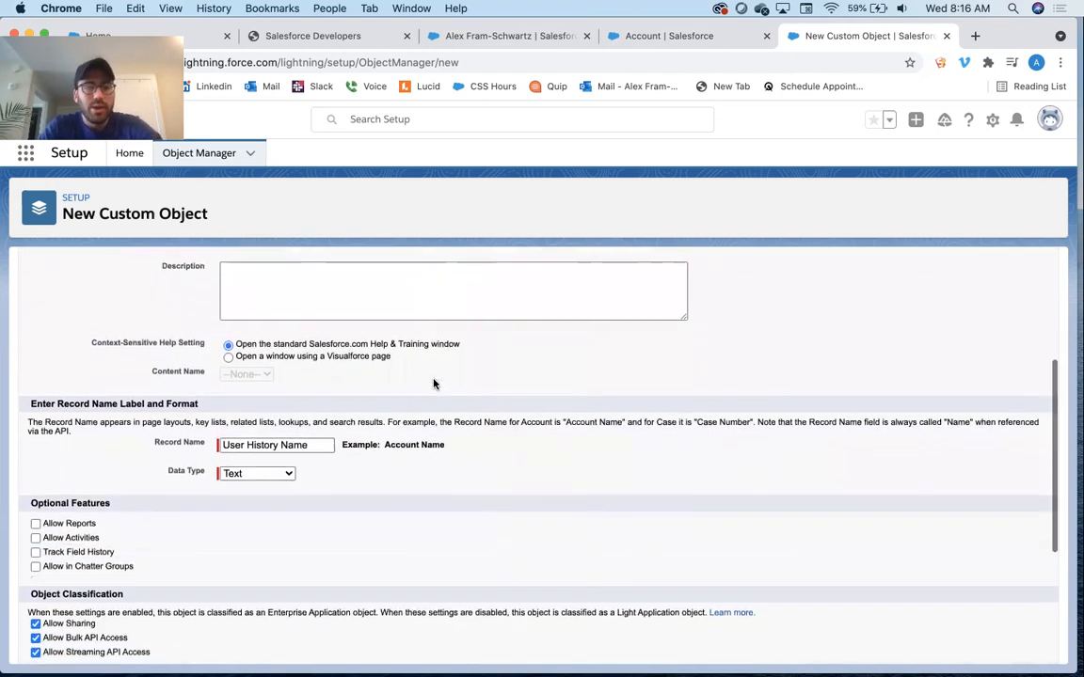
{"action": "left_click", "coordinate": [313, 446]}
{"action": "left_click_drag", "start_coordinate": [314, 446], "coordinate": [221, 446]}
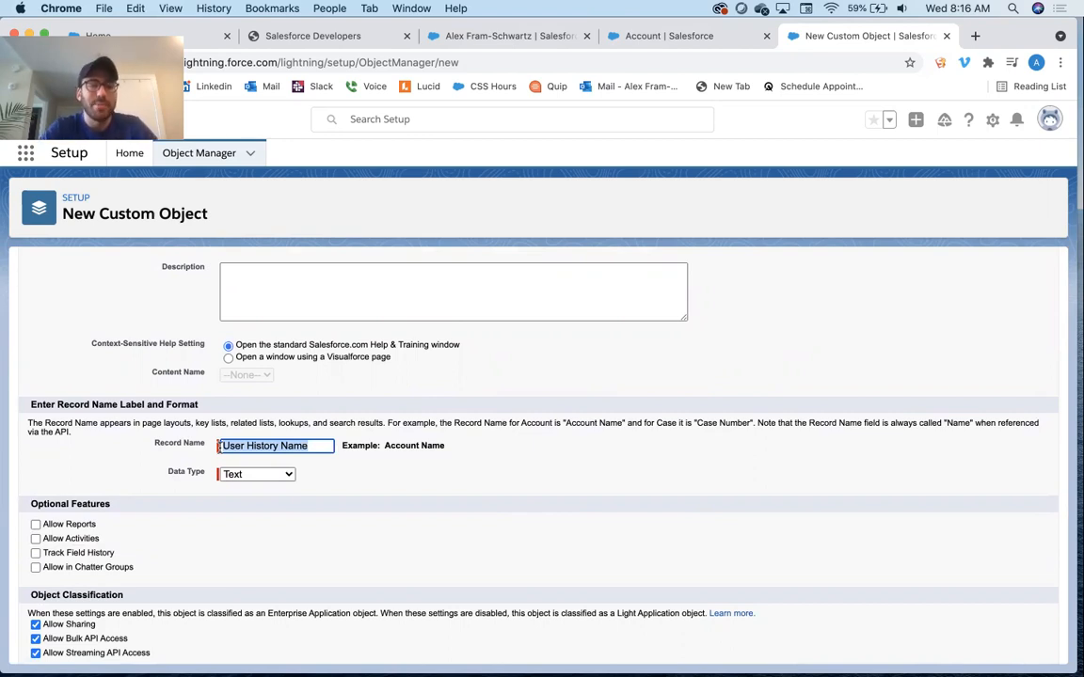
{"action": "type", "text": "ID"}
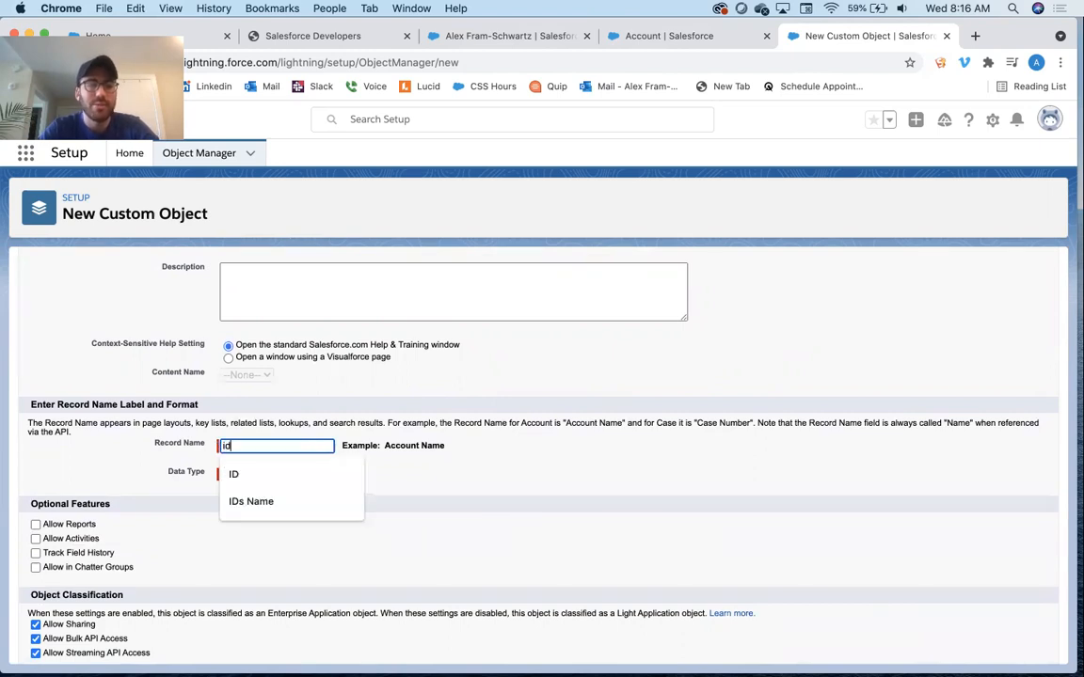
{"action": "key", "text": "BackSpace"}
{"action": "type", "text": "D"}
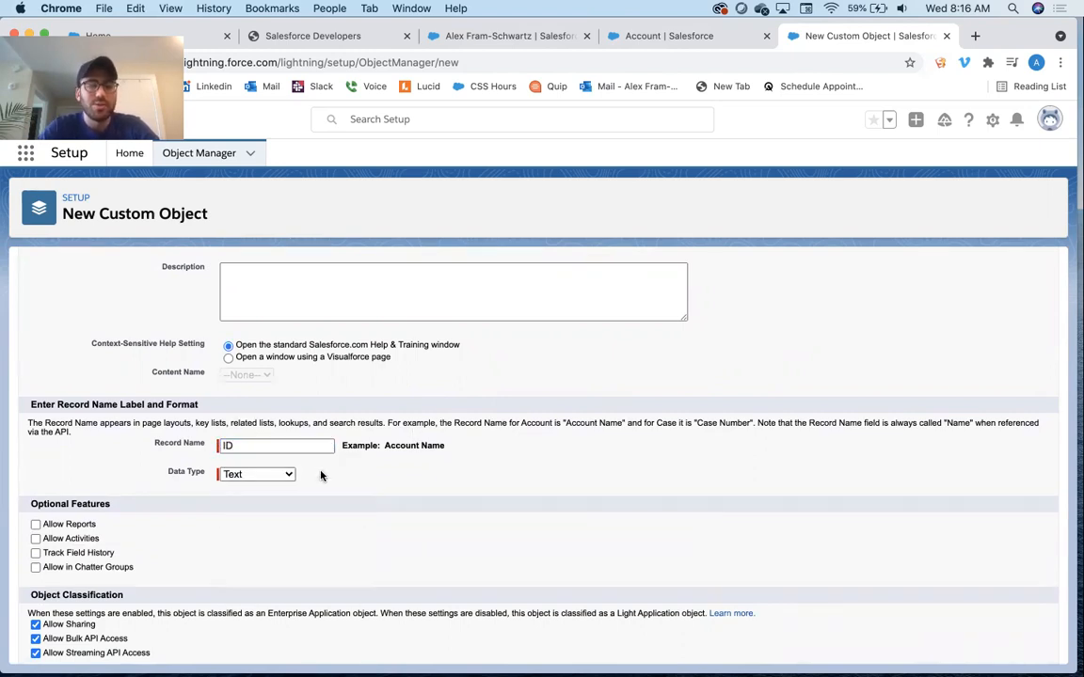
Set the record name's data type to Auto Number with display format ID-{000}
{"action": "left_click", "coordinate": [282, 475]}
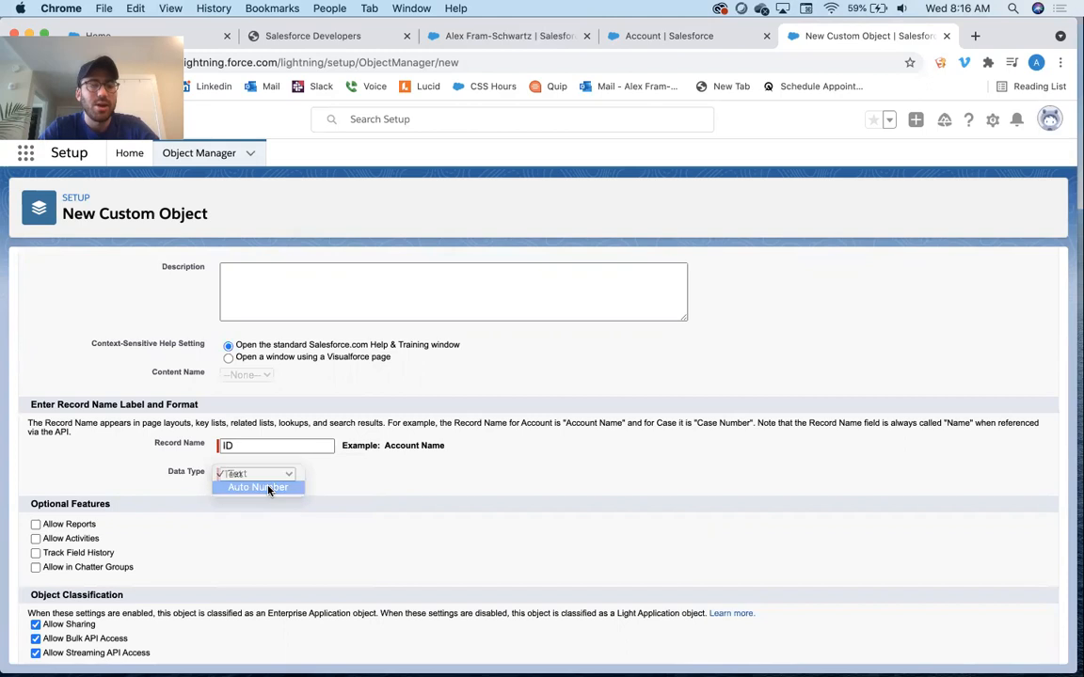
{"action": "left_click", "coordinate": [268, 487]}
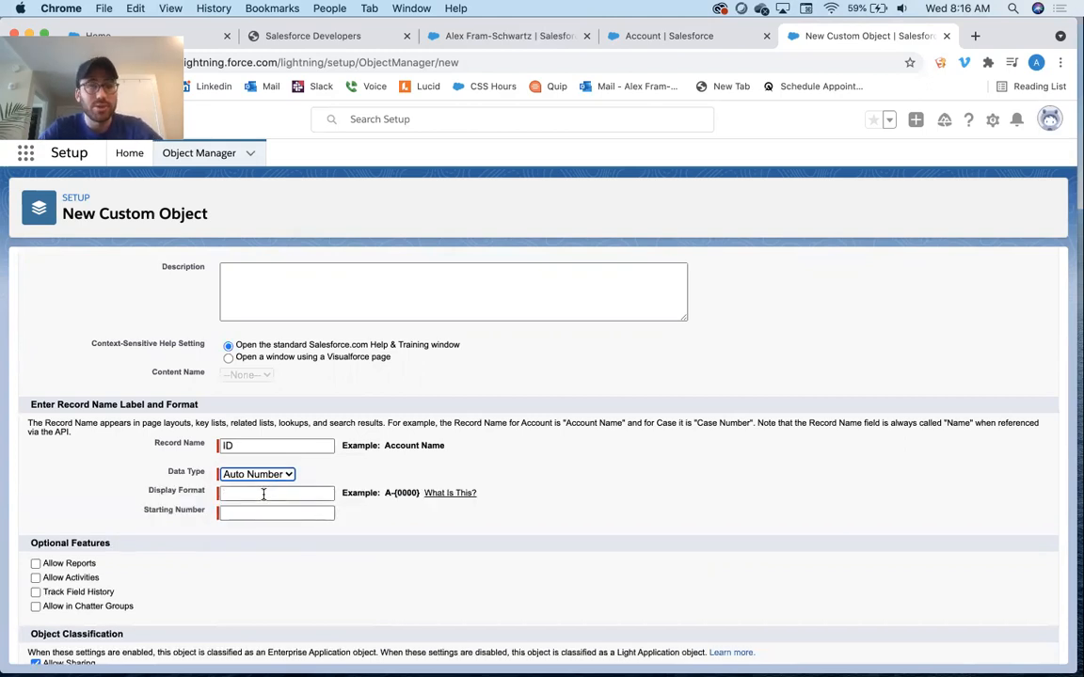
{"action": "left_click", "coordinate": [264, 493]}
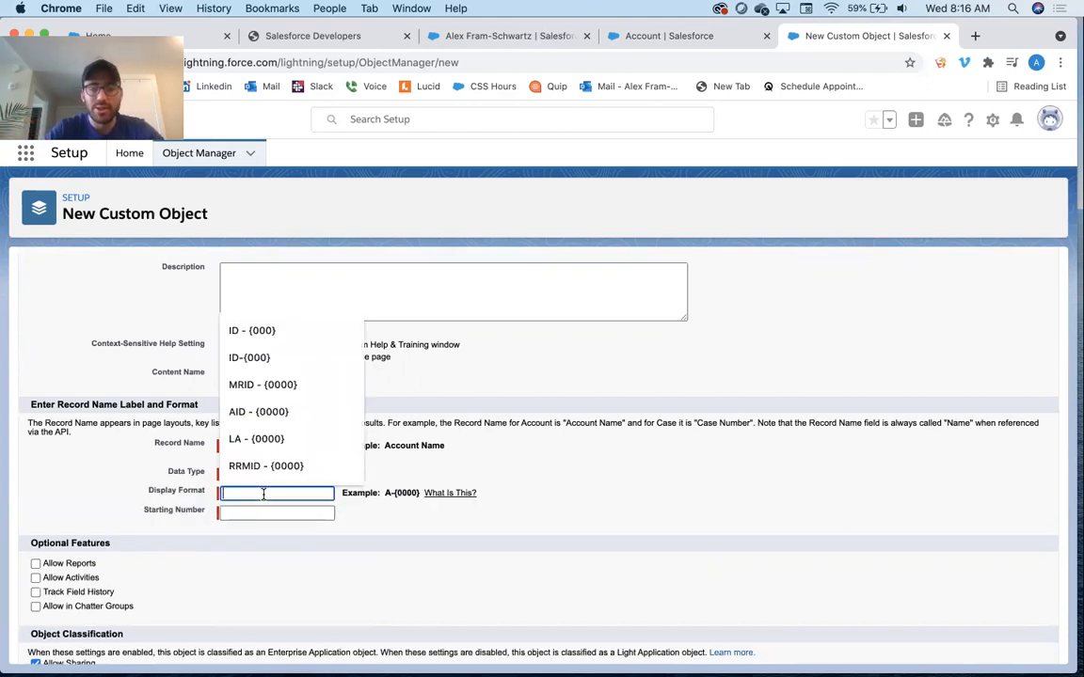
{"action": "type", "text": "ID"}
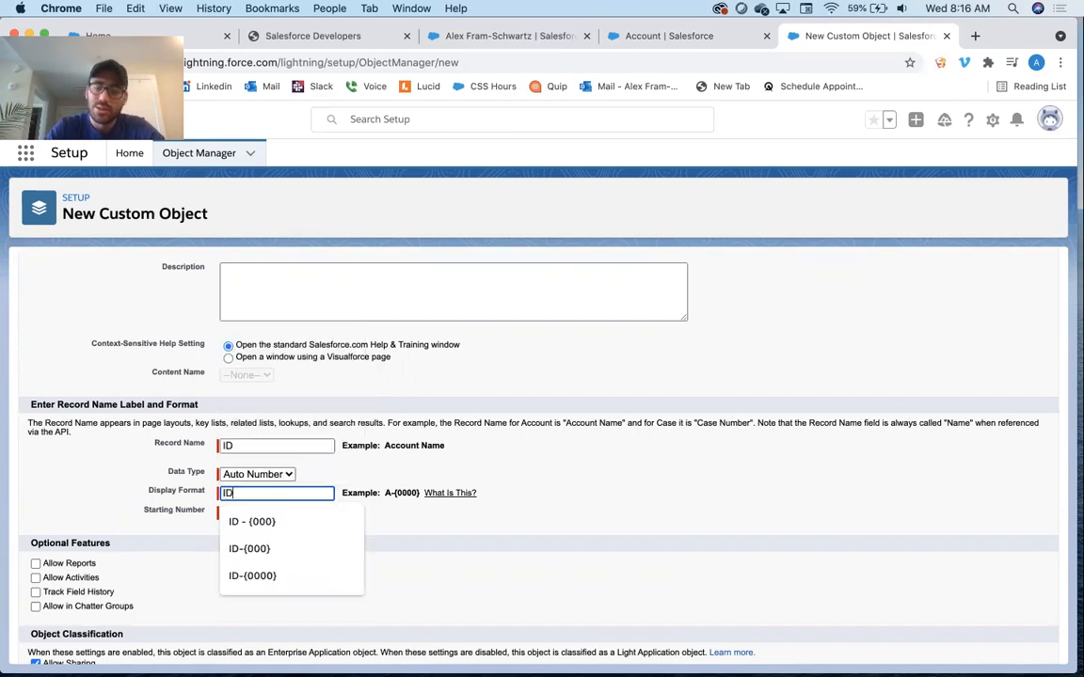
{"action": "type", "text": "-{000}"}
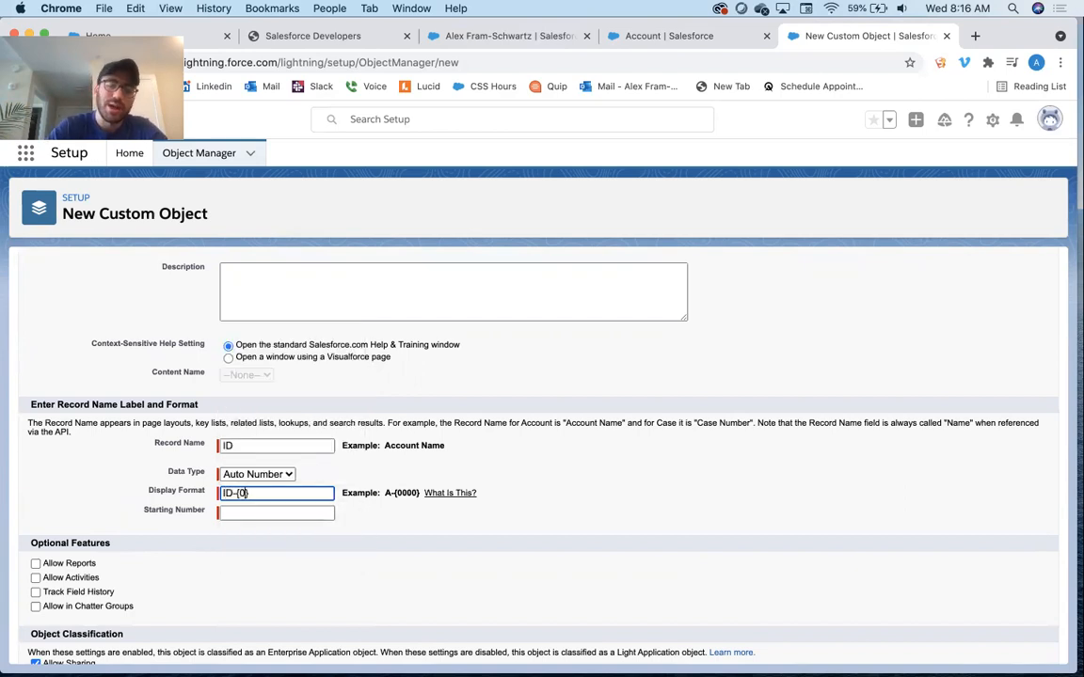
Set the auto number's starting number to 1
{"action": "left_click", "coordinate": [271, 513]}
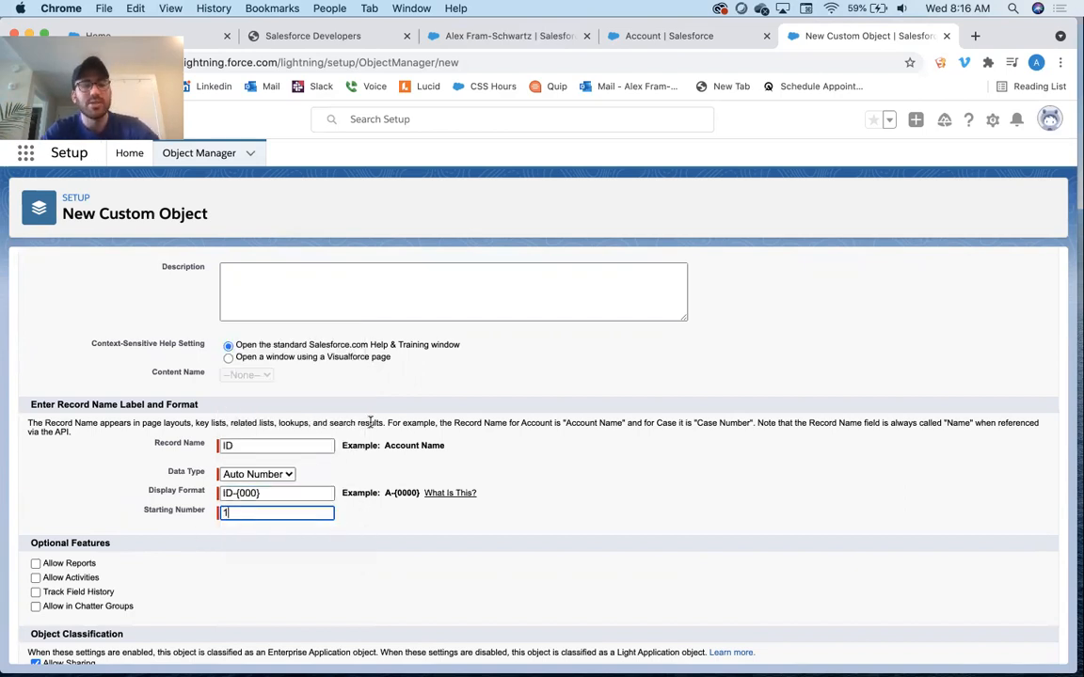
{"action": "type", "text": "1"}
{"action": "left_click_drag", "start_coordinate": [295, 489], "coordinate": [224, 493]}
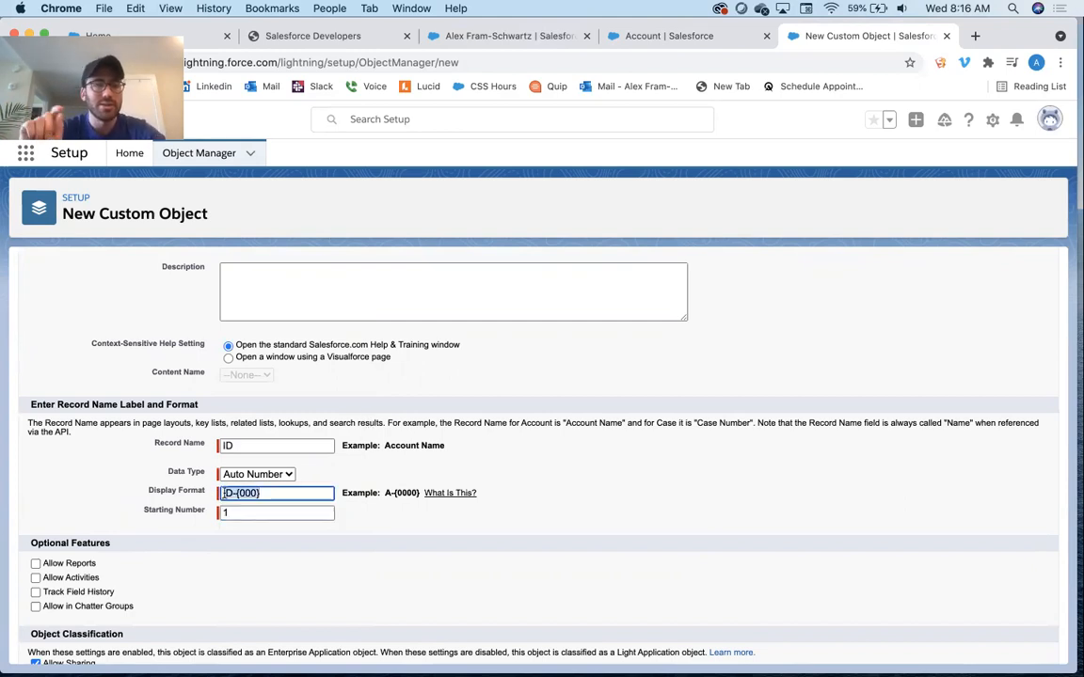
{"action": "scroll", "coordinate": [568, 421], "scroll_direction": "up", "scroll_amount": 5}
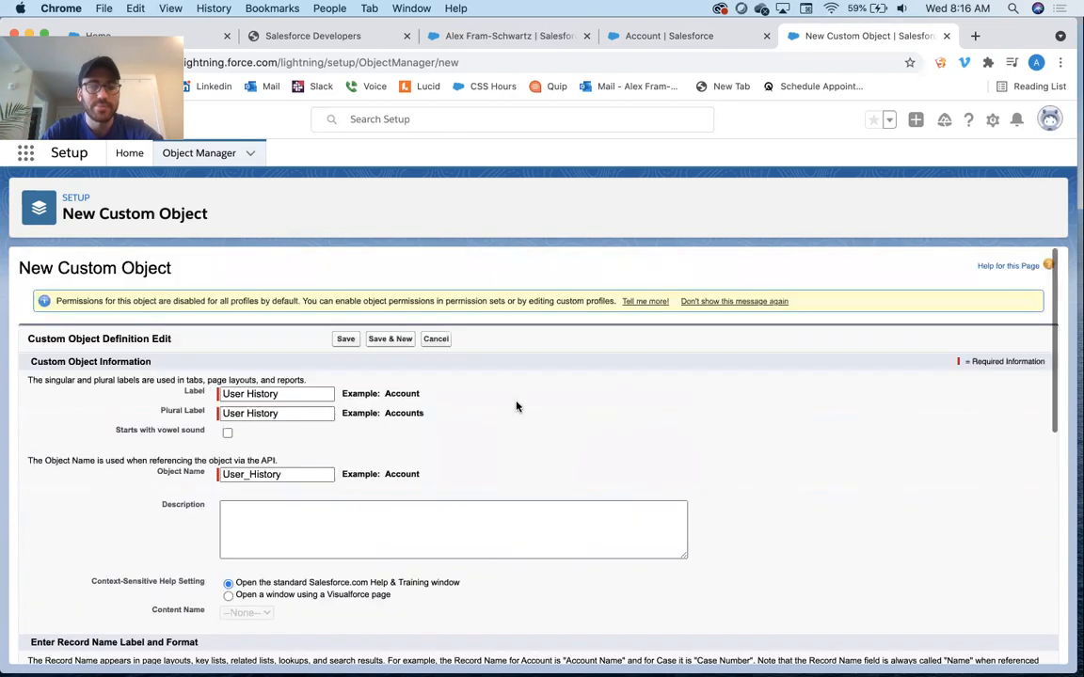
Save the new User History custom object and open its fields and relationships list
{"action": "left_click", "coordinate": [346, 339]}
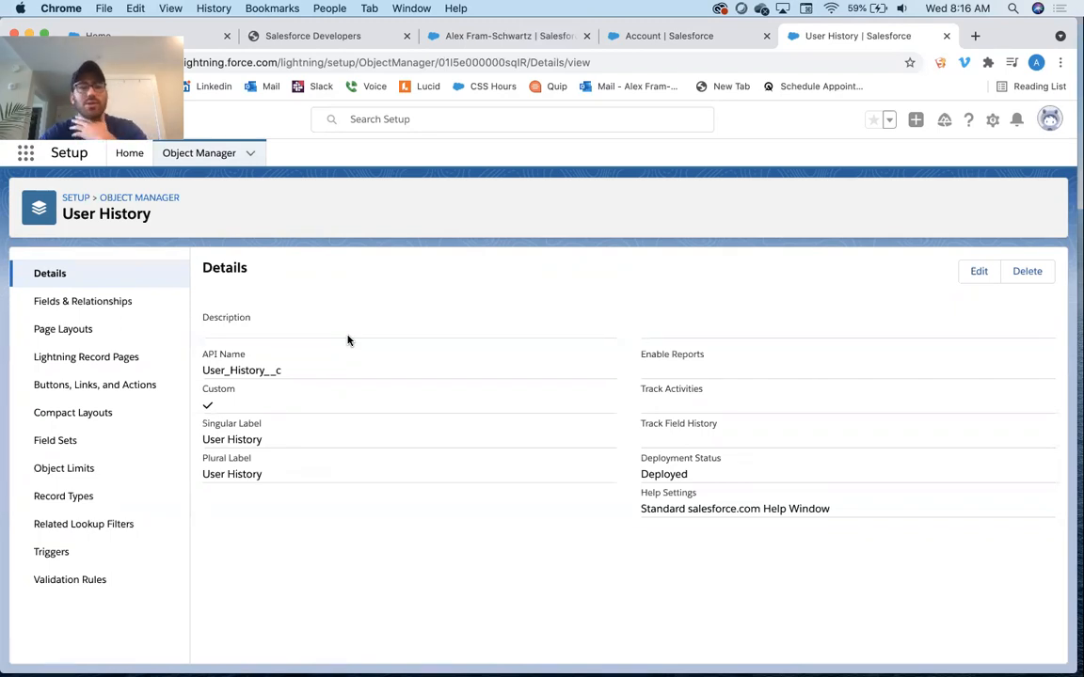
{"action": "left_click", "coordinate": [131, 301]}
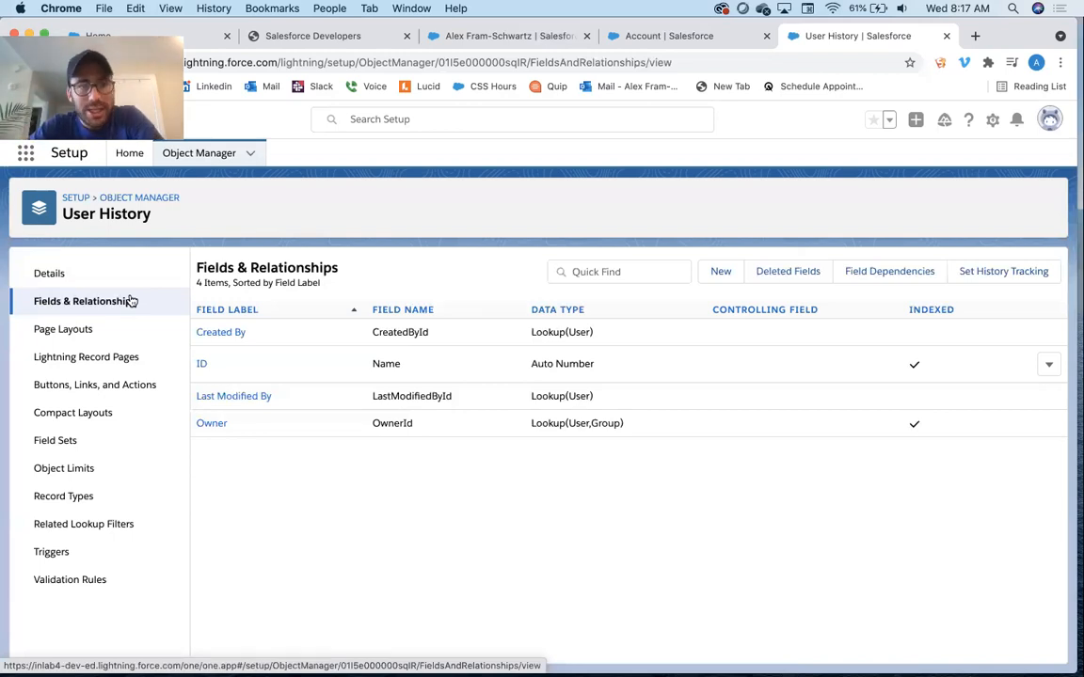
Start a new custom field on User History and choose the Text data type
{"action": "left_click", "coordinate": [721, 272]}
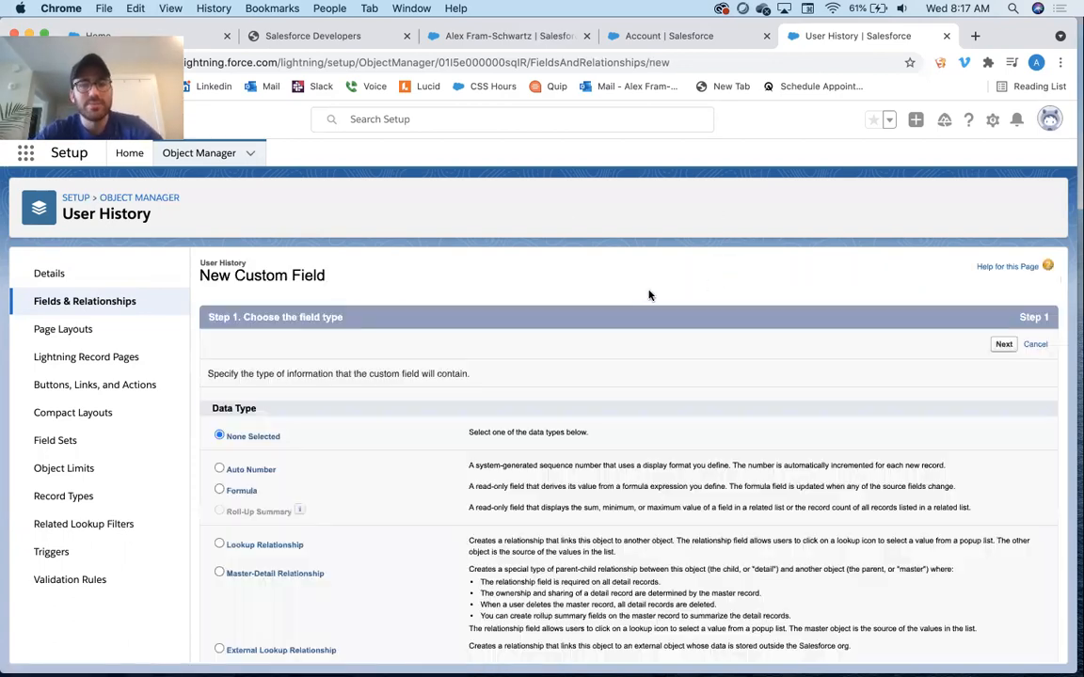
{"action": "scroll", "coordinate": [423, 404], "scroll_direction": "down", "scroll_amount": 5}
{"action": "scroll", "coordinate": [423, 404], "scroll_direction": "down", "scroll_amount": 4}
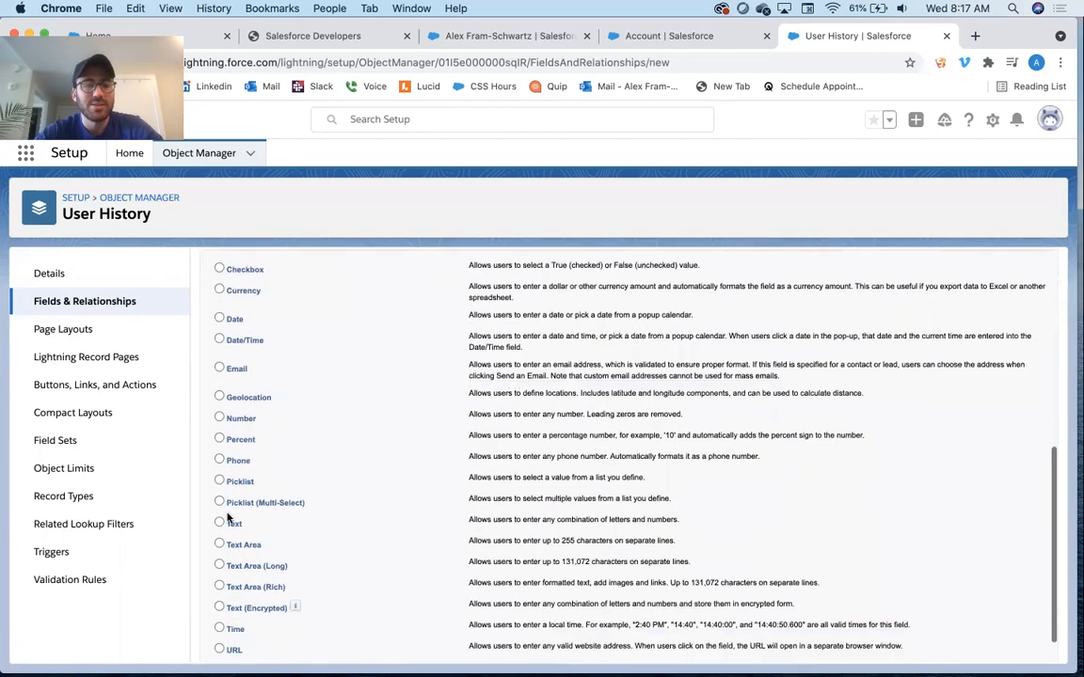
{"action": "left_click", "coordinate": [235, 527]}
{"action": "scroll", "coordinate": [236, 527], "scroll_direction": "up", "scroll_amount": 8}
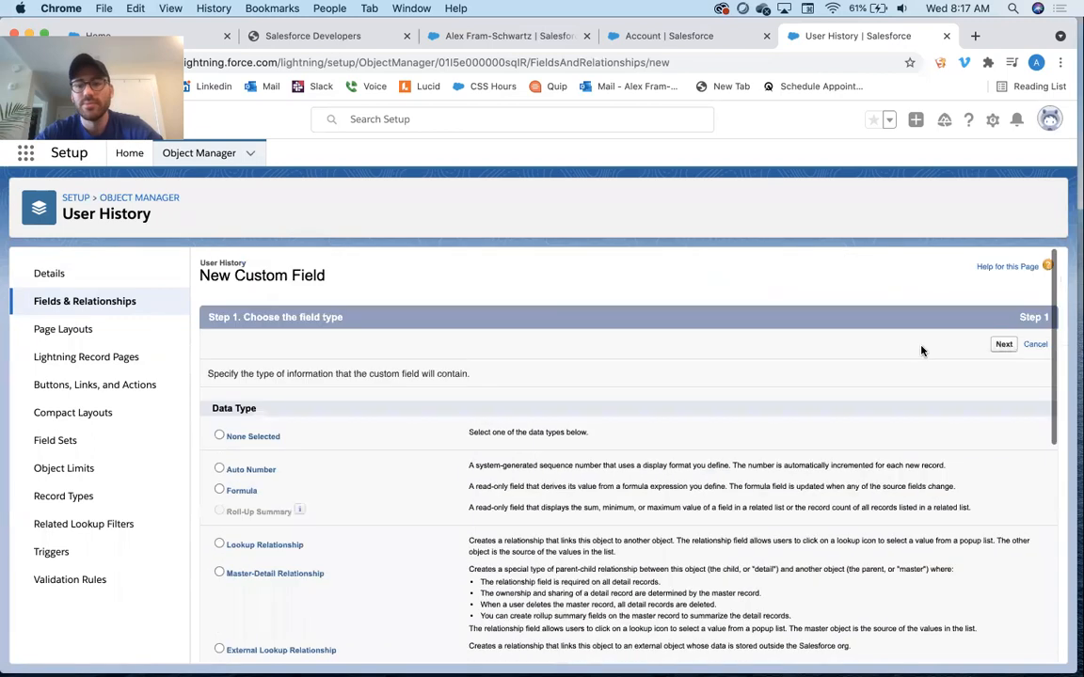
{"action": "left_click", "coordinate": [1001, 345]}
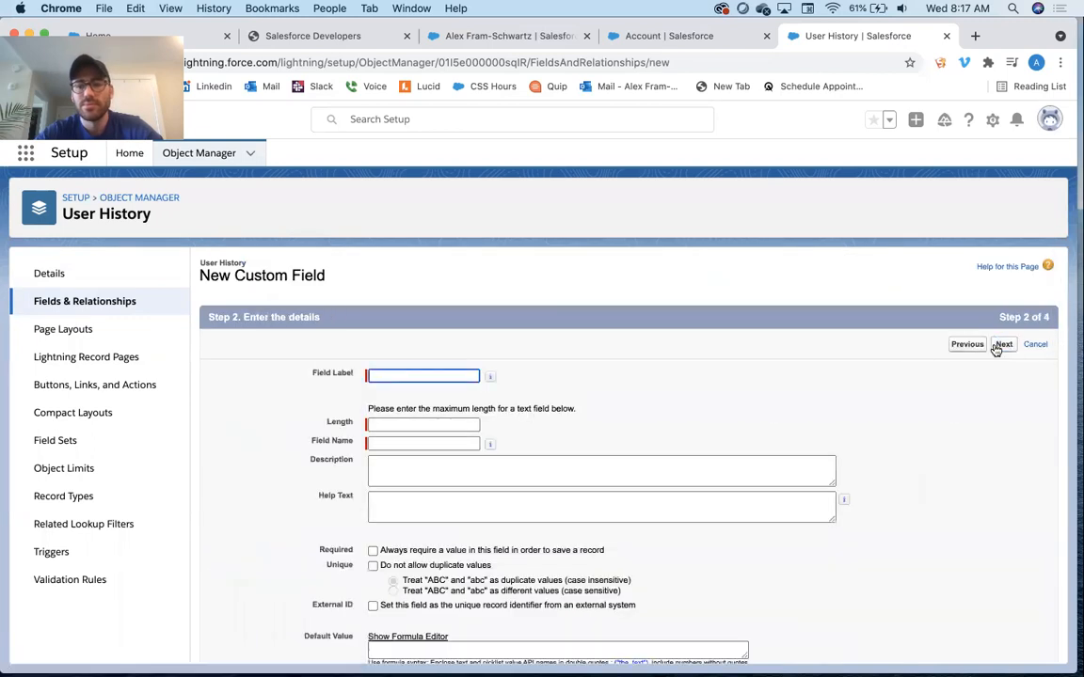
Name the text field Old Value with length 255 and save it with default field-level security and layouts
{"action": "type", "text": "oLD"}
{"action": "key", "text": "BackSpace"}
{"action": "key", "text": "BackSpace"}
{"action": "key", "text": "BackSpace"}
{"action": "type", "text": "oLD"}
{"action": "key", "text": "BackSpace"}
{"action": "key", "text": "BackSpace"}
{"action": "key", "text": "BackSpace"}
{"action": "type", "text": "O"}
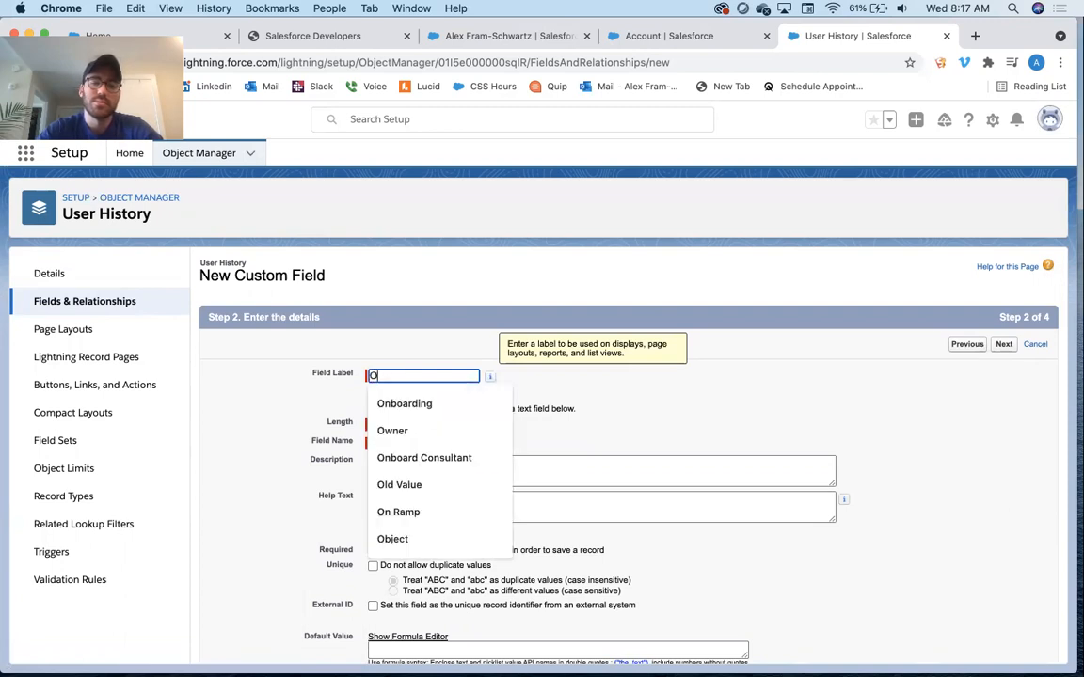
{"action": "type", "text": "ld Value"}
{"action": "key", "text": "Tab"}
{"action": "type", "text": "255"}
{"action": "key", "text": "Tab"}
{"action": "left_click", "coordinate": [1004, 346]}
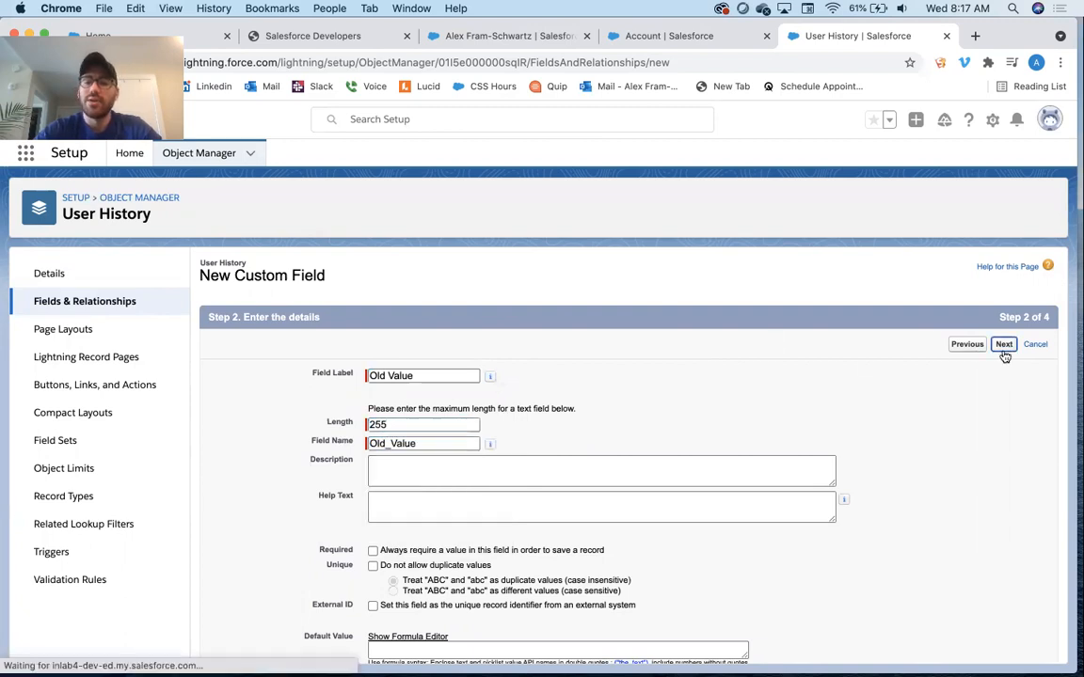
{"action": "left_click", "coordinate": [1003, 347]}
{"action": "left_click", "coordinate": [1004, 346]}
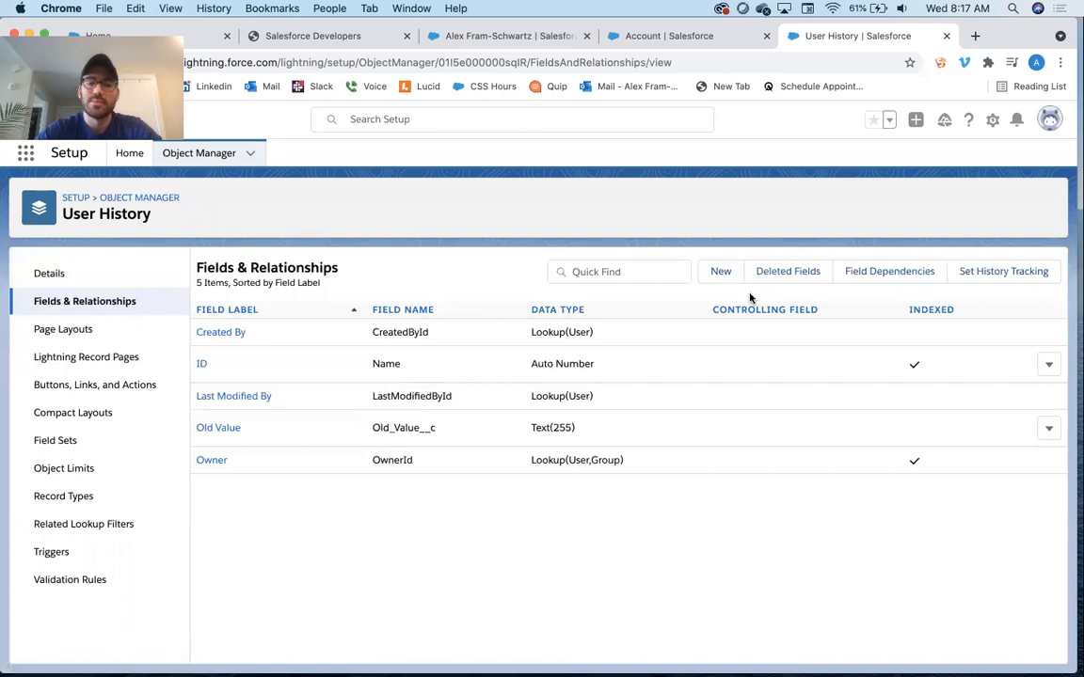
Add a New Value text field of length 255 to User History with default security and layouts
{"action": "left_click", "coordinate": [724, 273]}
{"action": "scroll", "coordinate": [246, 508], "scroll_direction": "down", "scroll_amount": 10}
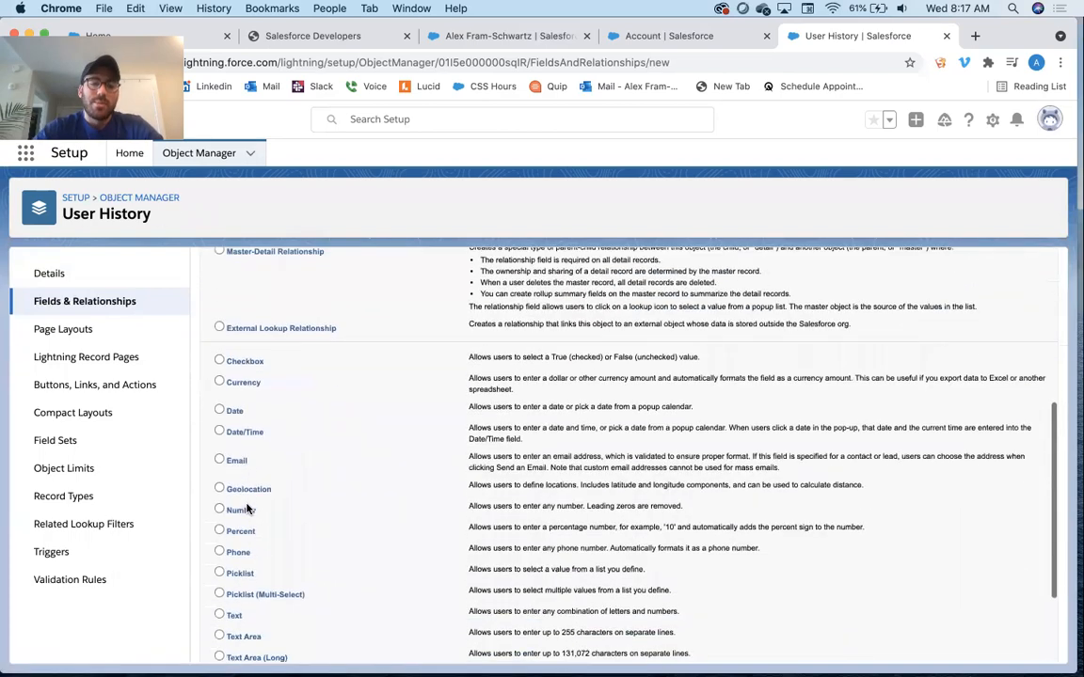
{"action": "left_click", "coordinate": [233, 483]}
{"action": "scroll", "coordinate": [237, 484], "scroll_direction": "up", "scroll_amount": 10}
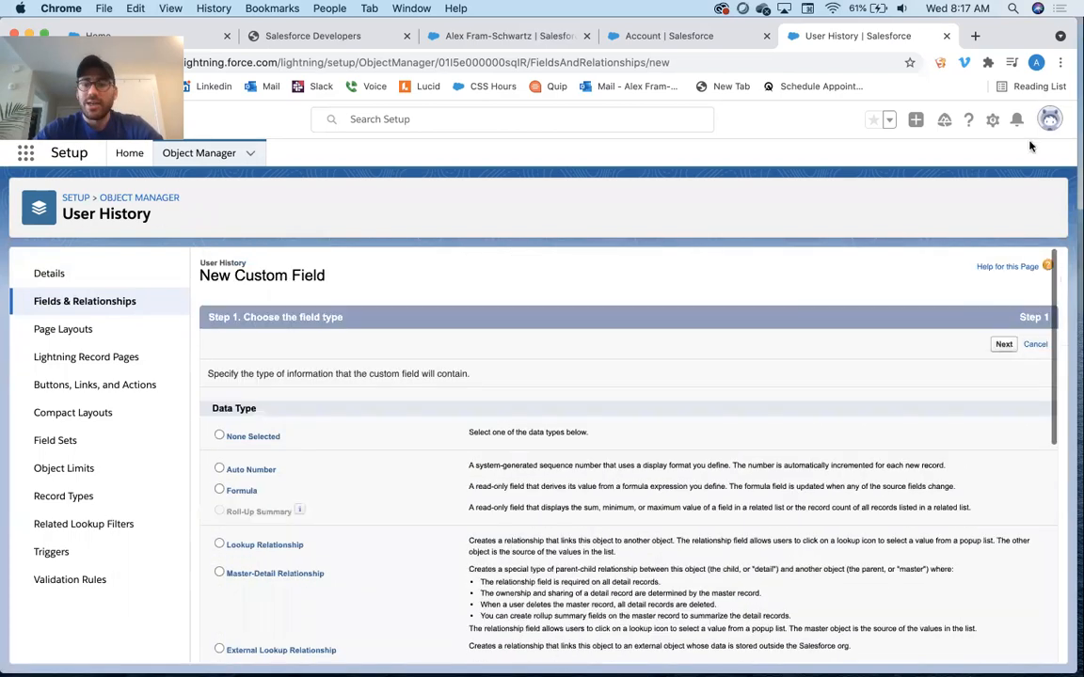
{"action": "left_click", "coordinate": [1003, 345]}
{"action": "type", "text": "V"}
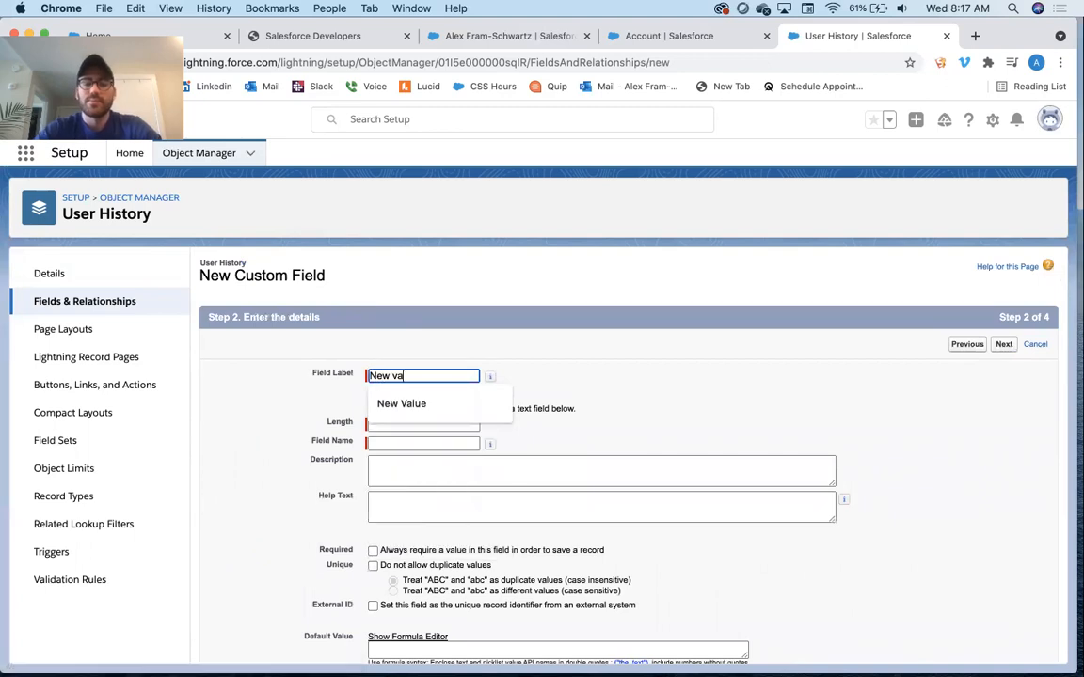
{"action": "type", "text": "alue"}
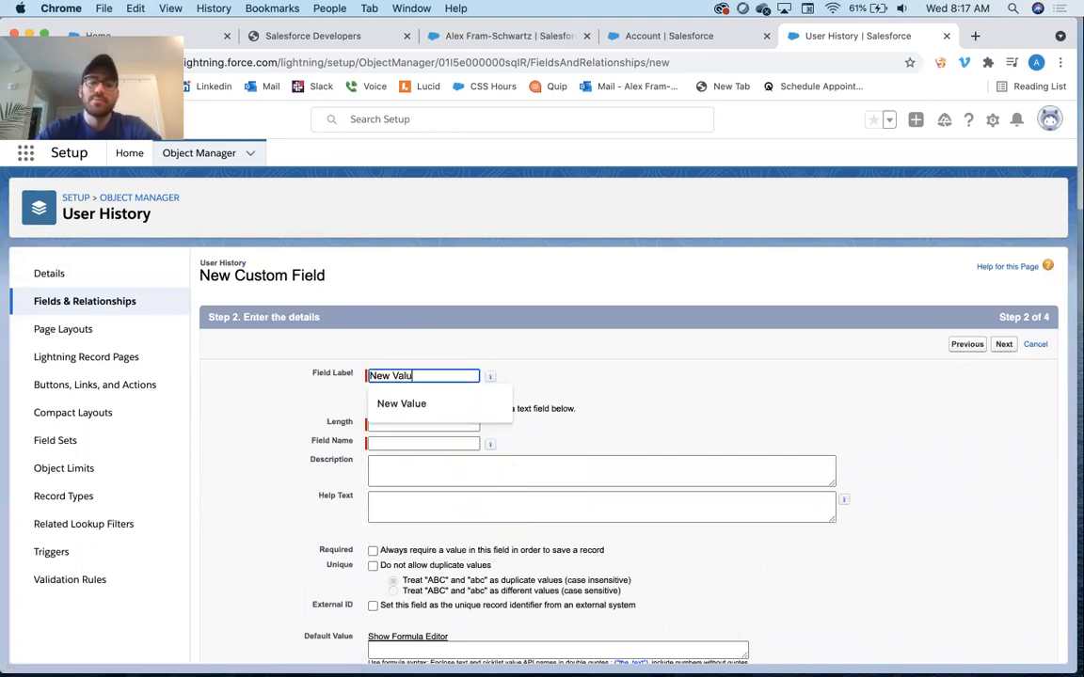
{"action": "key", "text": "Tab"}
{"action": "key", "text": "Tab"}
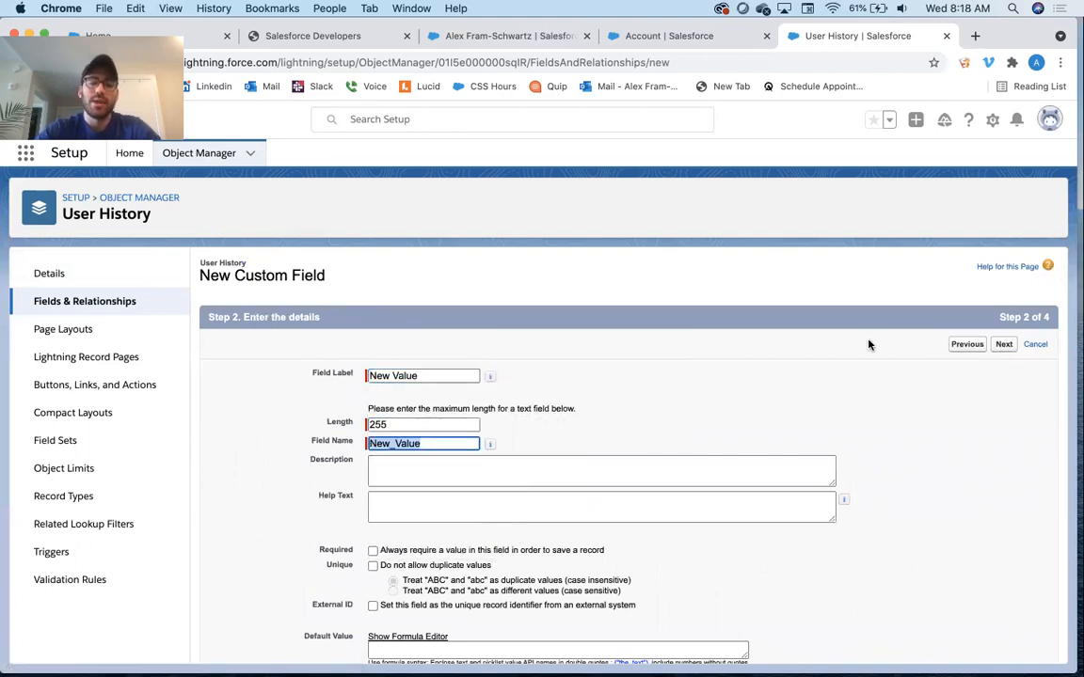
{"action": "left_click", "coordinate": [1003, 344]}
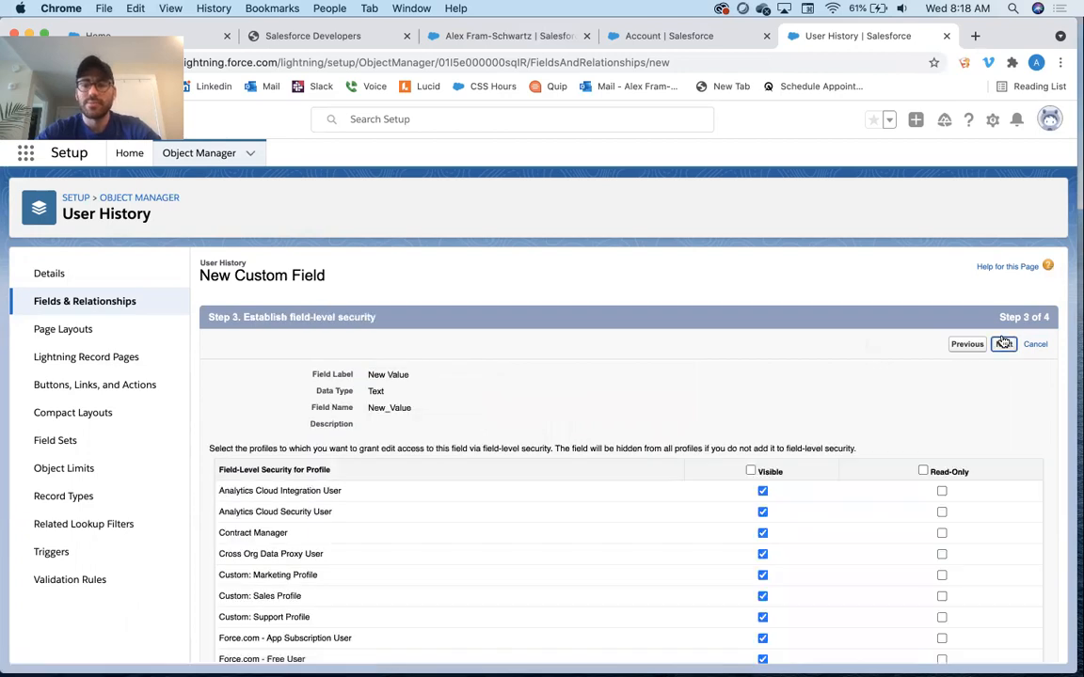
{"action": "left_click", "coordinate": [1003, 343]}
{"action": "left_click", "coordinate": [1002, 342]}
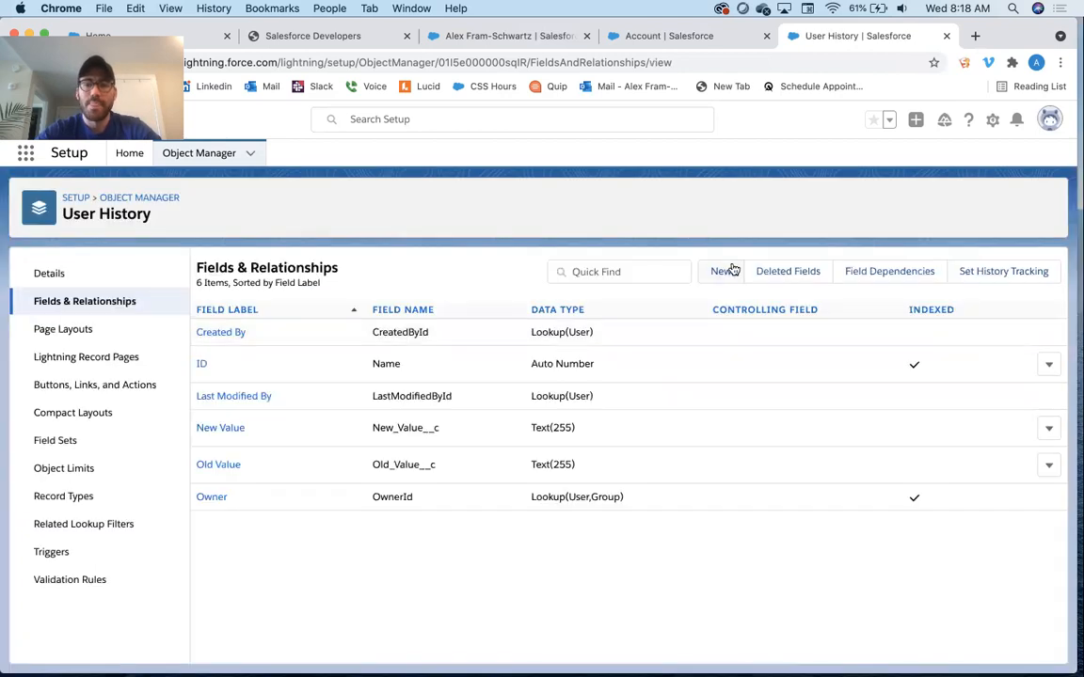
Add a Date-type field labelled Date to User History with default security and layouts
{"action": "left_click", "coordinate": [726, 269]}
{"action": "scroll", "coordinate": [304, 458], "scroll_direction": "down", "scroll_amount": 6}
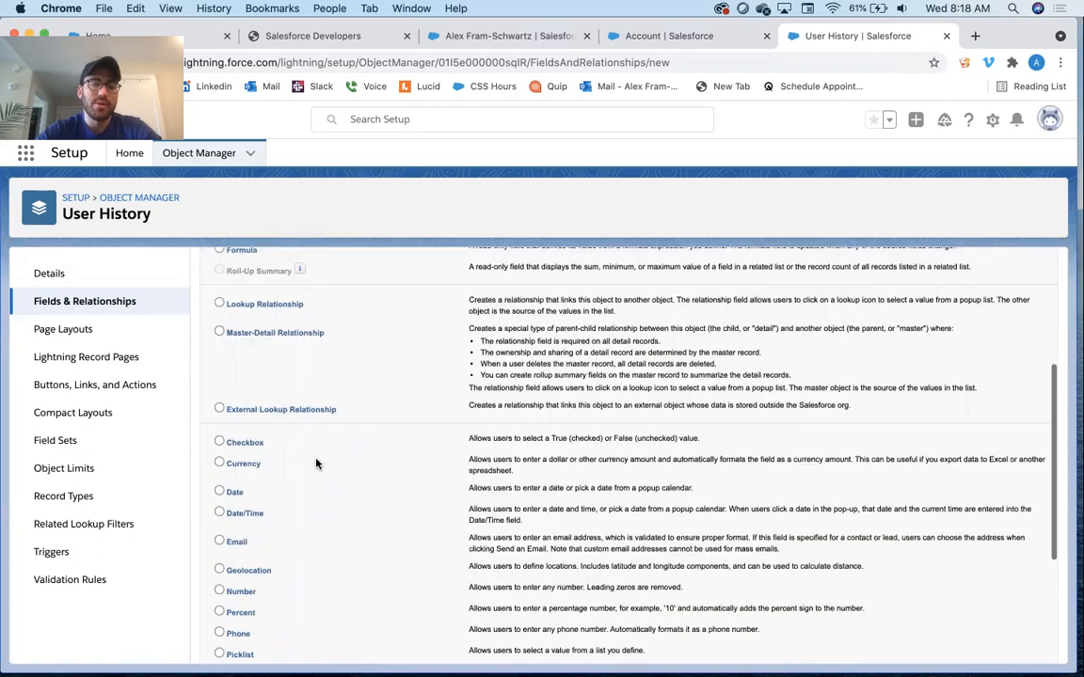
{"action": "left_click", "coordinate": [219, 467]}
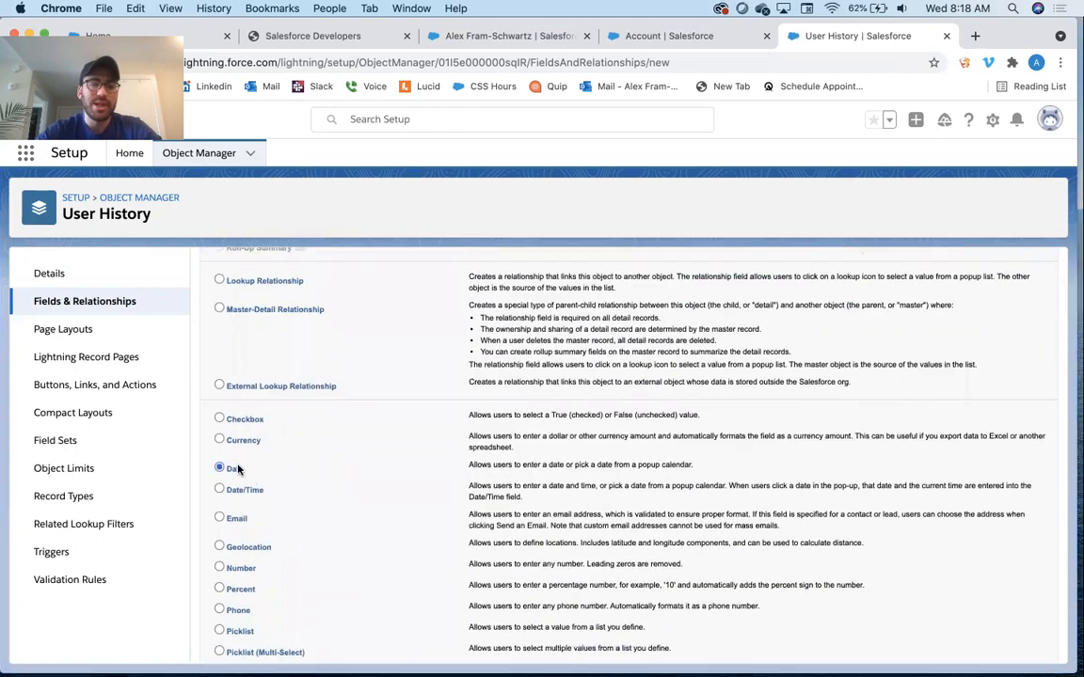
{"action": "scroll", "coordinate": [658, 395], "scroll_direction": "up", "scroll_amount": 5}
{"action": "left_click", "coordinate": [1003, 316]}
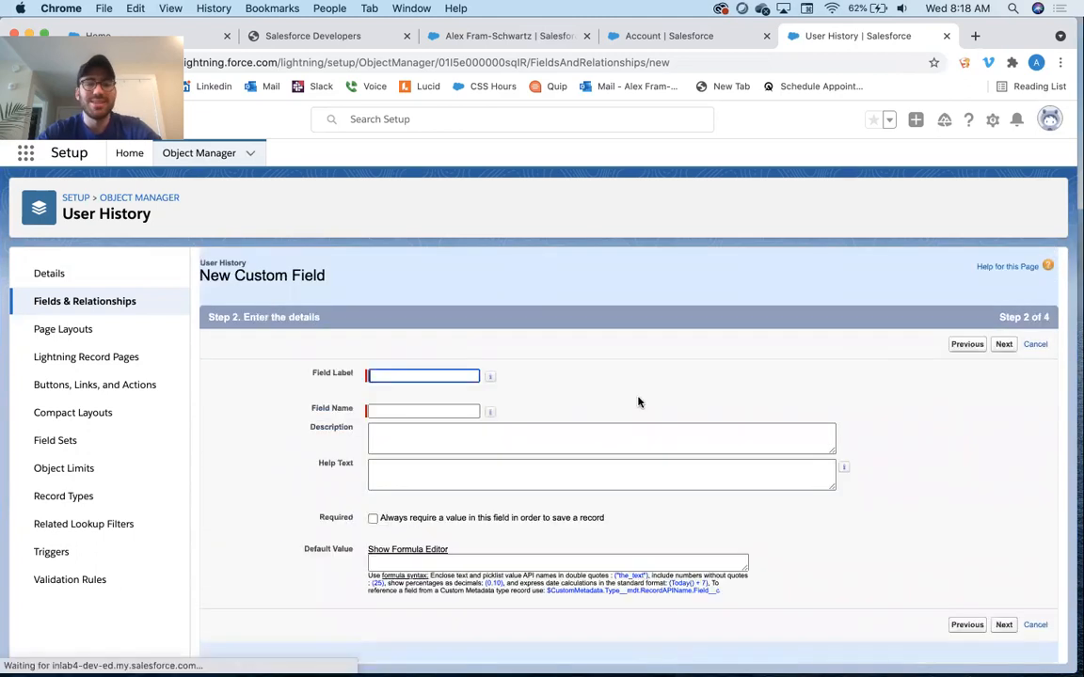
{"action": "type", "text": "Date"}
{"action": "key", "text": "Tab"}
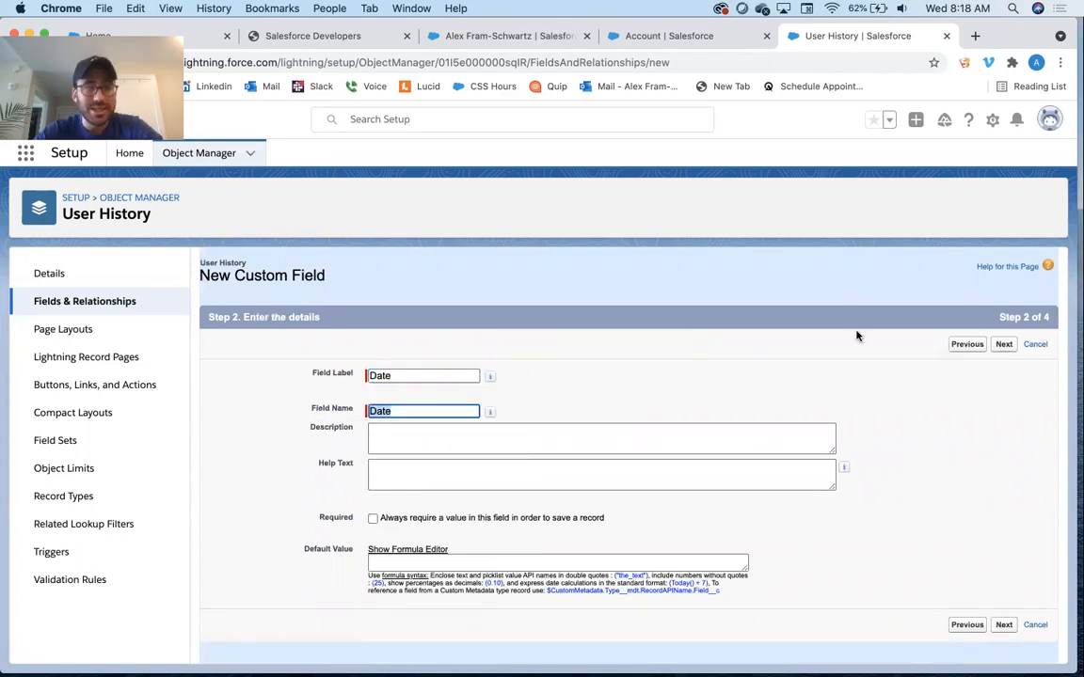
{"action": "left_click", "coordinate": [1005, 346]}
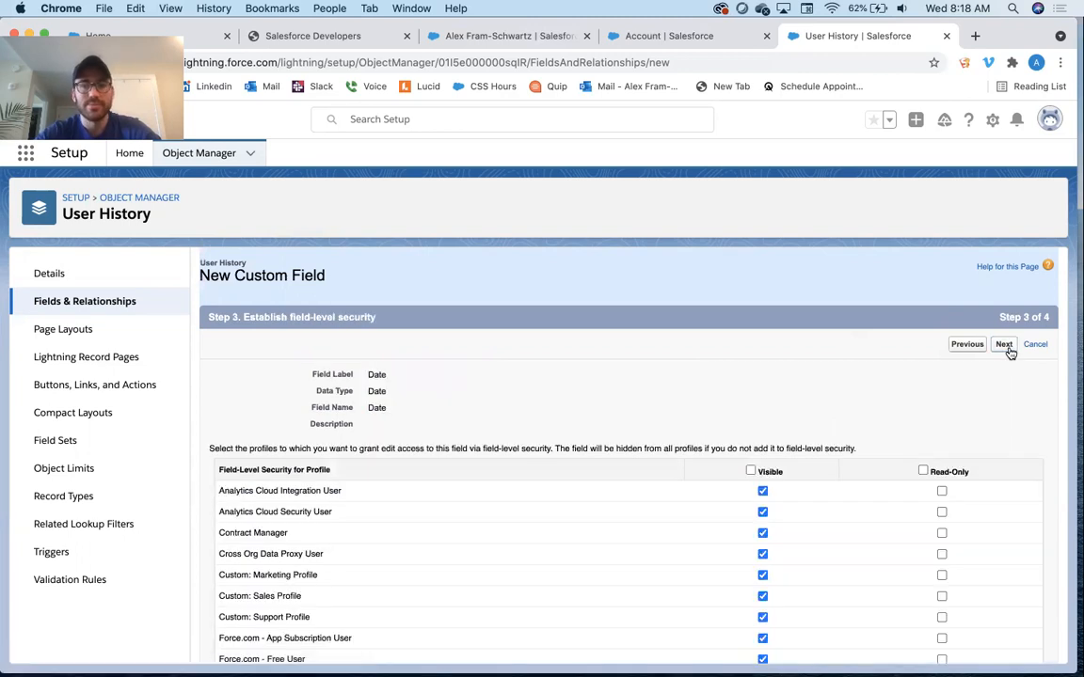
{"action": "left_click", "coordinate": [1005, 346]}
{"action": "left_click", "coordinate": [1003, 345]}
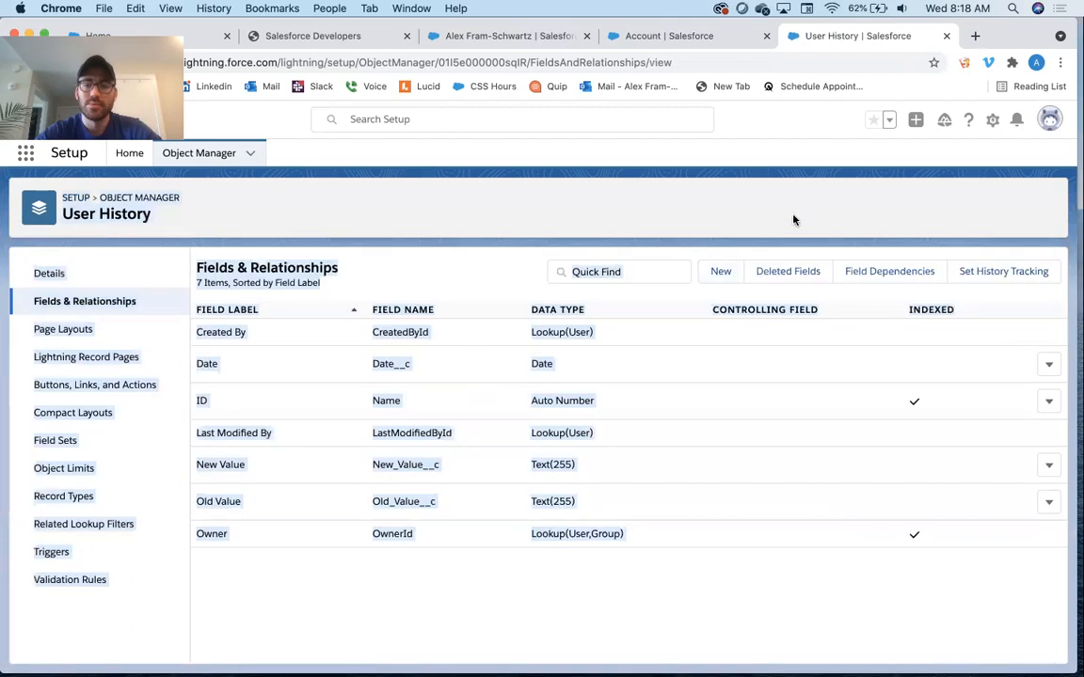
Start a new Lookup Relationship field on User History related to the User object
{"action": "left_click", "coordinate": [720, 272]}
{"action": "scroll", "coordinate": [325, 484], "scroll_direction": "down", "scroll_amount": 3}
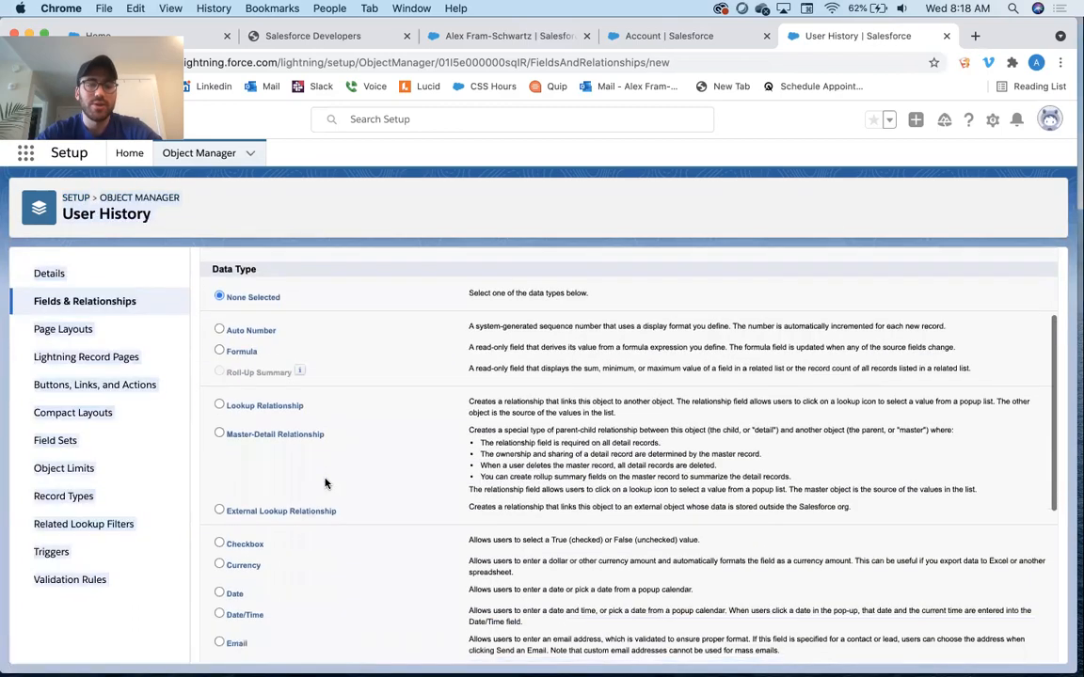
{"action": "left_click", "coordinate": [287, 406]}
{"action": "scroll", "coordinate": [632, 395], "scroll_direction": "up", "scroll_amount": 3}
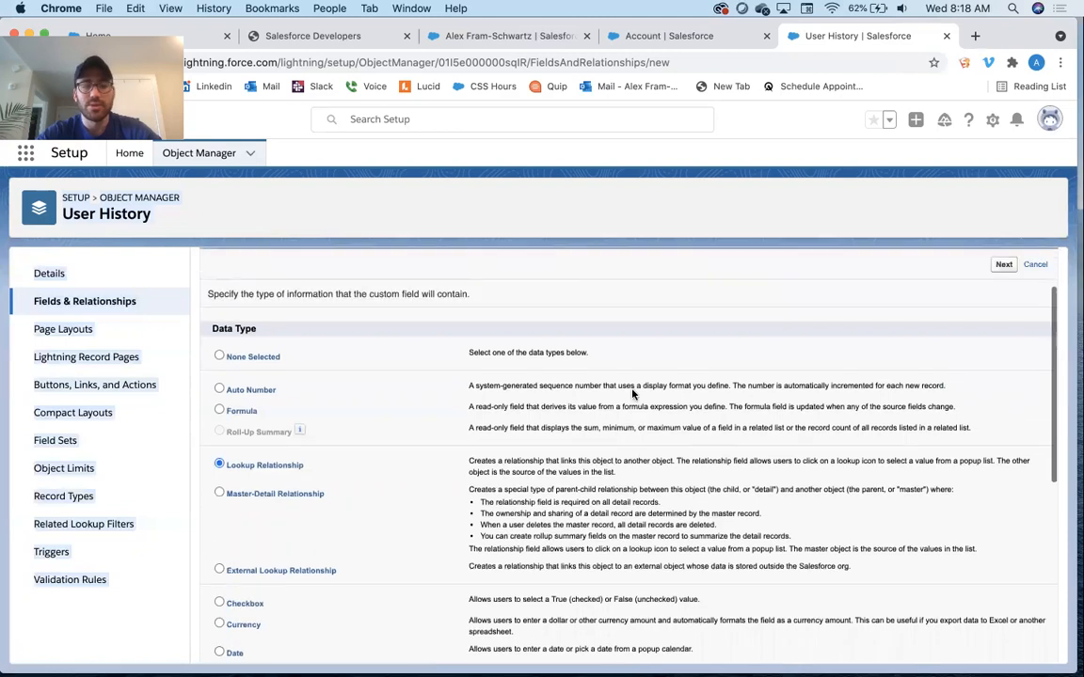
{"action": "left_click", "coordinate": [1003, 344]}
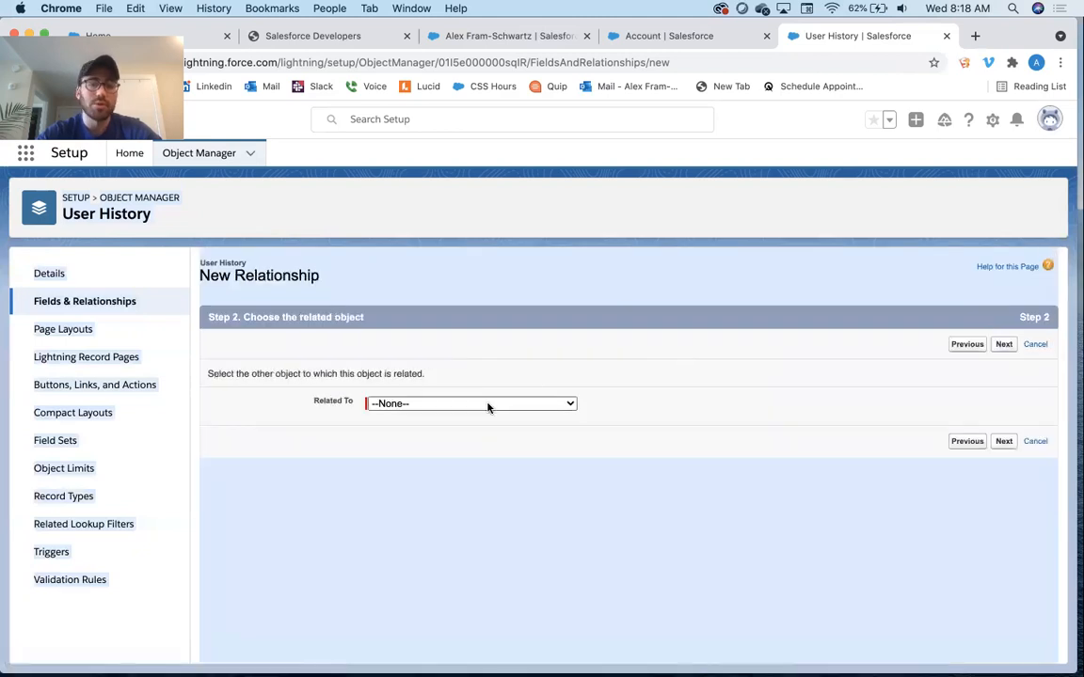
{"action": "left_click", "coordinate": [488, 404]}
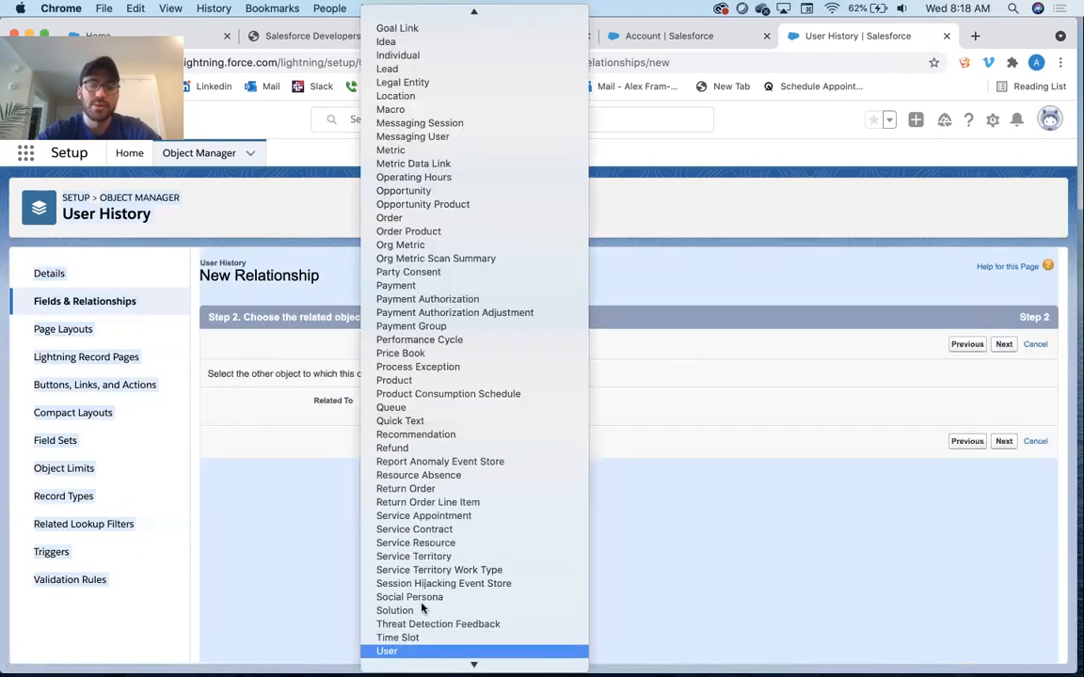
{"action": "left_click", "coordinate": [387, 651]}
{"action": "left_click", "coordinate": [1004, 344]}
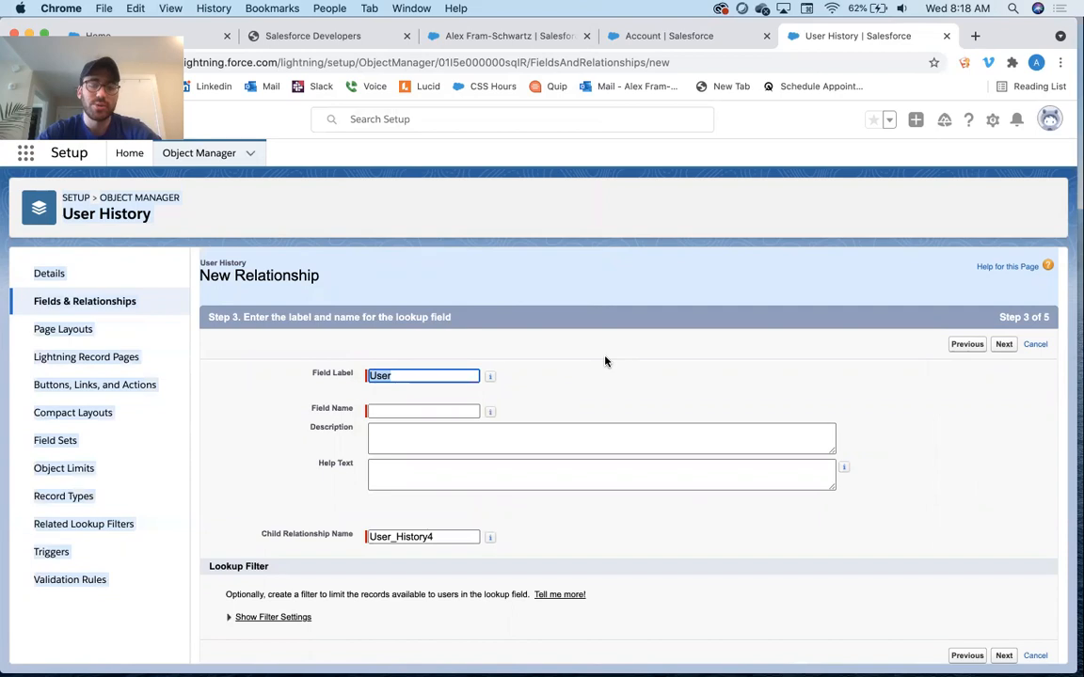
Label the lookup field Changed By and save it with default field-level security and layouts
{"action": "type", "text": "Changed By"}
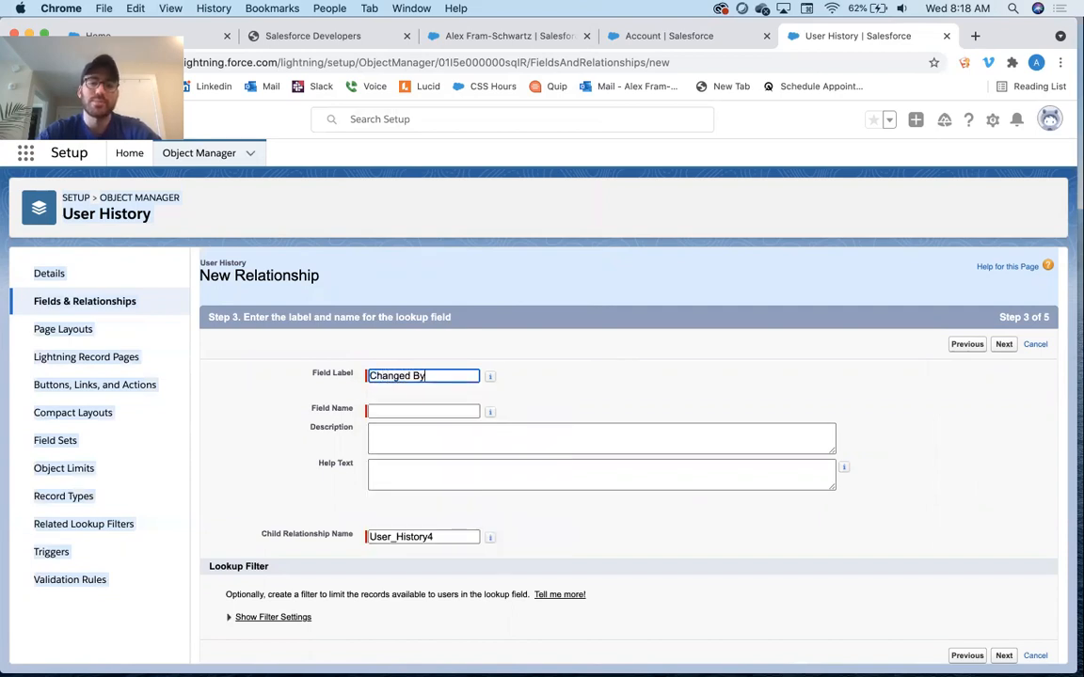
{"action": "key", "text": "Tab"}
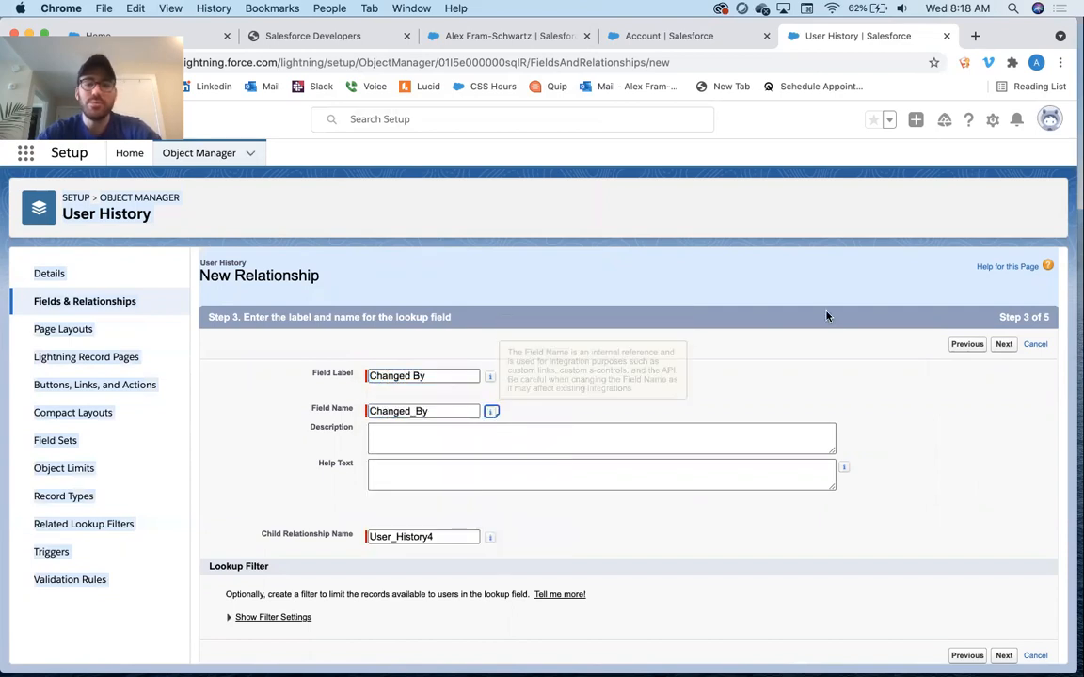
{"action": "left_click", "coordinate": [1003, 344]}
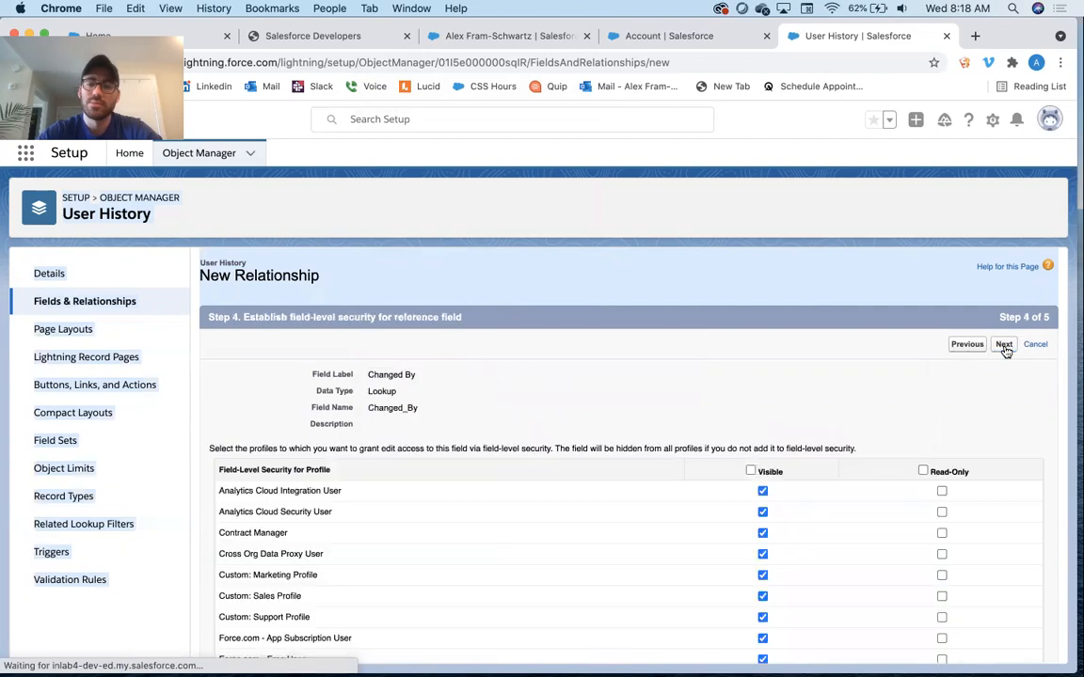
{"action": "left_click", "coordinate": [1003, 345]}
{"action": "left_click", "coordinate": [1003, 347]}
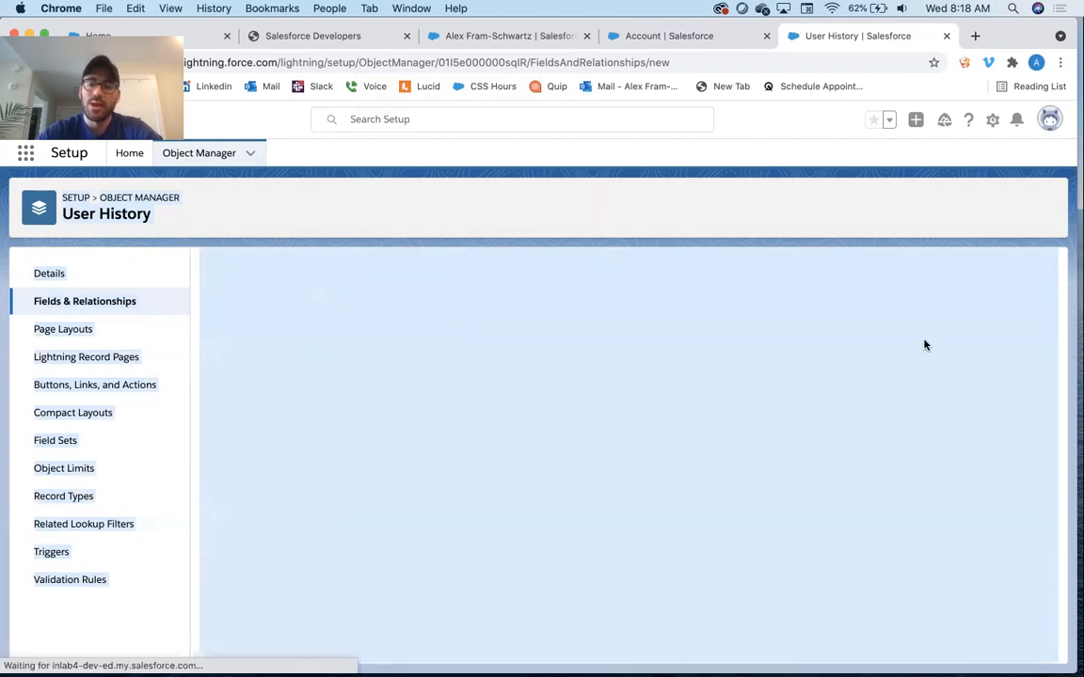
Add another Lookup Relationship field to User History related to User, labelled User, saved with default security and layouts
{"action": "left_click", "coordinate": [721, 271]}
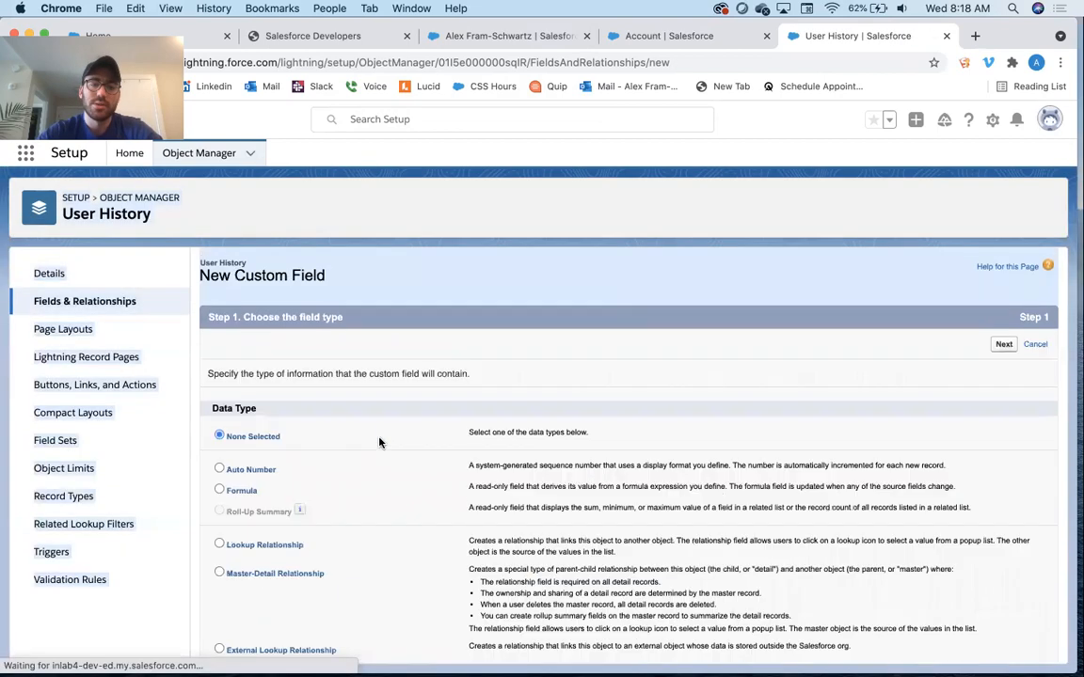
{"action": "scroll", "coordinate": [380, 442], "scroll_direction": "down", "scroll_amount": 1}
{"action": "left_click", "coordinate": [300, 501]}
{"action": "left_click", "coordinate": [1004, 302]}
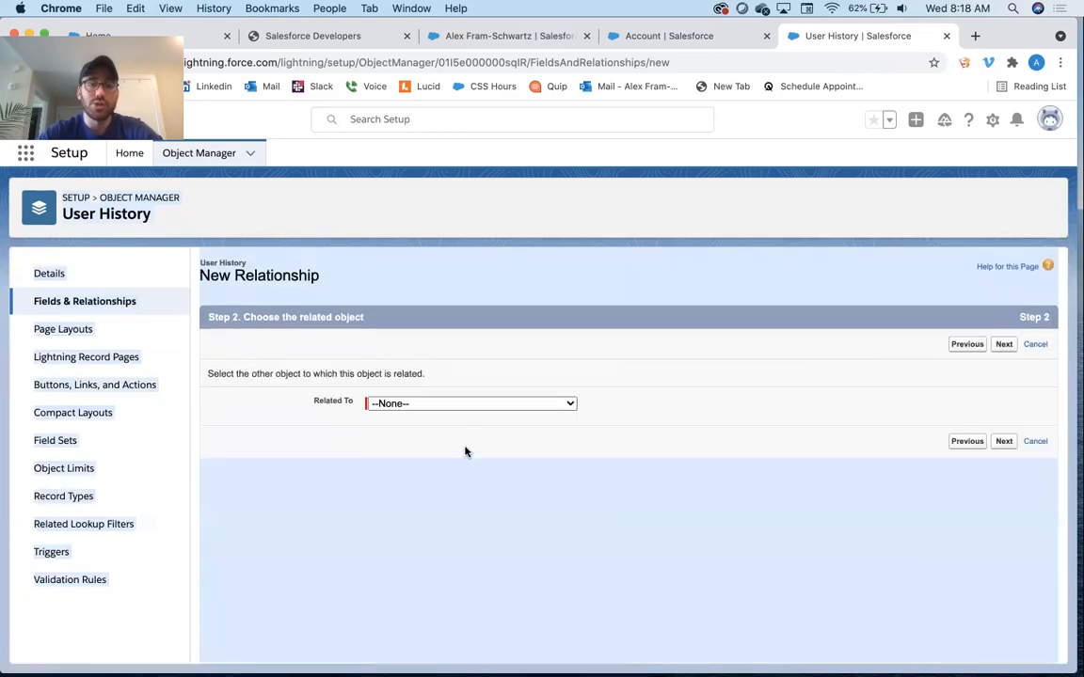
{"action": "left_click", "coordinate": [470, 404]}
{"action": "left_click", "coordinate": [415, 584]}
{"action": "left_click", "coordinate": [1002, 345]}
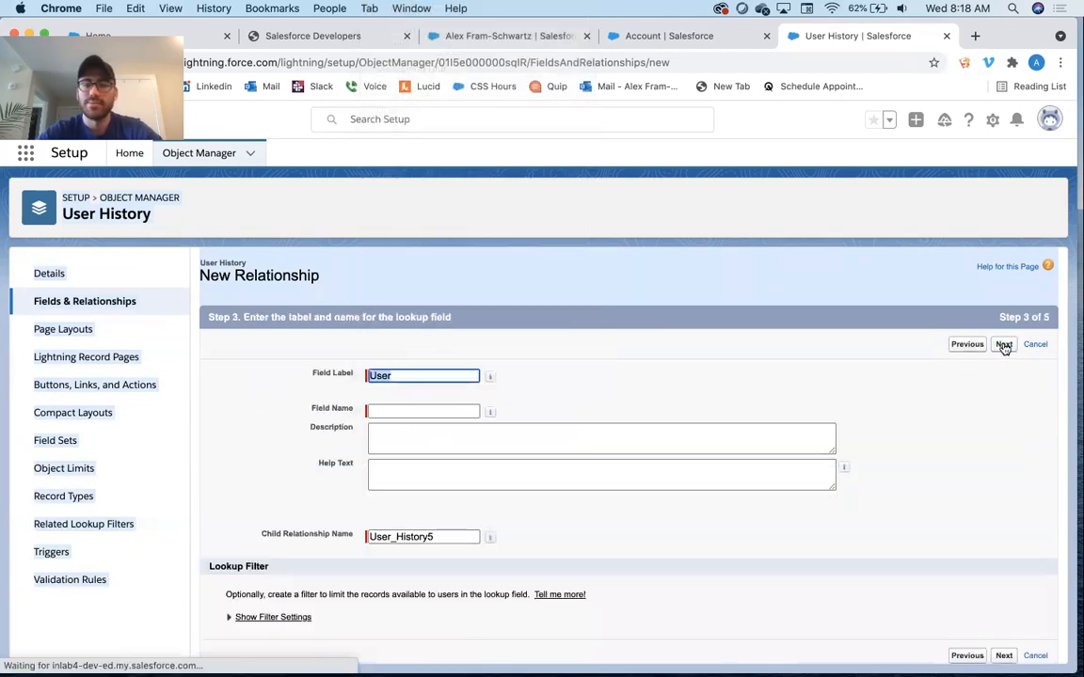
{"action": "left_click", "coordinate": [1003, 345]}
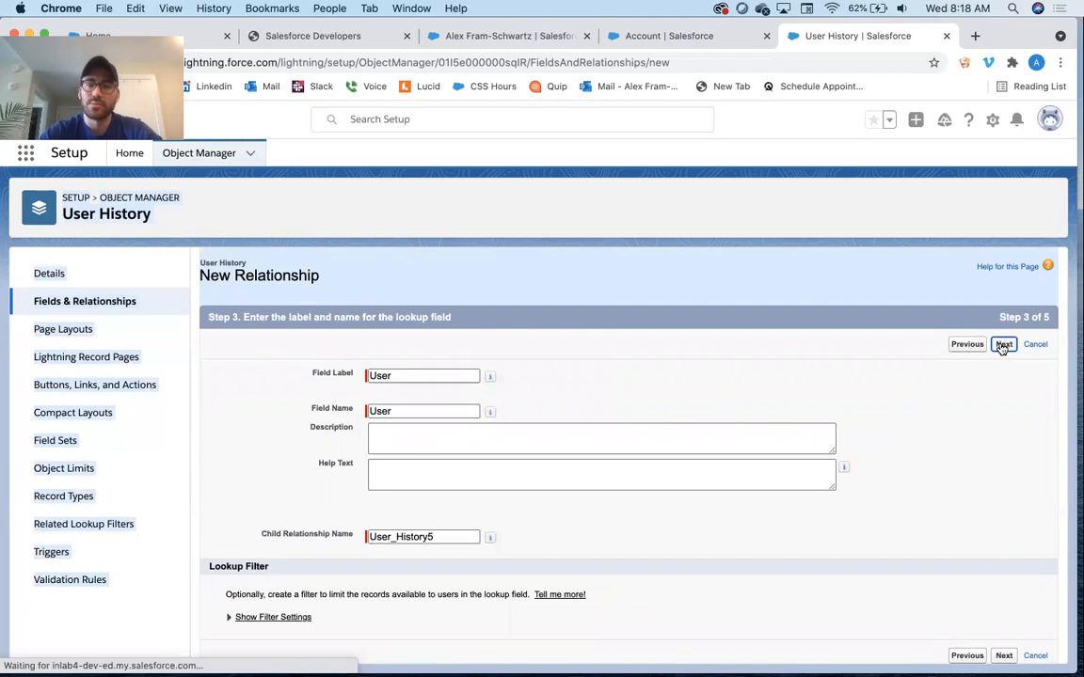
{"action": "left_click", "coordinate": [1004, 345]}
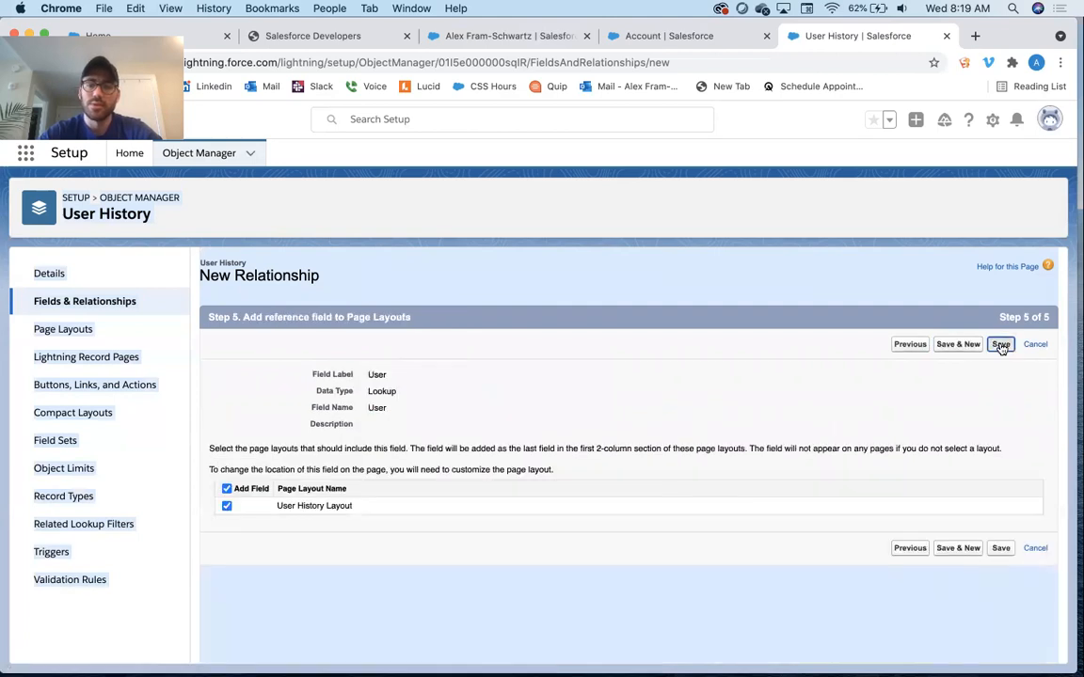
{"action": "left_click", "coordinate": [1001, 345]}
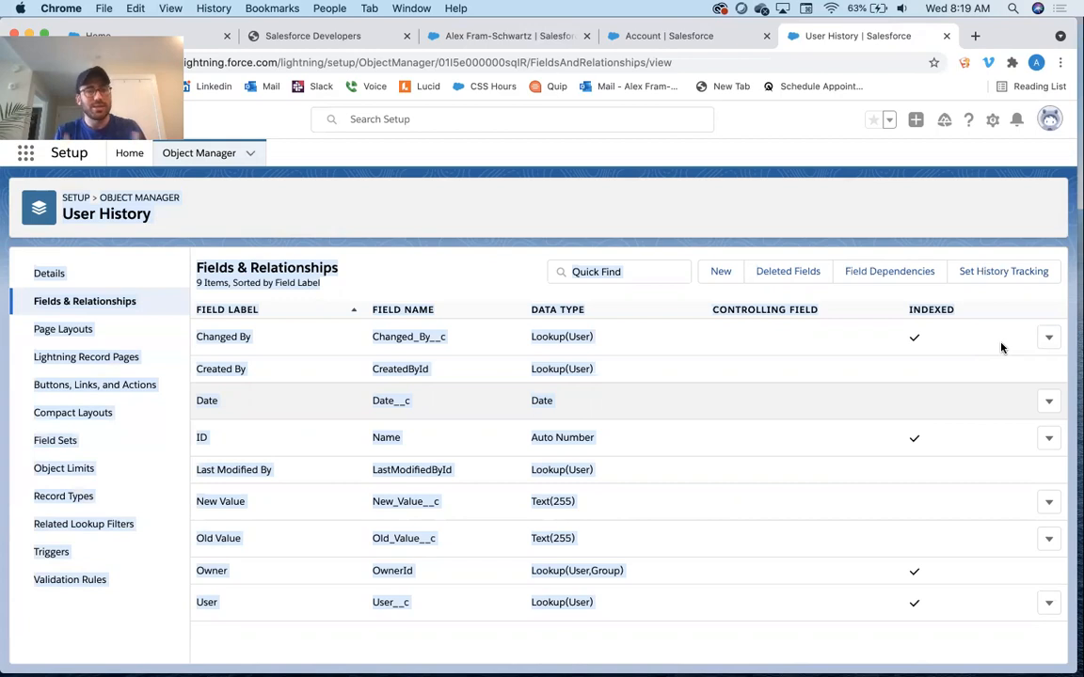
Create a new Record-Triggered Flow from the Flows setup page, choosing the Auto-Layout building mode
{"action": "left_click", "coordinate": [464, 259]}
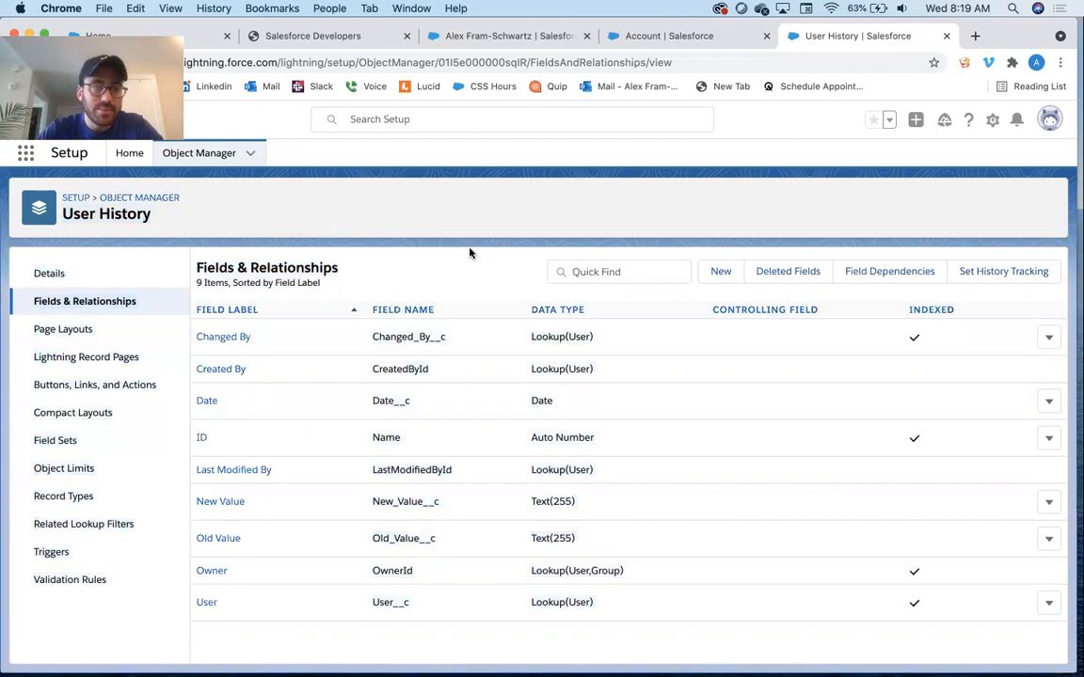
{"action": "left_click", "coordinate": [130, 153]}
{"action": "left_click", "coordinate": [97, 193]}
{"action": "type", "text": "flow"}
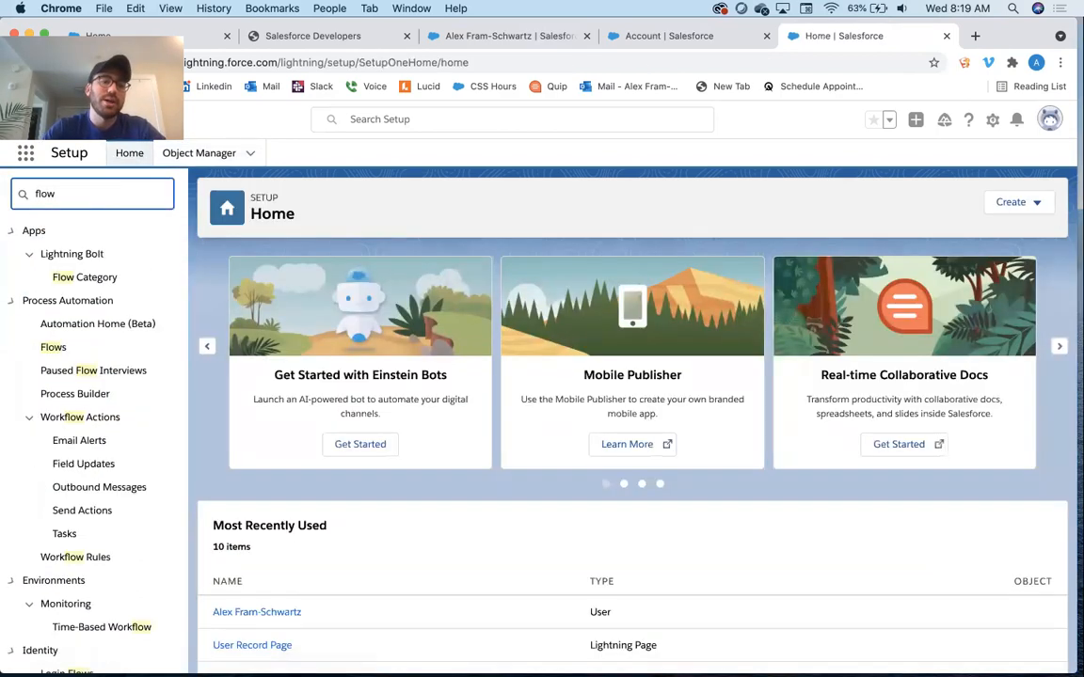
{"action": "left_click", "coordinate": [56, 348]}
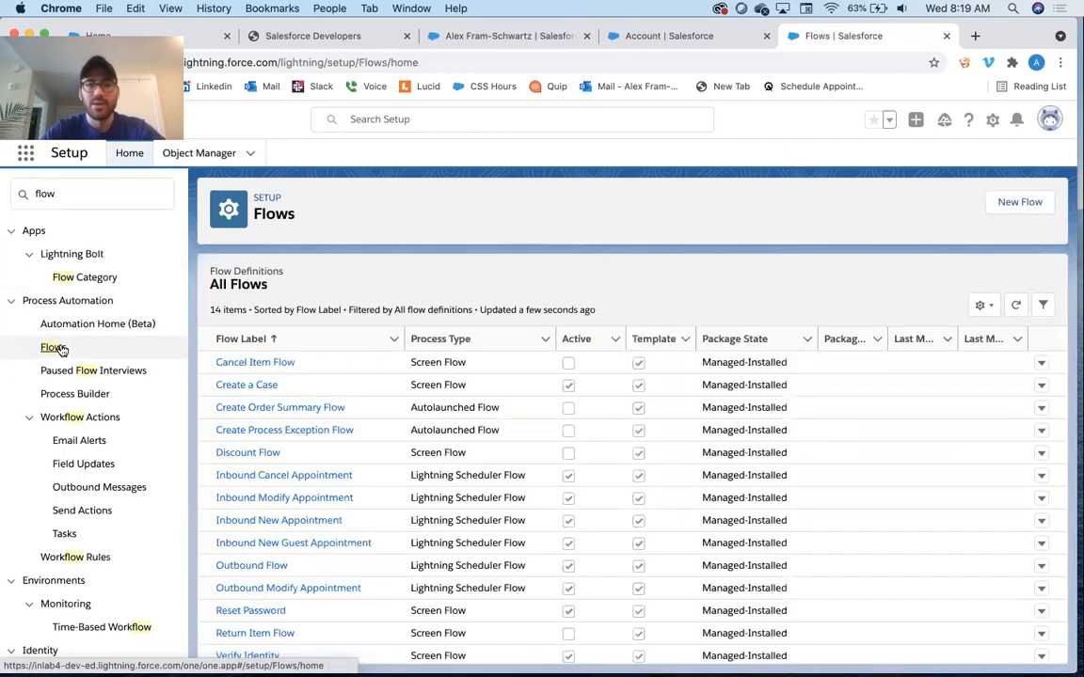
{"action": "left_click", "coordinate": [1028, 203]}
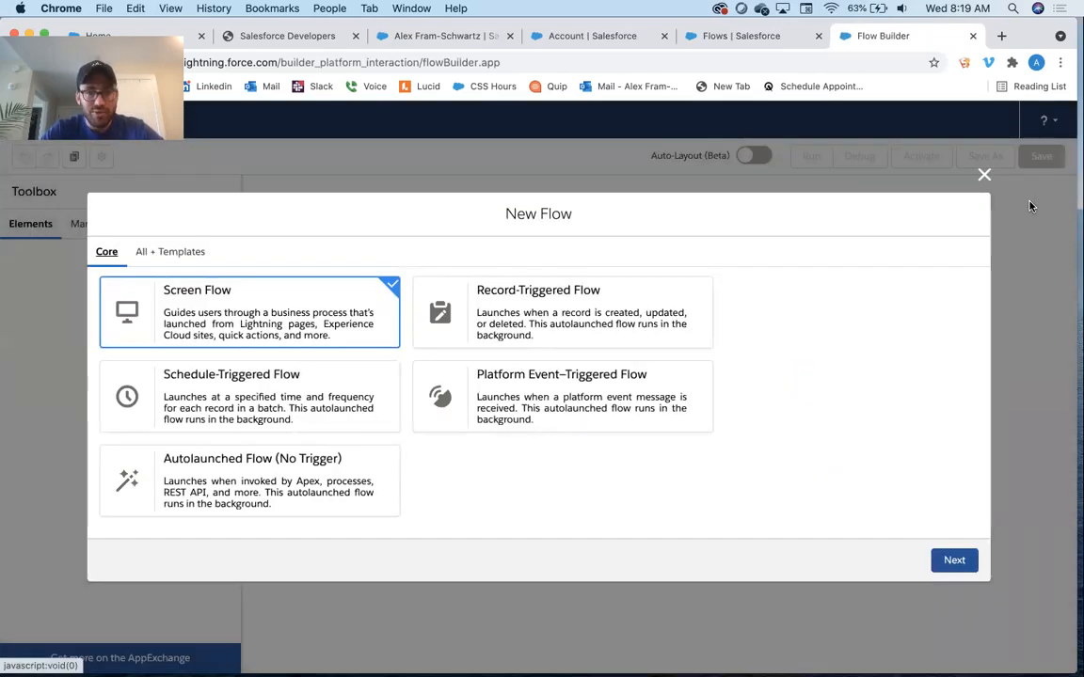
{"action": "left_click", "coordinate": [650, 300]}
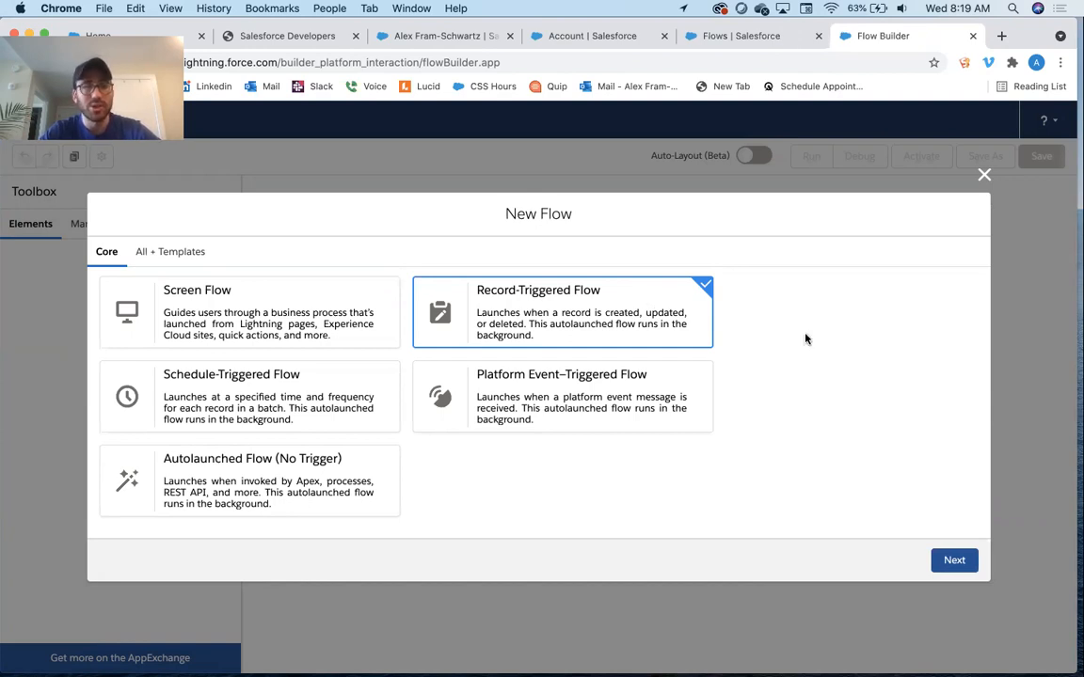
{"action": "left_click", "coordinate": [959, 562]}
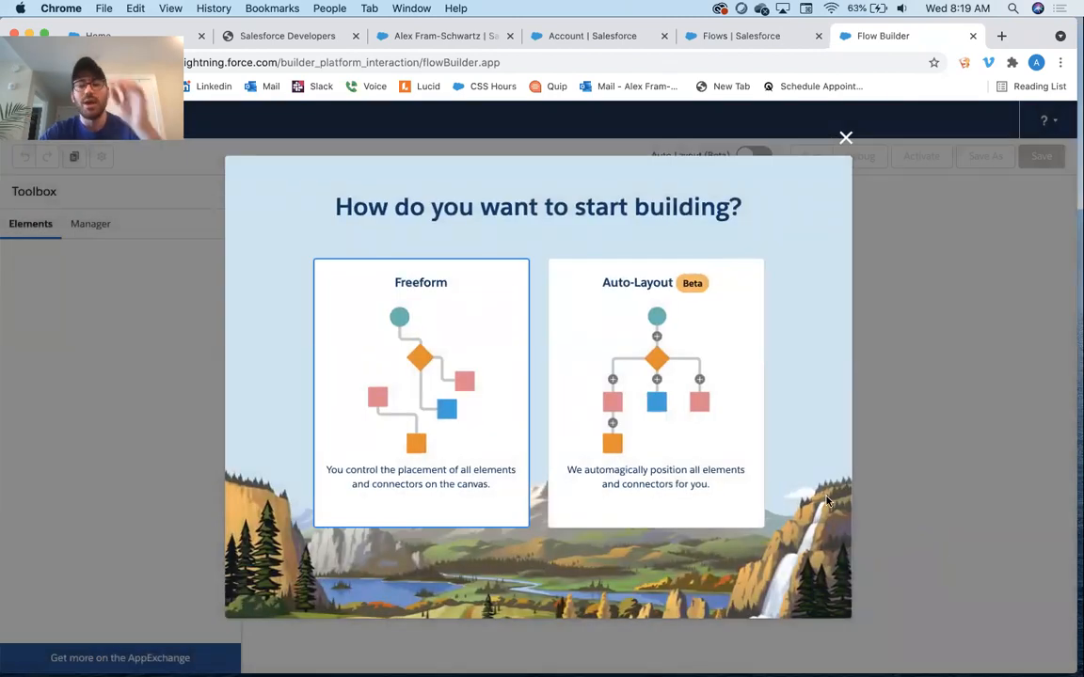
{"action": "left_click", "coordinate": [653, 408]}
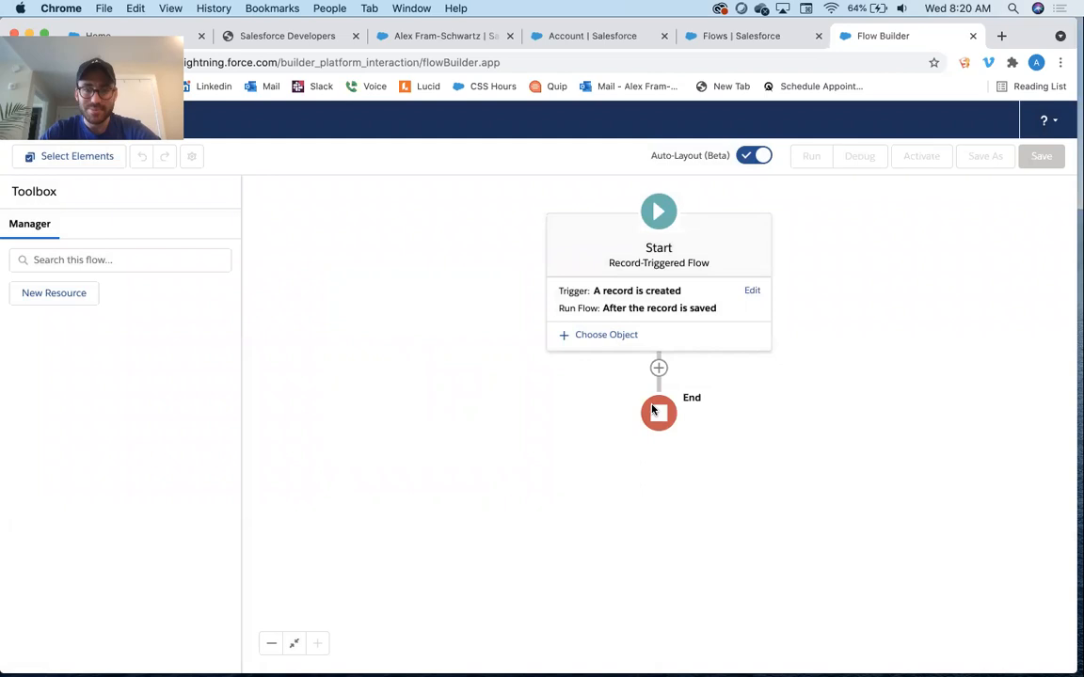
Set the flow's trigger to run when a record is created or updated
{"action": "left_click", "coordinate": [756, 291]}
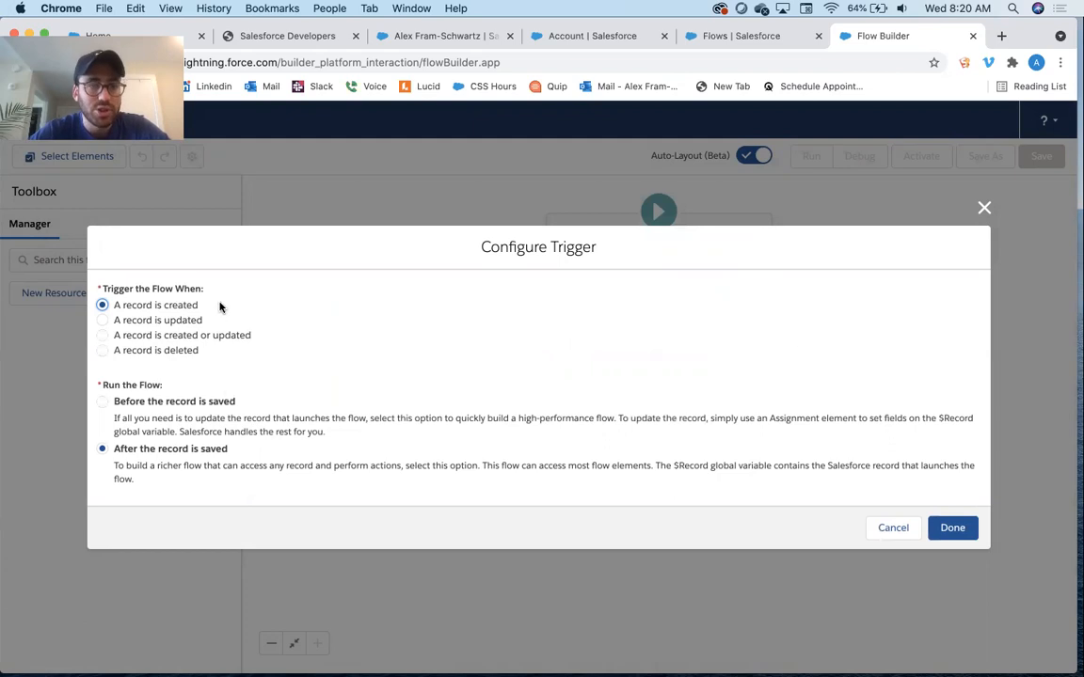
{"action": "left_click", "coordinate": [184, 337]}
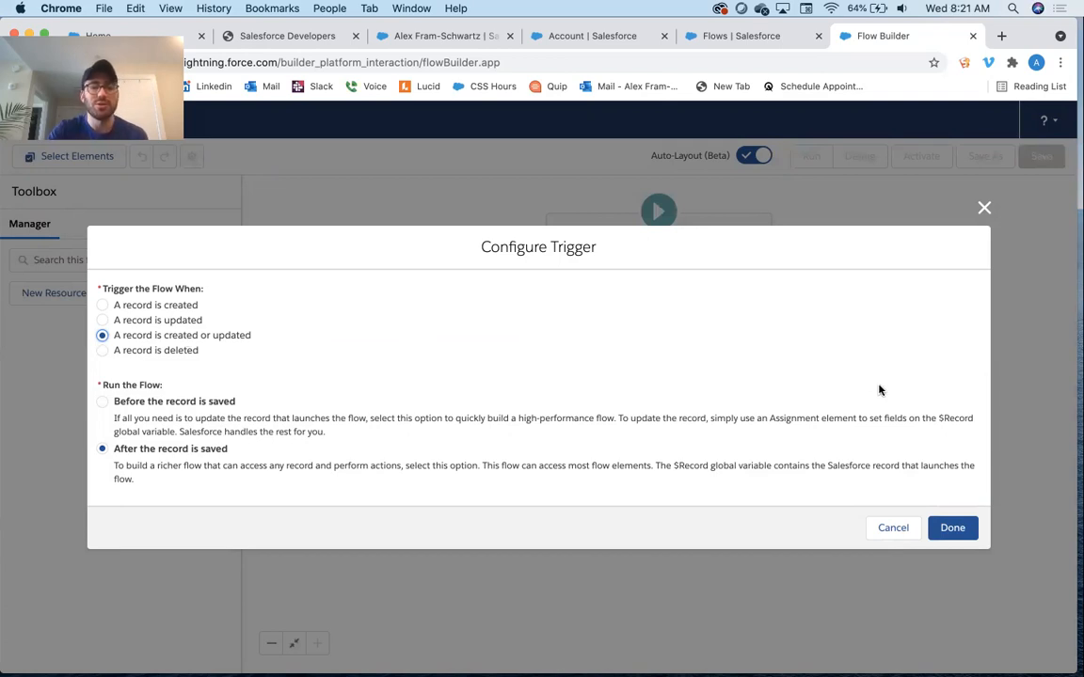
{"action": "left_click", "coordinate": [952, 529]}
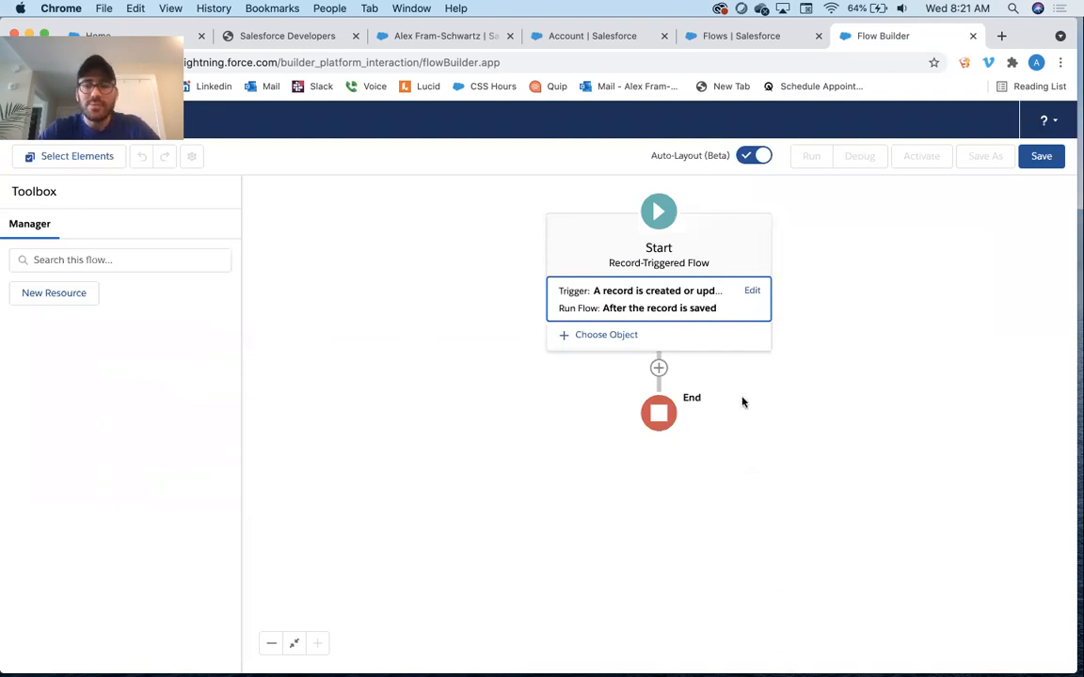
Set the flow's triggering object to User with condition requirements set to None
{"action": "left_click", "coordinate": [626, 342]}
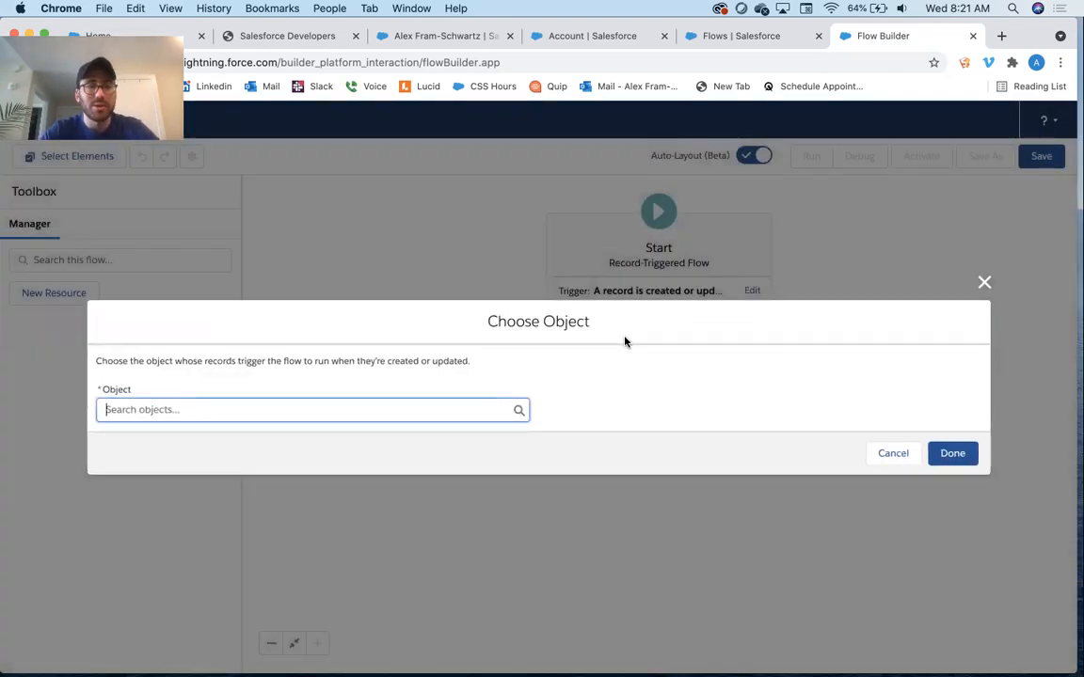
{"action": "type", "text": "user"}
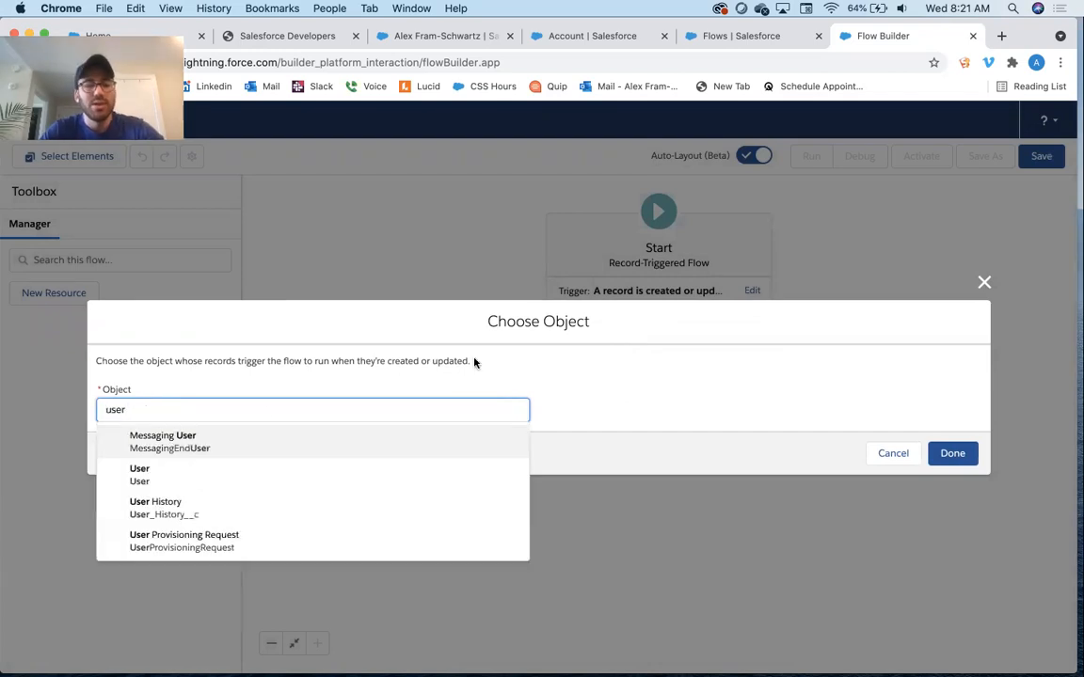
{"action": "left_click", "coordinate": [210, 470]}
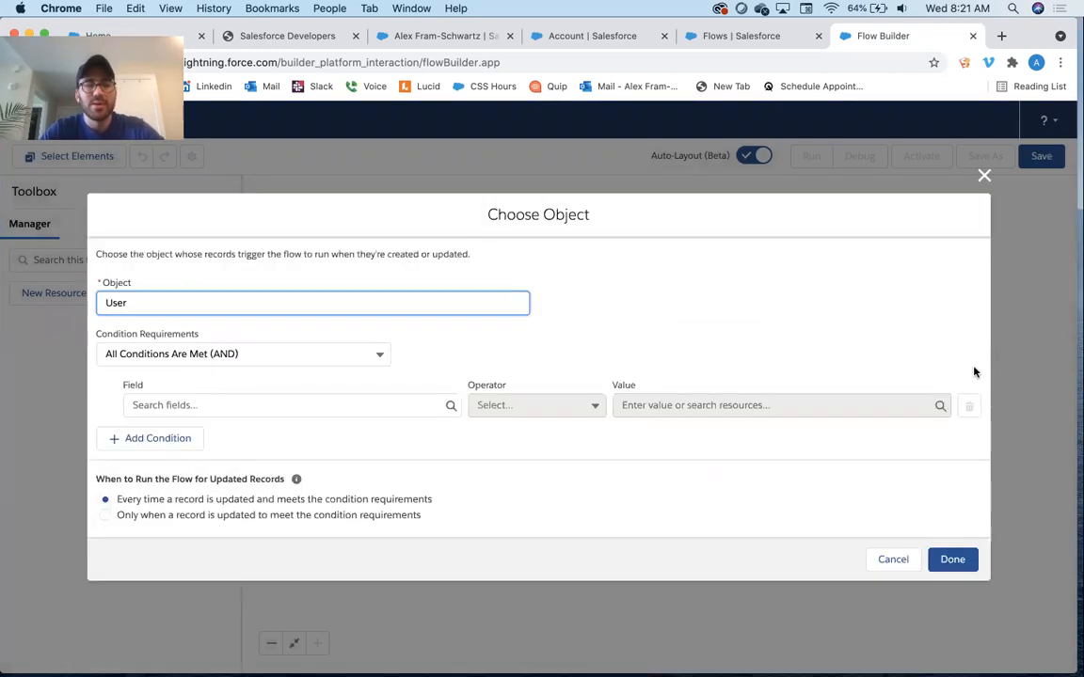
{"action": "left_click", "coordinate": [228, 354]}
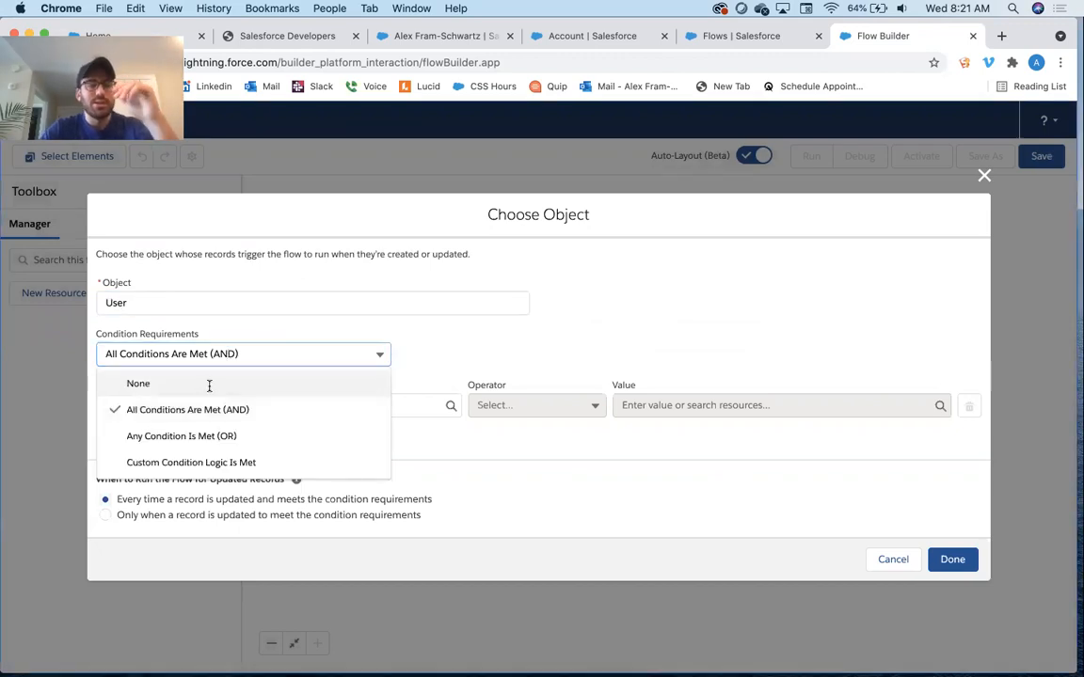
{"action": "left_click", "coordinate": [208, 383]}
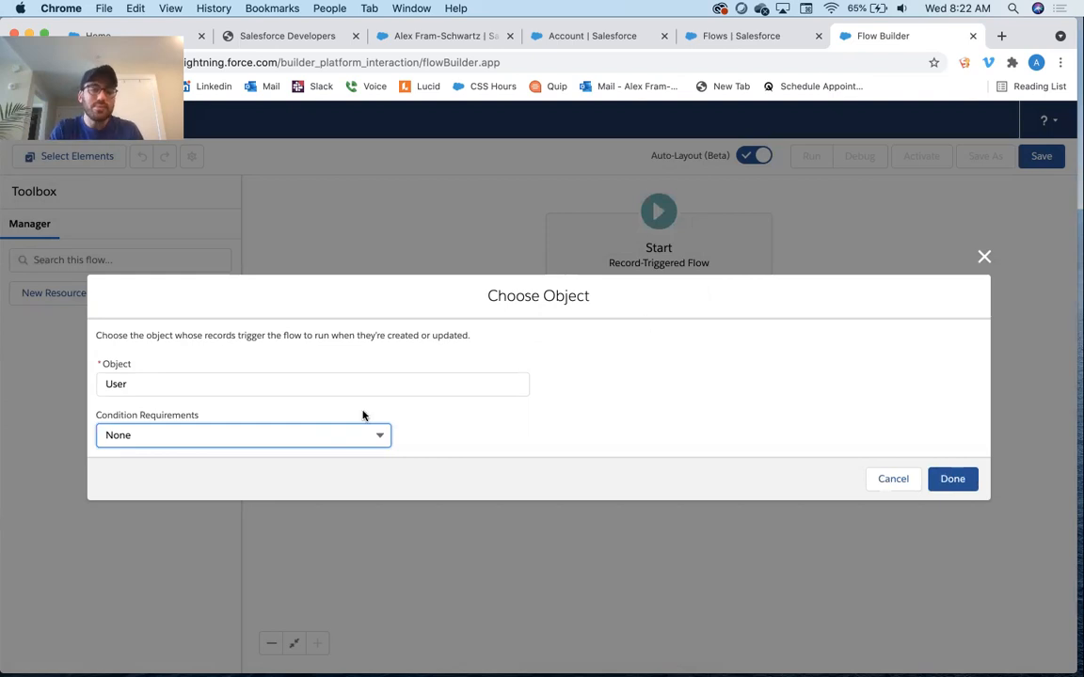
{"action": "left_click", "coordinate": [257, 438]}
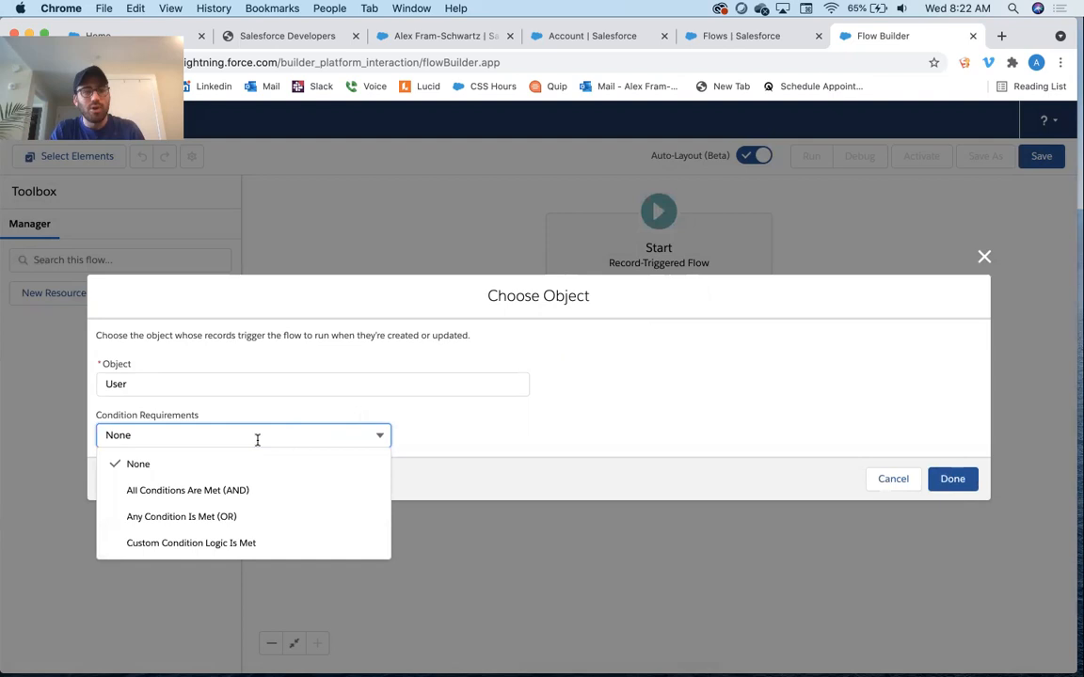
{"action": "left_click", "coordinate": [221, 467]}
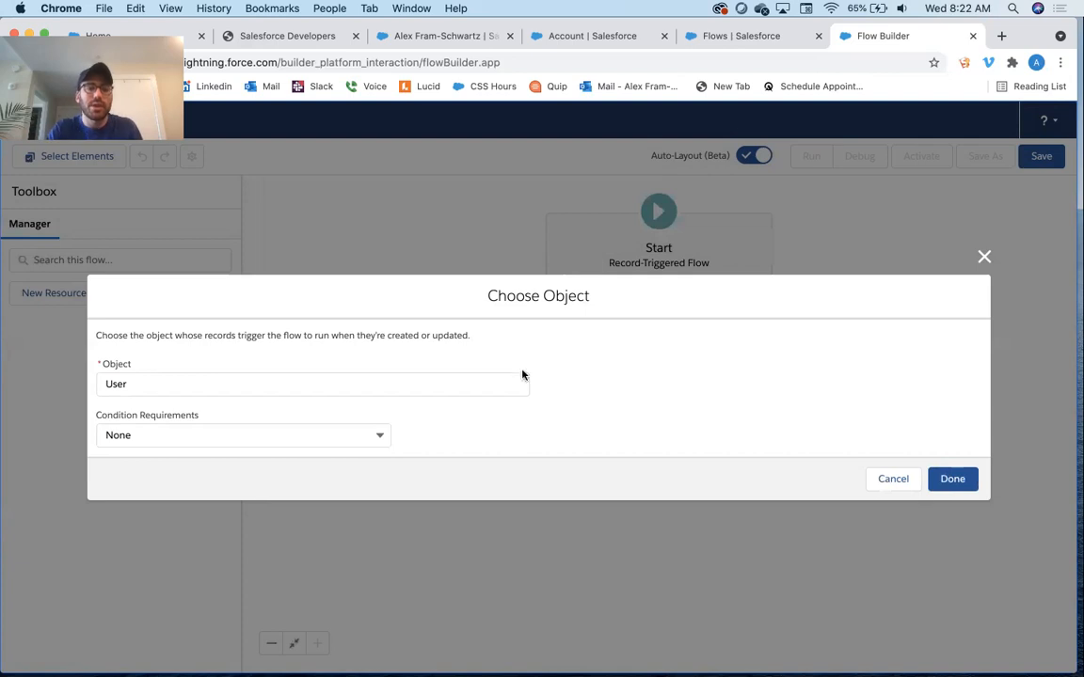
{"action": "left_click", "coordinate": [953, 478]}
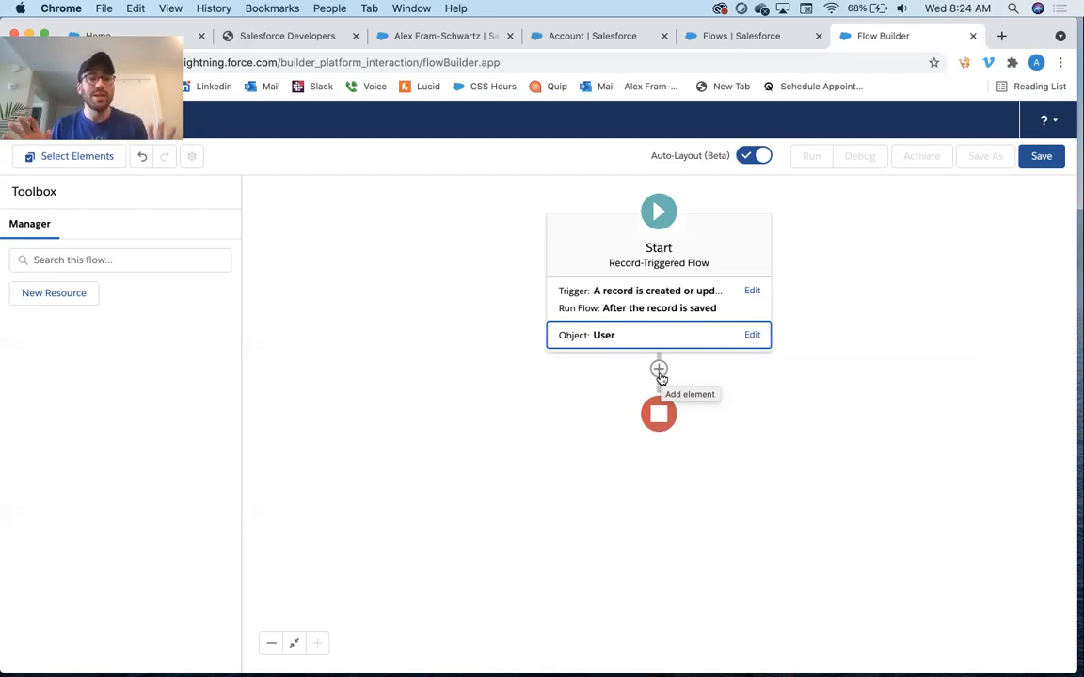
Add a Decision element after the start and label it Title Changed?
{"action": "left_click", "coordinate": [659, 369]}
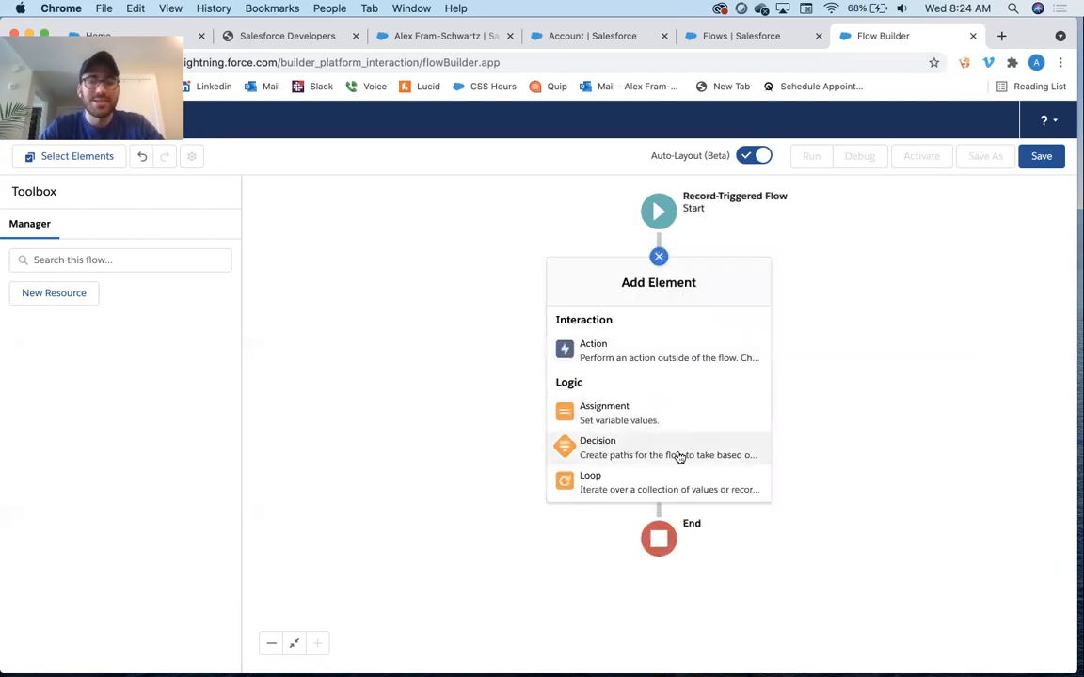
{"action": "scroll", "coordinate": [636, 397], "scroll_direction": "down", "scroll_amount": 5}
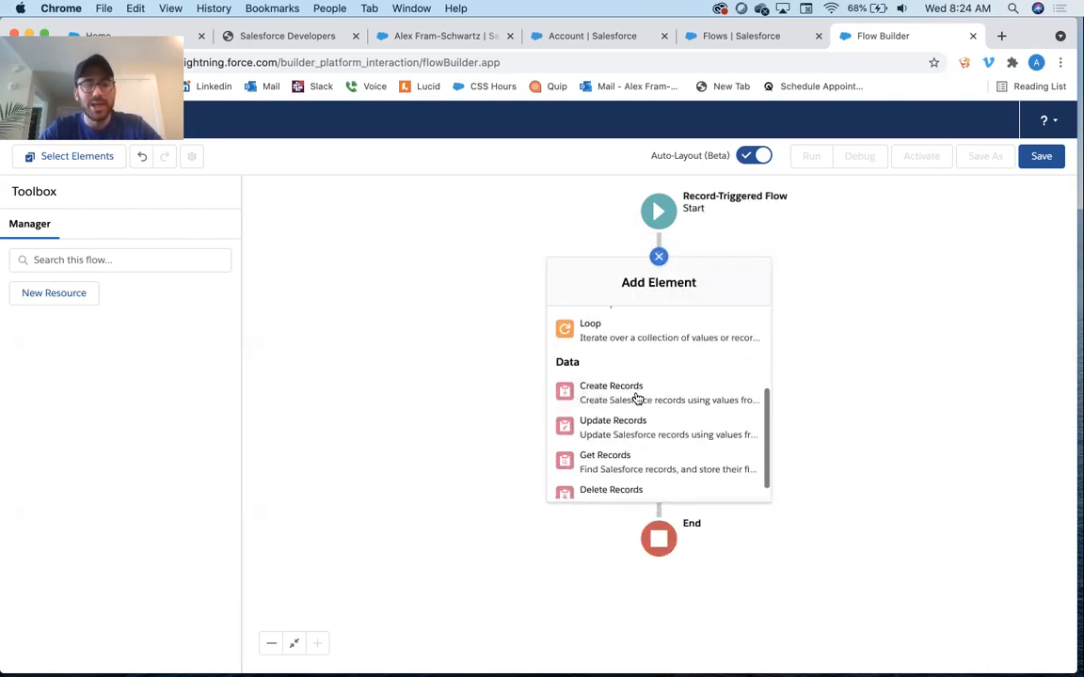
{"action": "scroll", "coordinate": [636, 397], "scroll_direction": "up", "scroll_amount": 3}
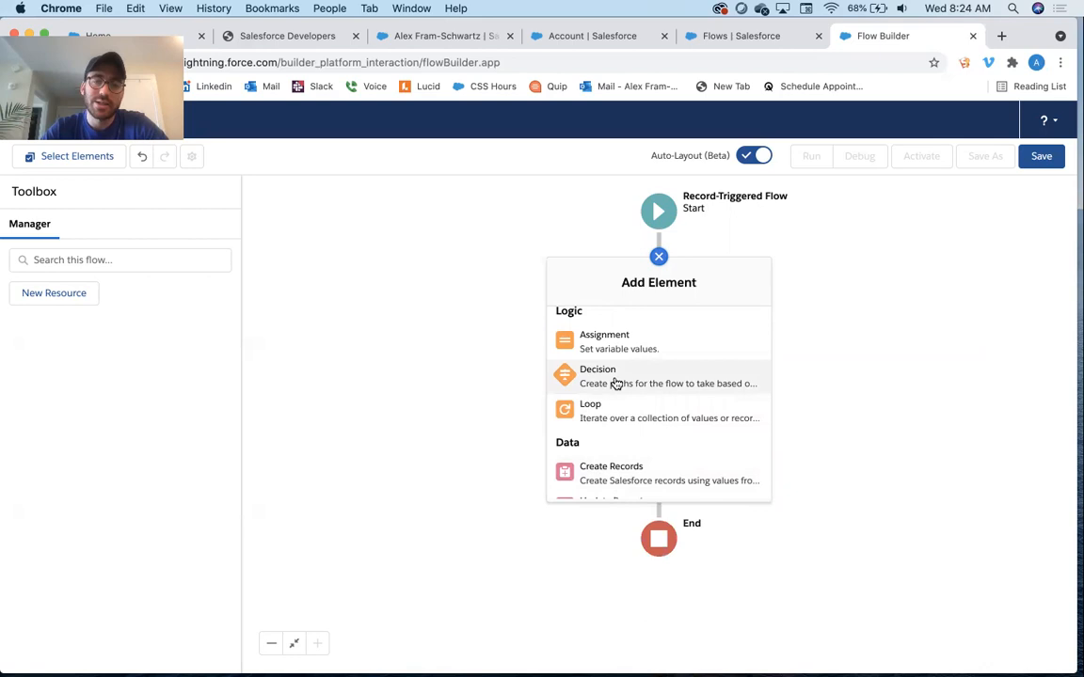
{"action": "left_click", "coordinate": [615, 384]}
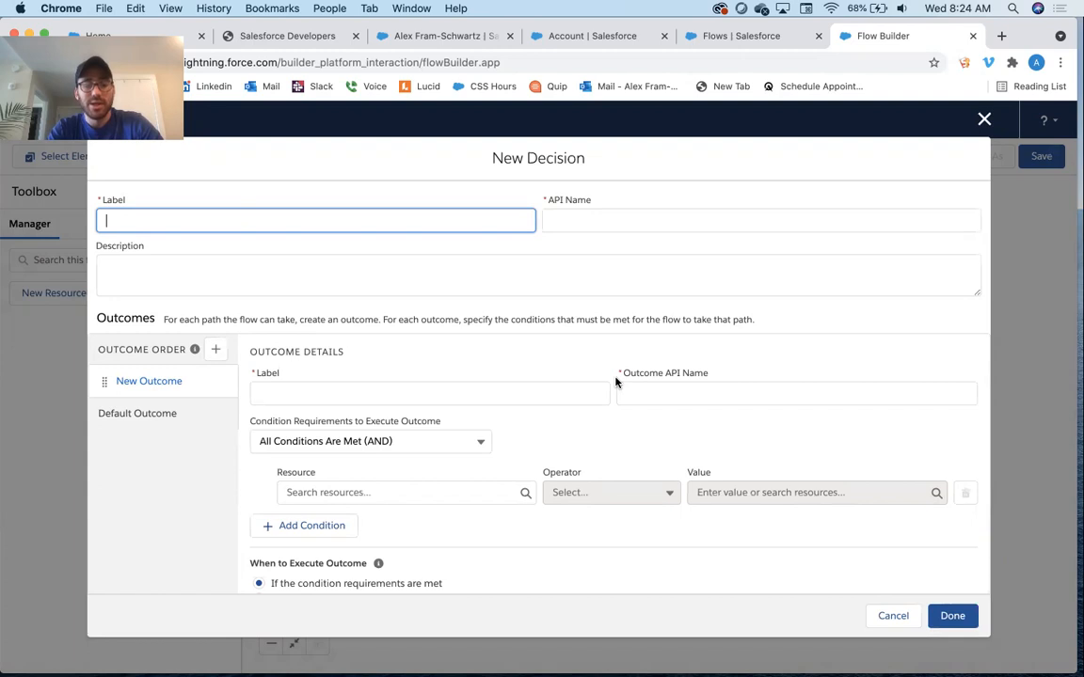
{"action": "type", "text": "Title Changed?"}
{"action": "key", "text": "Tab"}
{"action": "key", "text": "Tab"}
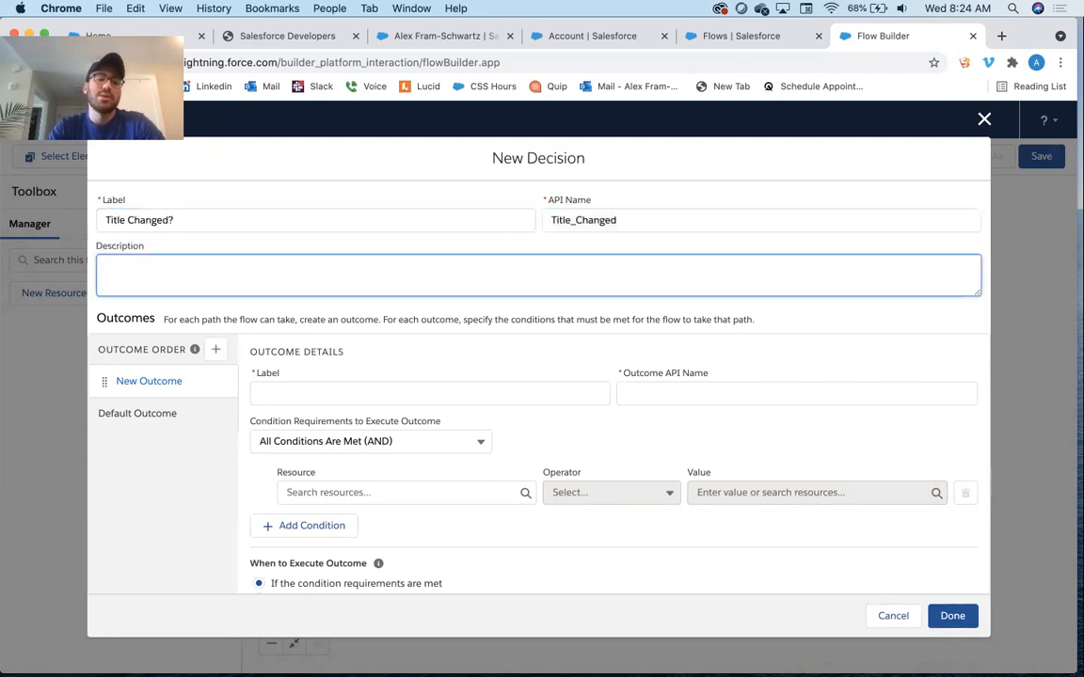
Give the decision the description Has the title on the user record changed?
{"action": "type", "text": "Has"}
{"action": "type", "text": "the "}
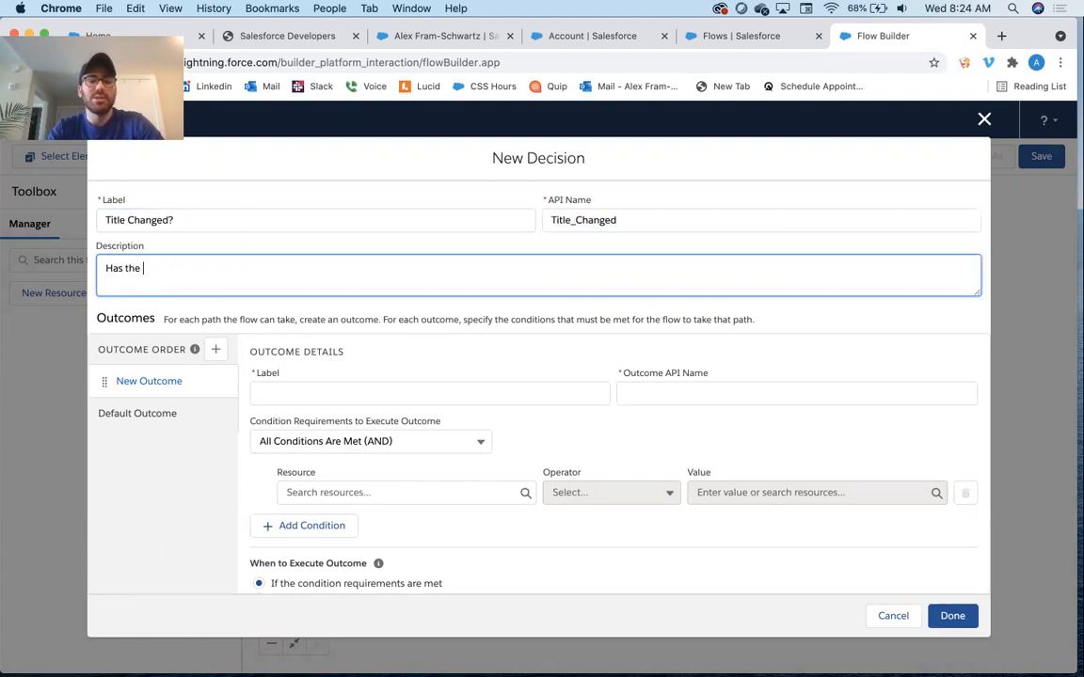
{"action": "type", "text": "title on the user rec"}
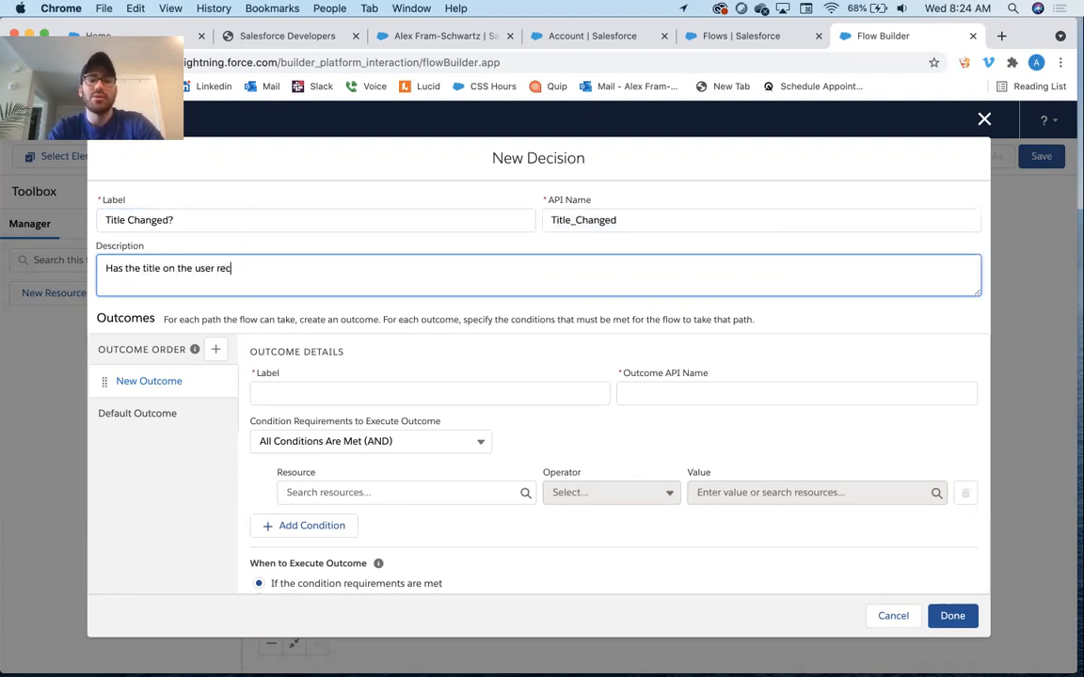
{"action": "type", "text": "ord changed?"}
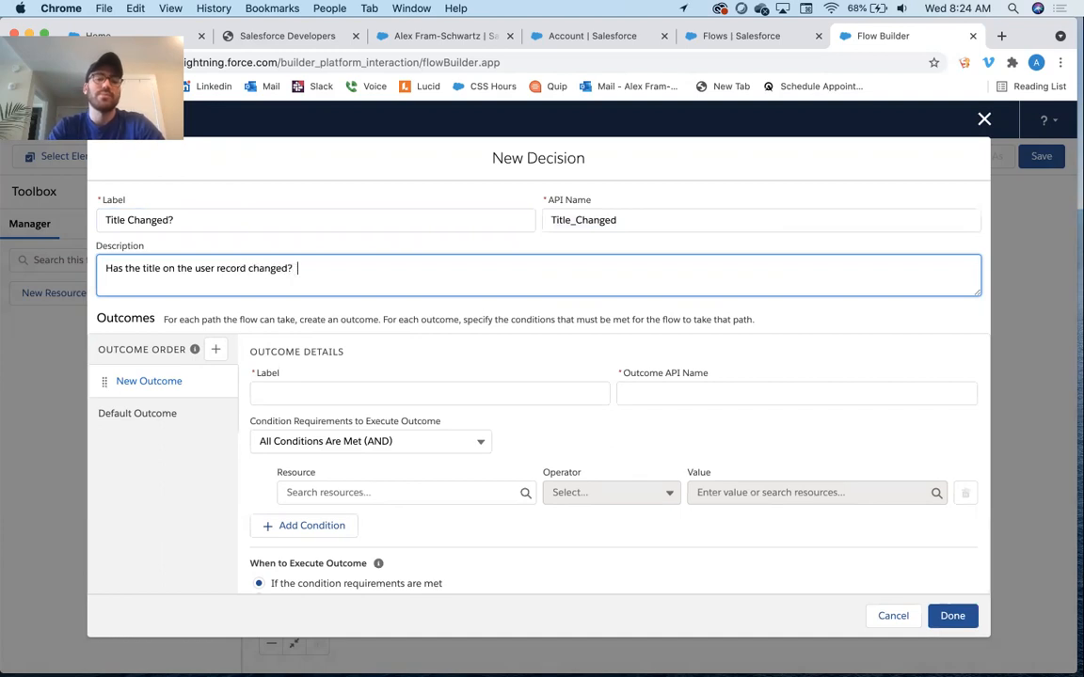
{"action": "key", "text": "Tab"}
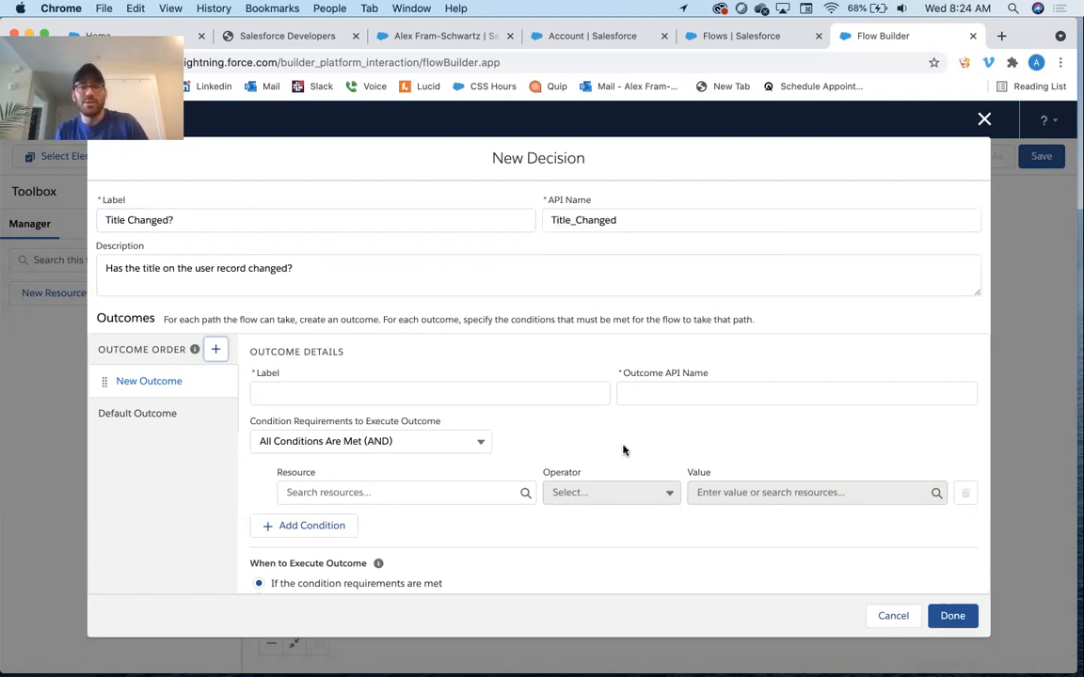
Label the decision's first outcome Title Changes - Yes
{"action": "left_click", "coordinate": [335, 395]}
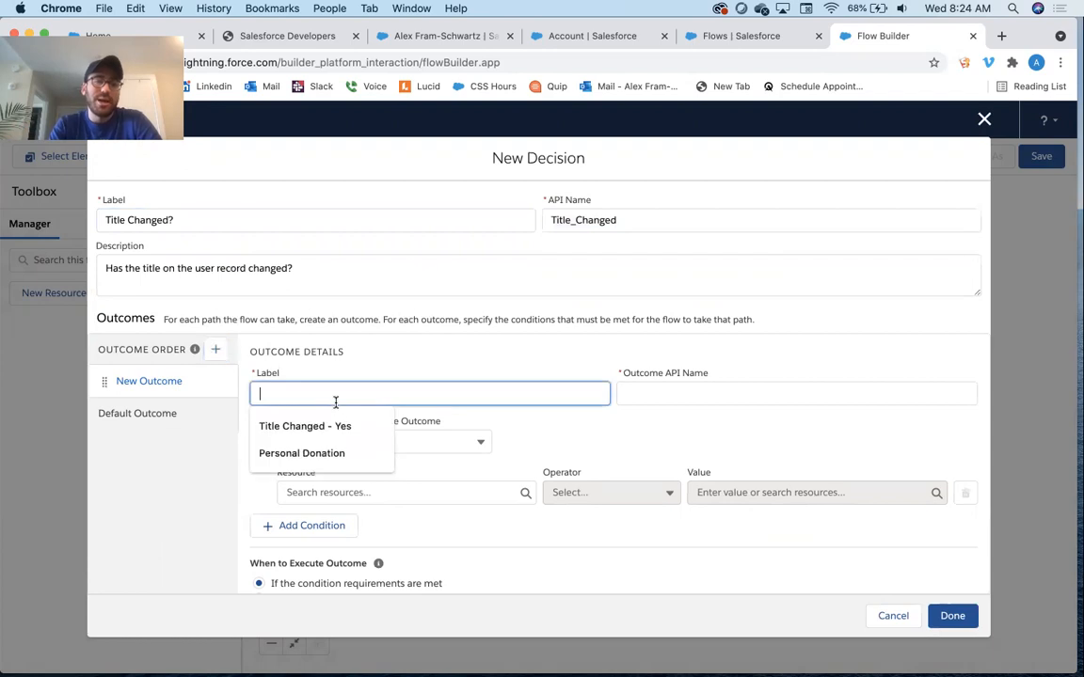
{"action": "type", "text": "Ti"}
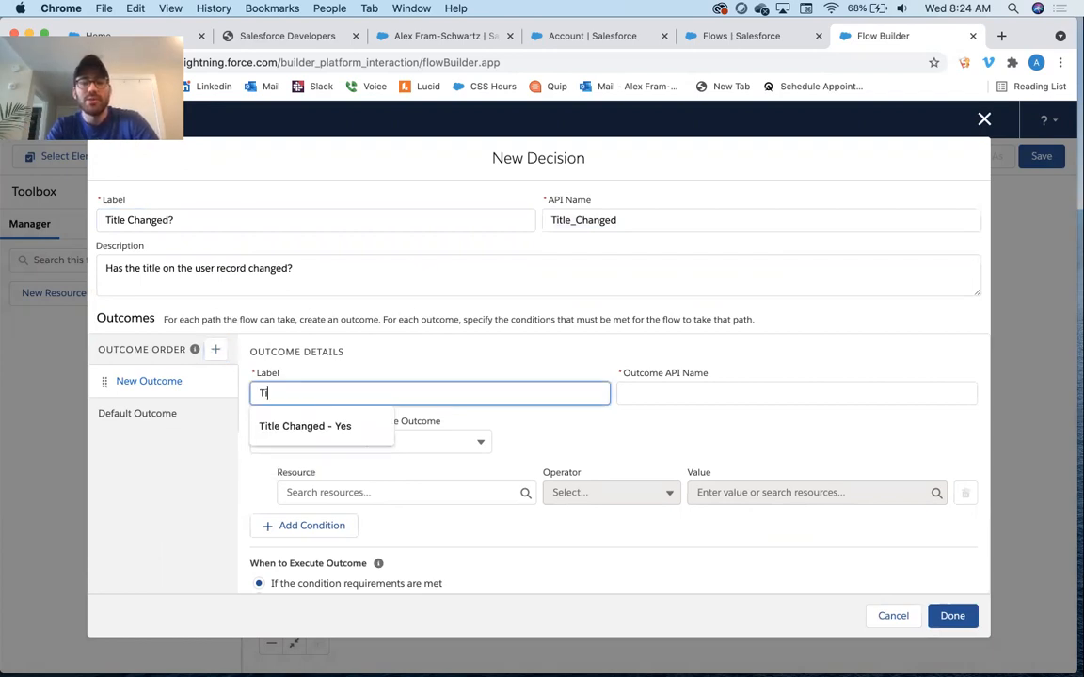
{"action": "type", "text": "tle Changes - Yes"}
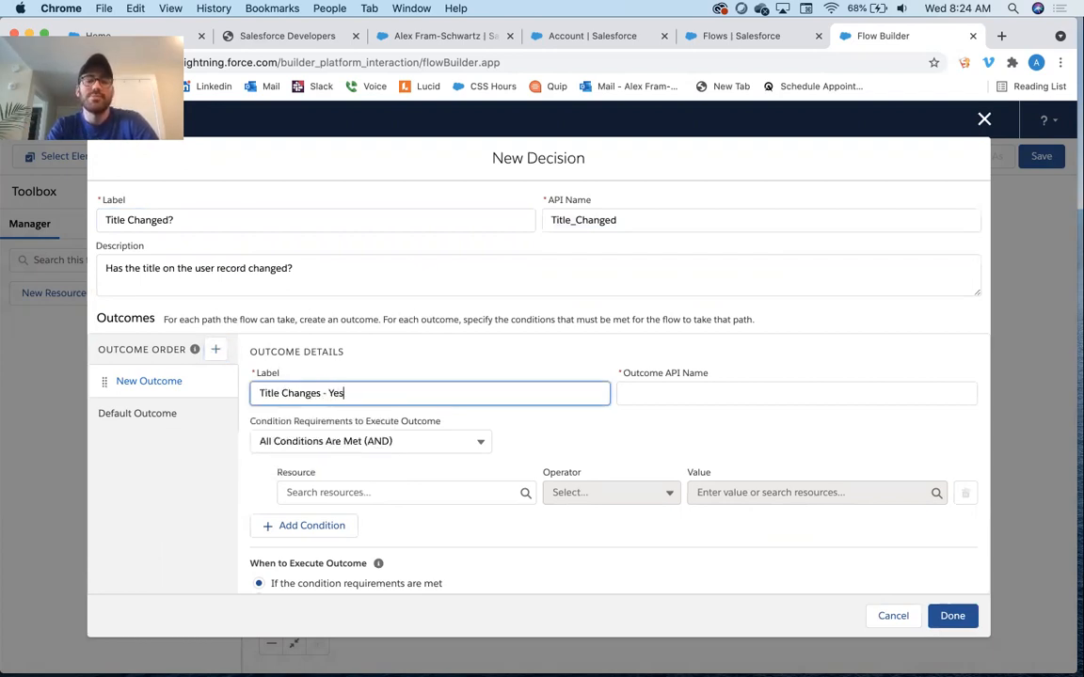
{"action": "key", "text": "Tab"}
{"action": "key", "text": "Tab"}
{"action": "key", "text": "Tab"}
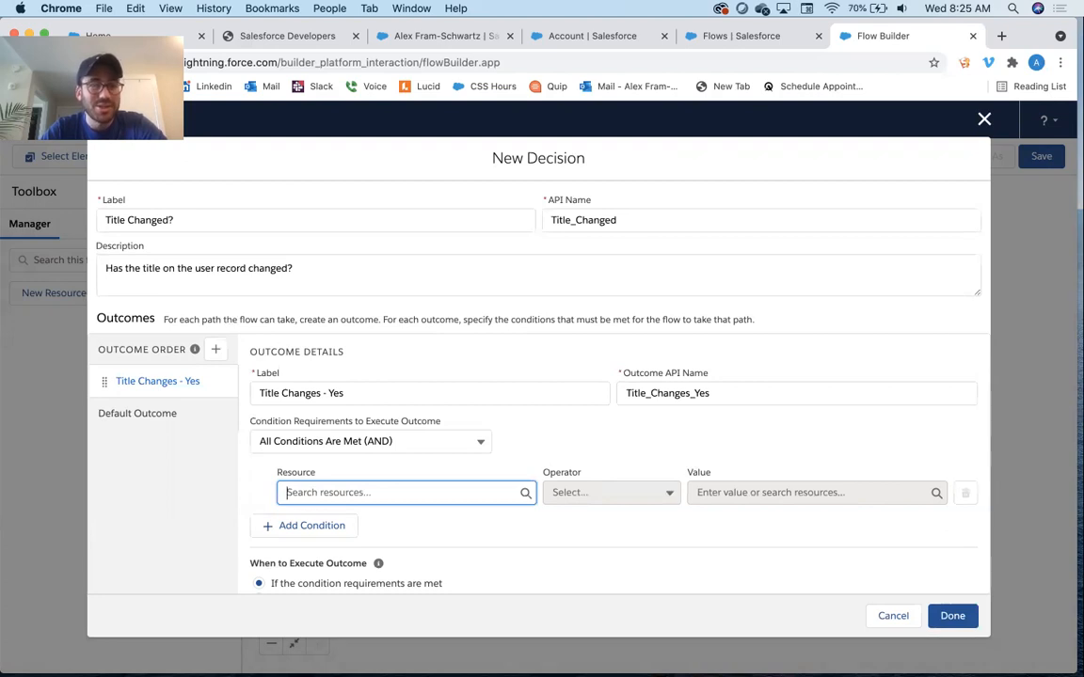
Set the outcome condition's resource to $Record__Prior > Title with the operator Does Not Equal
{"action": "left_click", "coordinate": [308, 492]}
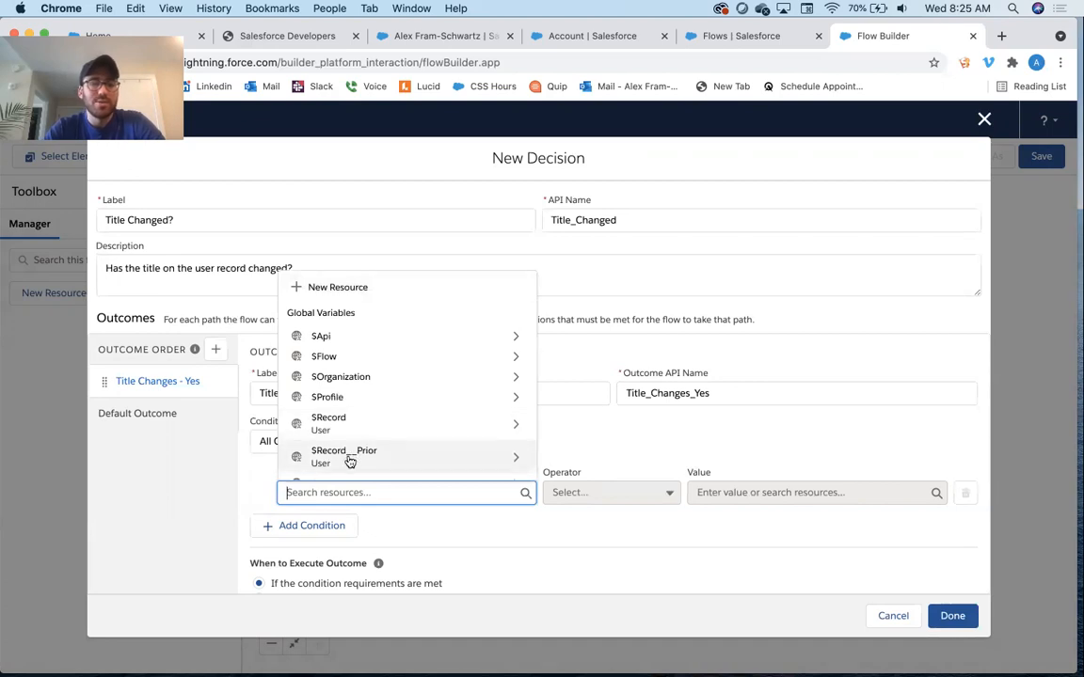
{"action": "left_click", "coordinate": [350, 460]}
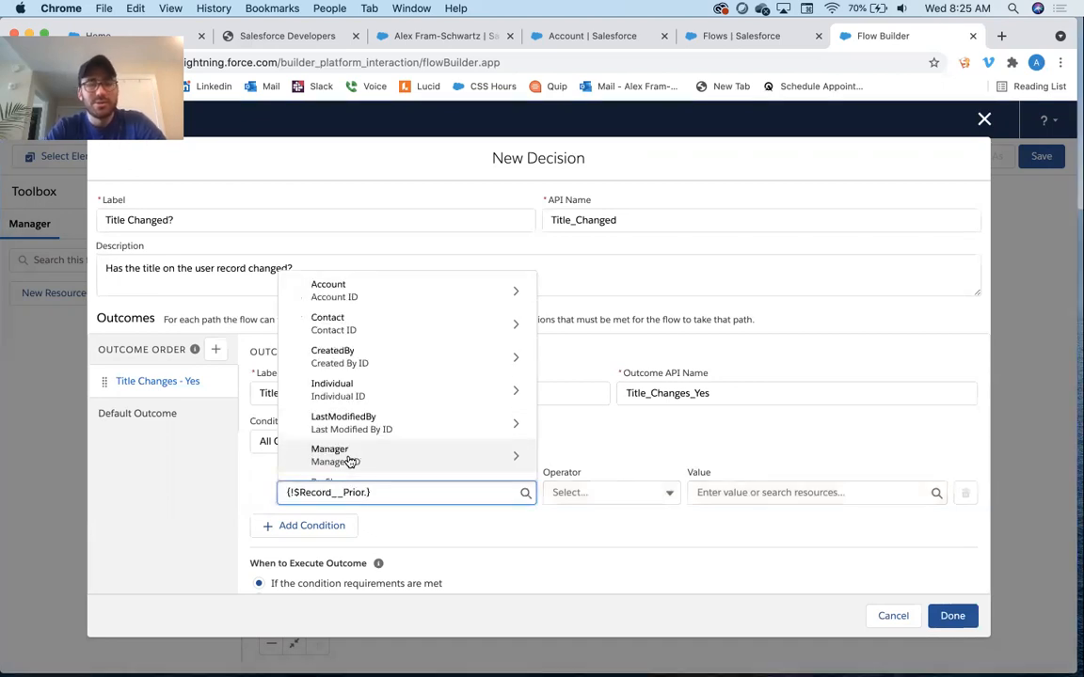
{"action": "type", "text": "tit"}
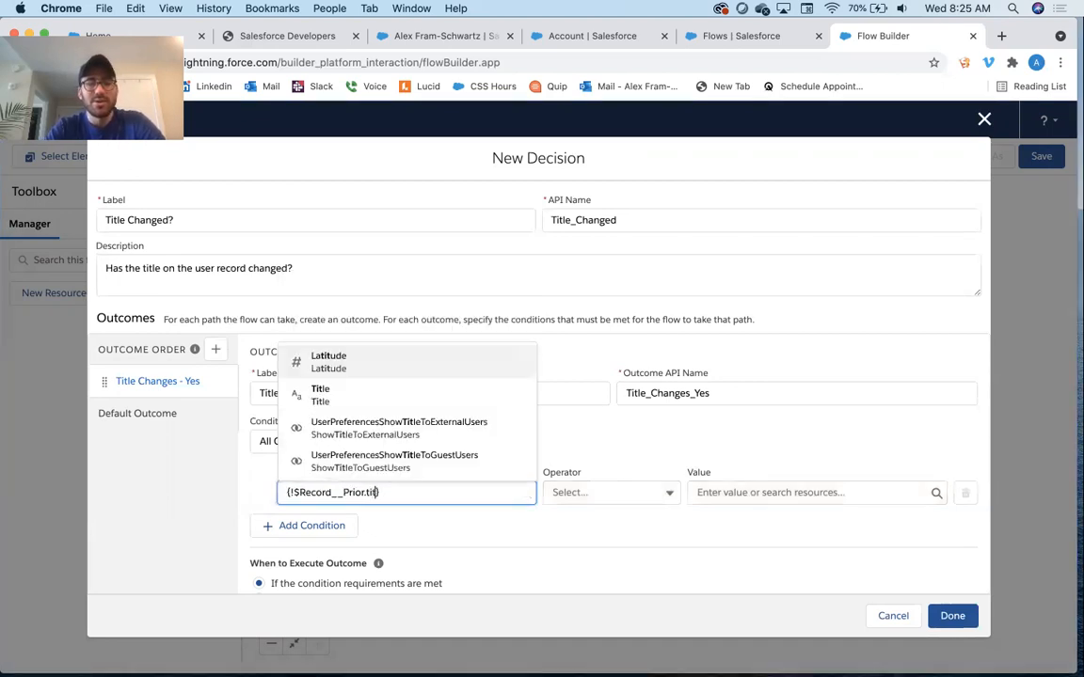
{"action": "left_click", "coordinate": [358, 397]}
{"action": "left_click", "coordinate": [587, 493]}
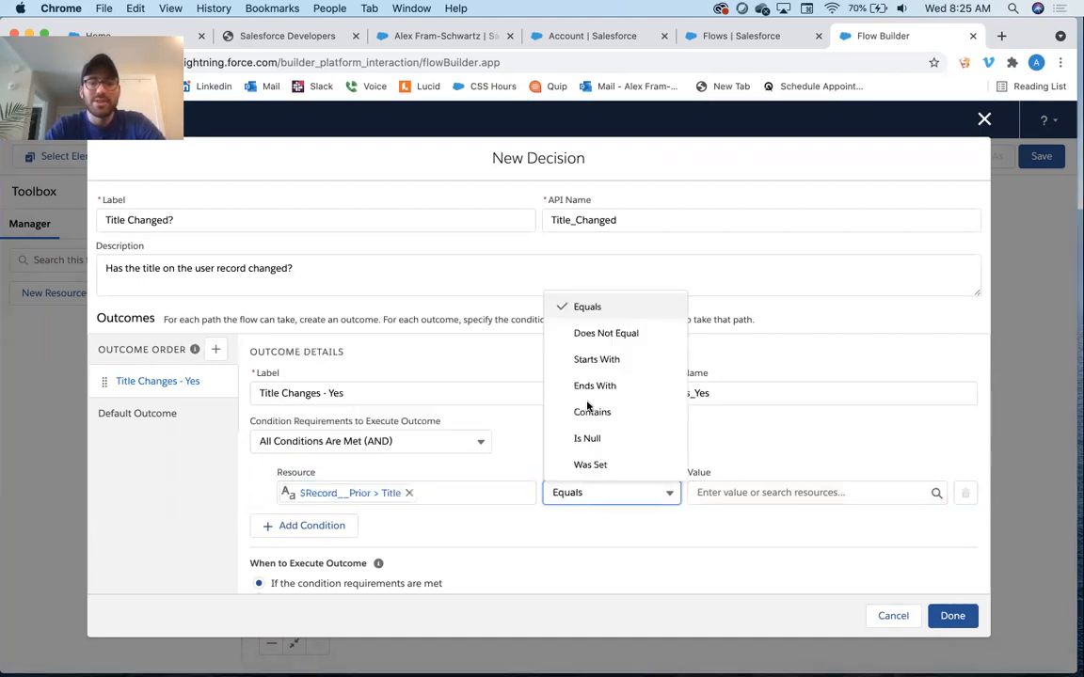
{"action": "left_click", "coordinate": [598, 335]}
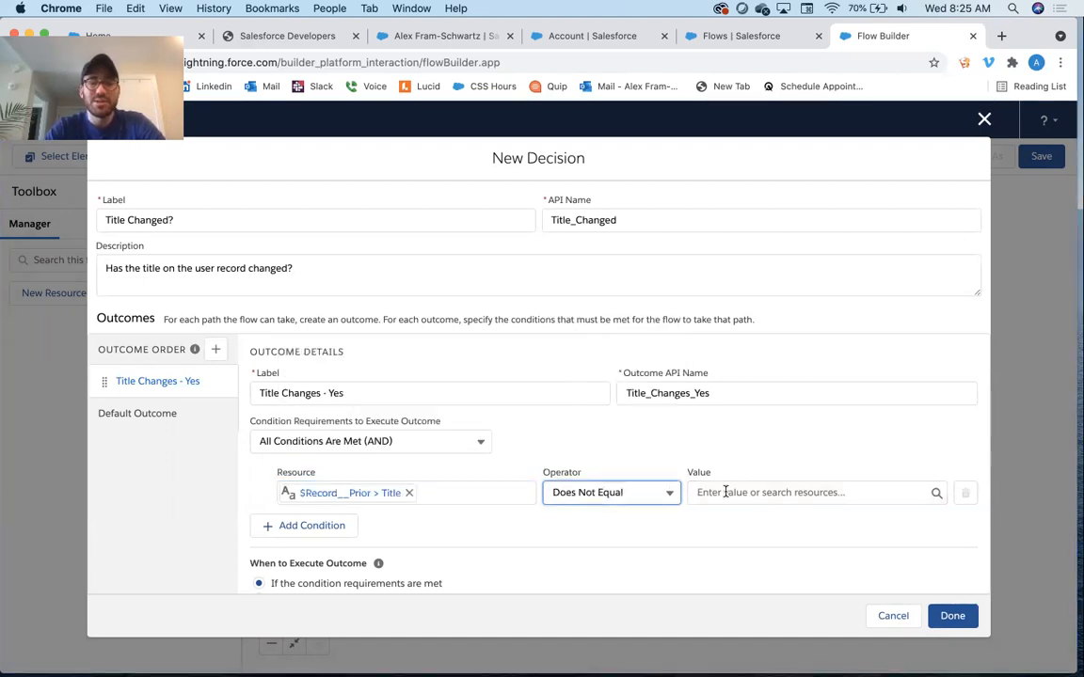
Set the condition's value to $Record > Title and save the decision
{"action": "left_click", "coordinate": [725, 492]}
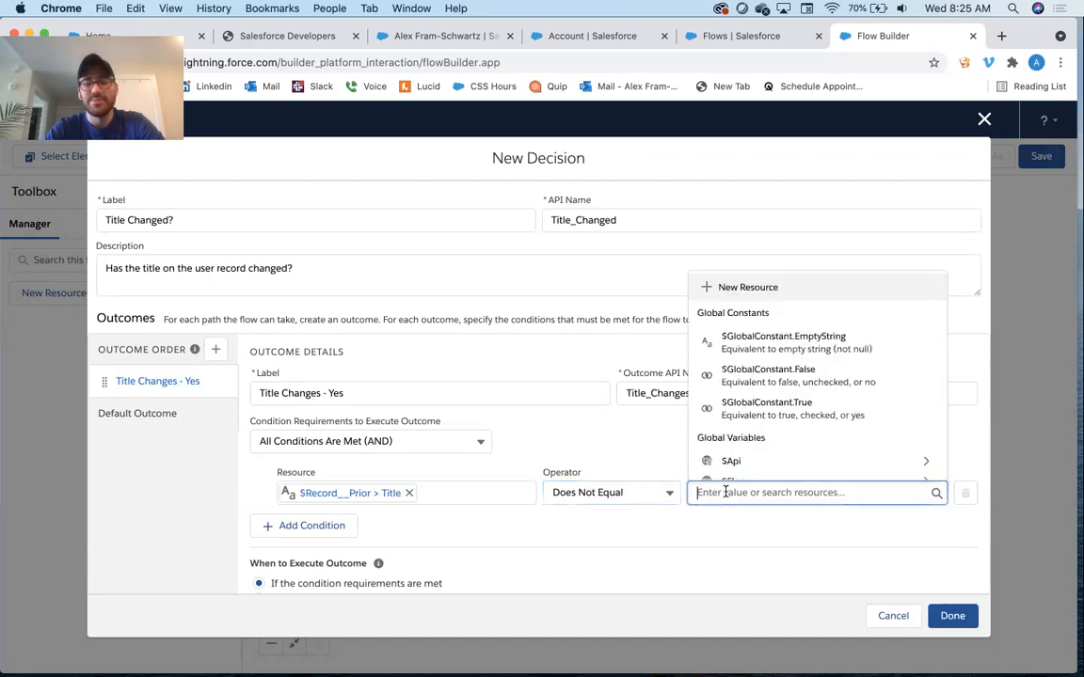
{"action": "scroll", "coordinate": [776, 405], "scroll_direction": "down", "scroll_amount": 3}
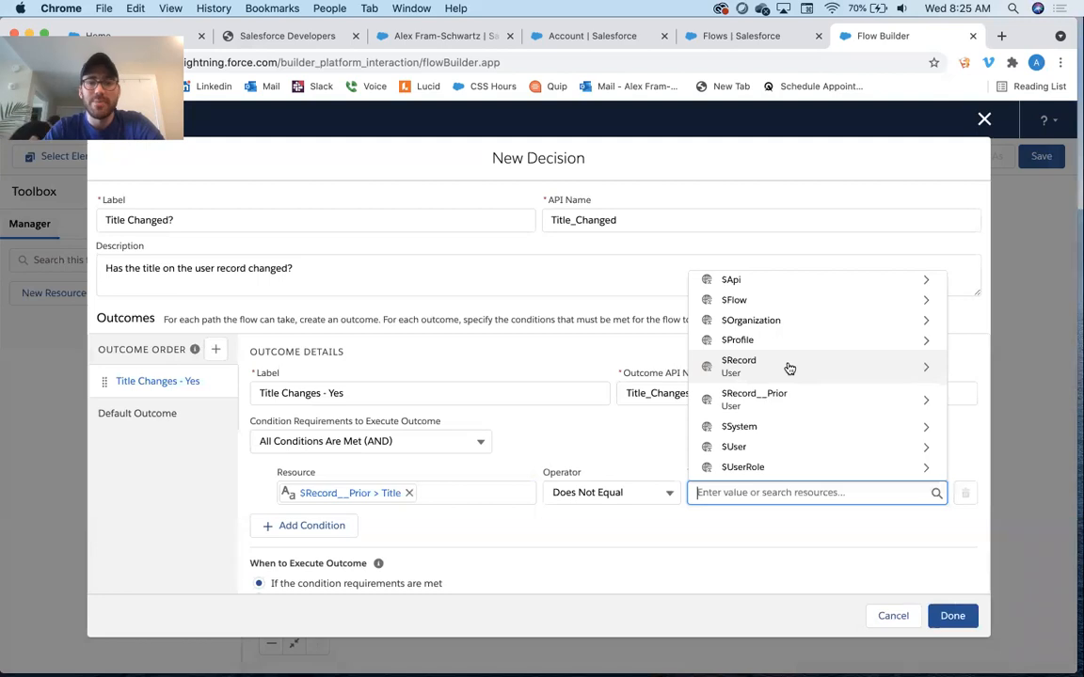
{"action": "left_click", "coordinate": [789, 368]}
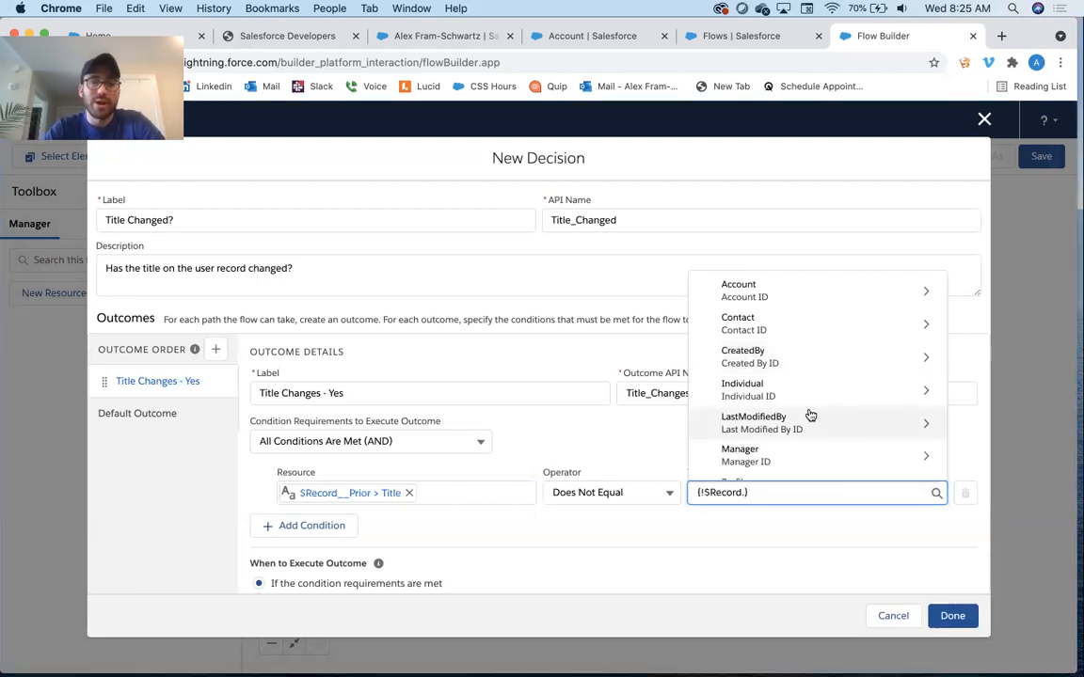
{"action": "type", "text": "title"}
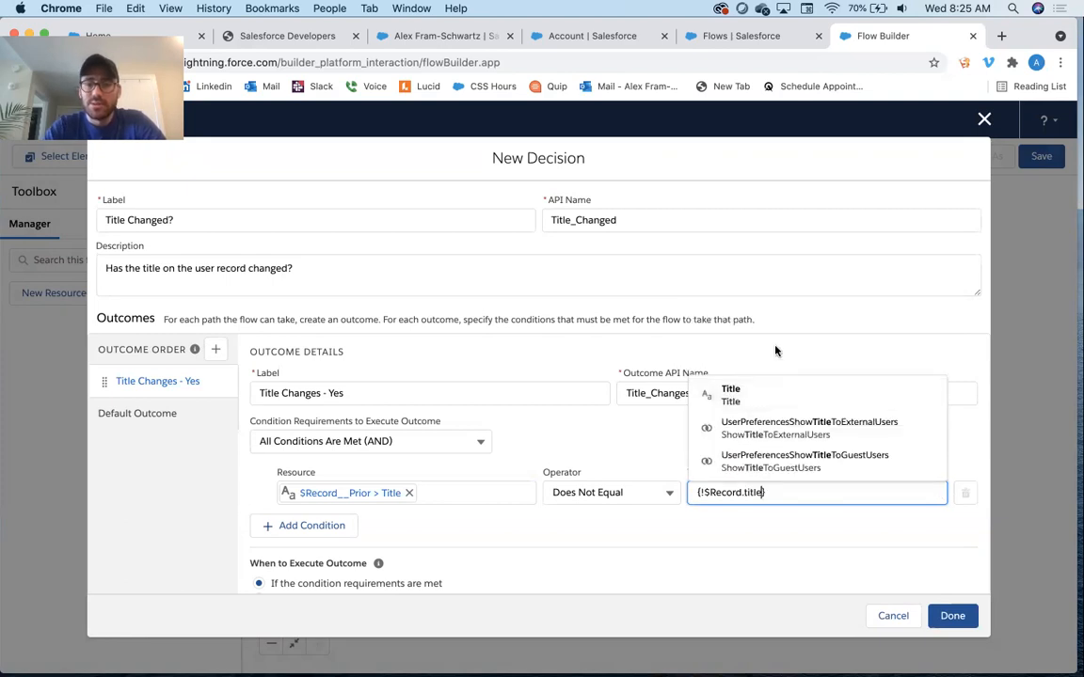
{"action": "left_click", "coordinate": [743, 393]}
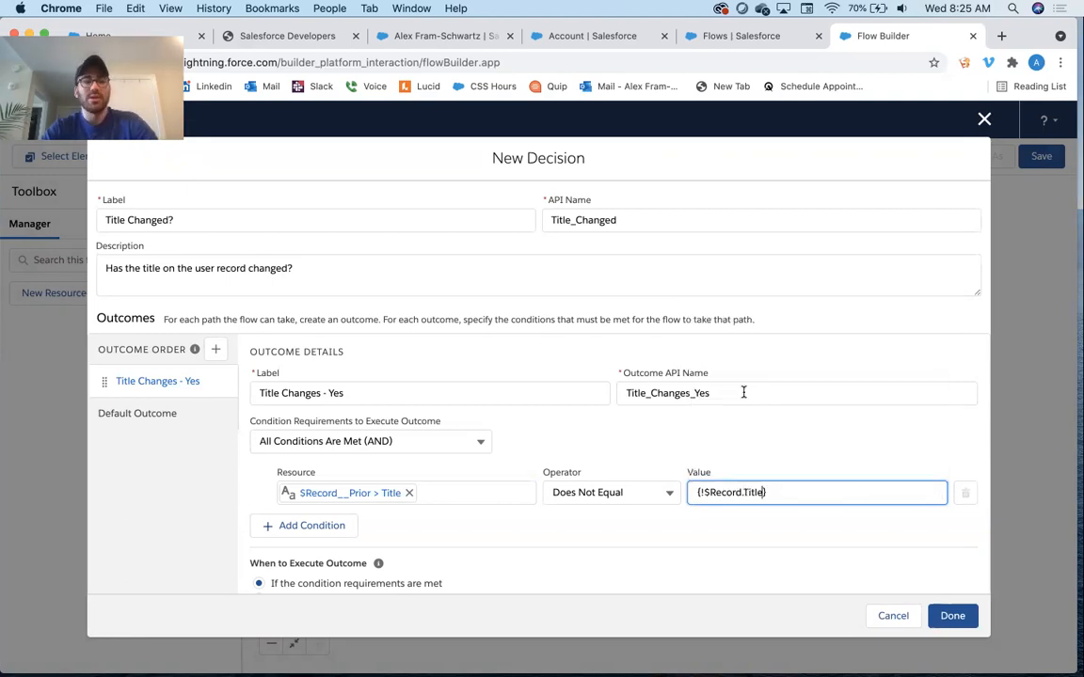
{"action": "left_click", "coordinate": [634, 440]}
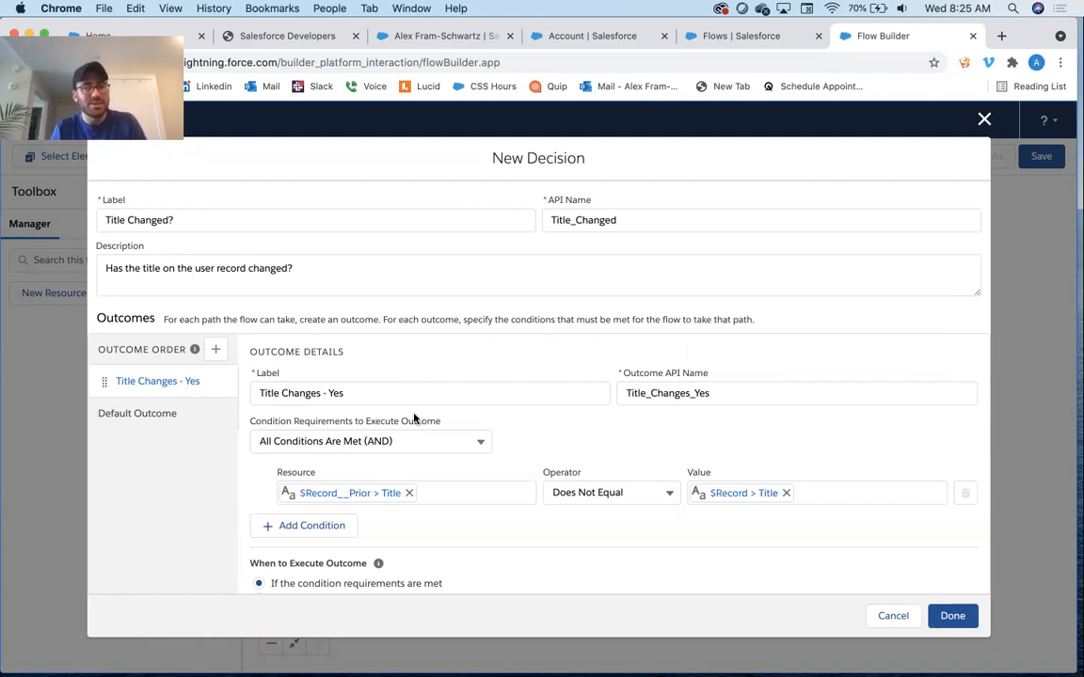
{"action": "scroll", "coordinate": [414, 419], "scroll_direction": "down", "scroll_amount": 1}
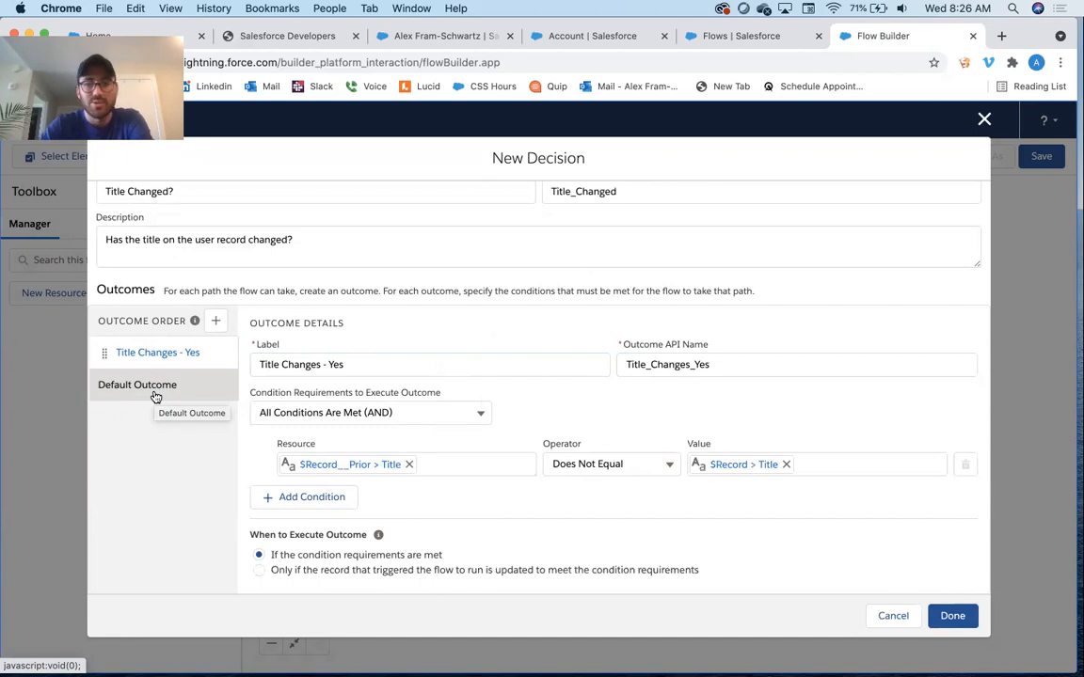
{"action": "left_click", "coordinate": [953, 615]}
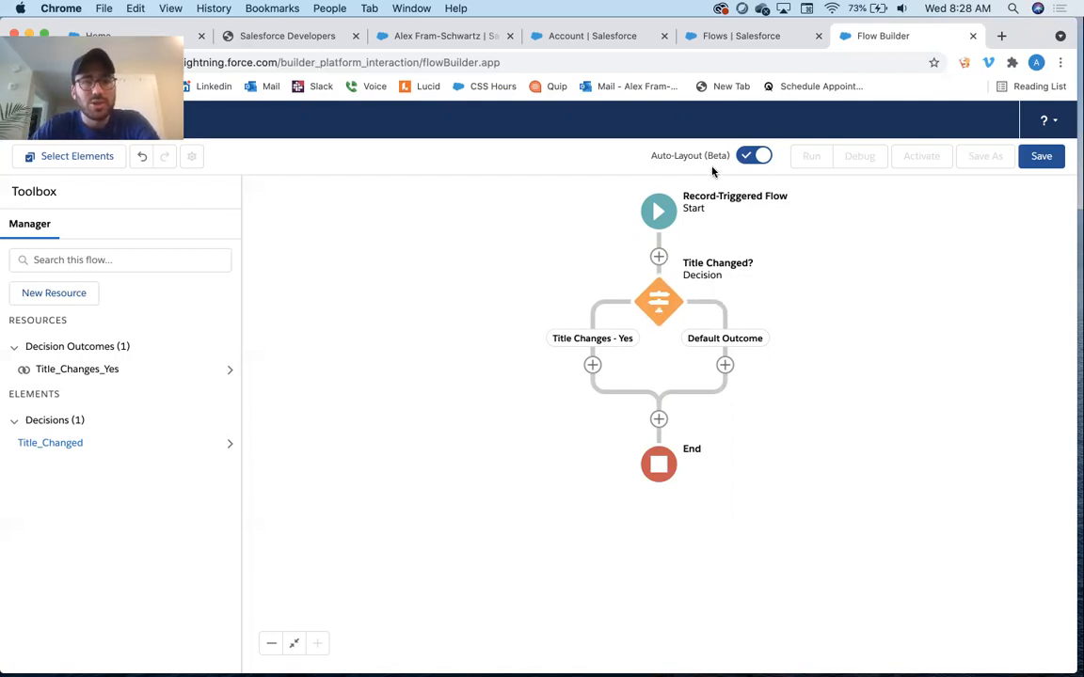
Create a new variable resource with API name UserHistory and description User History
{"action": "left_click", "coordinate": [57, 294]}
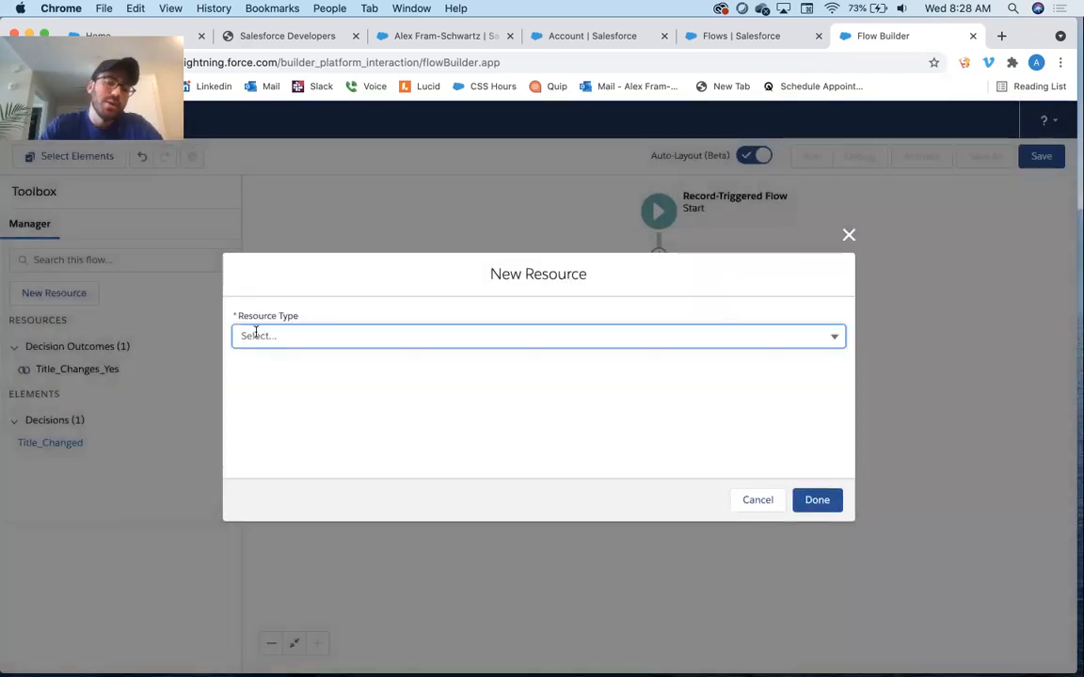
{"action": "left_click", "coordinate": [255, 331]}
{"action": "left_click", "coordinate": [270, 362]}
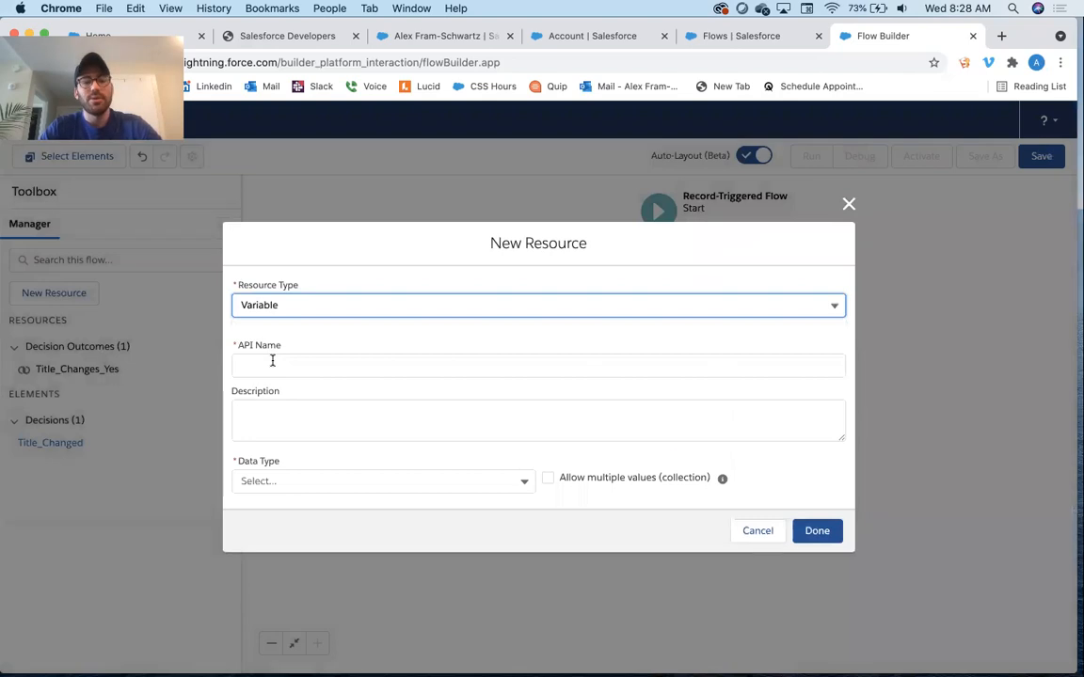
{"action": "left_click", "coordinate": [272, 363]}
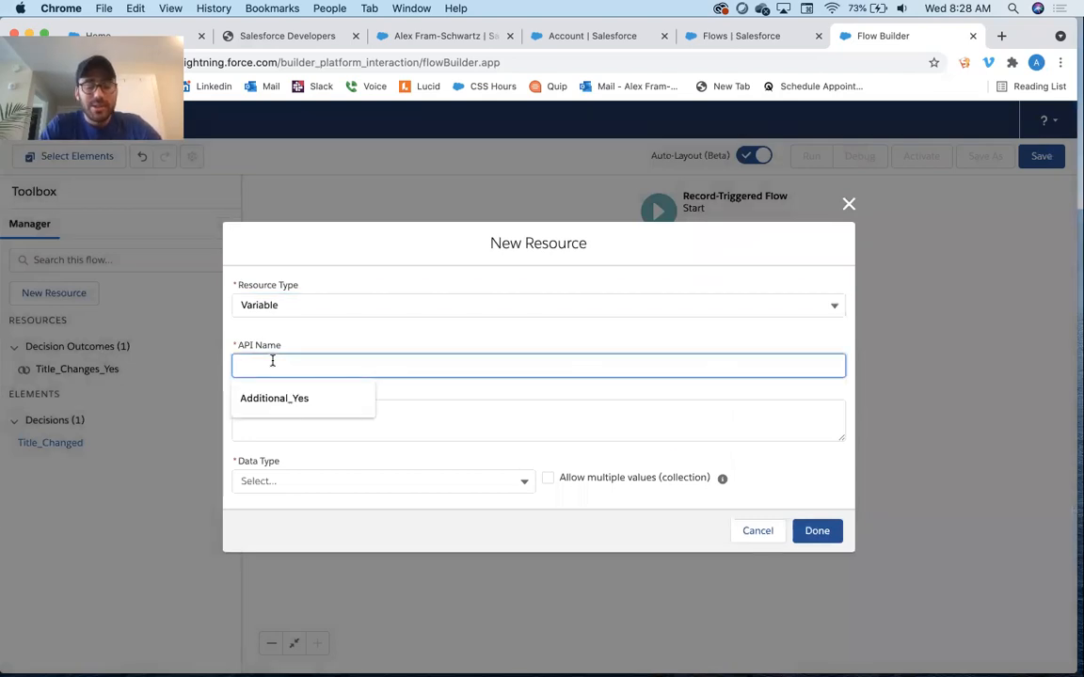
{"action": "type", "text": "U"}
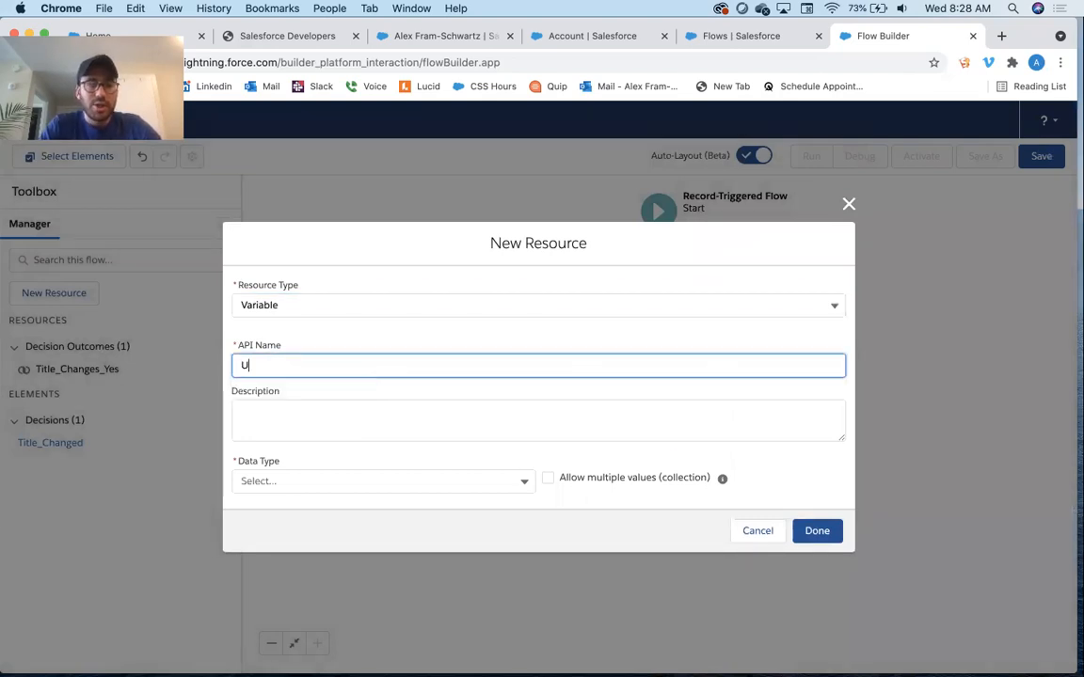
{"action": "type", "text": "ser History"}
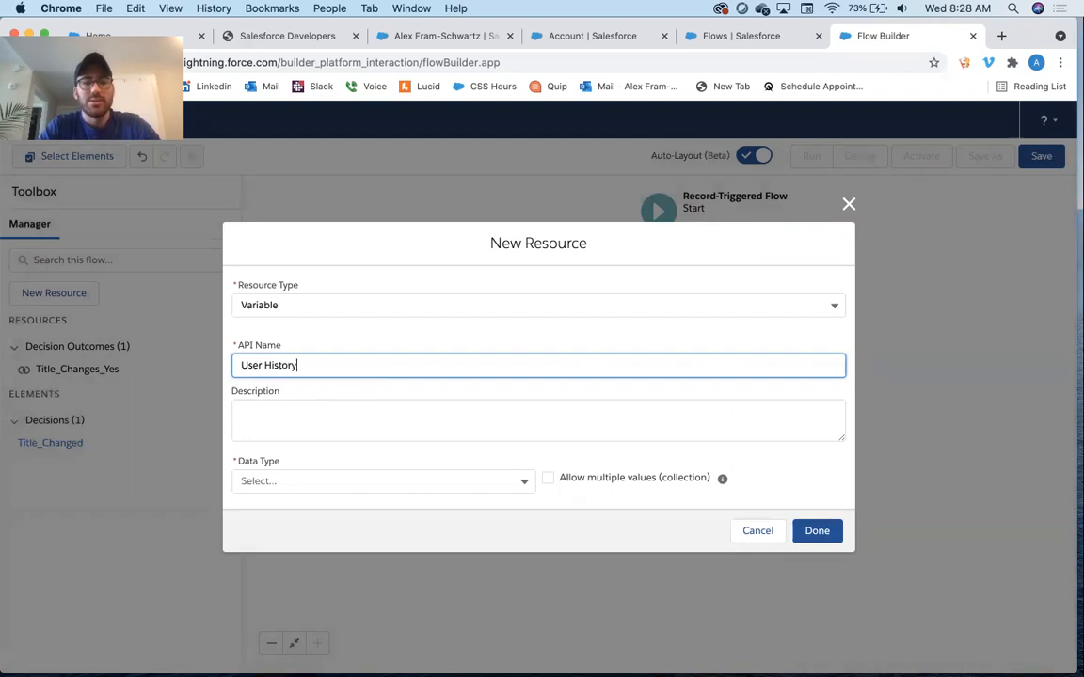
{"action": "key", "text": "Tab"}
{"action": "key", "text": "Tab"}
{"action": "key", "text": "Tab"}
{"action": "left_click", "coordinate": [286, 420]}
{"action": "type", "text": "User History"}
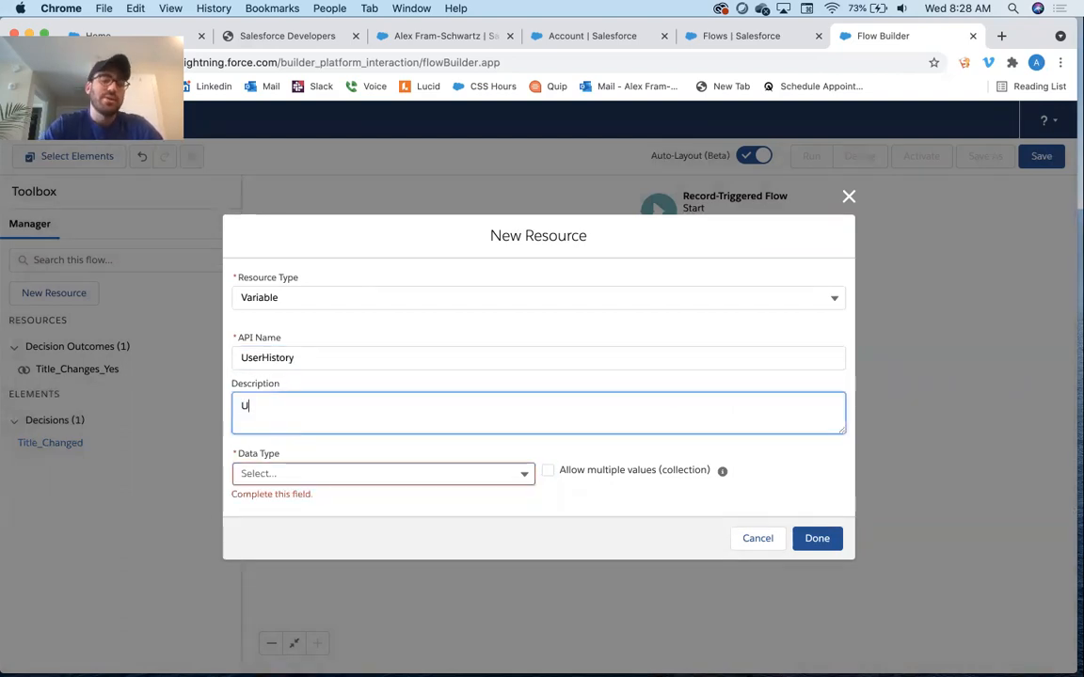
Set the variable's data type to Record with object User History and save the resource
{"action": "left_click", "coordinate": [315, 476]}
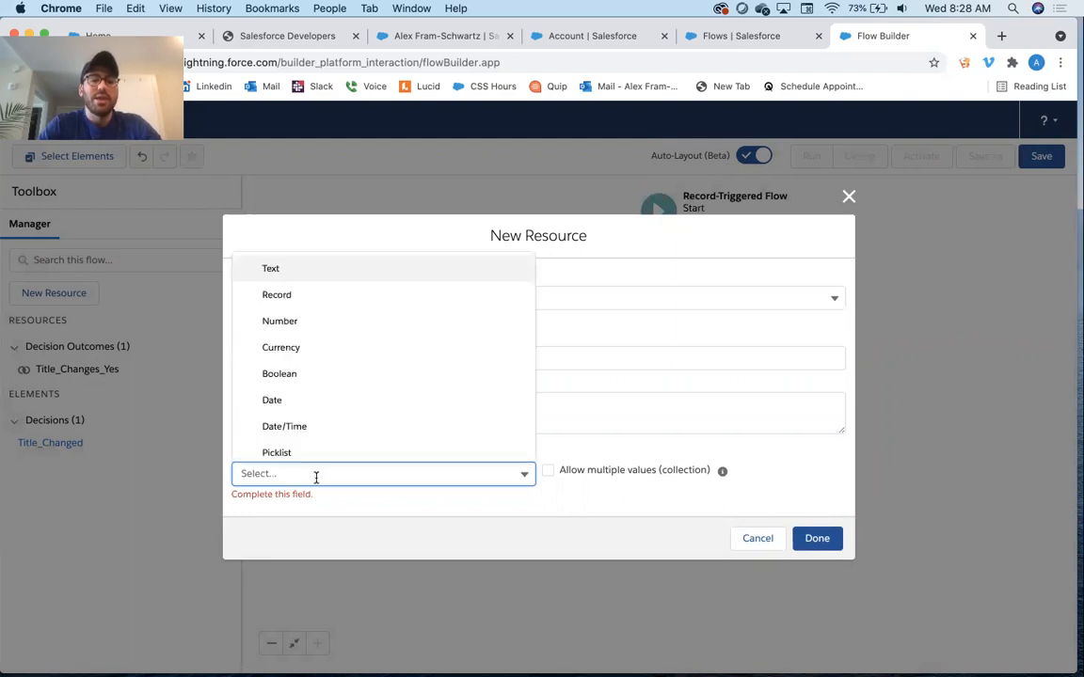
{"action": "left_click", "coordinate": [317, 295]}
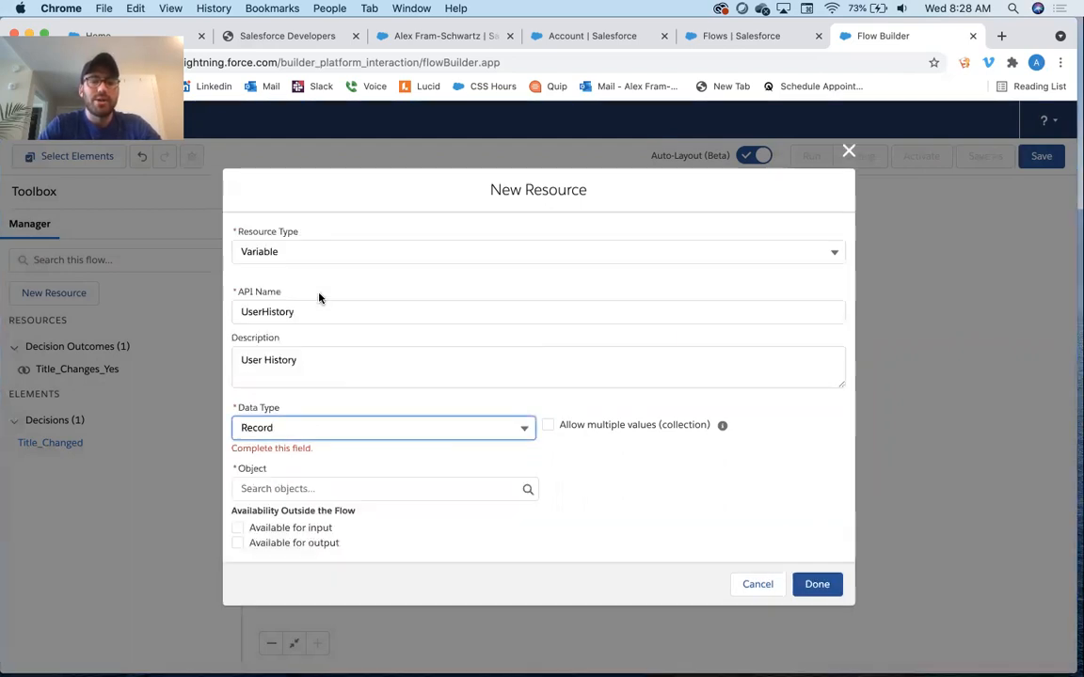
{"action": "left_click", "coordinate": [320, 490]}
{"action": "type", "text": "user his"}
{"action": "left_click", "coordinate": [365, 459]}
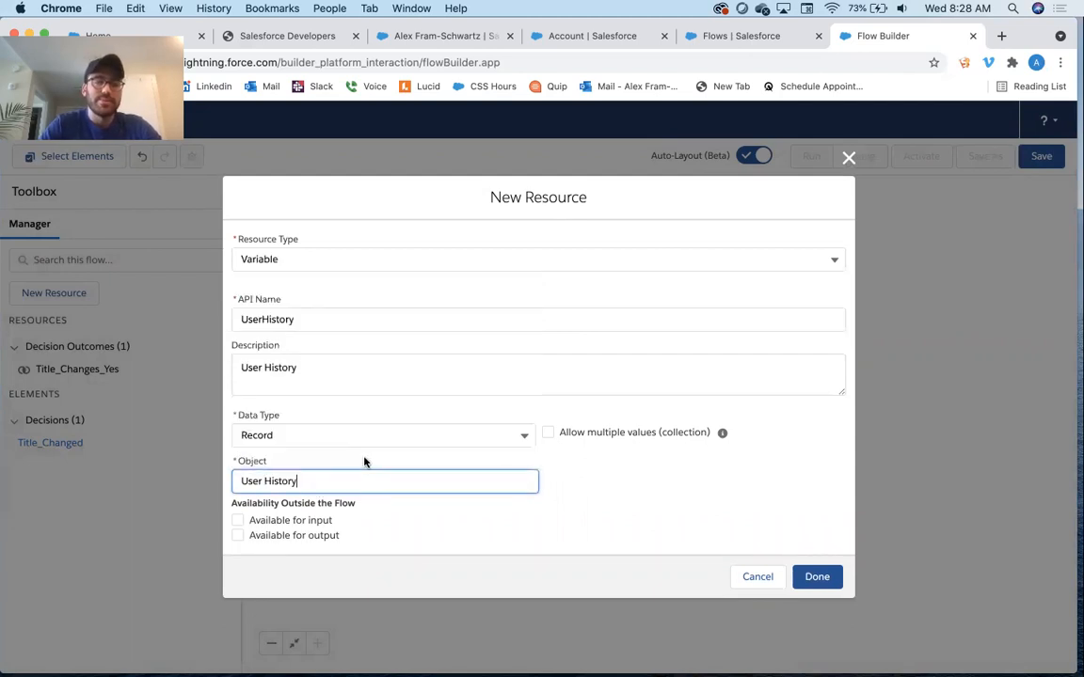
{"action": "left_click", "coordinate": [610, 508]}
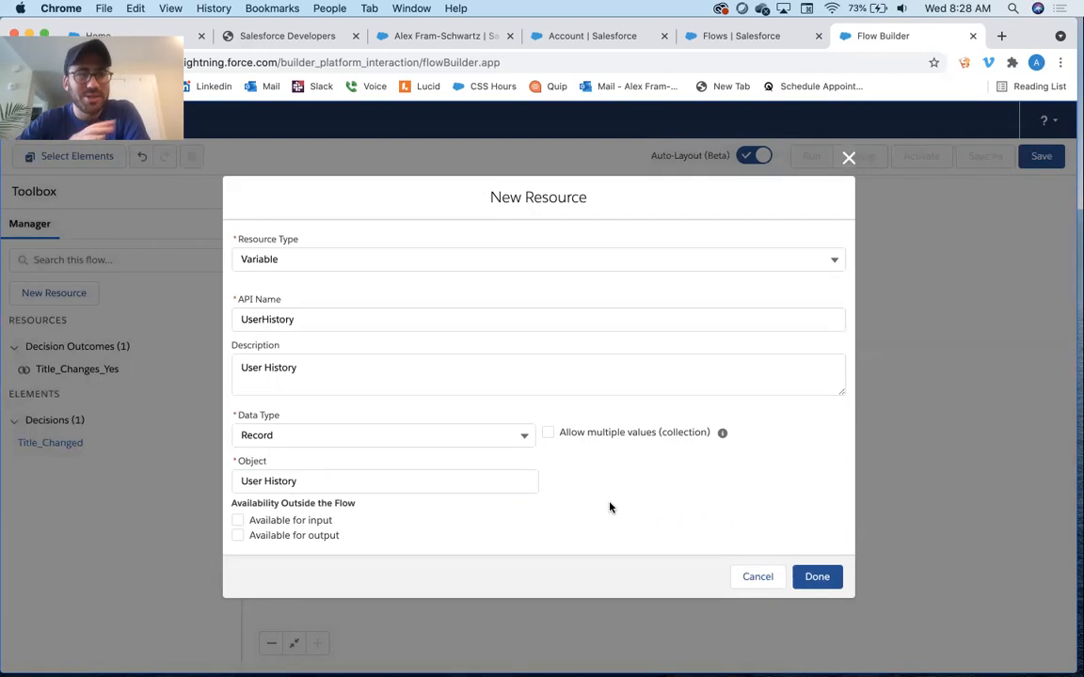
{"action": "left_click", "coordinate": [816, 576]}
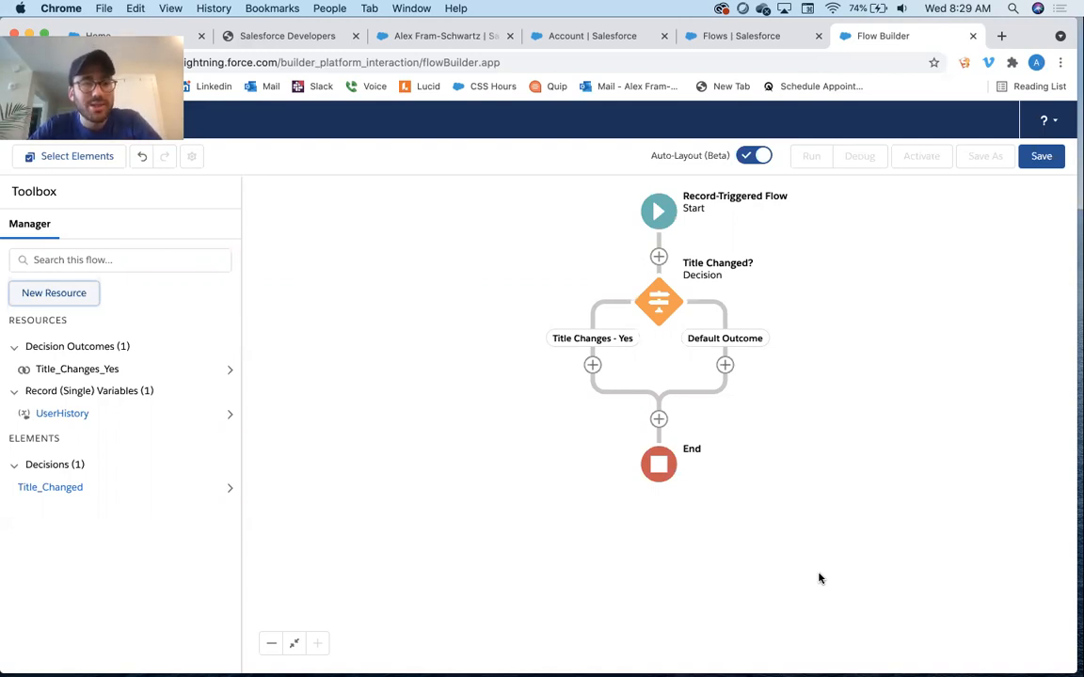
Start another variable resource named ListofUserHistoryRecords with description List of User History Records
{"action": "left_click", "coordinate": [60, 293]}
{"action": "left_click", "coordinate": [329, 338]}
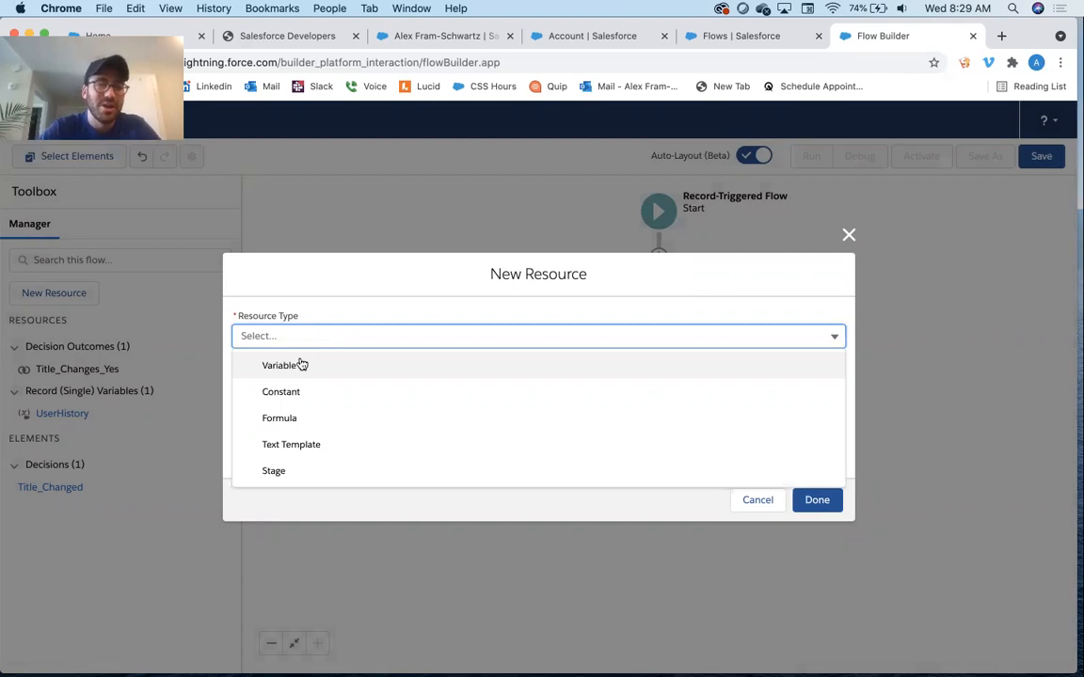
{"action": "left_click", "coordinate": [301, 365]}
{"action": "left_click", "coordinate": [300, 362]}
{"action": "type", "text": "List of User H"}
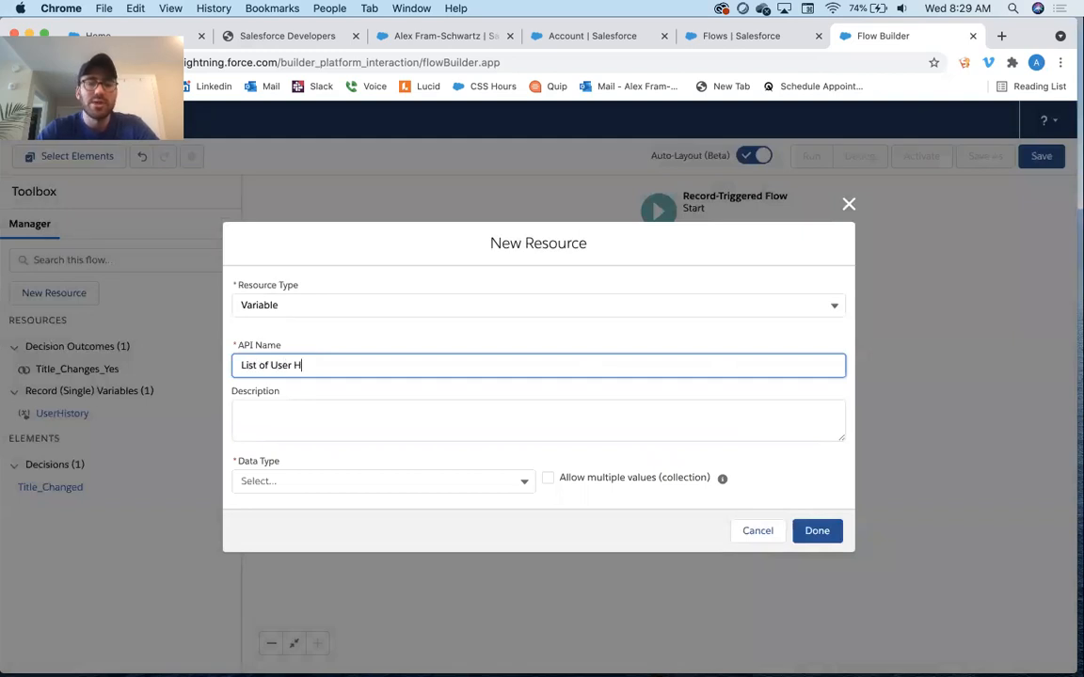
{"action": "type", "text": "istory Records"}
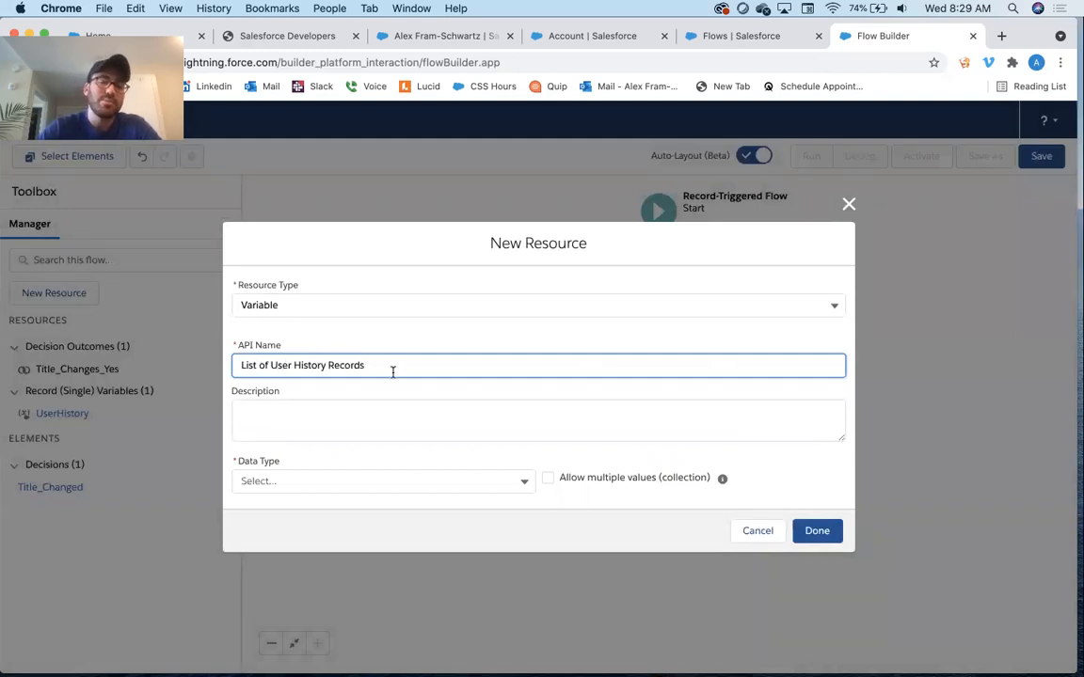
{"action": "key", "text": "super+a"}
{"action": "key", "text": "super+c"}
{"action": "key", "text": "Tab"}
{"action": "key", "text": "super+v"}
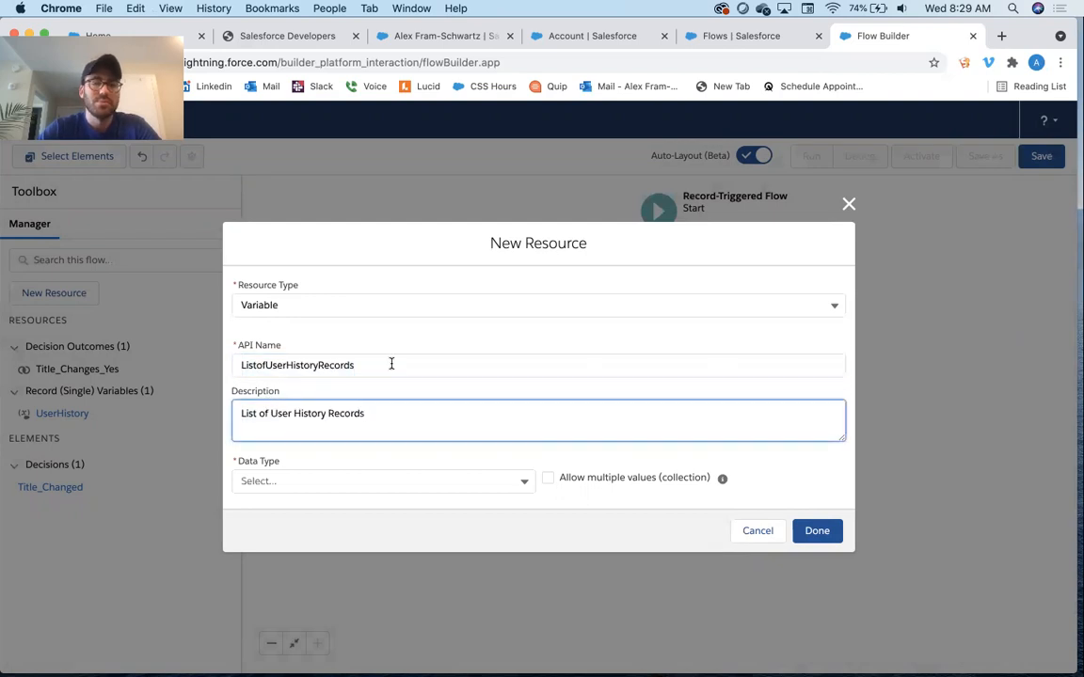
Set the collection variable's data type to Record, allow multiple values, choose object User History, and save the resource
{"action": "left_click", "coordinate": [316, 480]}
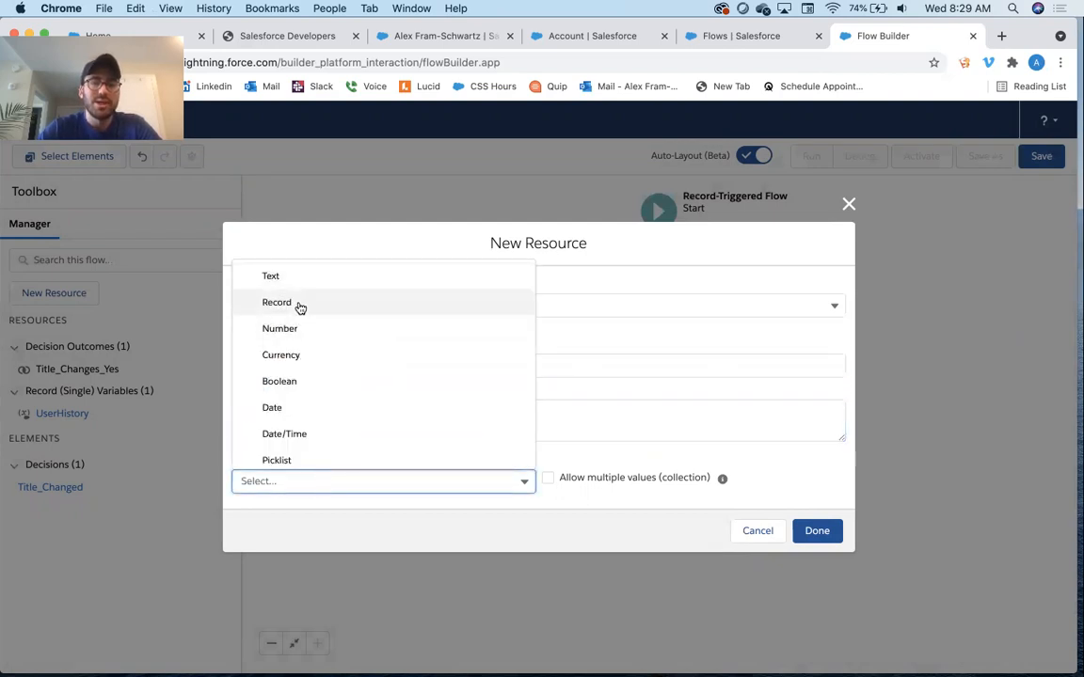
{"action": "left_click", "coordinate": [298, 305]}
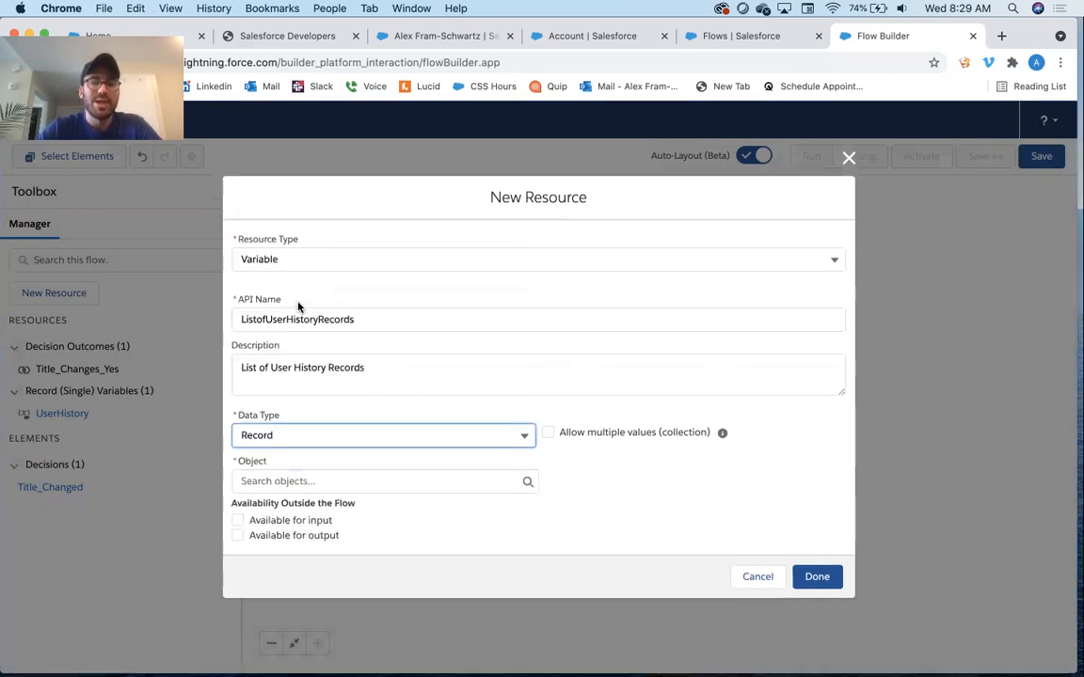
{"action": "left_click", "coordinate": [547, 434]}
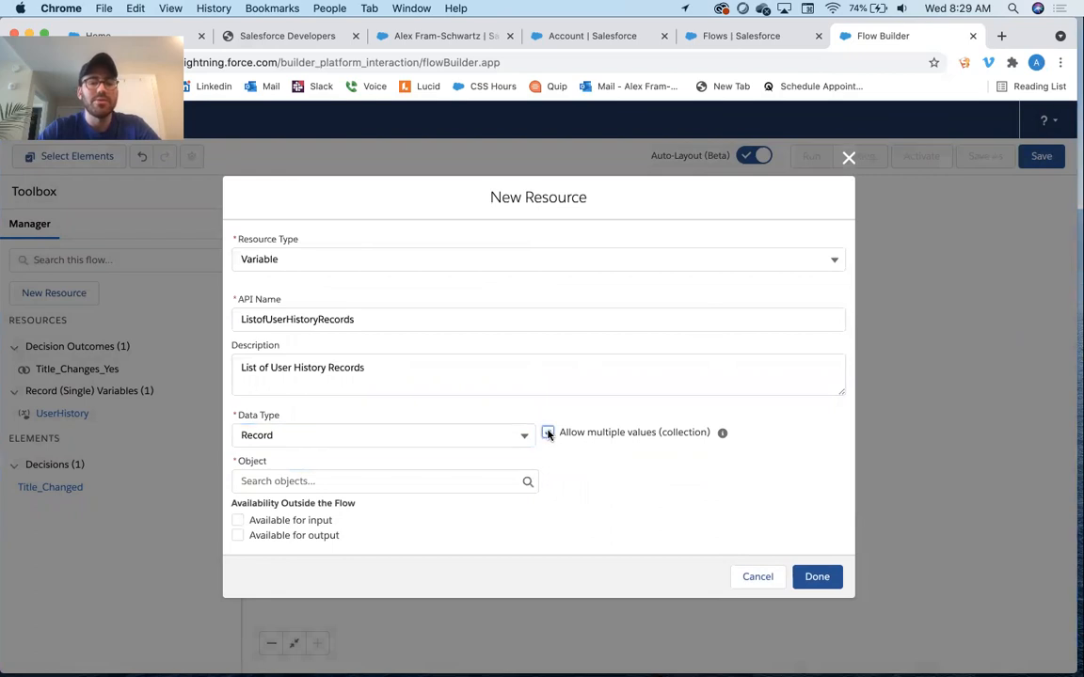
{"action": "left_click", "coordinate": [310, 479]}
{"action": "type", "text": "user hist"}
{"action": "left_click", "coordinate": [353, 452]}
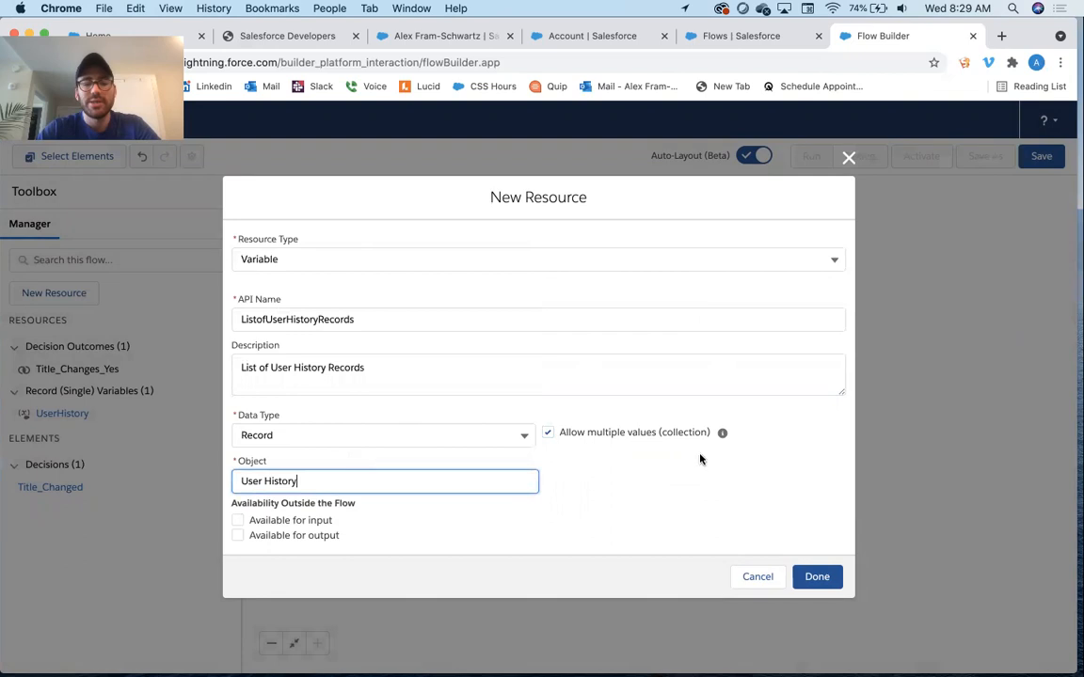
{"action": "left_click", "coordinate": [816, 575]}
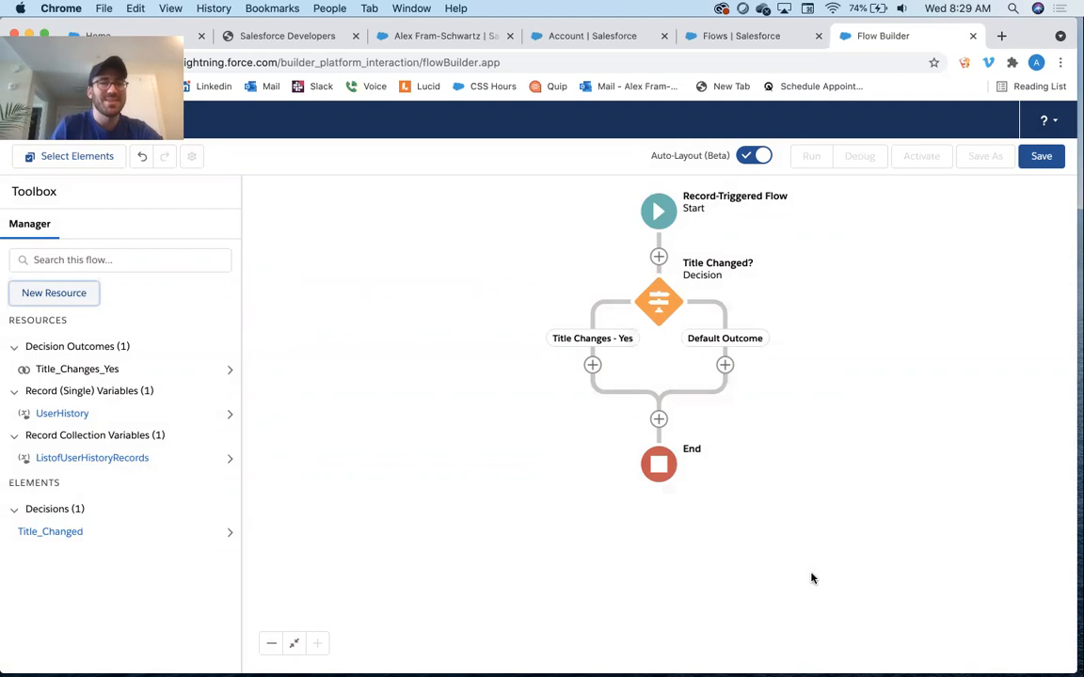
Add an Assignment element on the Title Changes - Yes path labeled Assign Title Change User History Values
{"action": "left_click", "coordinate": [592, 365]}
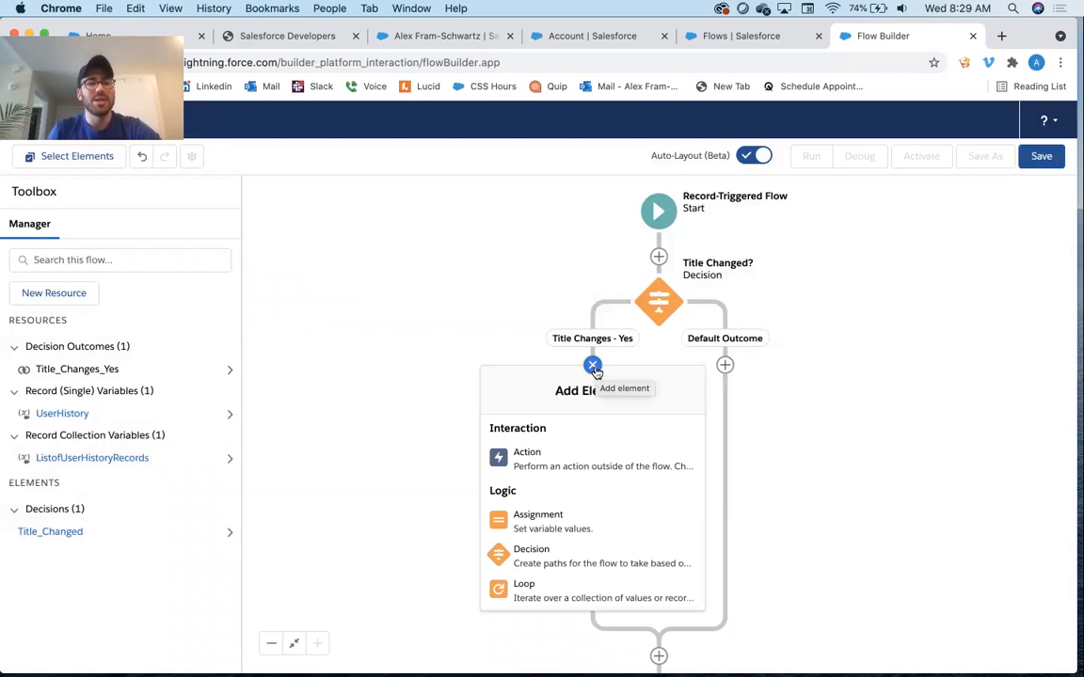
{"action": "left_click", "coordinate": [538, 530]}
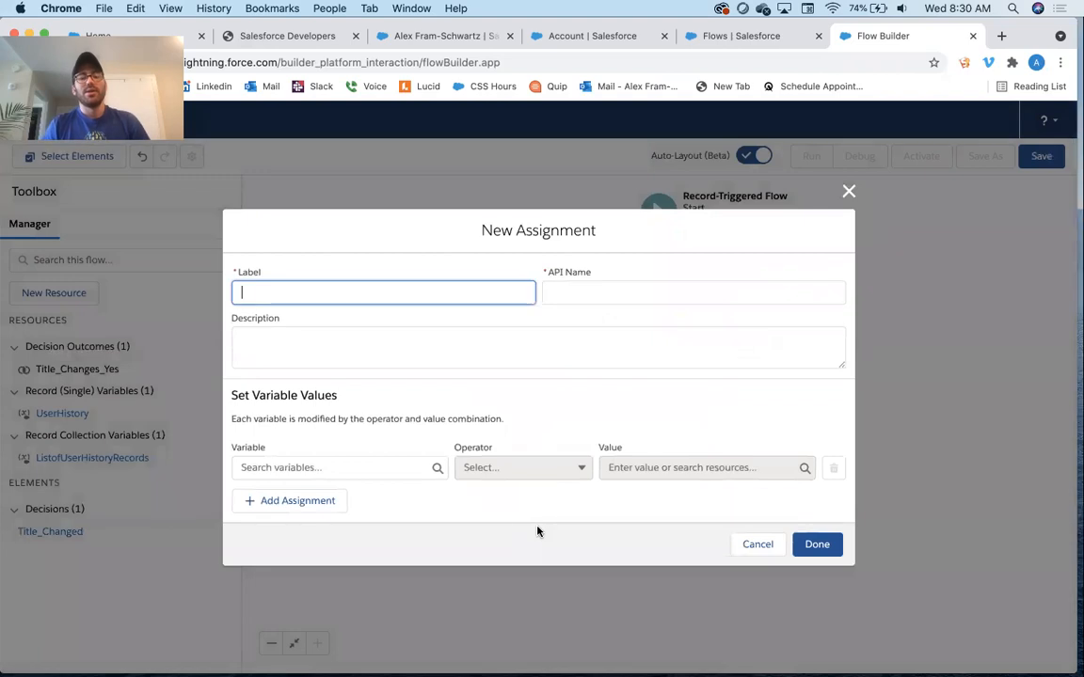
{"action": "type", "text": "Assign "}
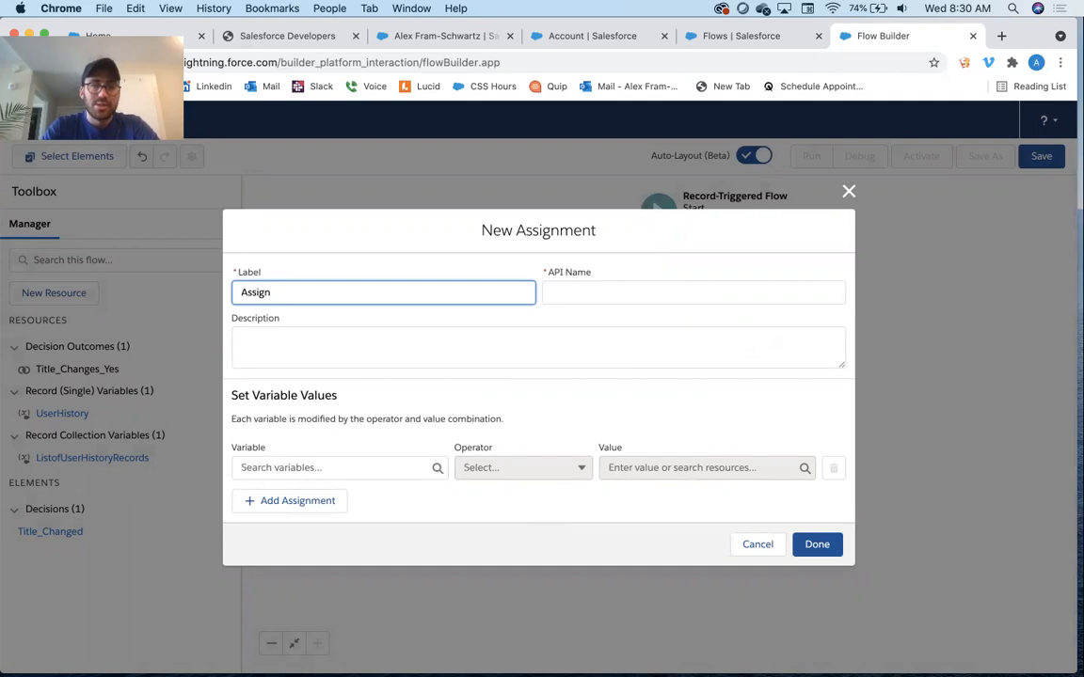
{"action": "type", "text": "User "}
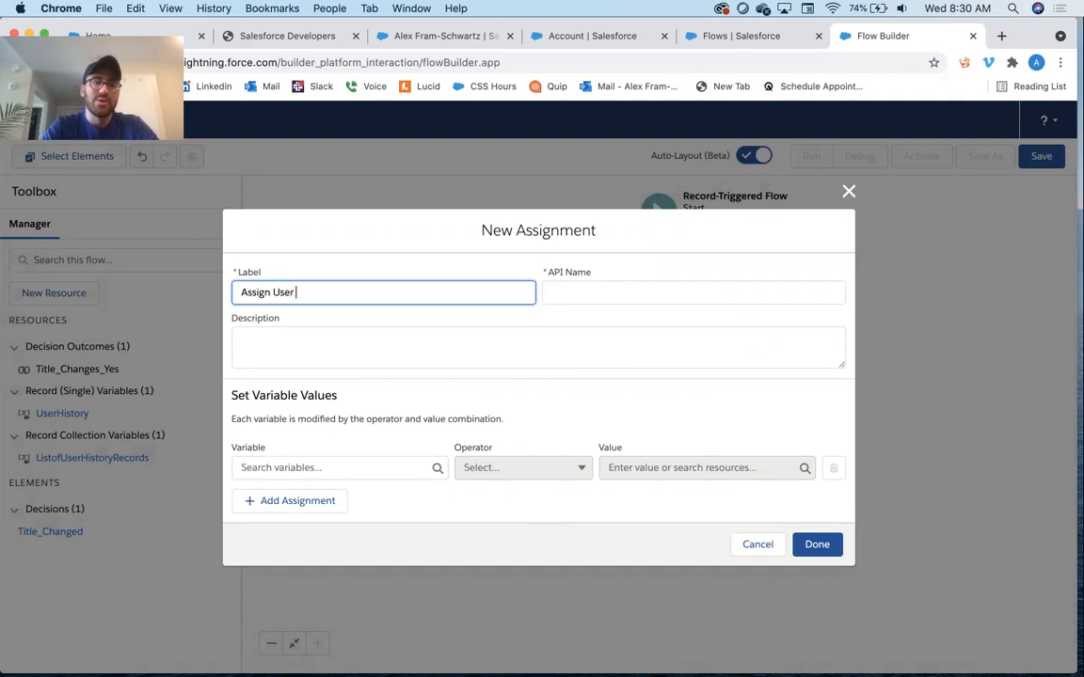
{"action": "type", "text": "History Values"}
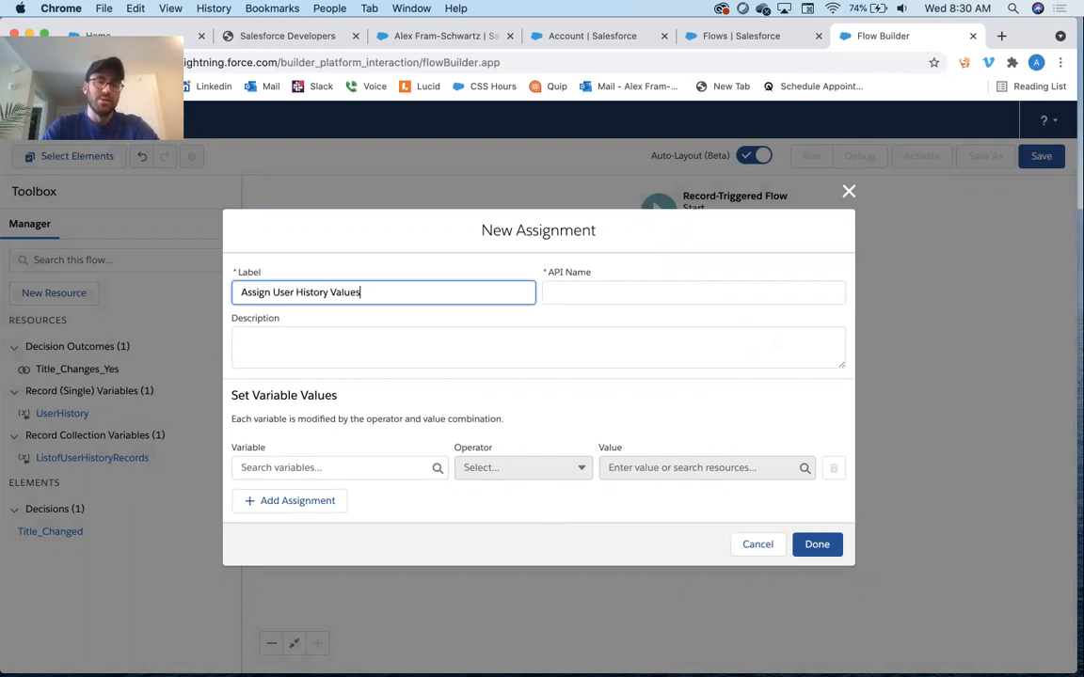
{"action": "left_click_drag", "start_coordinate": [381, 293], "coordinate": [98, 286]}
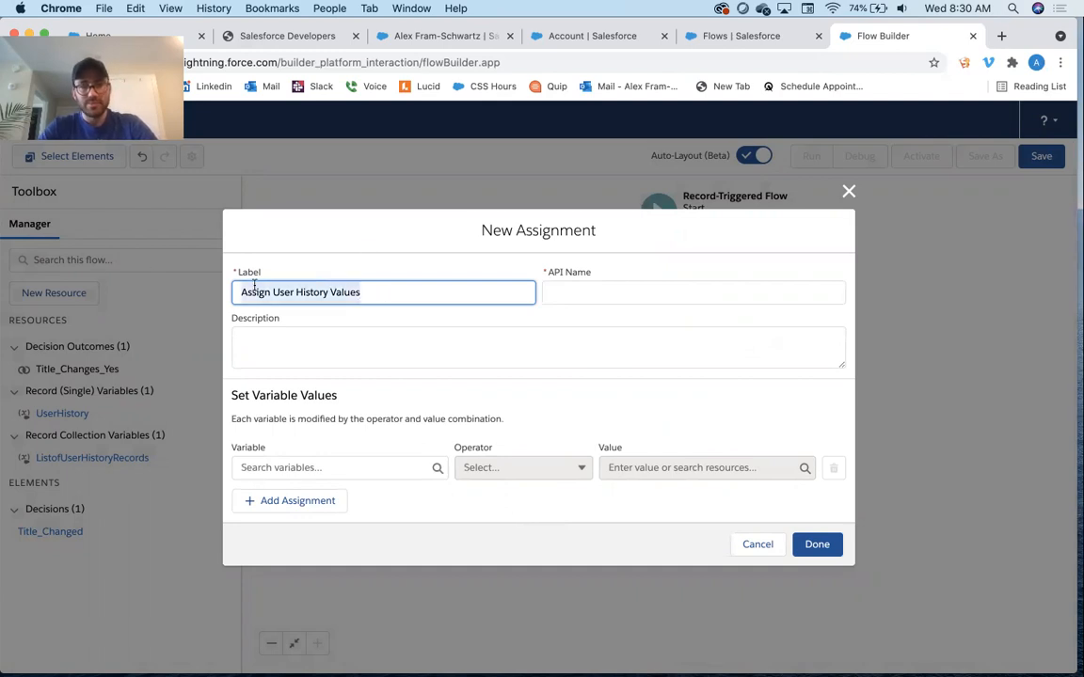
{"action": "left_click", "coordinate": [273, 292]}
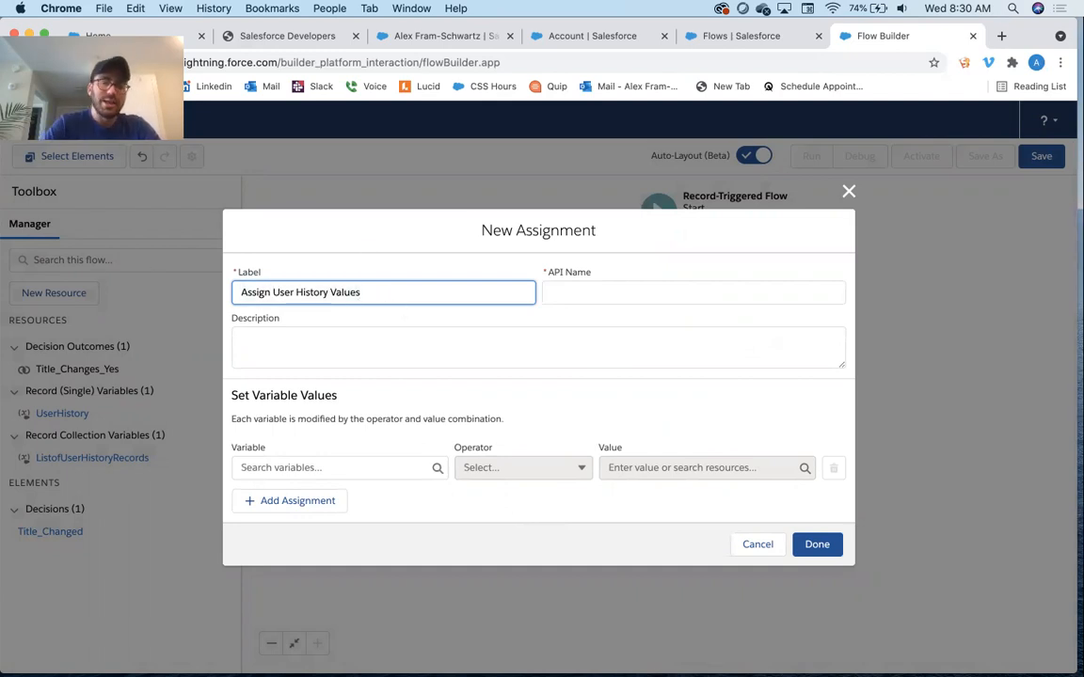
{"action": "type", "text": "Title "}
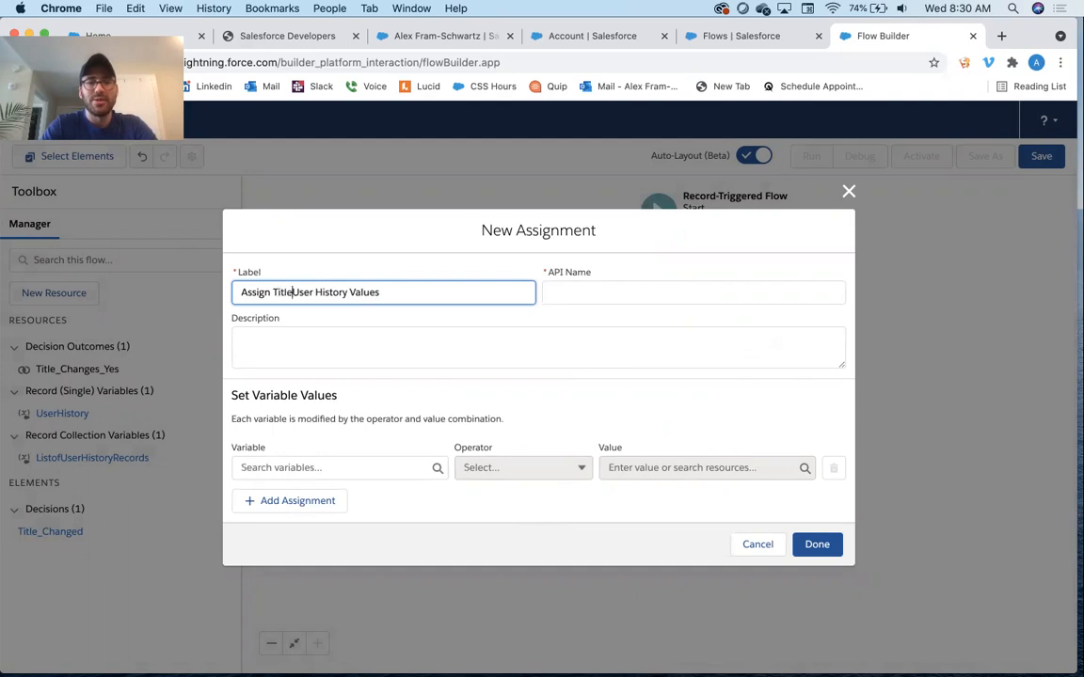
{"action": "type", "text": "Change"}
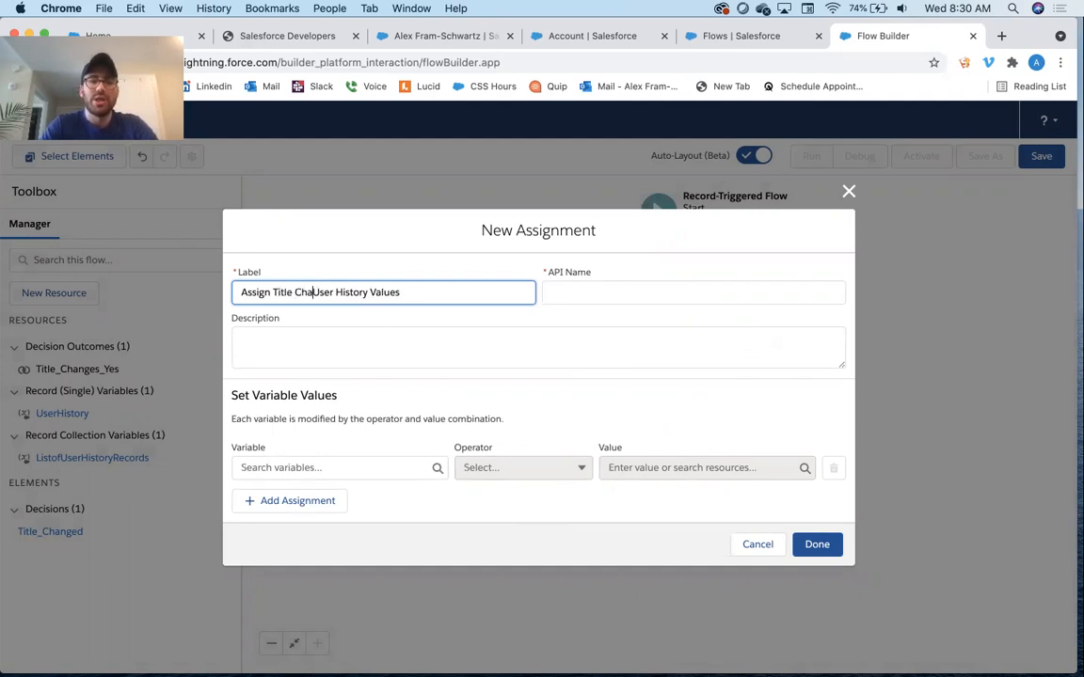
{"action": "key", "text": "Tab"}
Enter the assignment description "Assign the values associated with the change to the title field."
{"action": "left_click", "coordinate": [300, 358]}
{"action": "type", "text": "Assign the values associstated"}
{"action": "key", "text": "BackSpace"}
{"action": "key", "text": "BackSpace"}
{"action": "key", "text": "BackSpace"}
{"action": "key", "text": "BackSpace"}
{"action": "type", "text": "ated"}
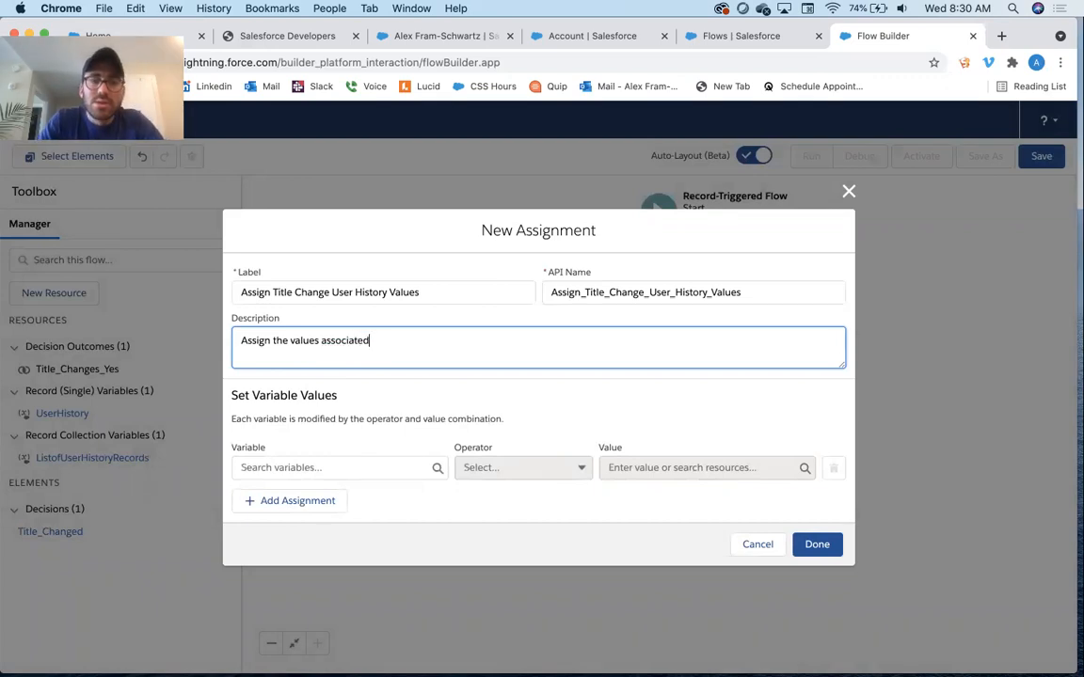
{"action": "type", "text": " with the change to the "}
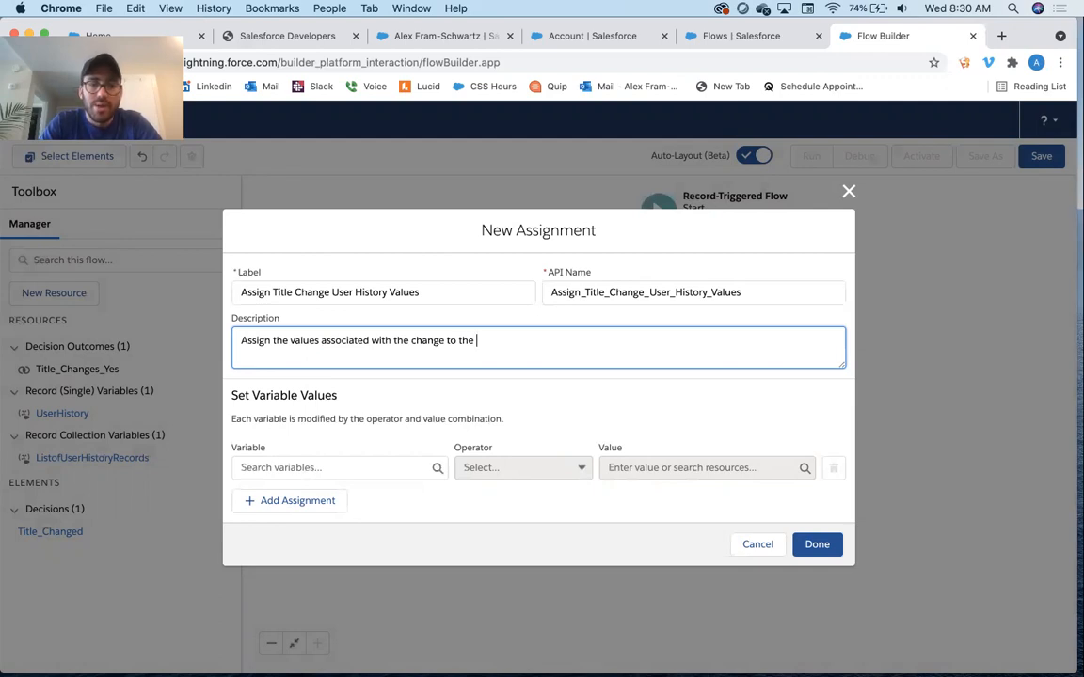
{"action": "type", "text": "title field"}
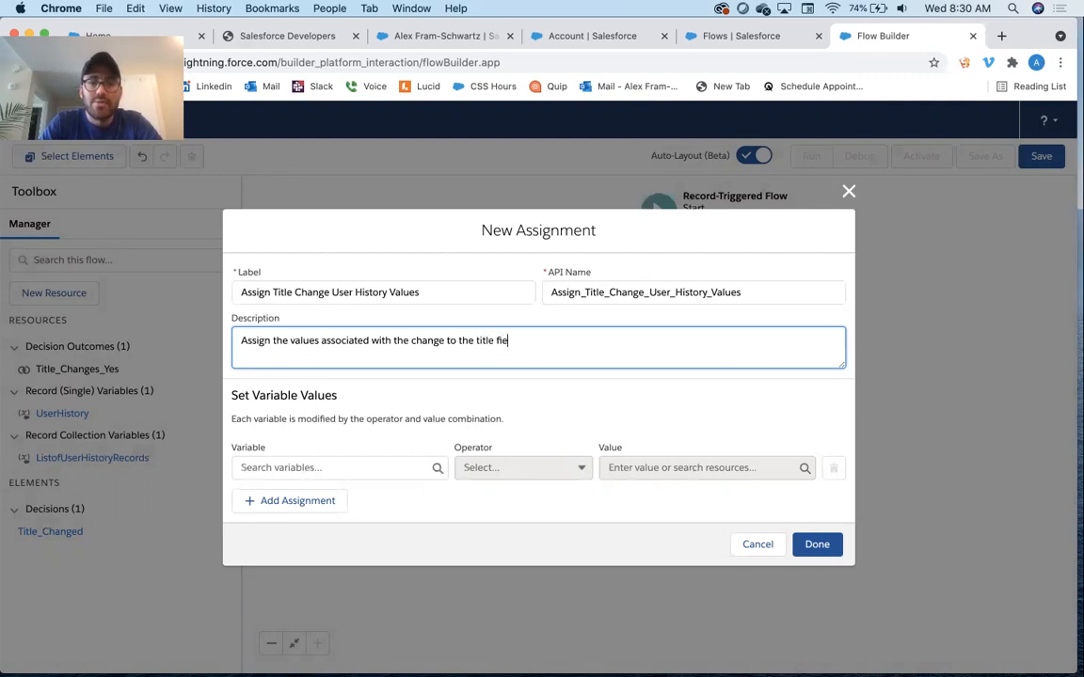
{"action": "key", "text": "Tab"}
{"action": "key", "text": "Tab"}
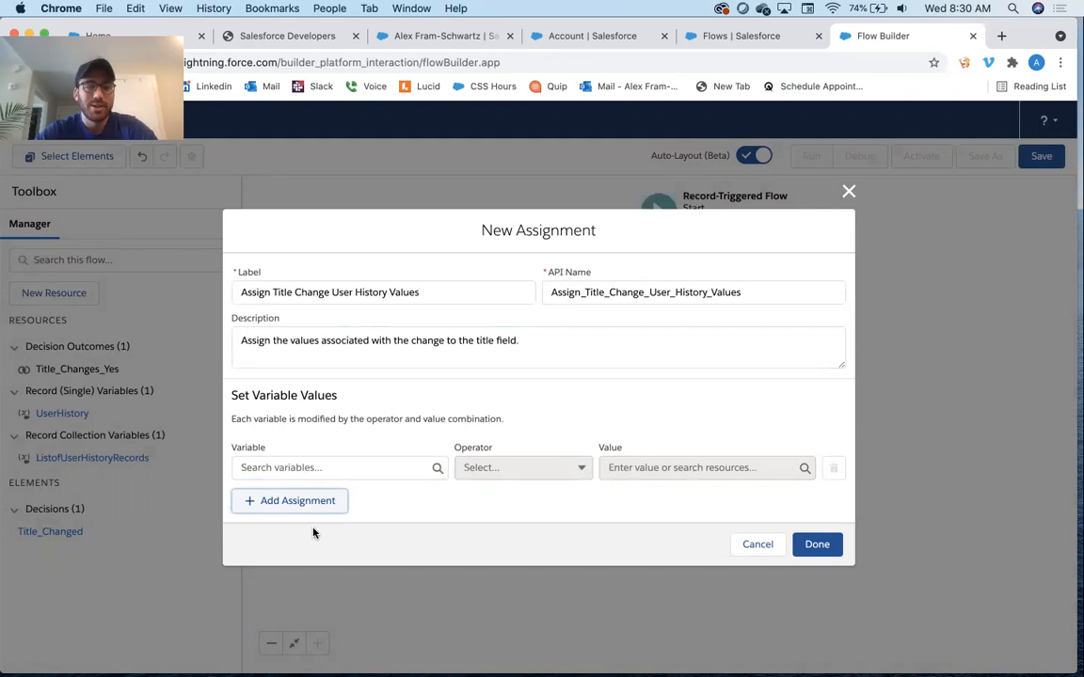
Set the first assignment row's variable to UserHistory > Date
{"action": "left_click", "coordinate": [334, 467]}
{"action": "scroll", "coordinate": [384, 356], "scroll_direction": "down", "scroll_amount": 1}
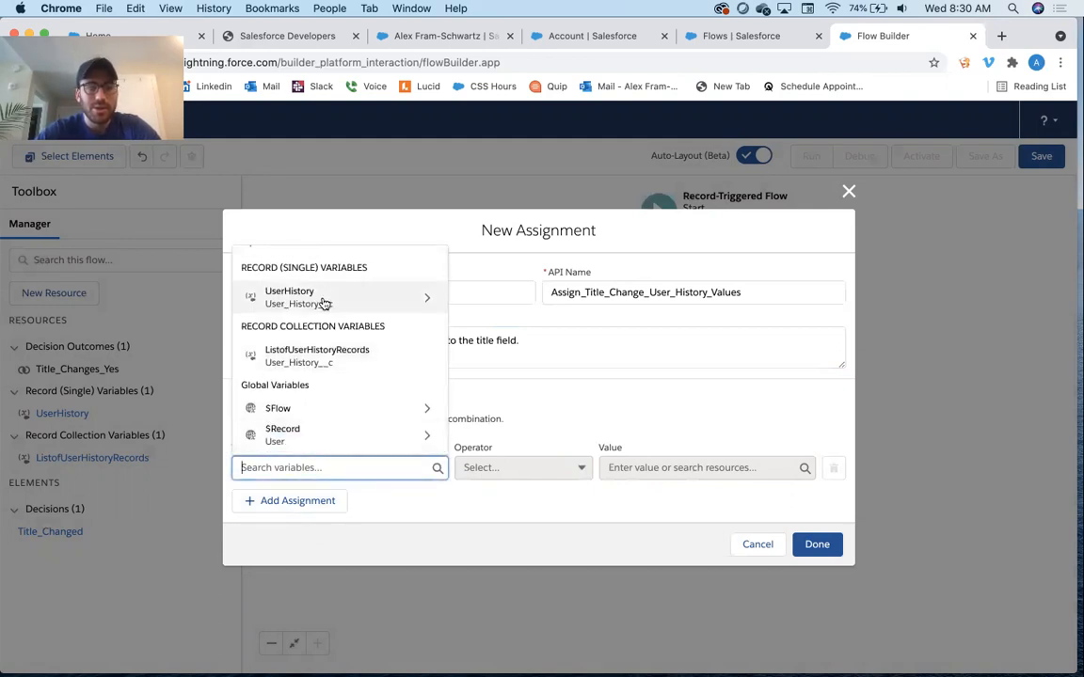
{"action": "left_click", "coordinate": [356, 300]}
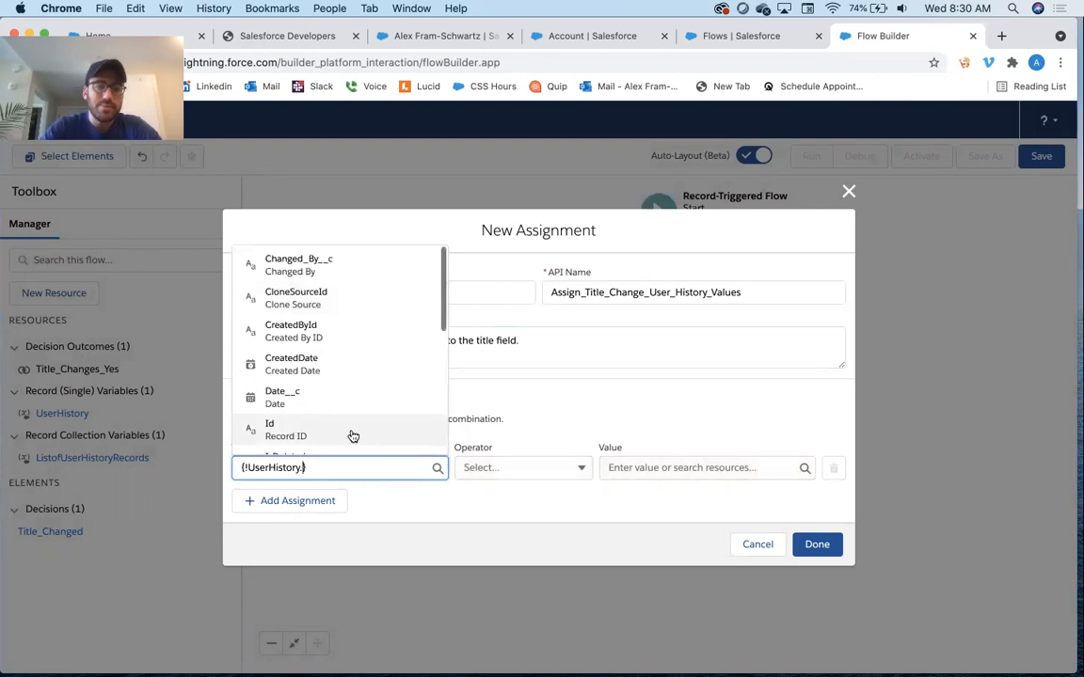
{"action": "scroll", "coordinate": [353, 435], "scroll_direction": "down", "scroll_amount": 5}
{"action": "scroll", "coordinate": [350, 435], "scroll_direction": "up", "scroll_amount": 3}
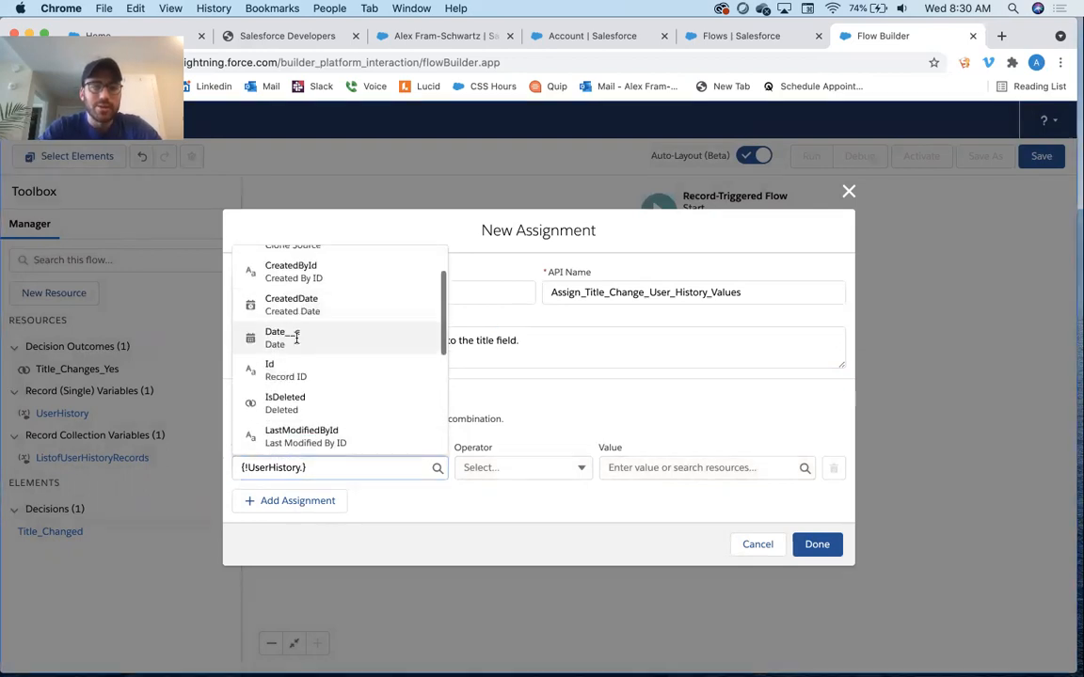
{"action": "left_click", "coordinate": [286, 336]}
Add assignment rows for UserHistory > Old Value and UserHistory > New Value
{"action": "left_click", "coordinate": [310, 500]}
{"action": "left_click", "coordinate": [309, 491]}
{"action": "type", "text": "user"}
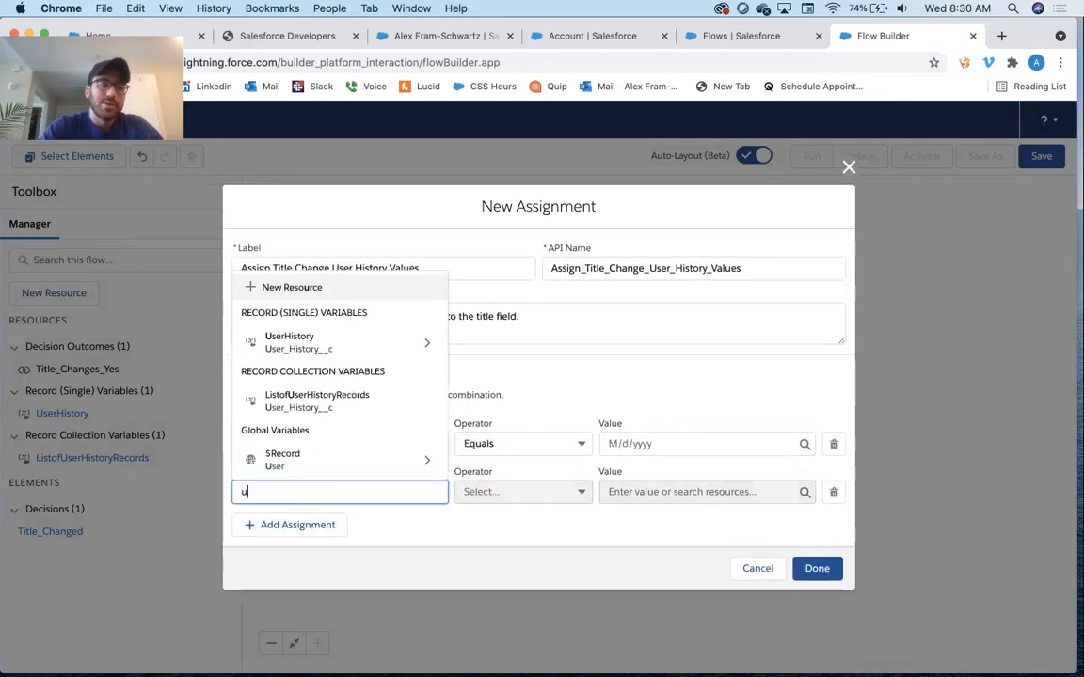
{"action": "left_click", "coordinate": [321, 344]}
{"action": "scroll", "coordinate": [318, 349], "scroll_direction": "down", "scroll_amount": 5}
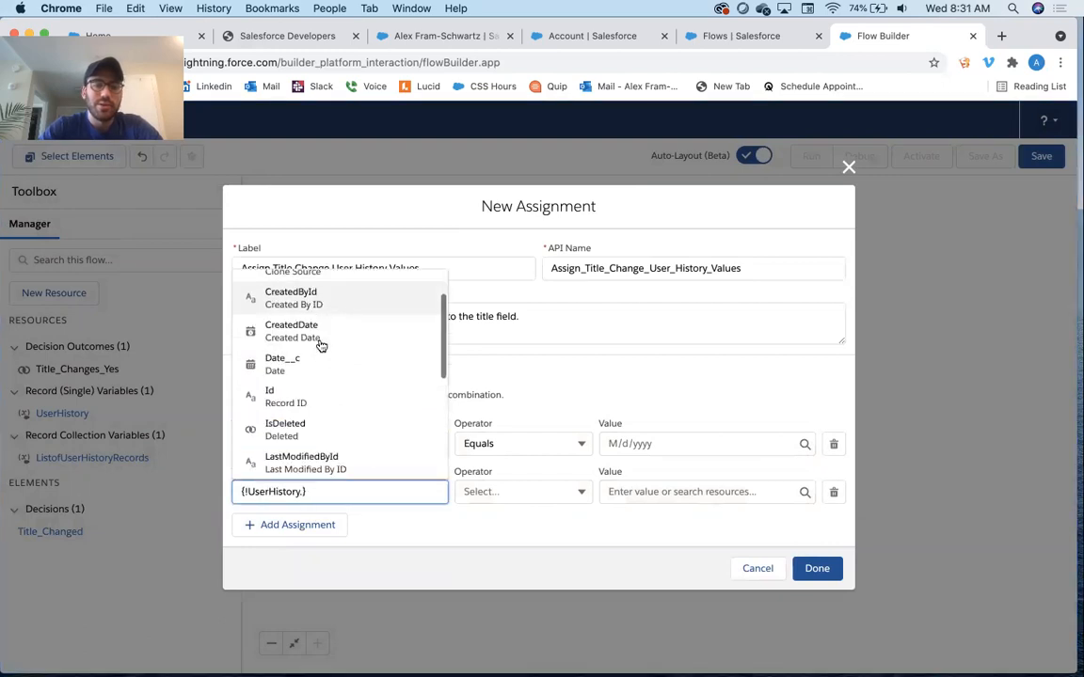
{"action": "left_click", "coordinate": [311, 365]}
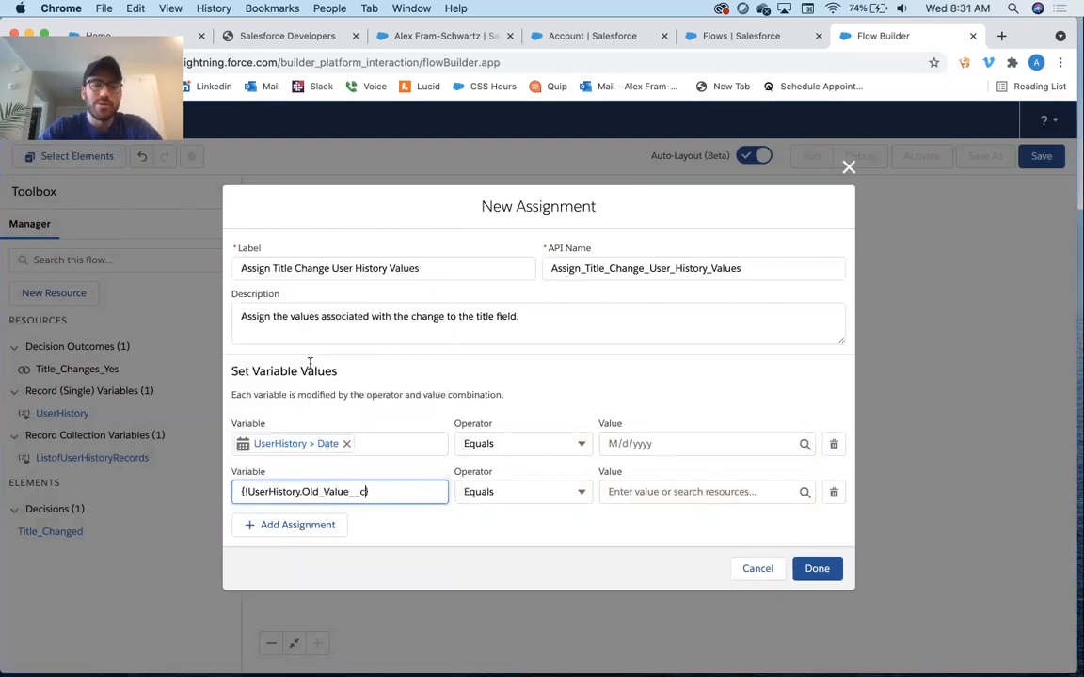
{"action": "left_click", "coordinate": [293, 525]}
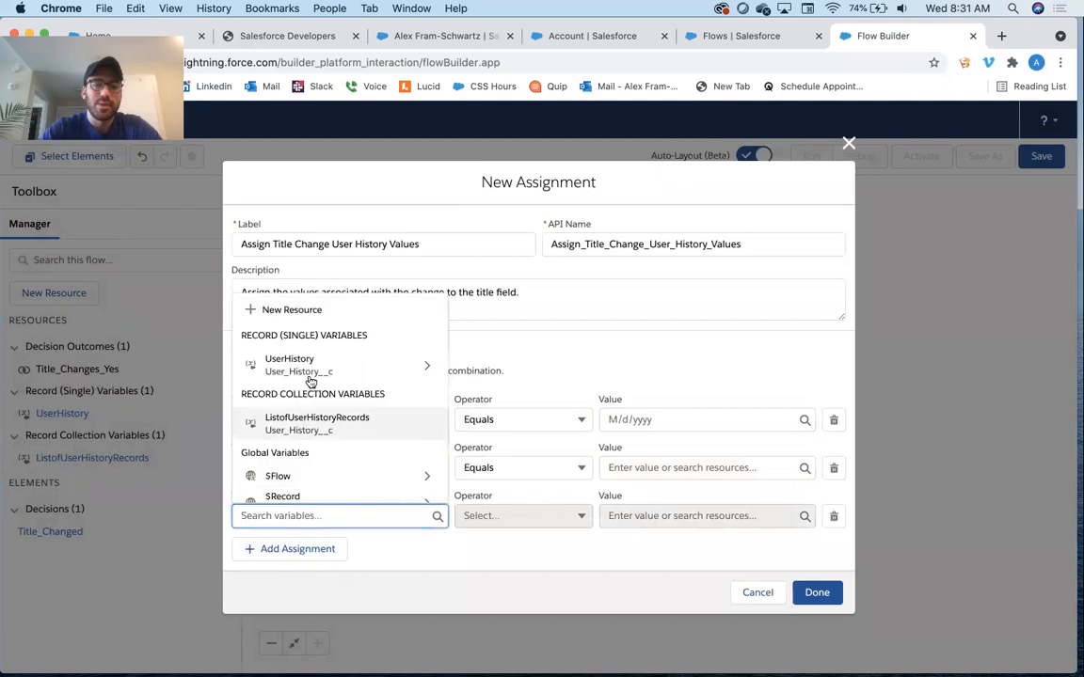
{"action": "left_click", "coordinate": [294, 364]}
{"action": "scroll", "coordinate": [310, 375], "scroll_direction": "down", "scroll_amount": 6}
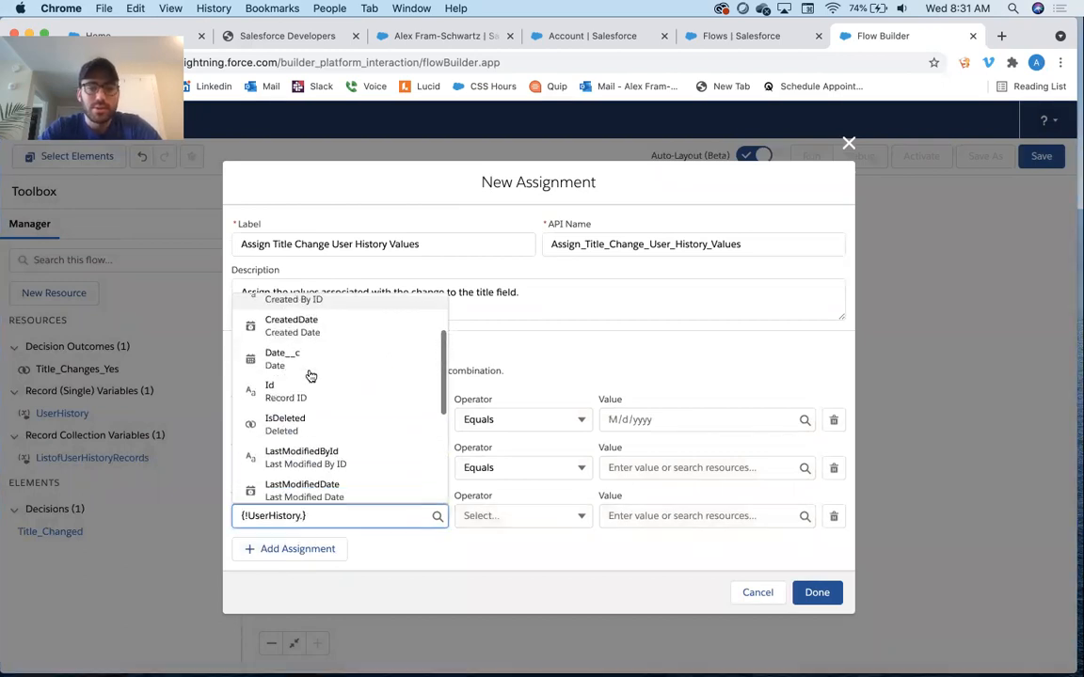
{"action": "left_click", "coordinate": [315, 365]}
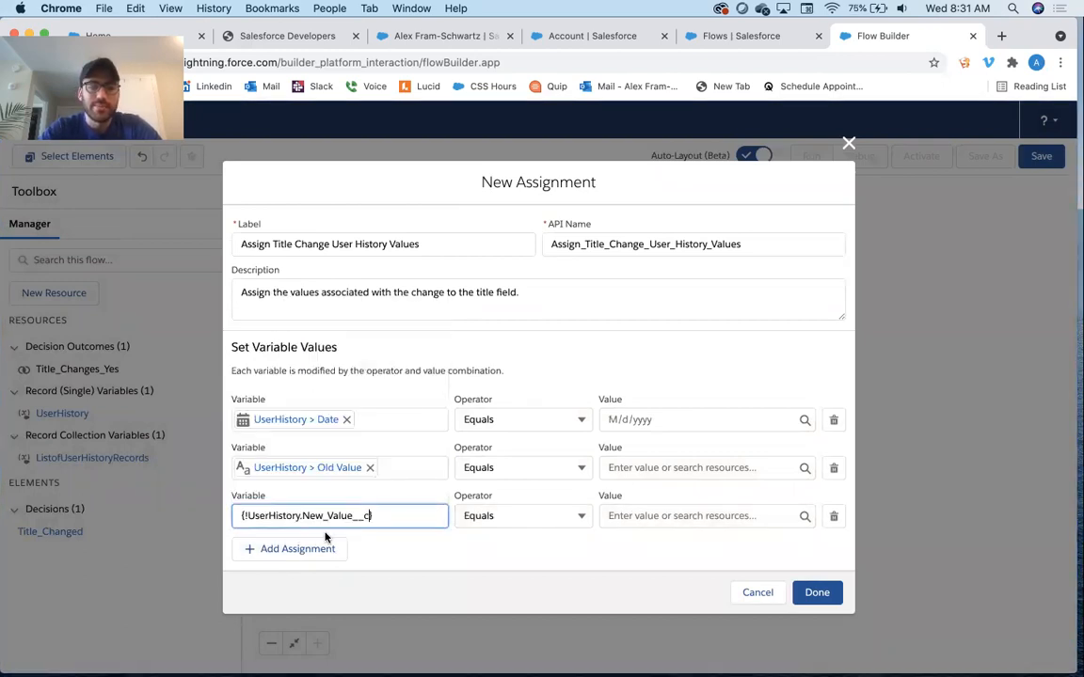
Add assignment rows for UserHistory > User and UserHistory > Changed By
{"action": "left_click", "coordinate": [311, 545]}
{"action": "type", "text": "user"}
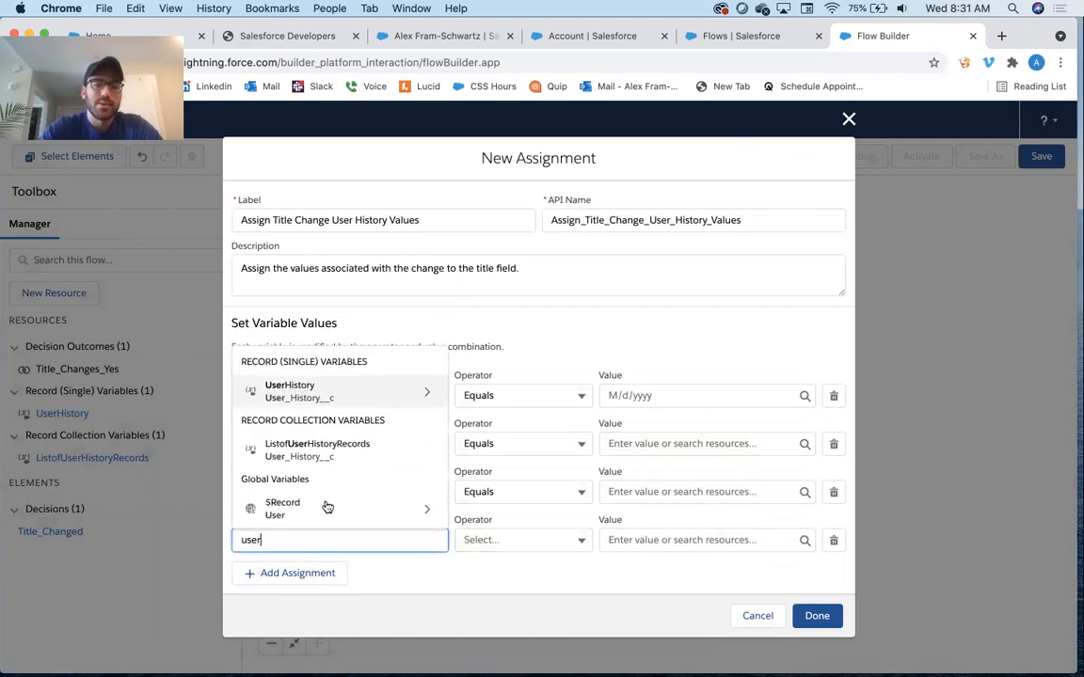
{"action": "left_click", "coordinate": [352, 382]}
{"action": "scroll", "coordinate": [356, 386], "scroll_direction": "down", "scroll_amount": 4}
{"action": "scroll", "coordinate": [356, 391], "scroll_direction": "down", "scroll_amount": 3}
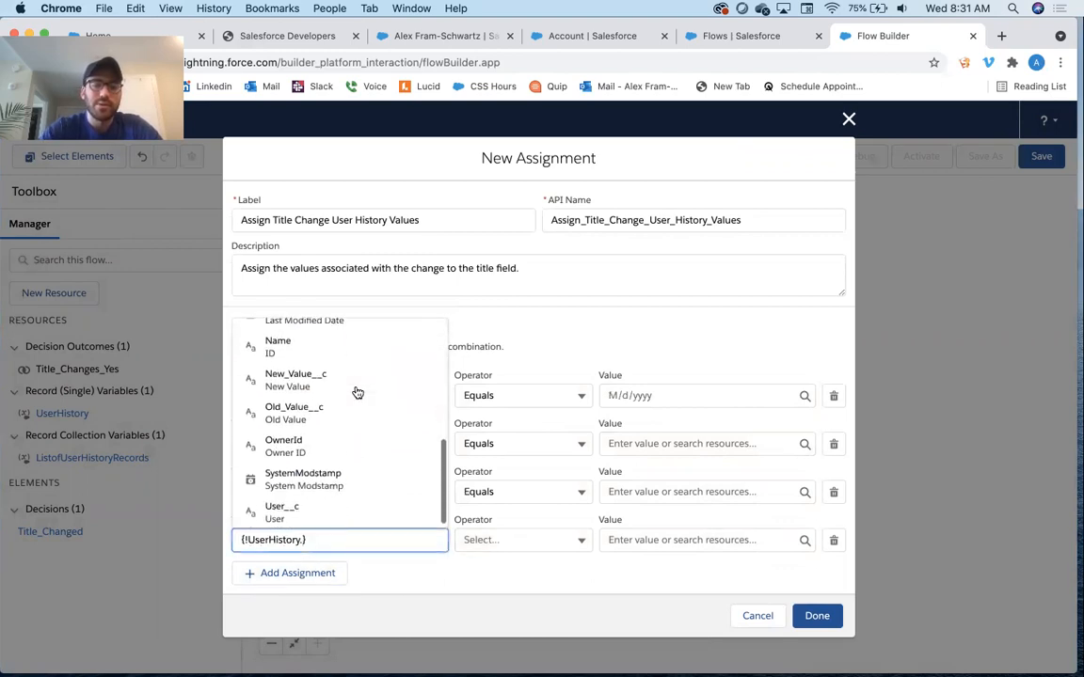
{"action": "left_click", "coordinate": [307, 507]}
{"action": "left_click", "coordinate": [303, 572]}
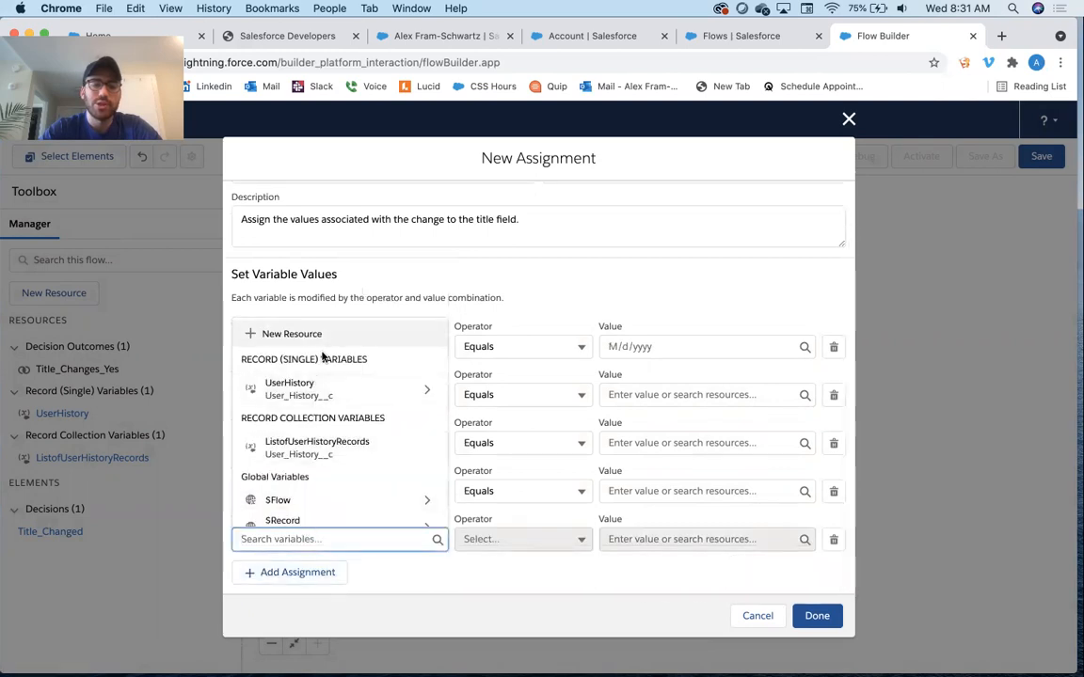
{"action": "left_click", "coordinate": [315, 388]}
{"action": "type", "text": "changed"}
{"action": "left_click", "coordinate": [315, 504]}
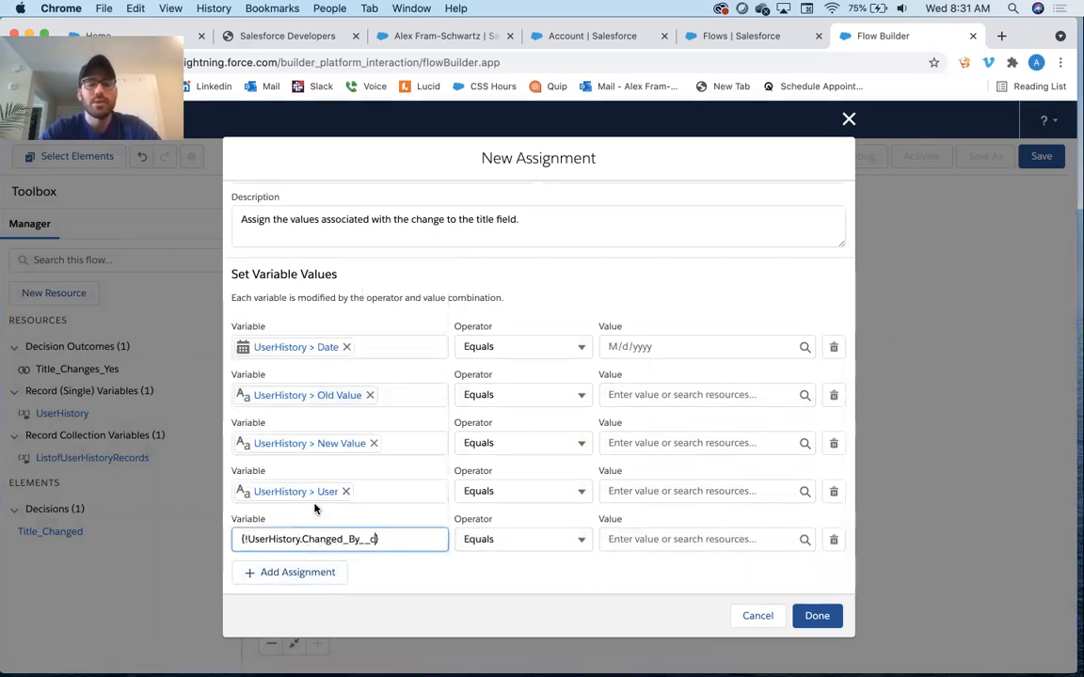
Set the UserHistory > Date row's value to $Flow > CurrentDate
{"action": "left_click", "coordinate": [292, 302]}
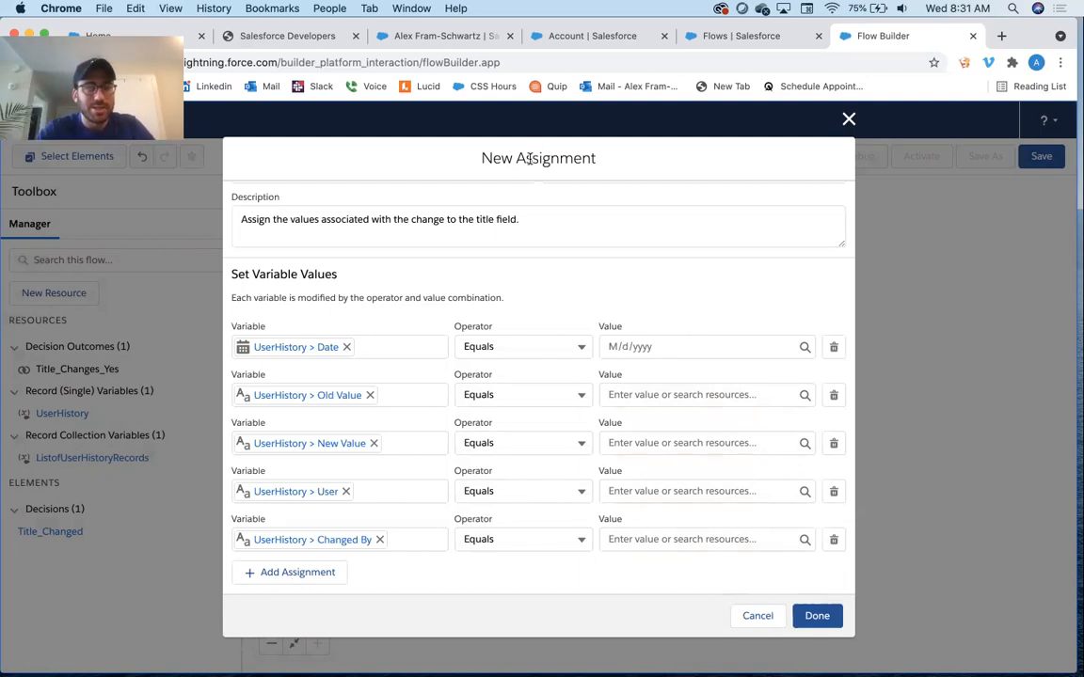
{"action": "left_click", "coordinate": [651, 346]}
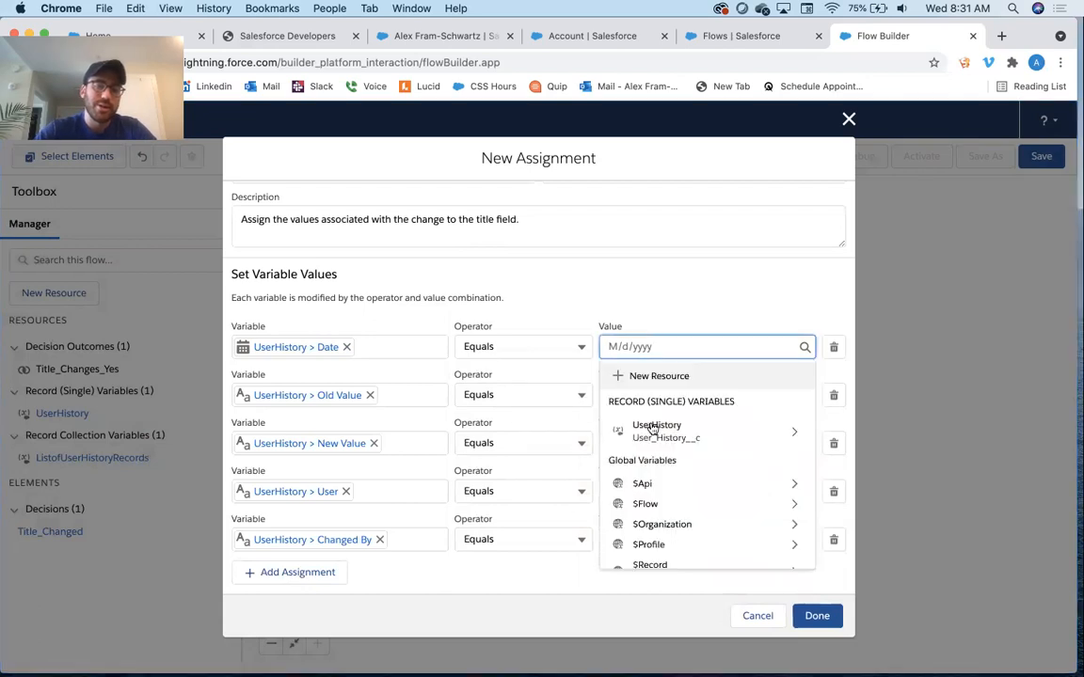
{"action": "scroll", "coordinate": [649, 429], "scroll_direction": "down", "scroll_amount": 3}
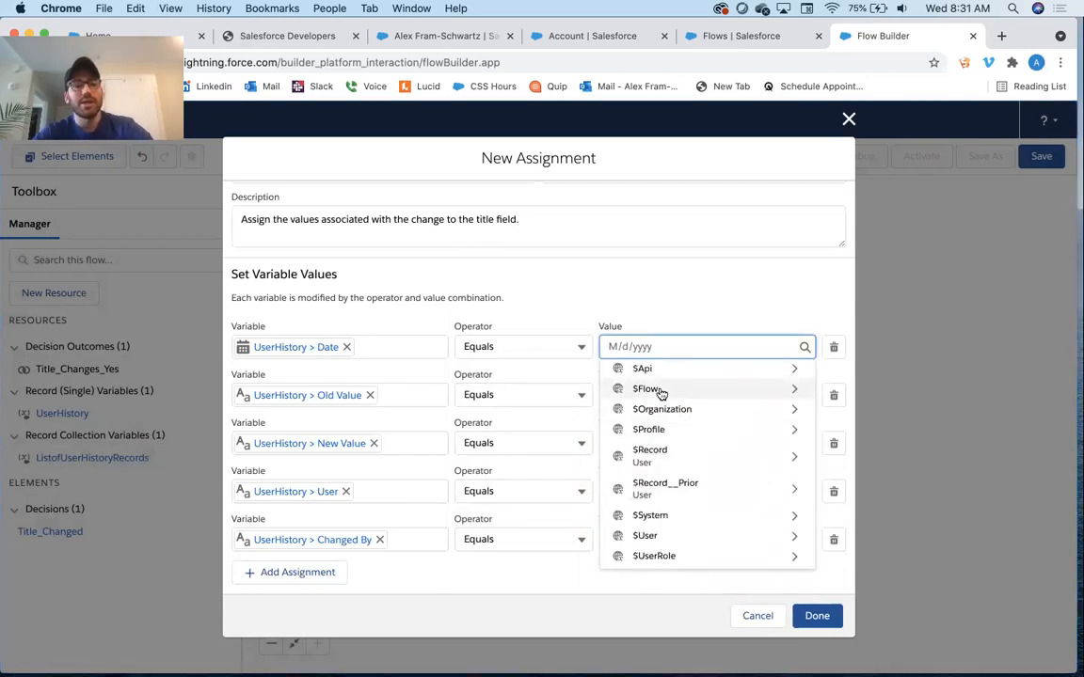
{"action": "left_click", "coordinate": [660, 390]}
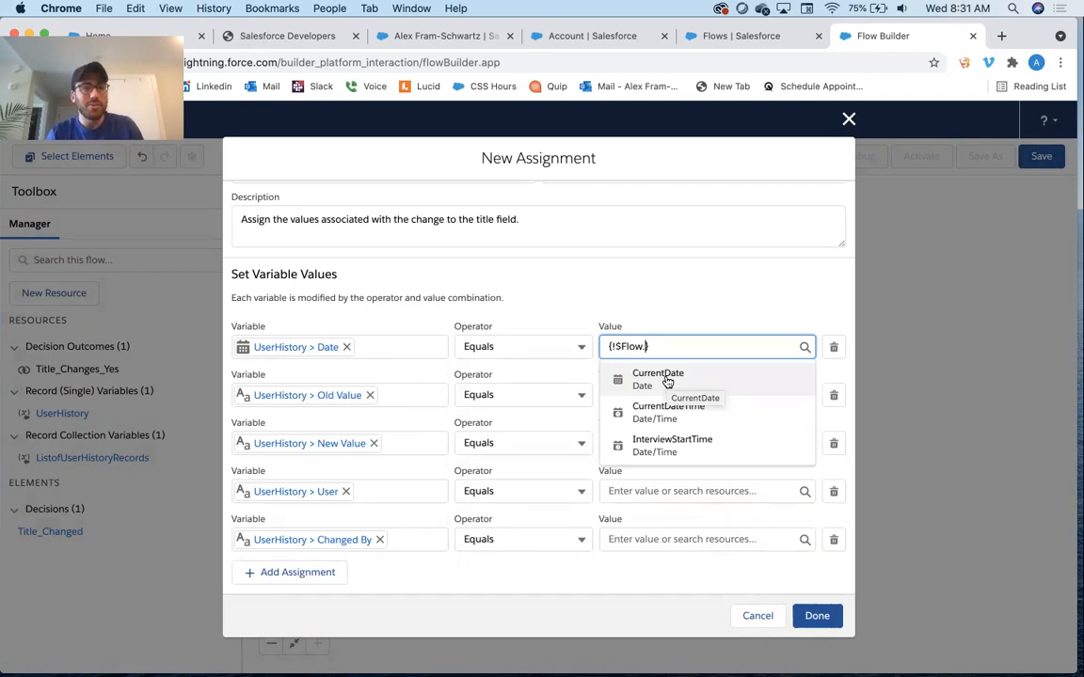
{"action": "left_click", "coordinate": [667, 382]}
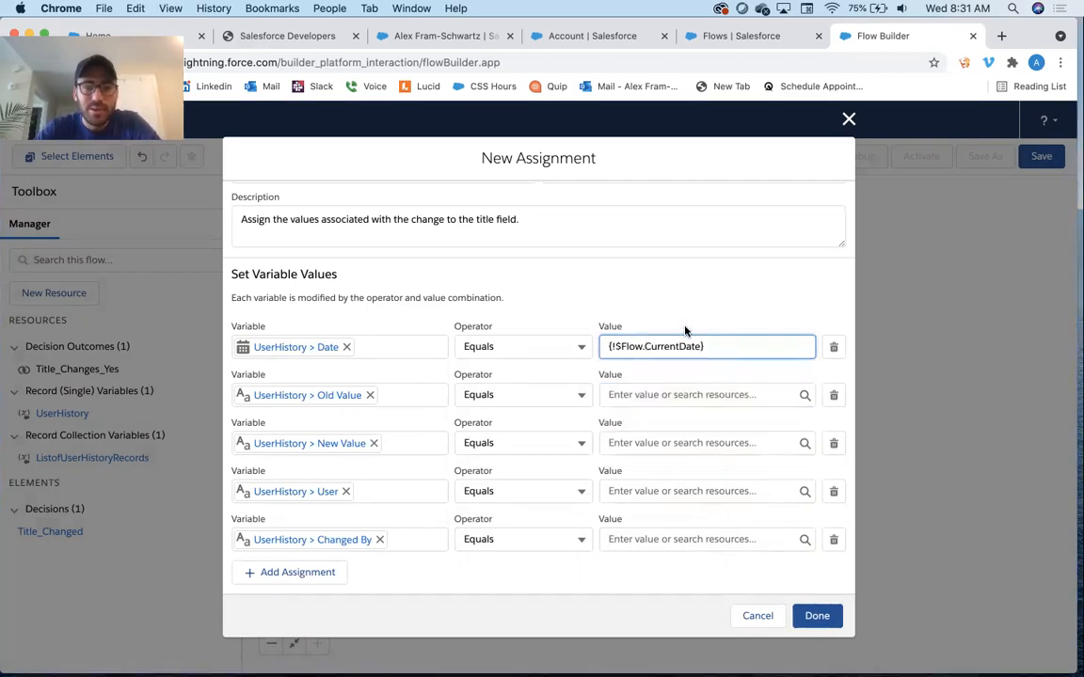
Set the UserHistory > Old Value row's value to $Record__Prior > Title
{"action": "left_click", "coordinate": [657, 389]}
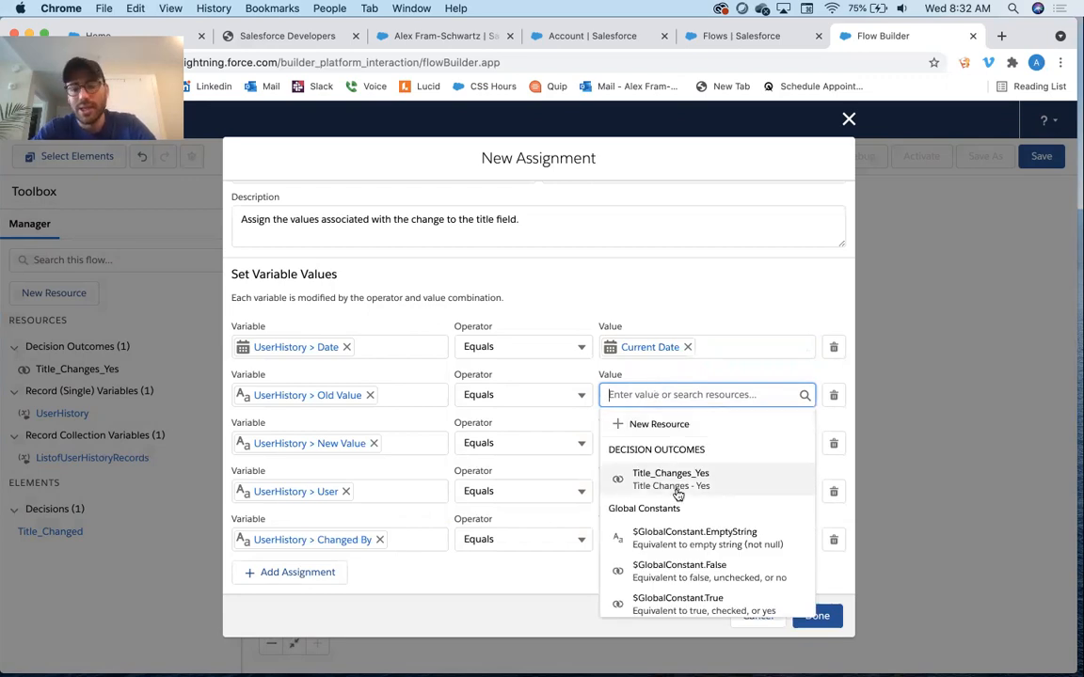
{"action": "scroll", "coordinate": [676, 493], "scroll_direction": "down", "scroll_amount": 3}
{"action": "scroll", "coordinate": [677, 495], "scroll_direction": "down", "scroll_amount": 2}
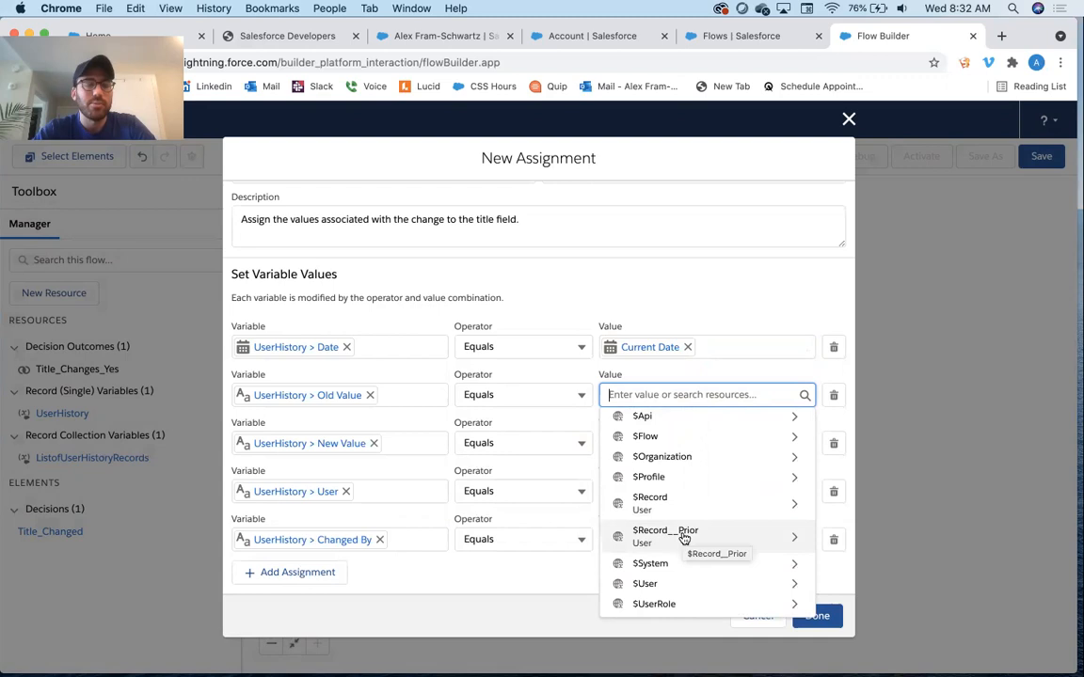
{"action": "left_click", "coordinate": [684, 536]}
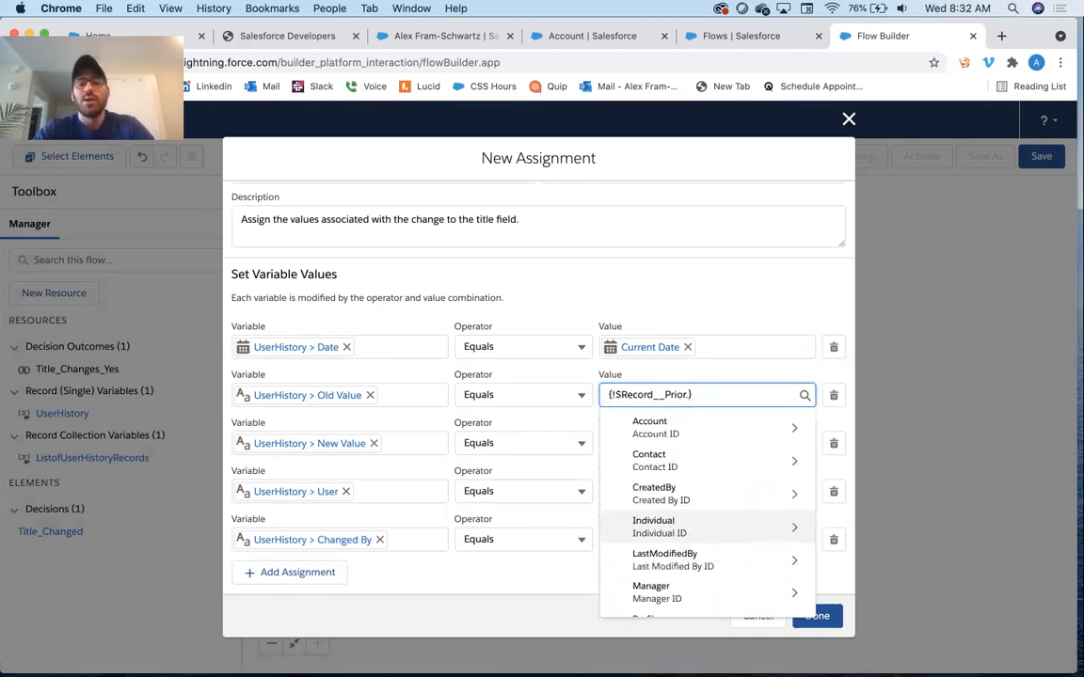
{"action": "type", "text": "title"}
{"action": "left_click", "coordinate": [668, 426]}
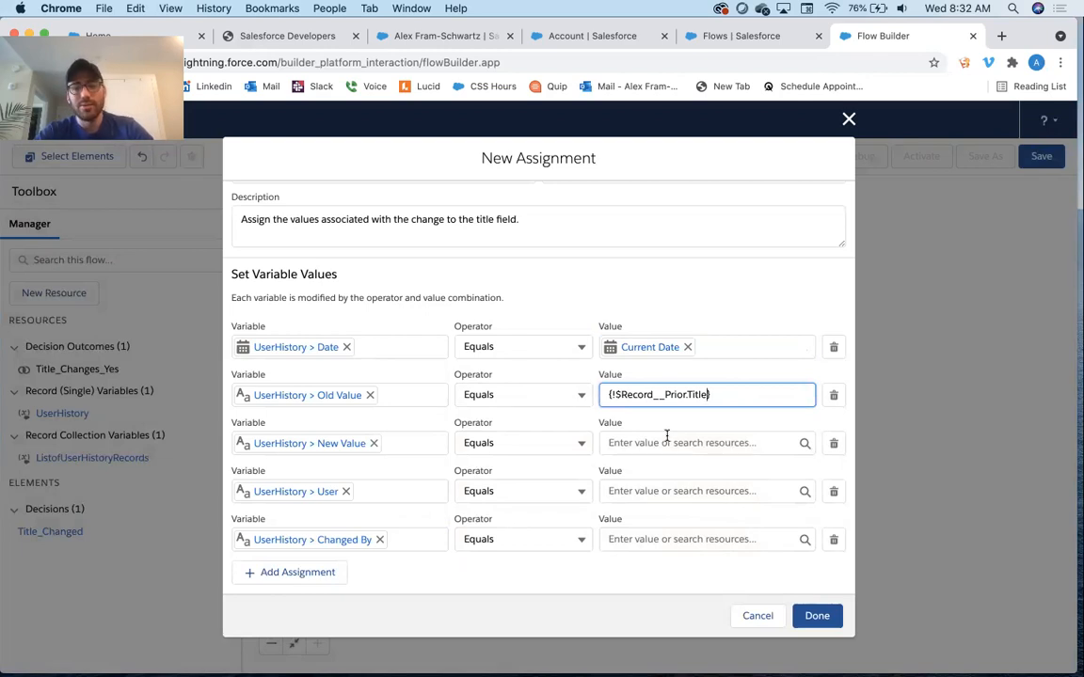
Set the UserHistory > New Value row's value to $Record > Title
{"action": "left_click", "coordinate": [666, 442]}
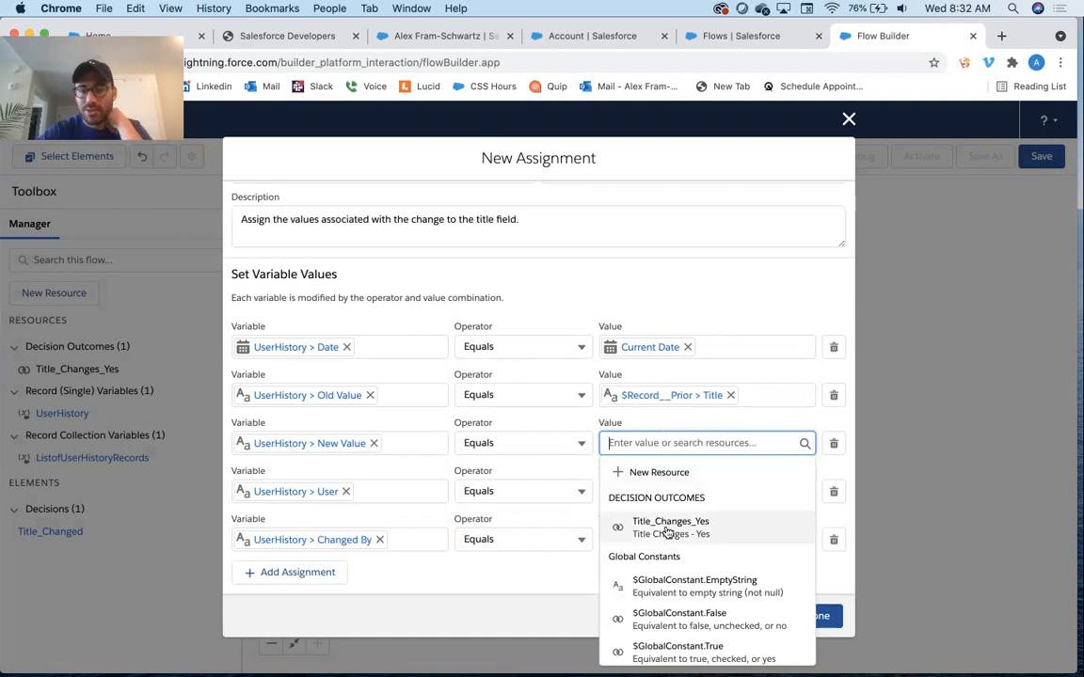
{"action": "scroll", "coordinate": [665, 533], "scroll_direction": "down", "scroll_amount": 5}
{"action": "scroll", "coordinate": [665, 538], "scroll_direction": "down", "scroll_amount": 2}
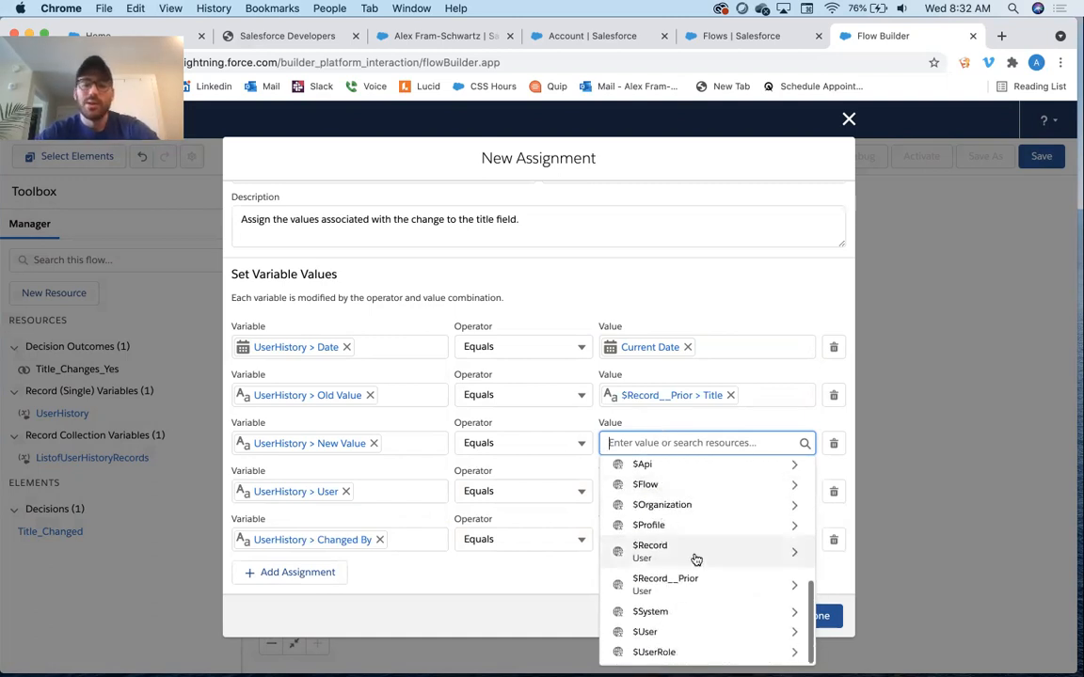
{"action": "left_click", "coordinate": [685, 554]}
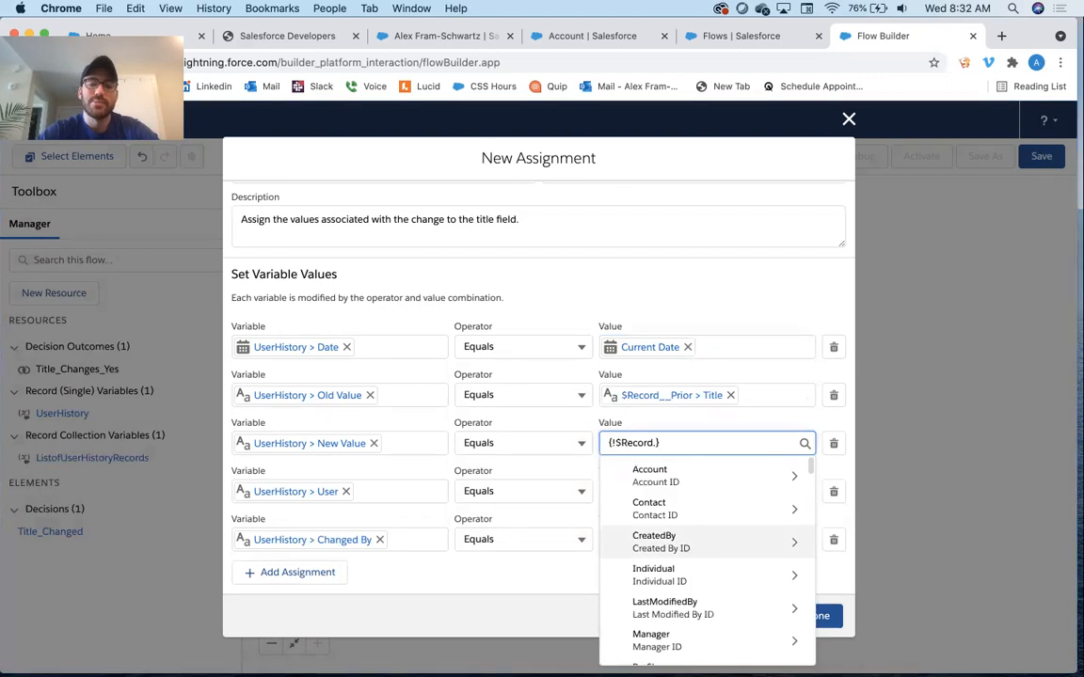
{"action": "type", "text": ".title"}
{"action": "left_click", "coordinate": [642, 475]}
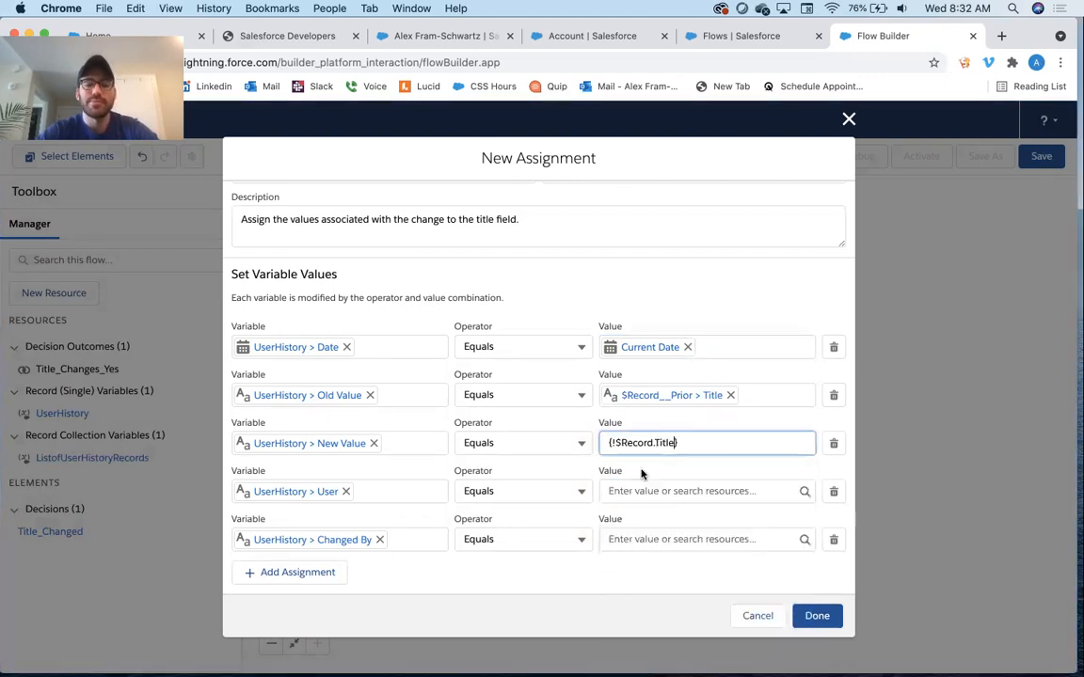
{"action": "left_click", "coordinate": [690, 320]}
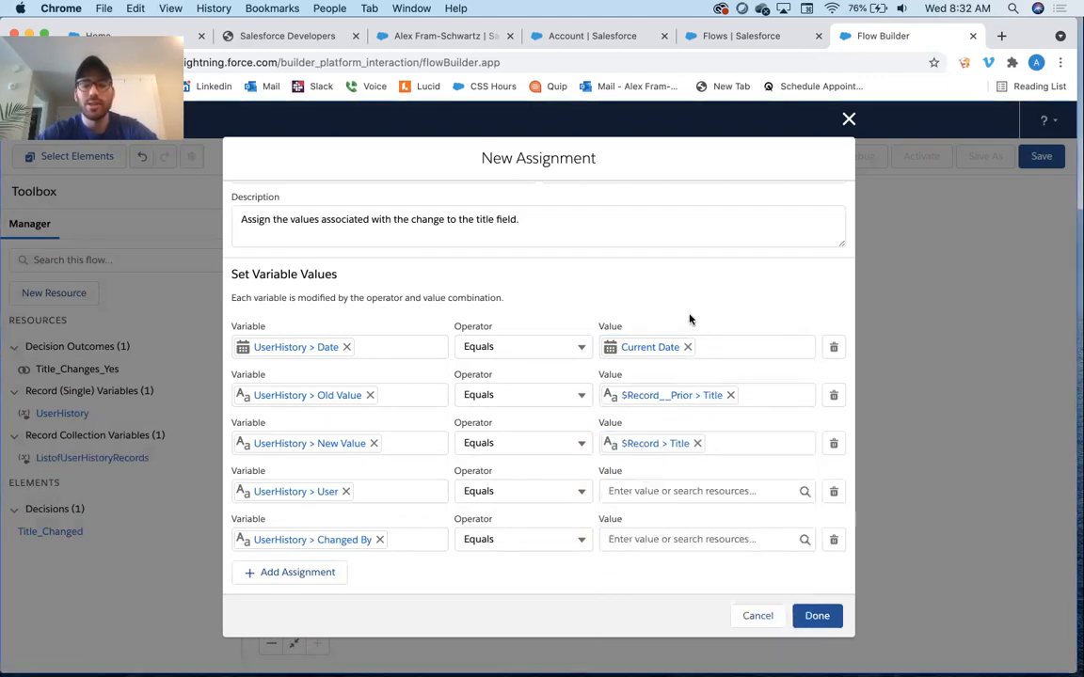
Set the UserHistory > User row's value to $Record > User ID
{"action": "left_click", "coordinate": [652, 485]}
{"action": "scroll", "coordinate": [673, 416], "scroll_direction": "down", "scroll_amount": 5}
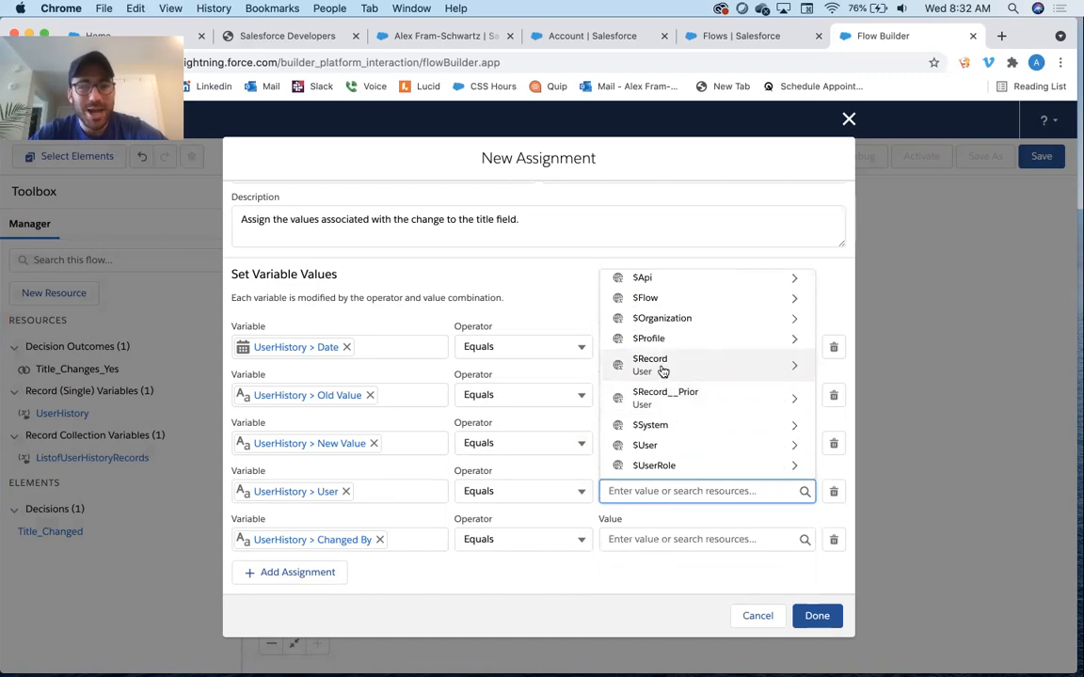
{"action": "left_click", "coordinate": [662, 367]}
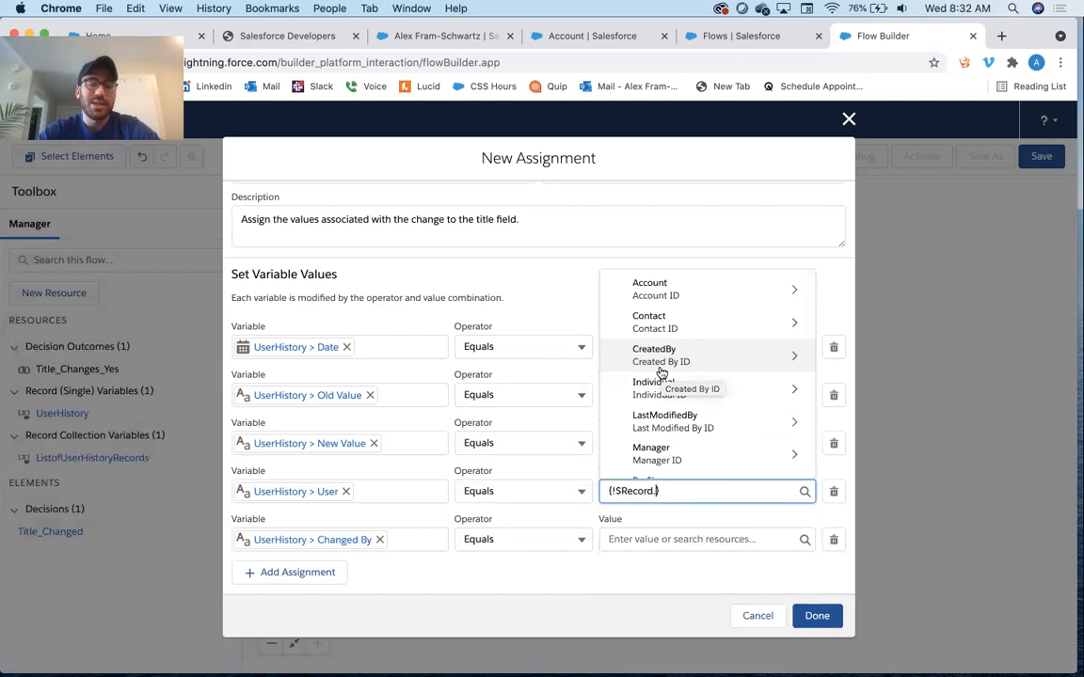
{"action": "type", "text": "id"}
{"action": "scroll", "coordinate": [659, 382], "scroll_direction": "down", "scroll_amount": 10}
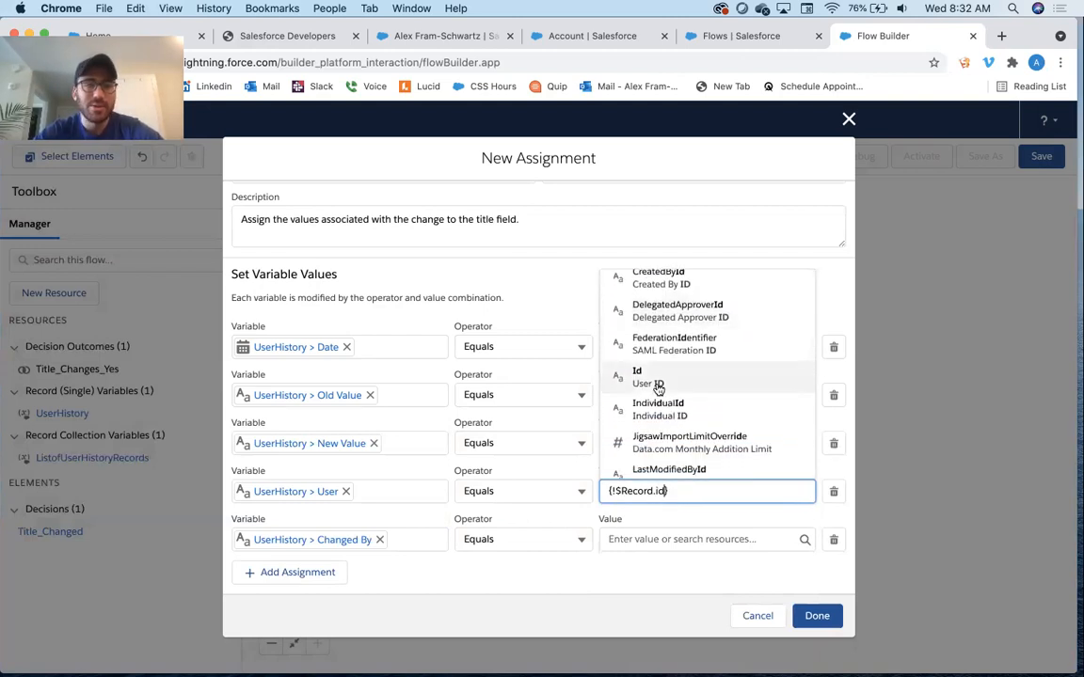
{"action": "left_click", "coordinate": [657, 381]}
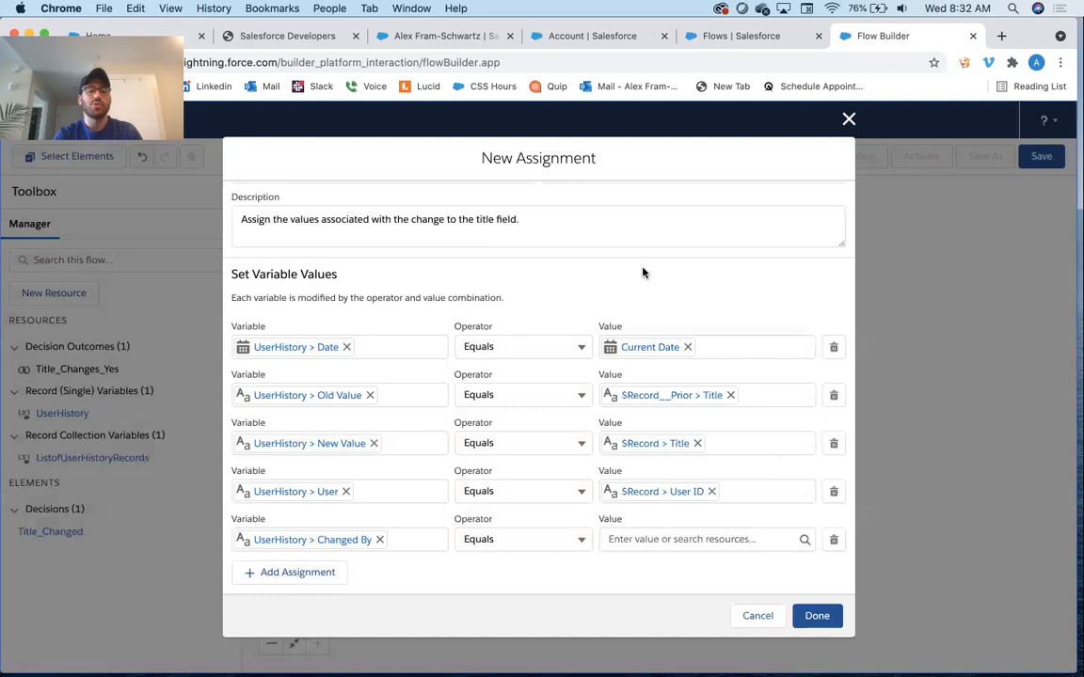
Set the UserHistory > Changed By row's value to $User > Id and finish the assignment
{"action": "left_click", "coordinate": [670, 537]}
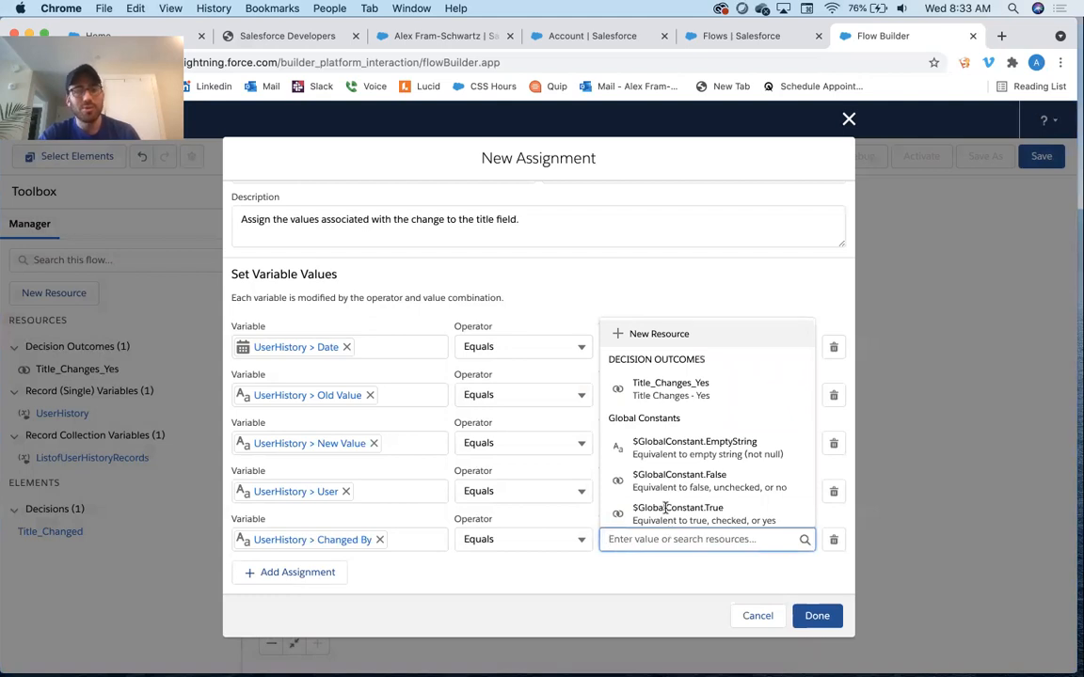
{"action": "scroll", "coordinate": [649, 503], "scroll_direction": "down", "scroll_amount": 5}
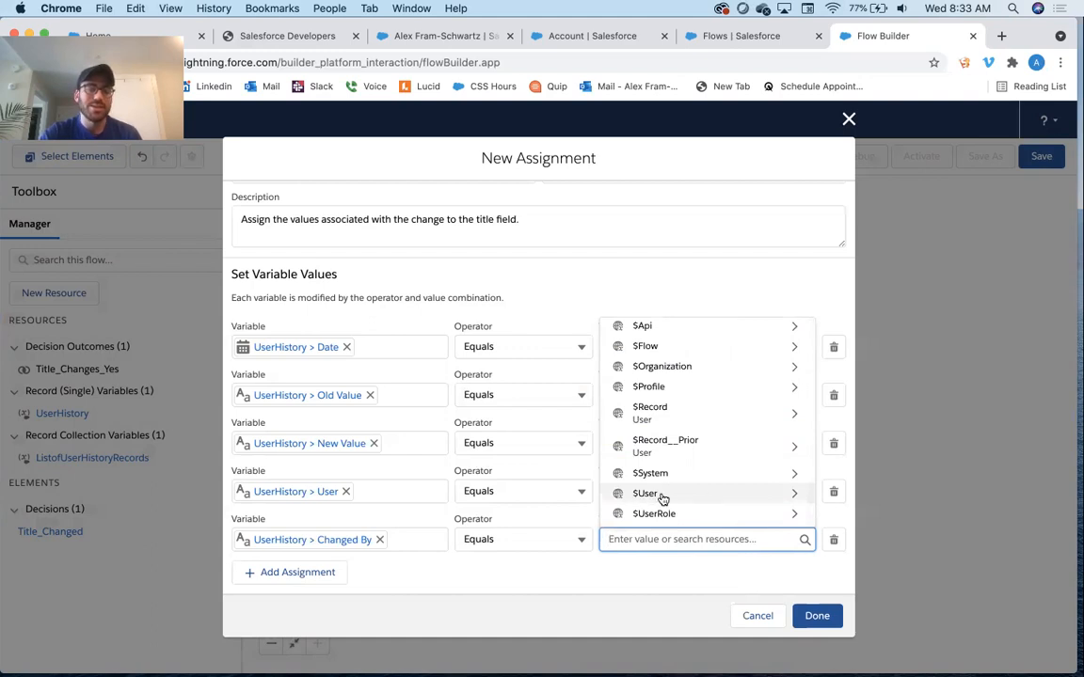
{"action": "left_click", "coordinate": [662, 496]}
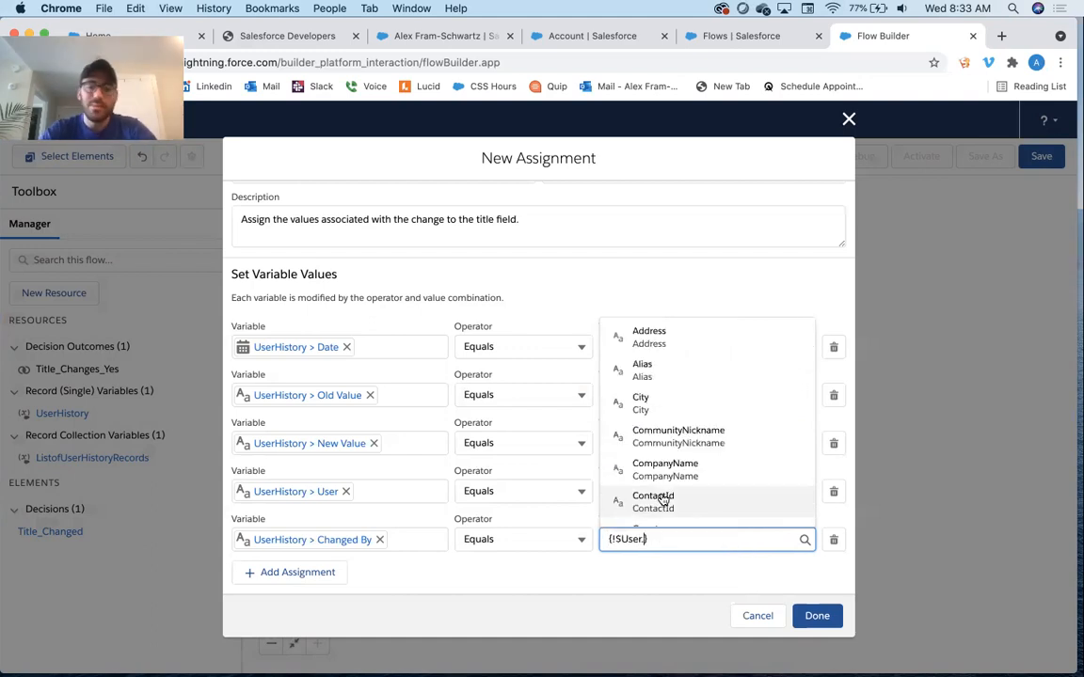
{"action": "type", "text": "id"}
{"action": "left_click", "coordinate": [658, 402]}
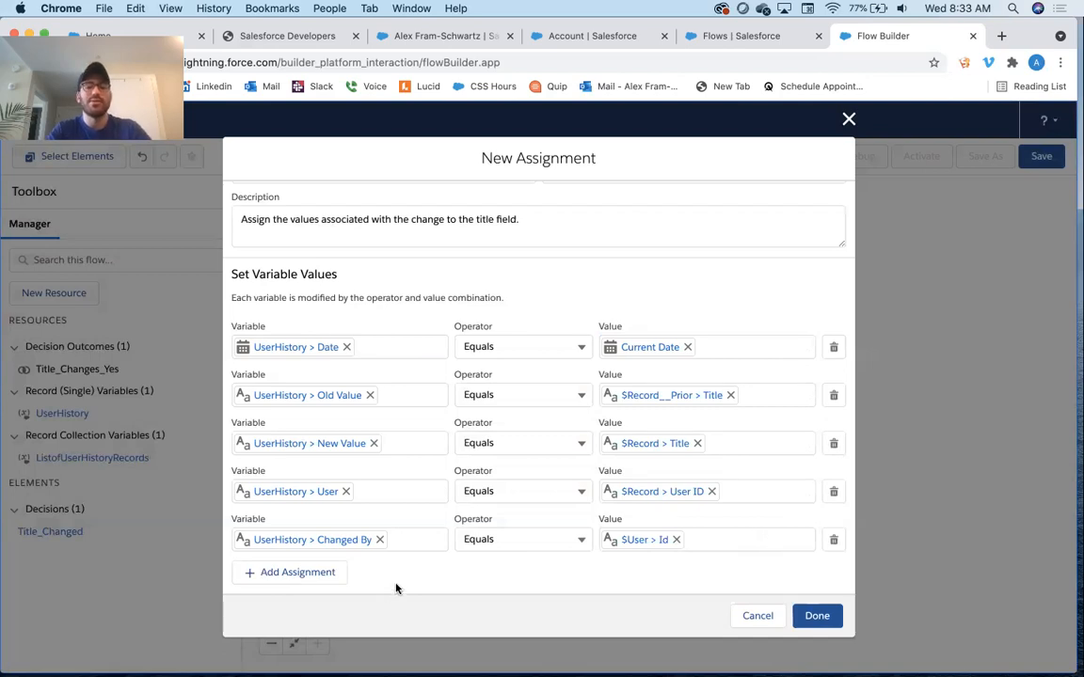
{"action": "scroll", "coordinate": [662, 470], "scroll_direction": "up", "scroll_amount": 2}
{"action": "scroll", "coordinate": [663, 470], "scroll_direction": "down", "scroll_amount": 2}
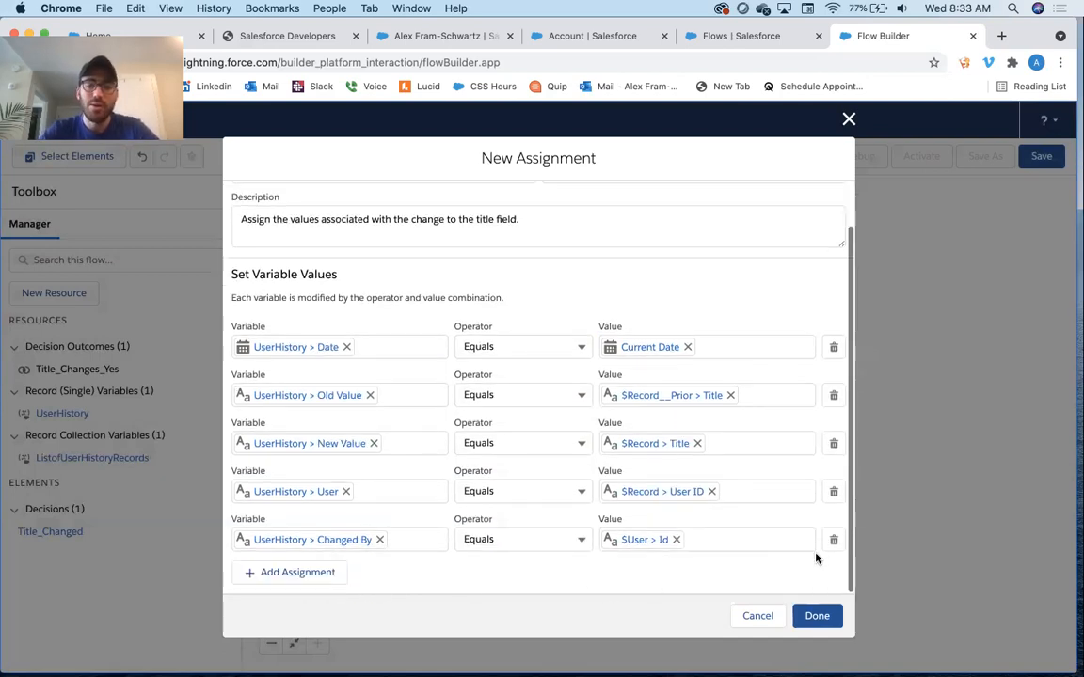
{"action": "left_click", "coordinate": [817, 615]}
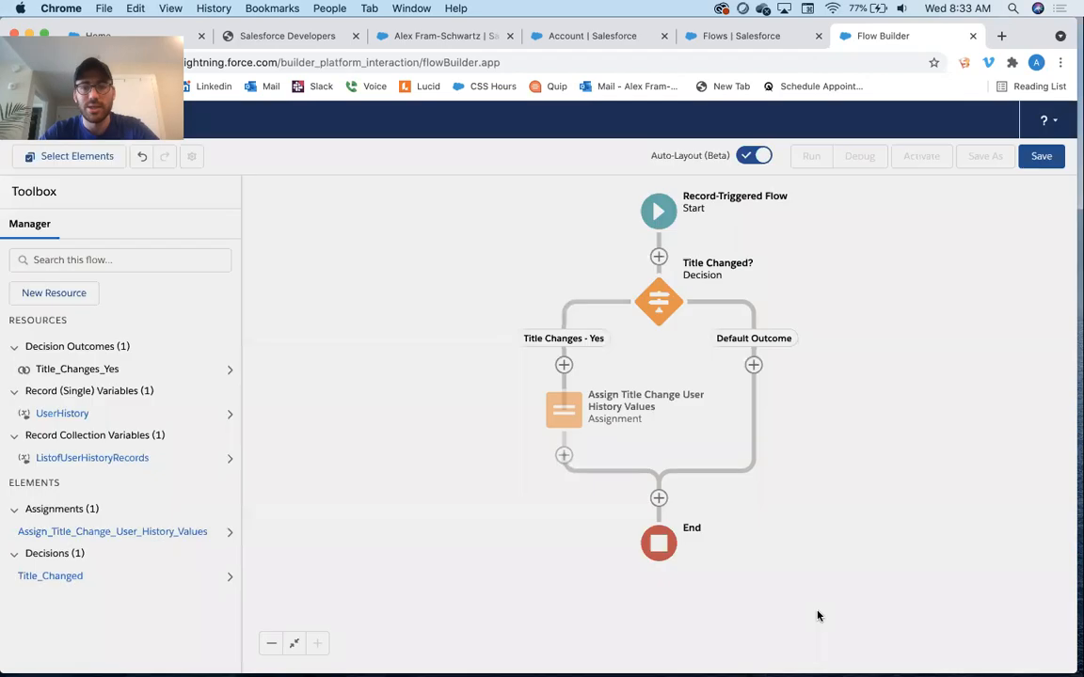
Add a new Assignment after the first assignment, labelled "Assign User History to List of User History Records"
{"action": "left_click_drag", "start_coordinate": [835, 576], "coordinate": [807, 511]}
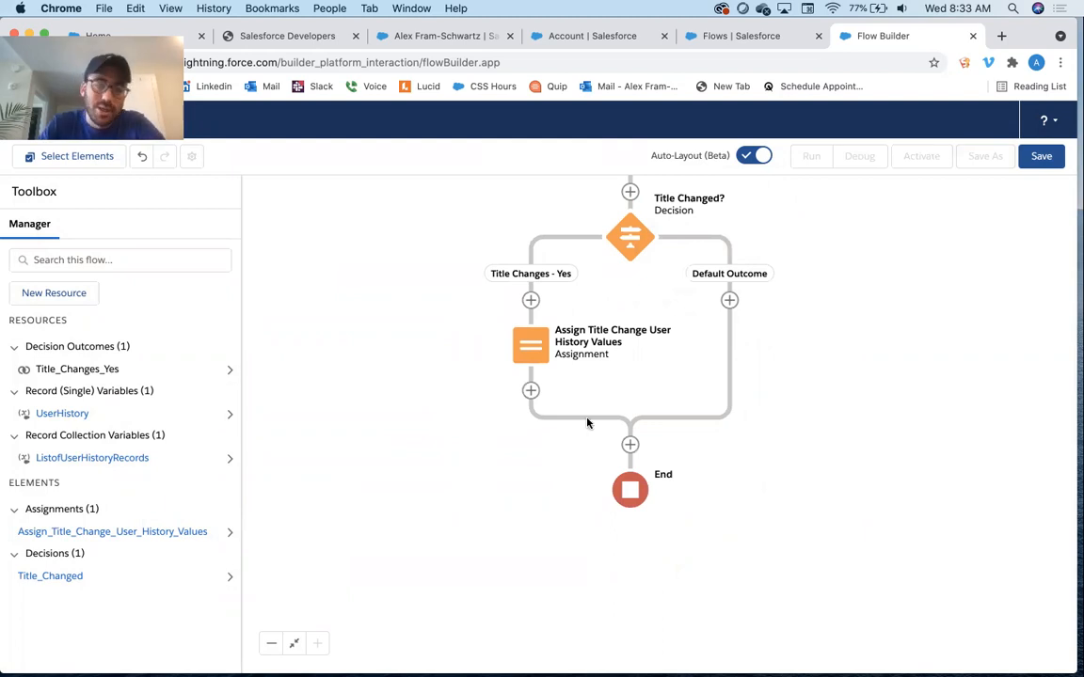
{"action": "left_click", "coordinate": [531, 391]}
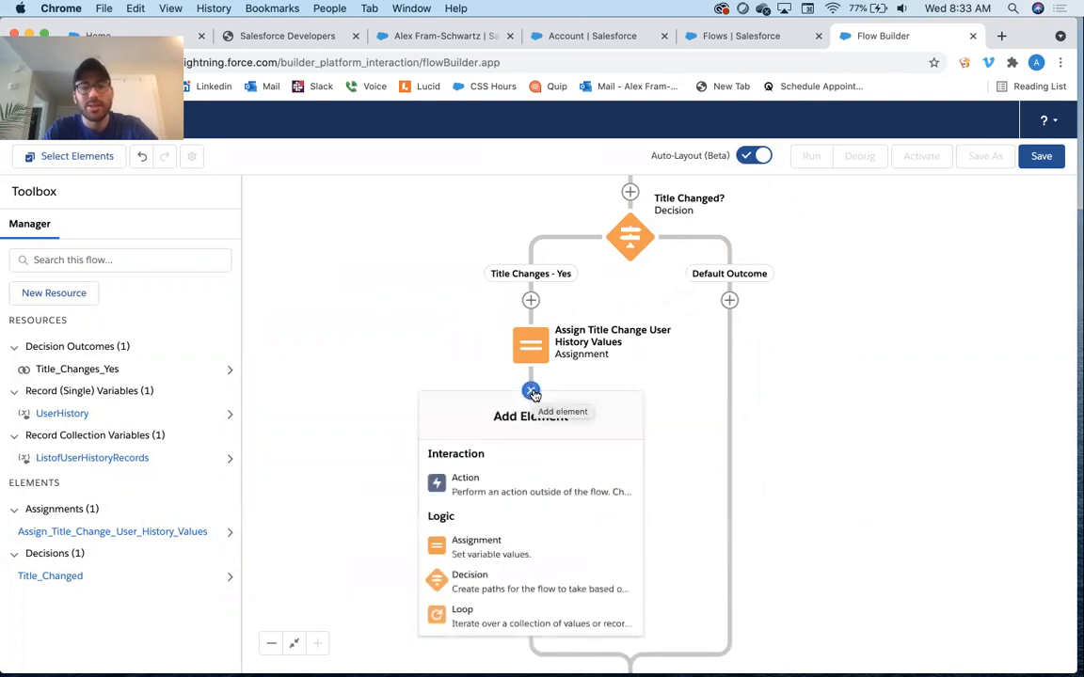
{"action": "left_click", "coordinate": [499, 542]}
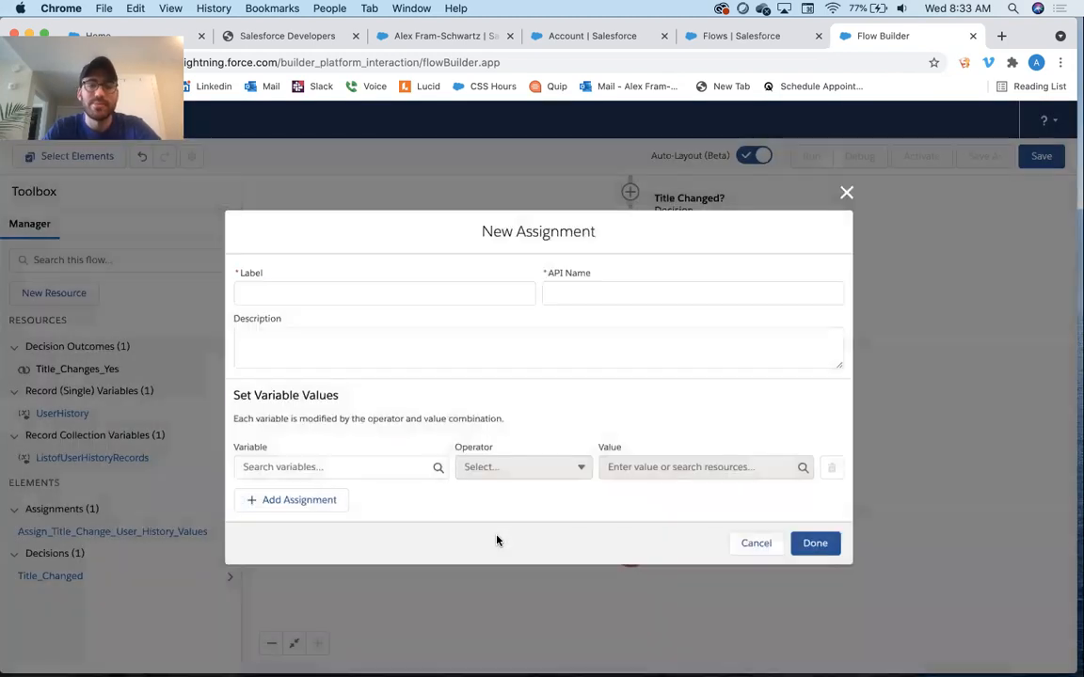
{"action": "type", "text": "Assig"}
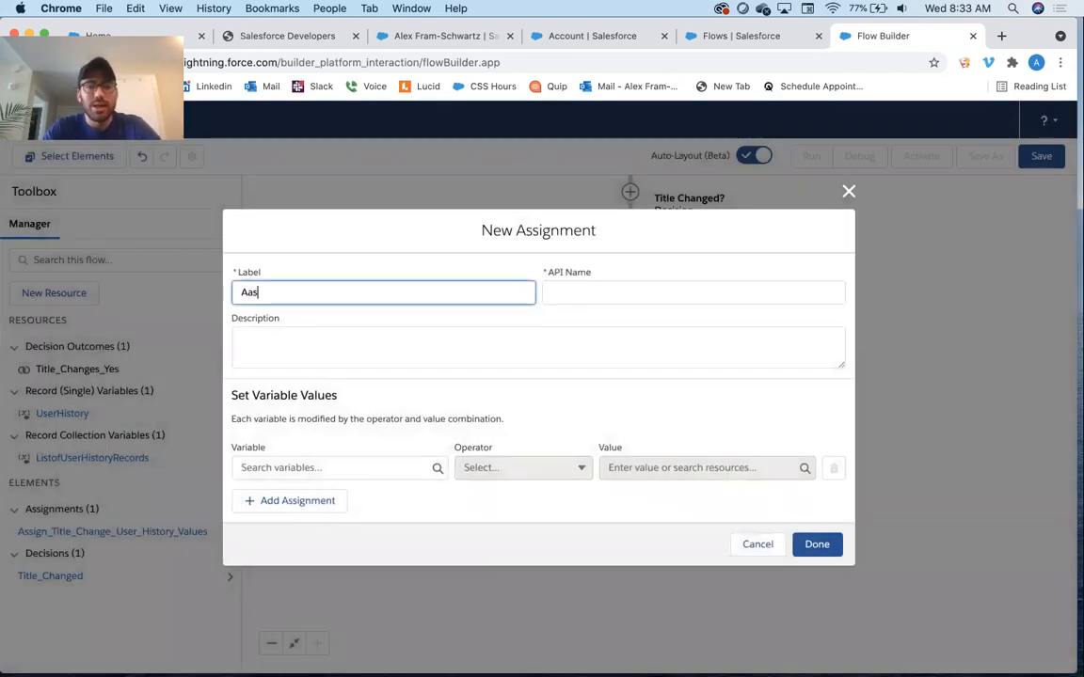
{"action": "type", "text": "n U"}
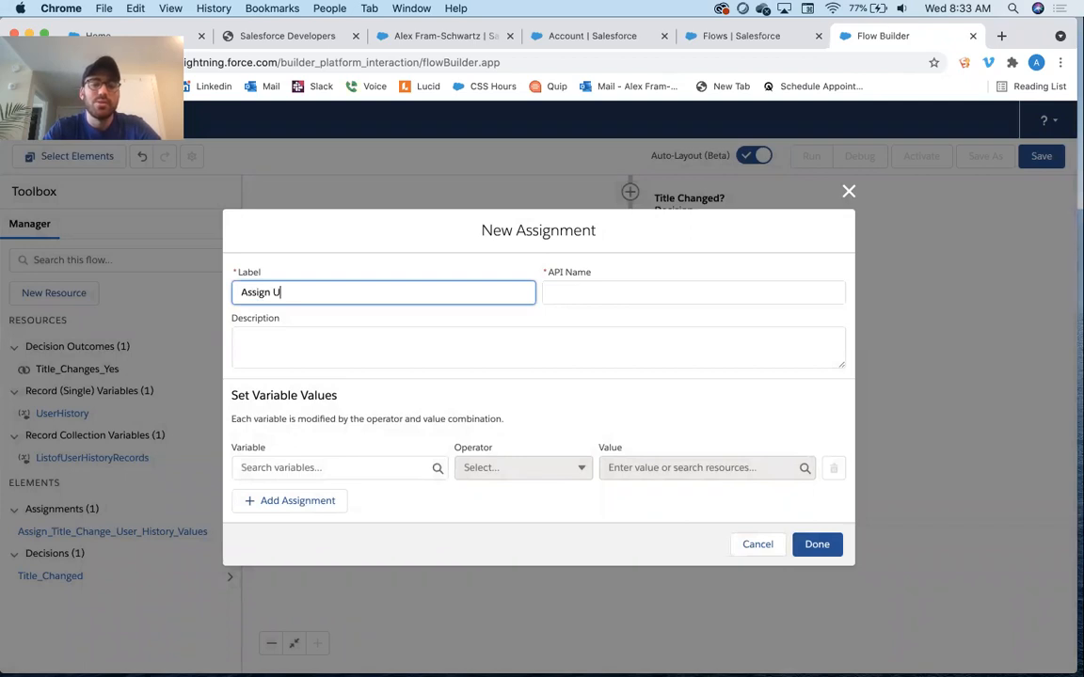
{"action": "type", "text": "ser History to"}
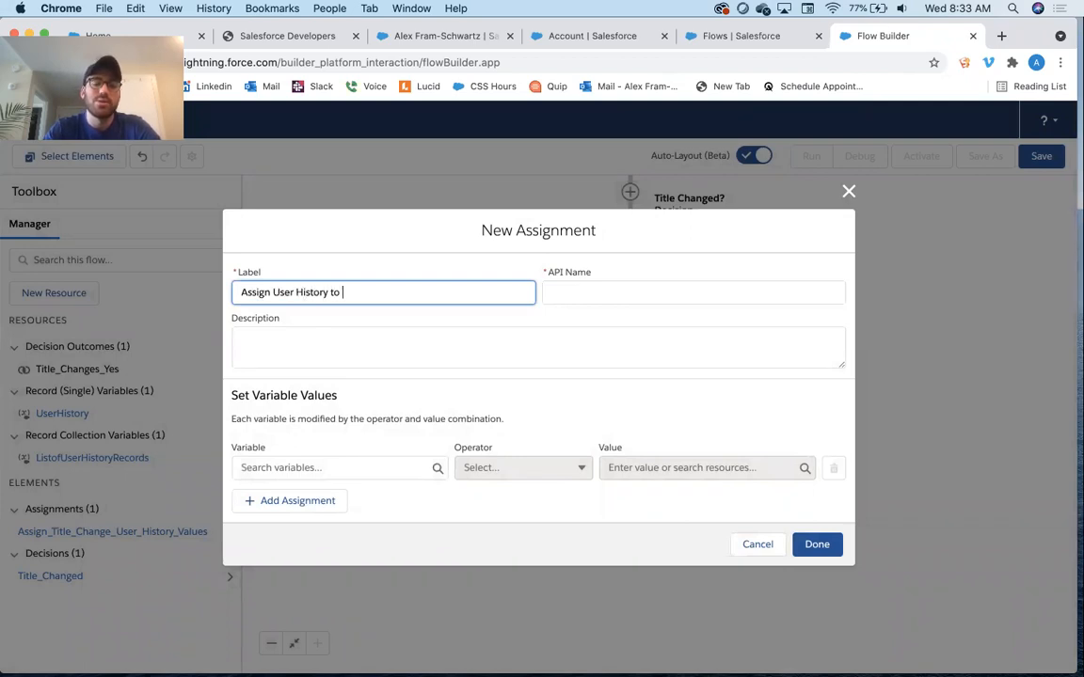
{"action": "type", "text": " Li"}
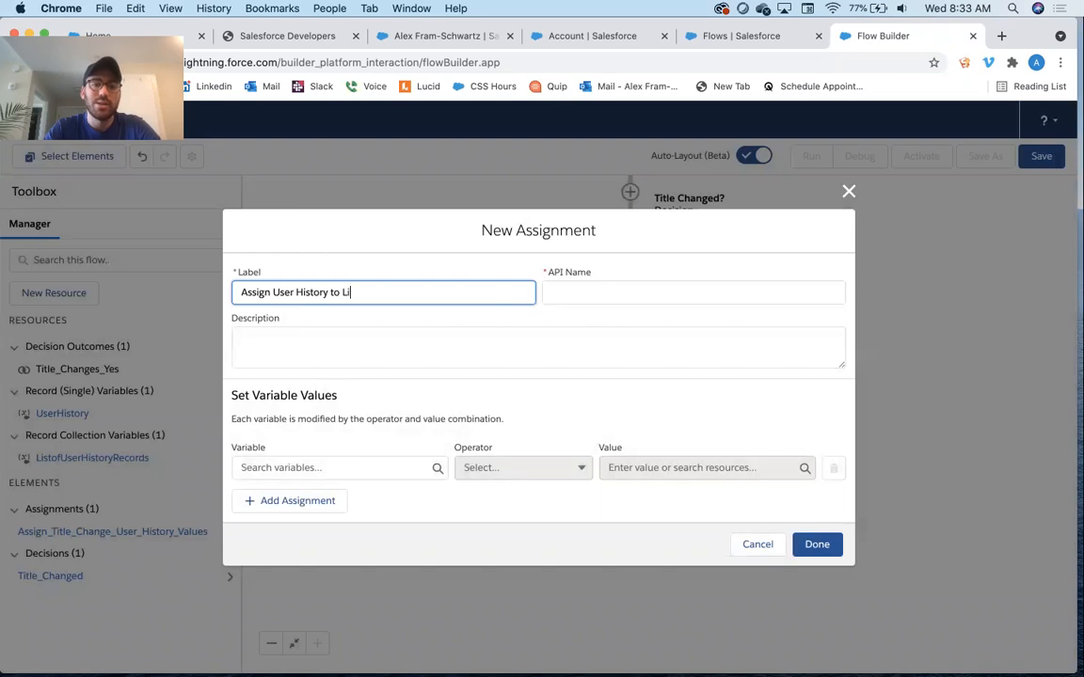
{"action": "type", "text": "st of User Histor"}
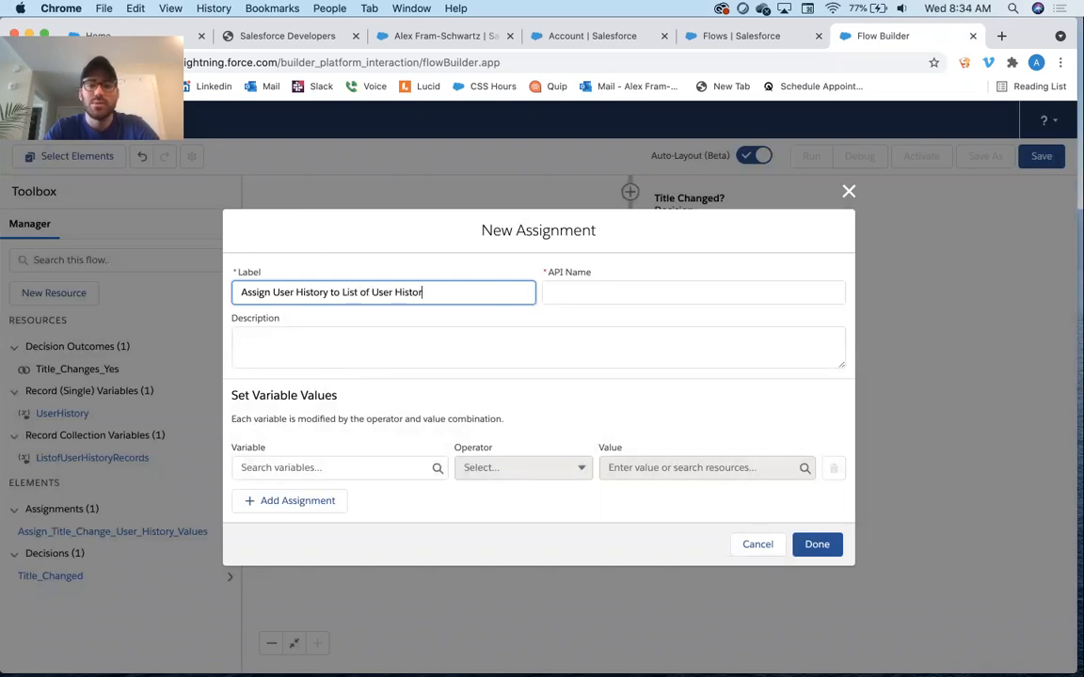
{"action": "type", "text": "y Records"}
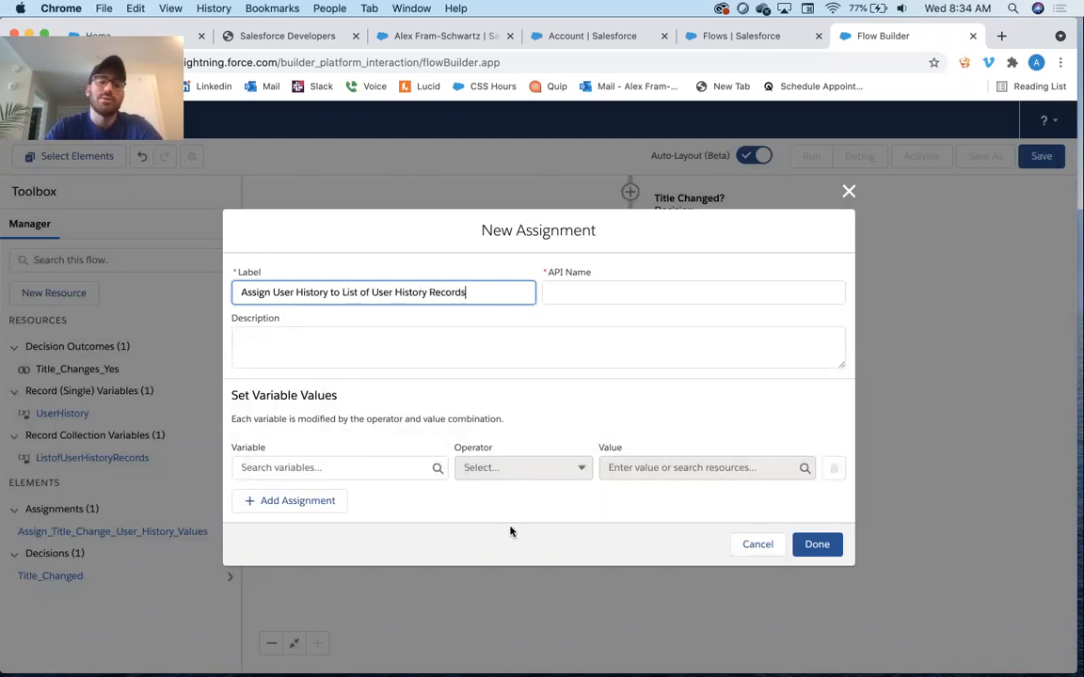
Copy the label text into the new assignment's description
{"action": "key", "text": "super+a"}
{"action": "key", "text": "super+c"}
{"action": "key", "text": "Tab"}
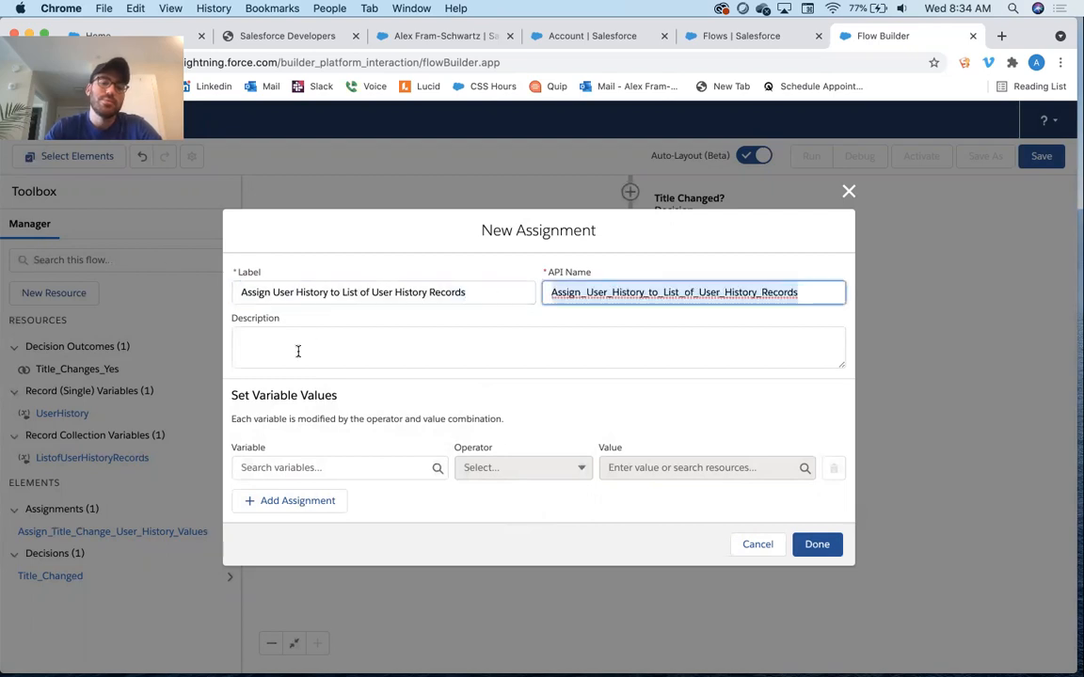
{"action": "left_click", "coordinate": [297, 348]}
{"action": "key", "text": "super+v"}
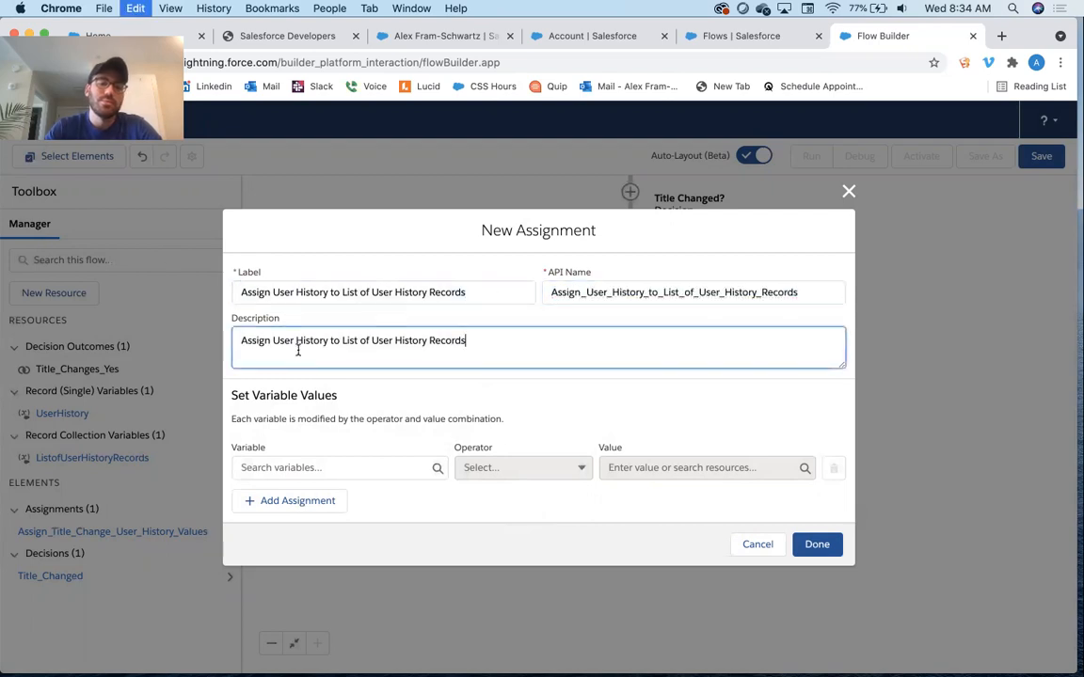
Configure the new assignment to add UserHistory to the ListofUserHistoryRecords collection, then finish the assignment
{"action": "left_click", "coordinate": [301, 468]}
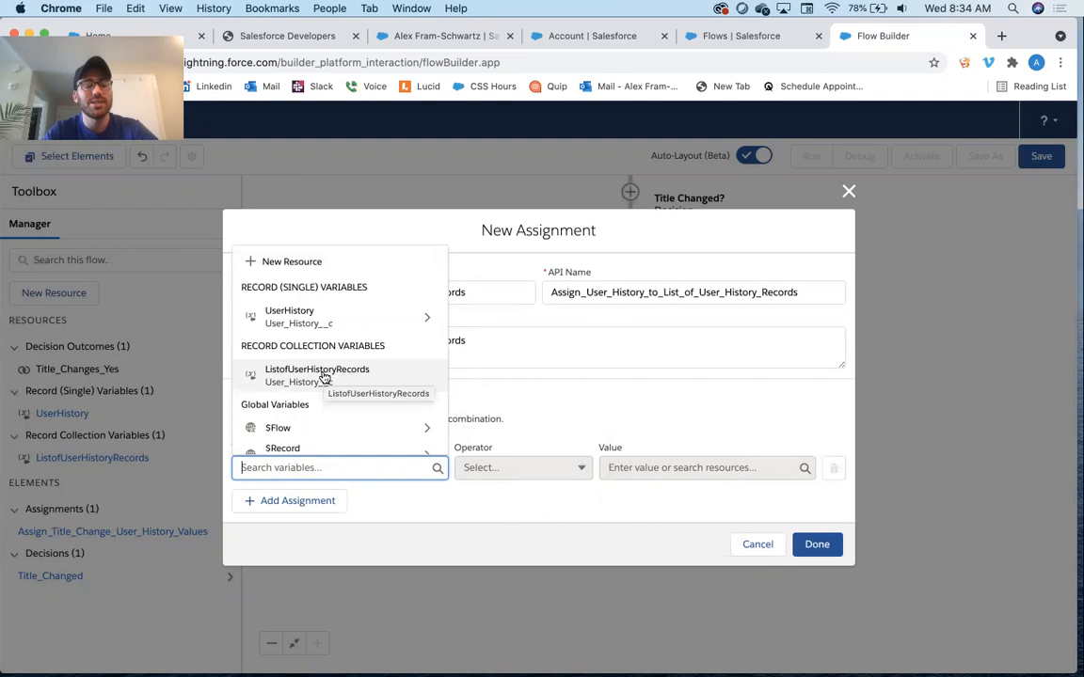
{"action": "left_click", "coordinate": [324, 376]}
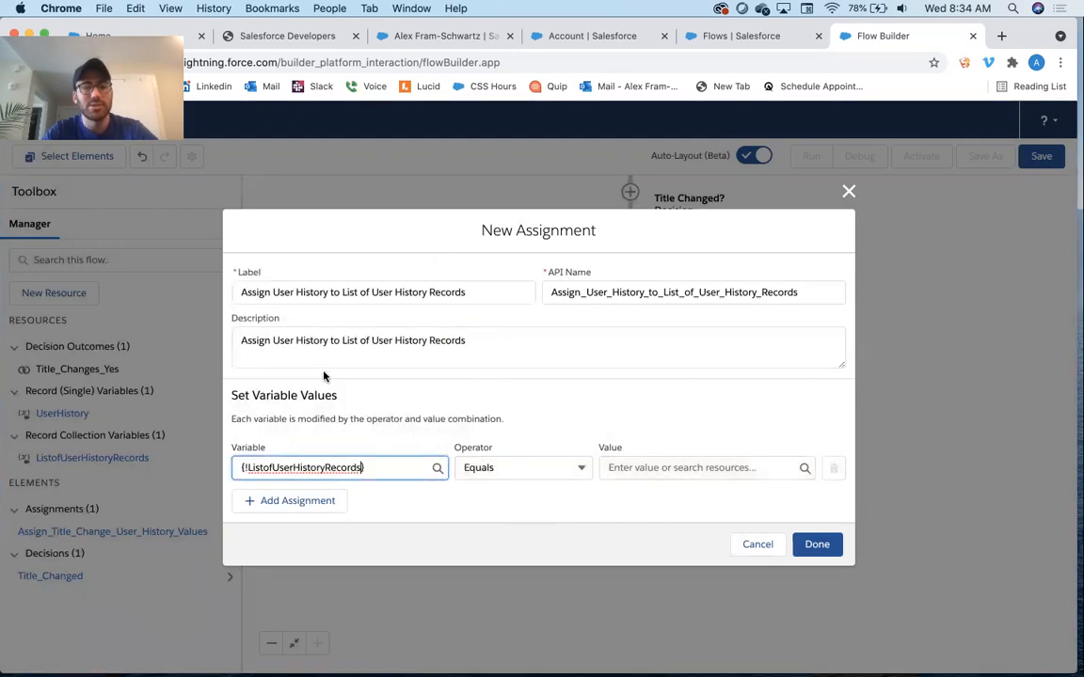
{"action": "left_click", "coordinate": [505, 468]}
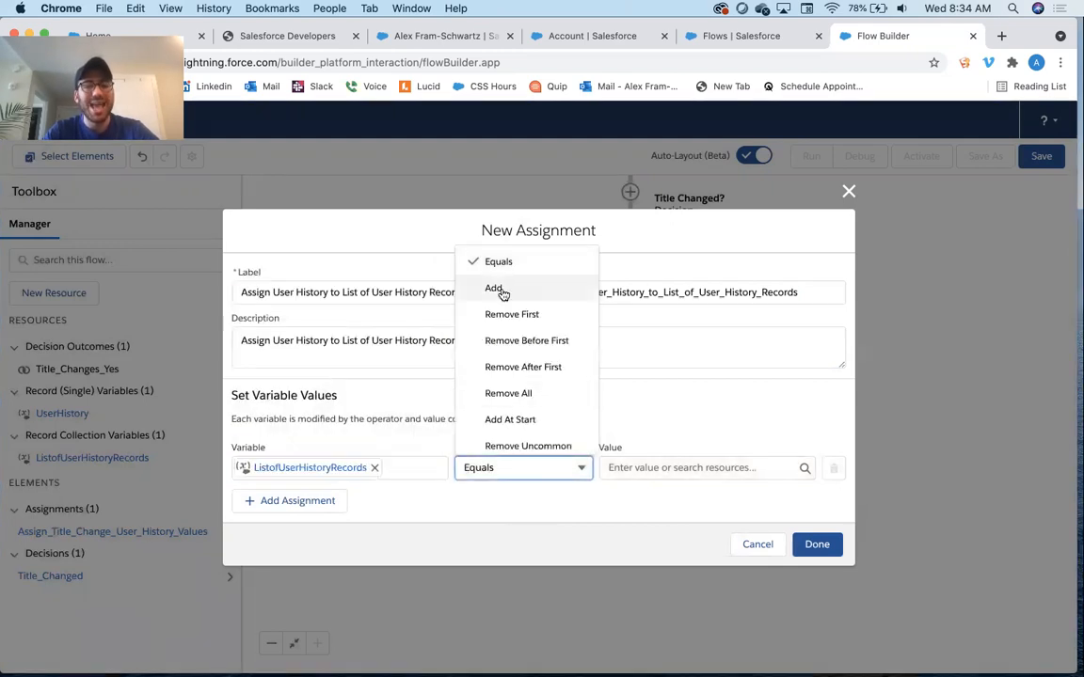
{"action": "left_click", "coordinate": [495, 289]}
{"action": "left_click", "coordinate": [670, 471]}
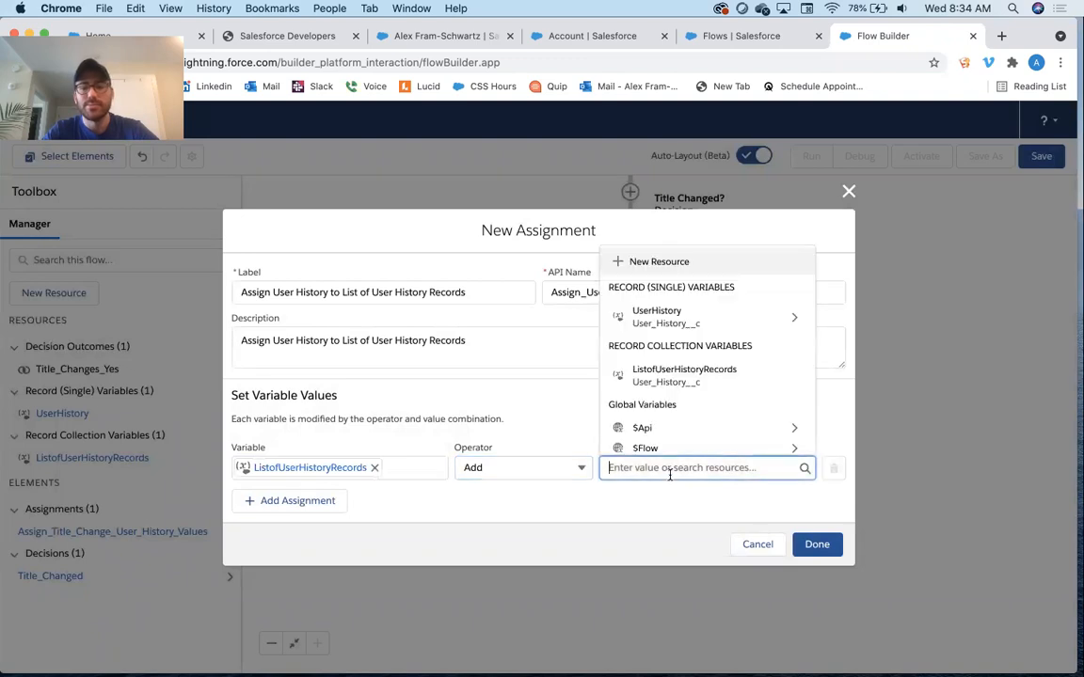
{"action": "left_click", "coordinate": [693, 329]}
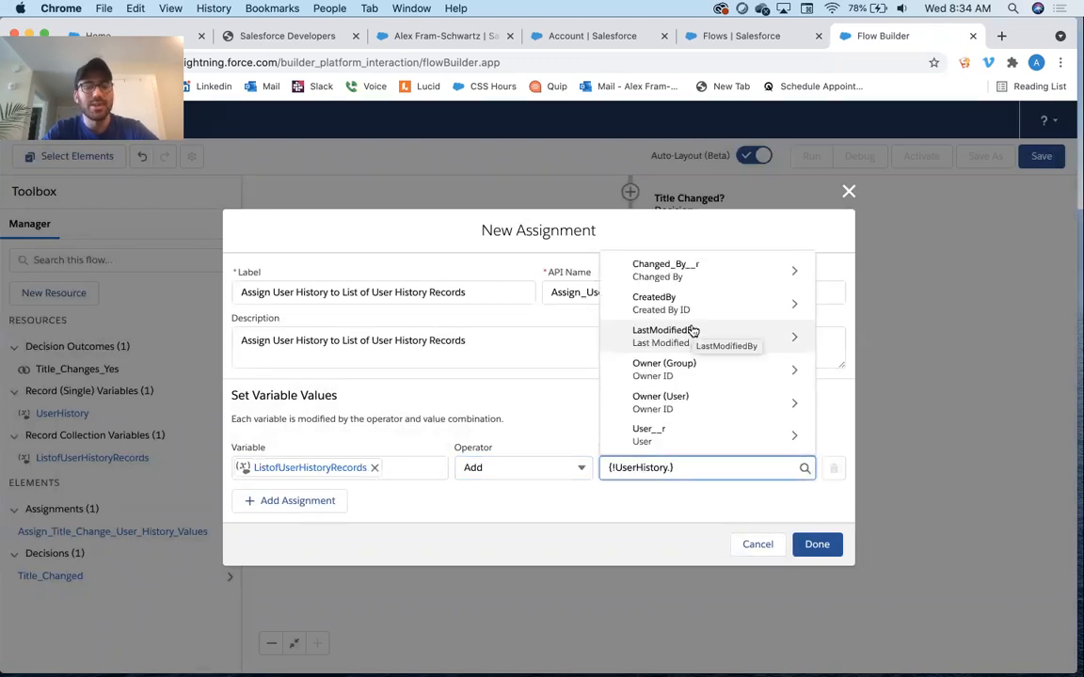
{"action": "key", "text": "Tab"}
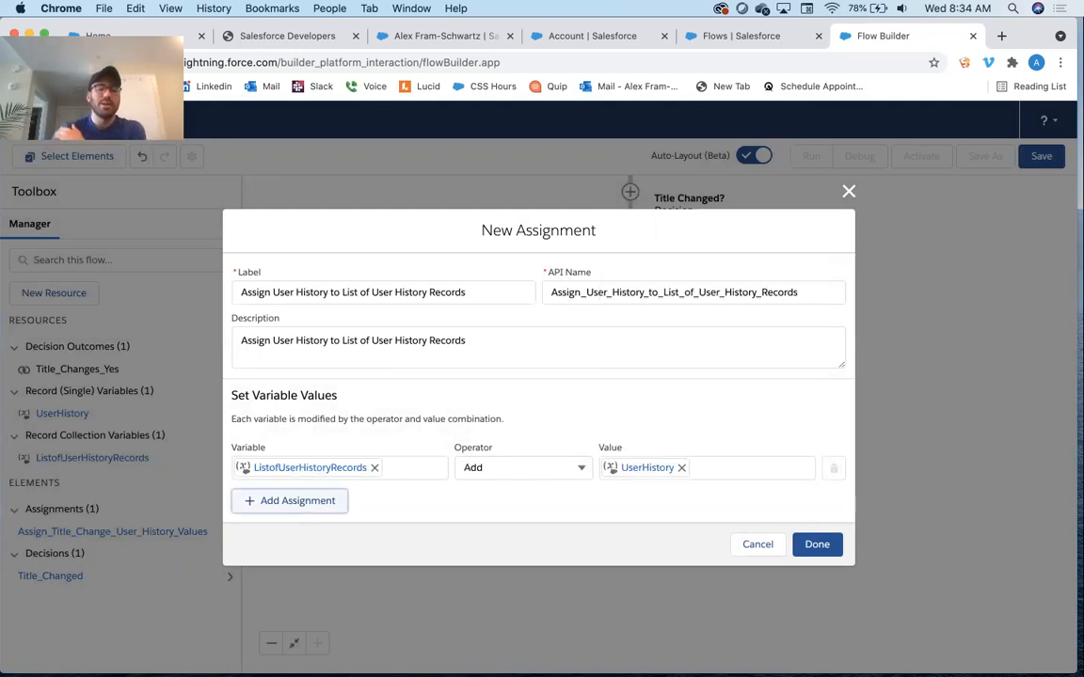
{"action": "left_click", "coordinate": [816, 544]}
Start saving the flow and enter the flow label "User After Save On Create and Edit Record Triggered Flow"
{"action": "left_click", "coordinate": [1030, 167]}
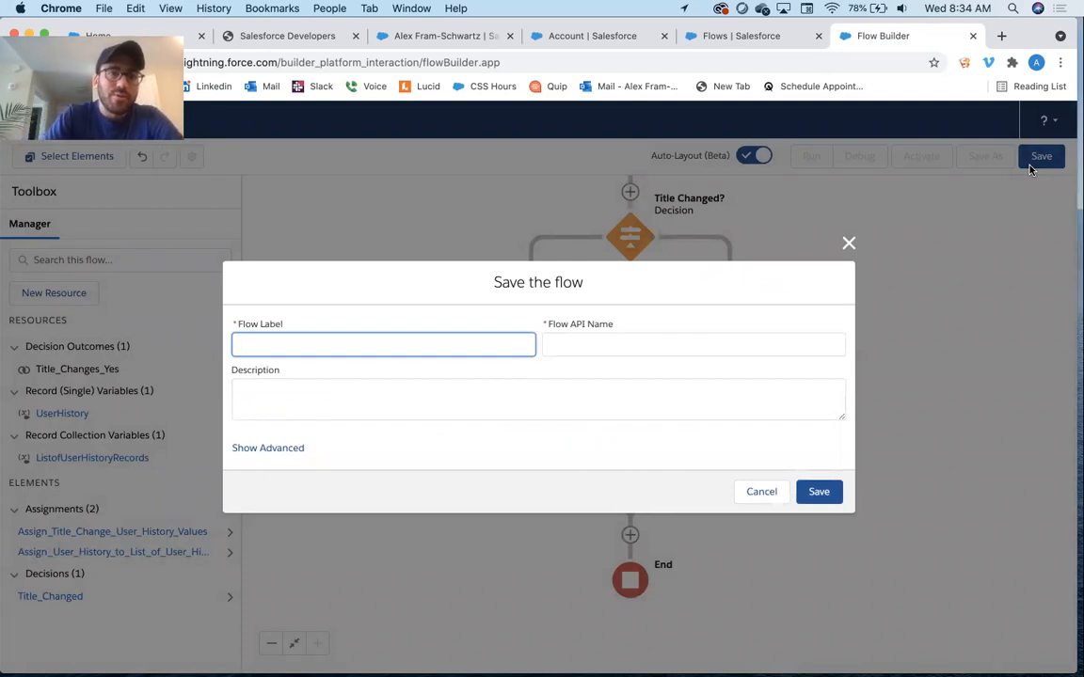
{"action": "type", "text": "User "}
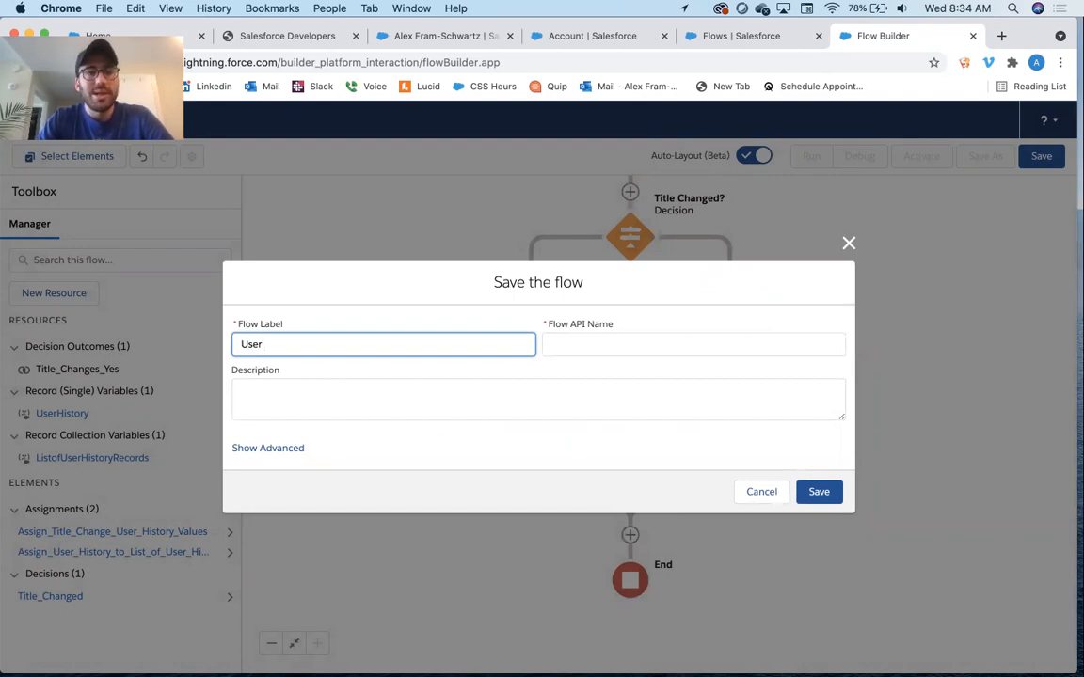
{"action": "type", "text": "Afte"}
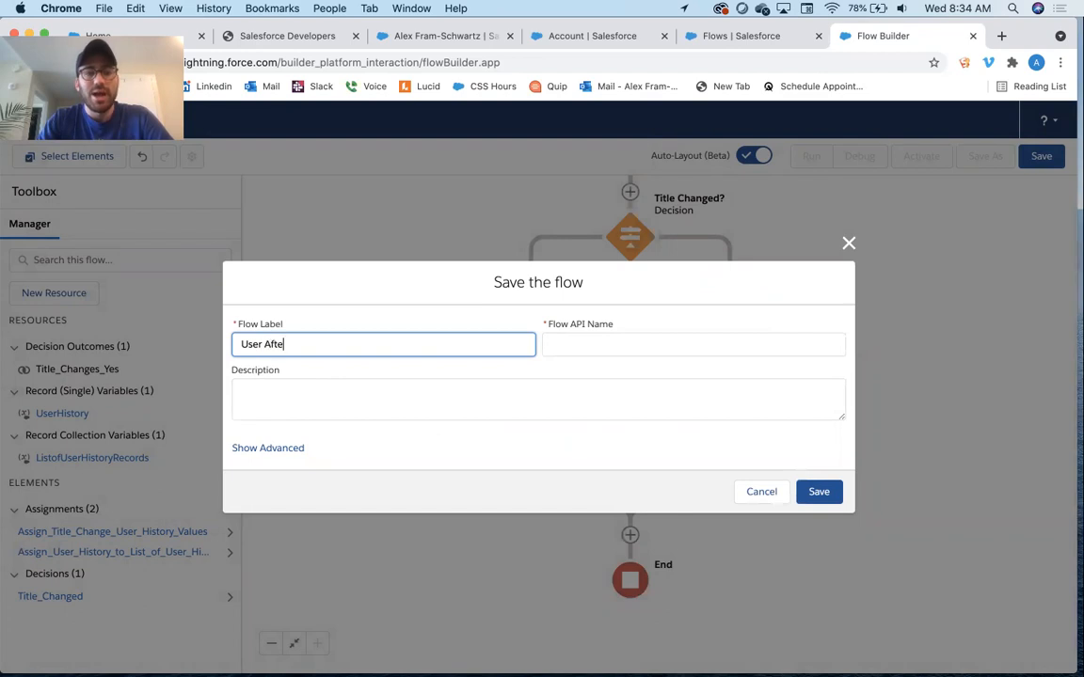
{"action": "type", "text": "r Save"}
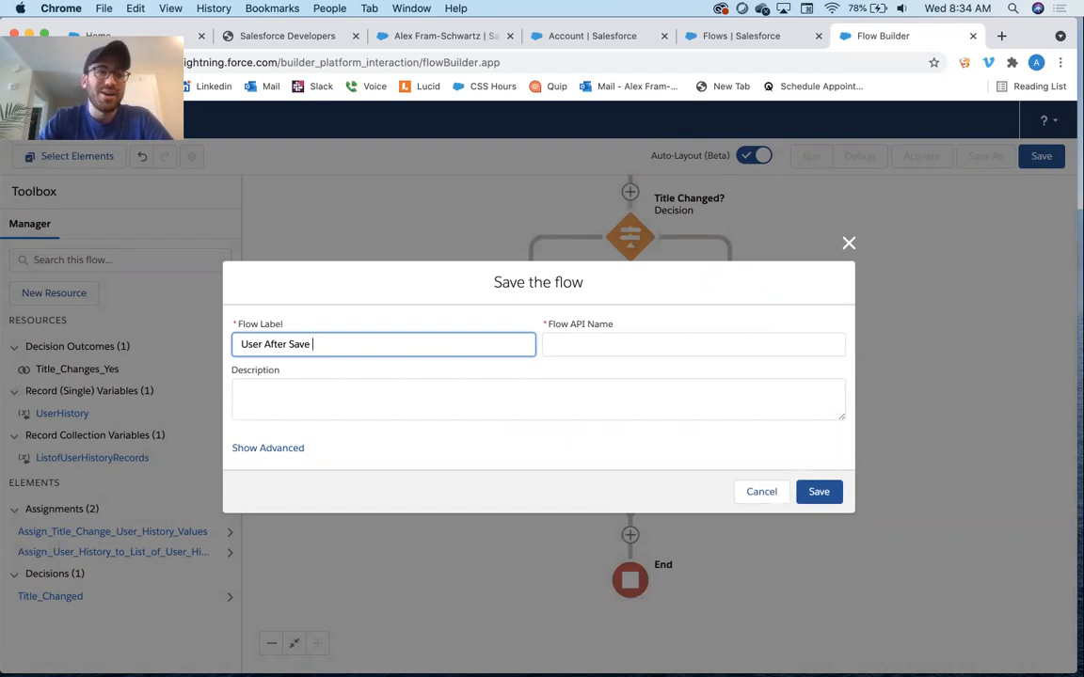
{"action": "type", "text": "On Create and Edit "}
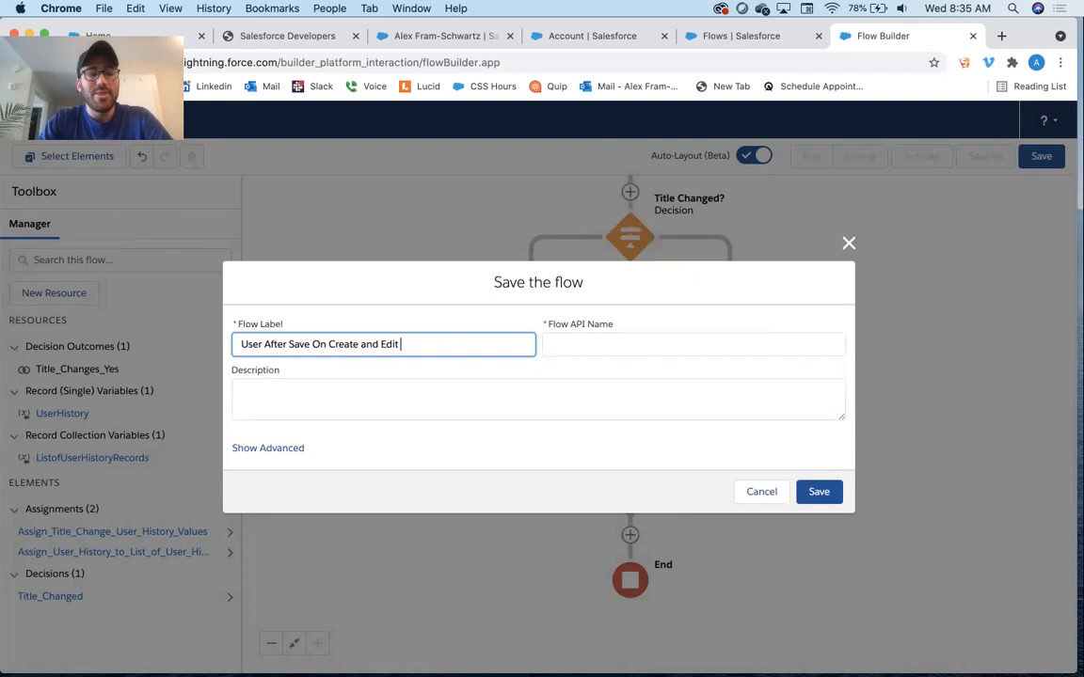
{"action": "type", "text": "Record "}
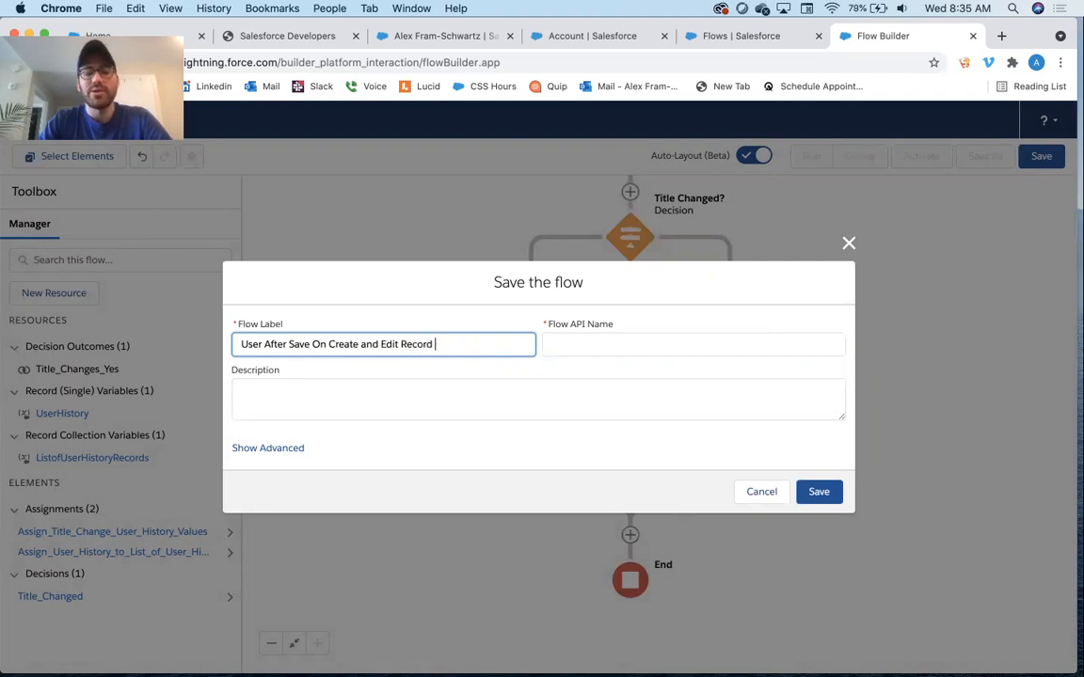
{"action": "type", "text": "Triggered Flow"}
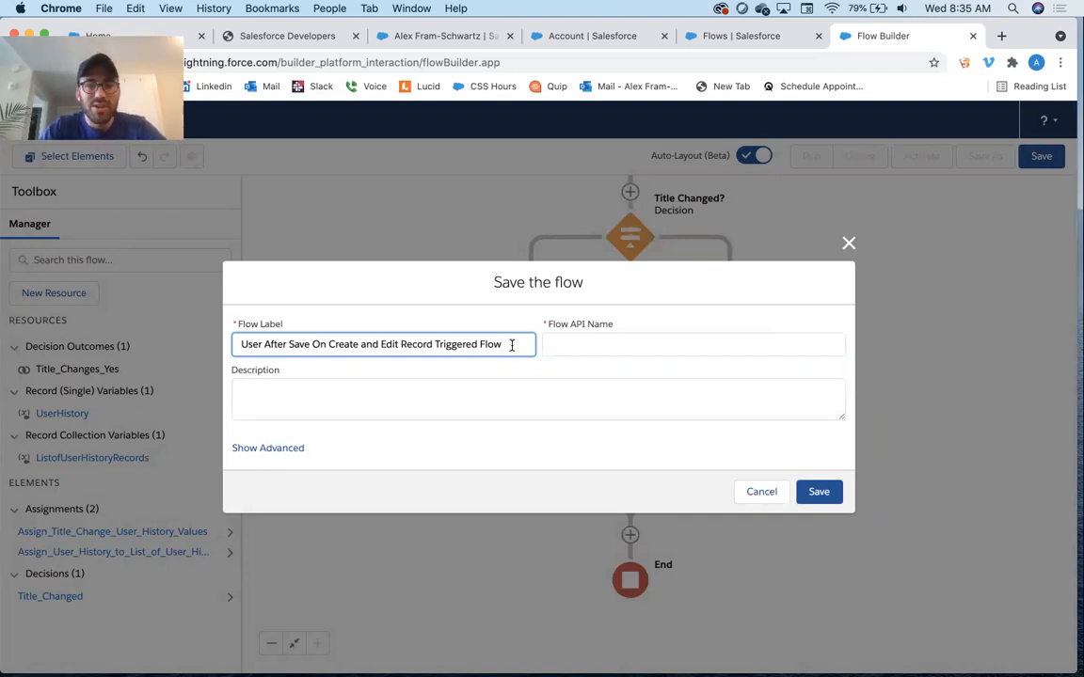
Copy the flow label into the description and save the flow
{"action": "left_click_drag", "start_coordinate": [511, 345], "coordinate": [217, 324]}
{"action": "key", "text": "cmd+c"}
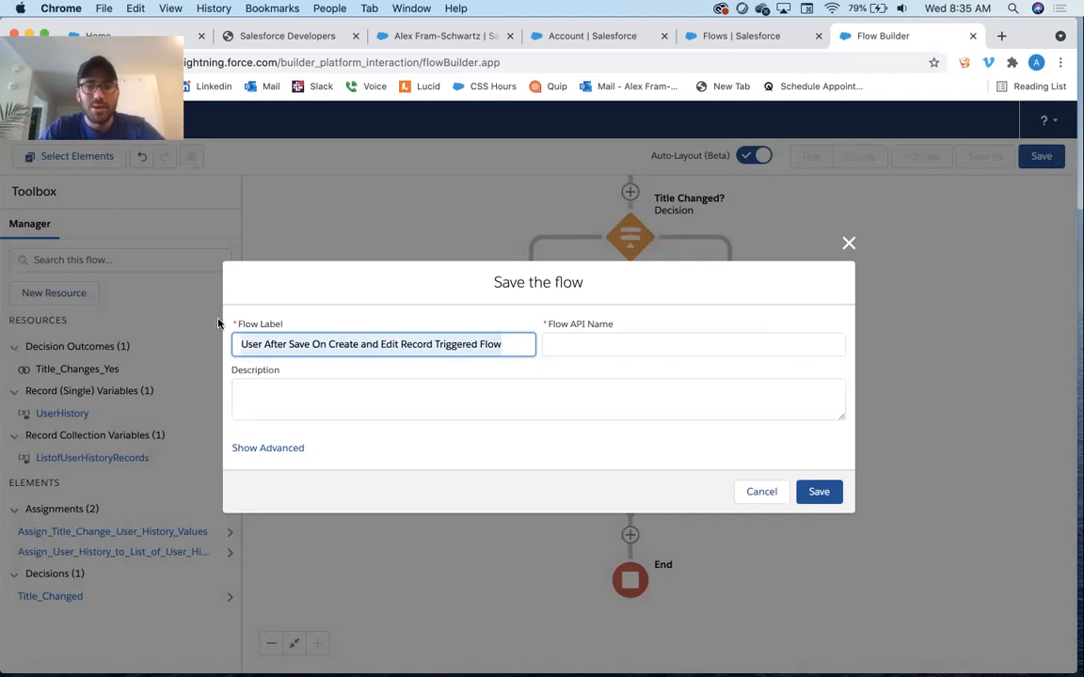
{"action": "key", "text": "Tab"}
{"action": "key", "text": "Tab"}
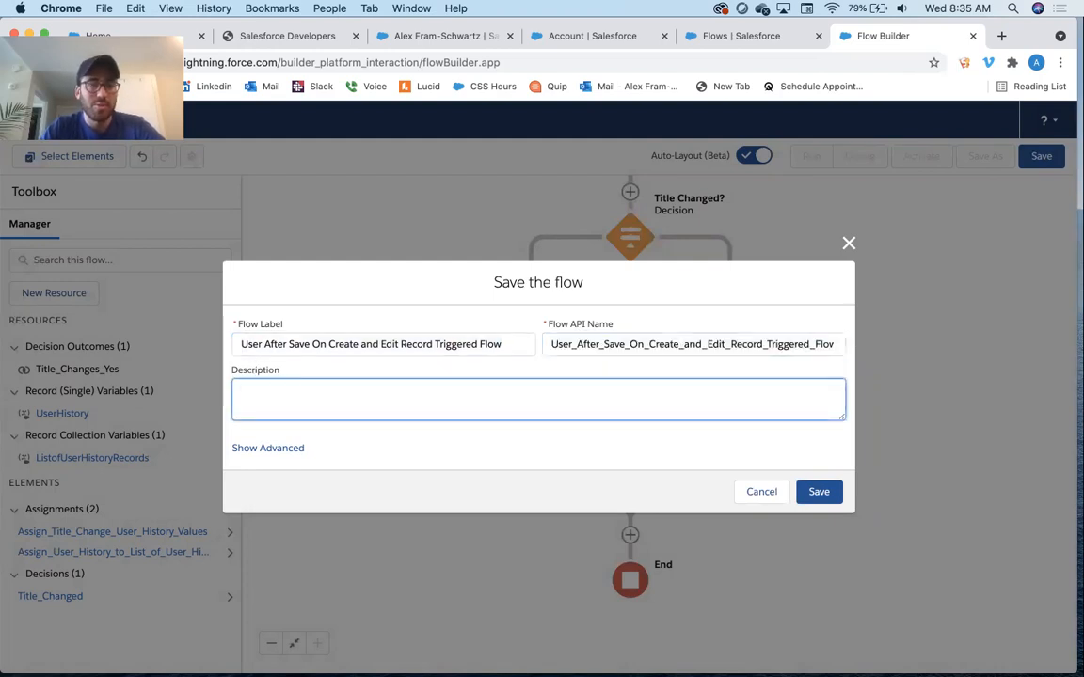
{"action": "key", "text": "cmd+v"}
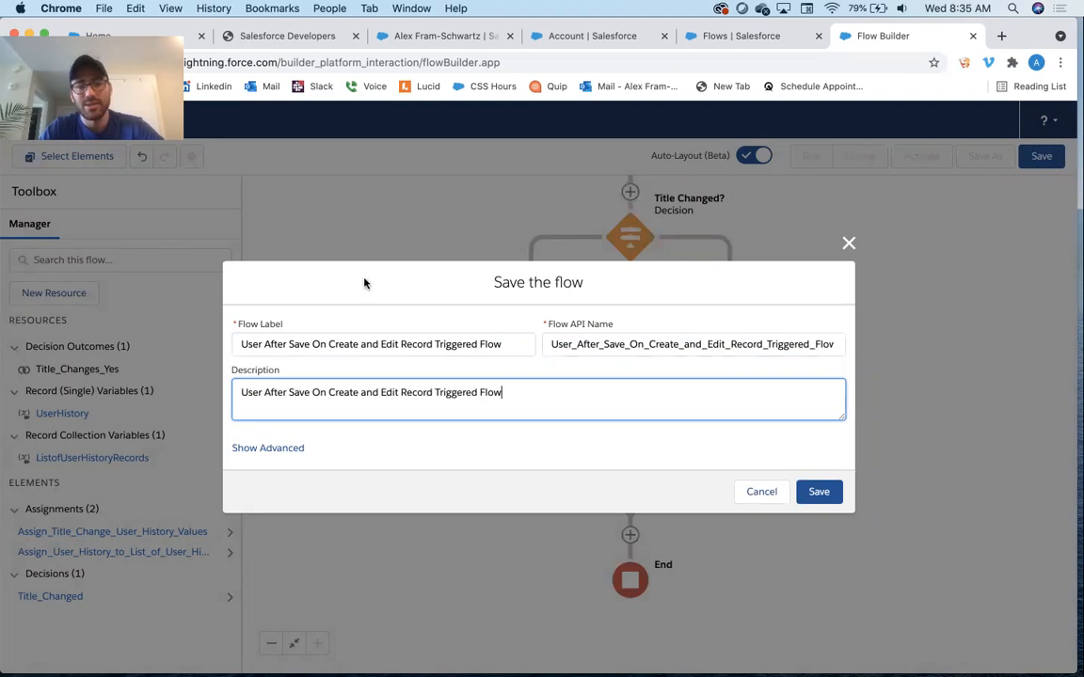
{"action": "left_click", "coordinate": [818, 491]}
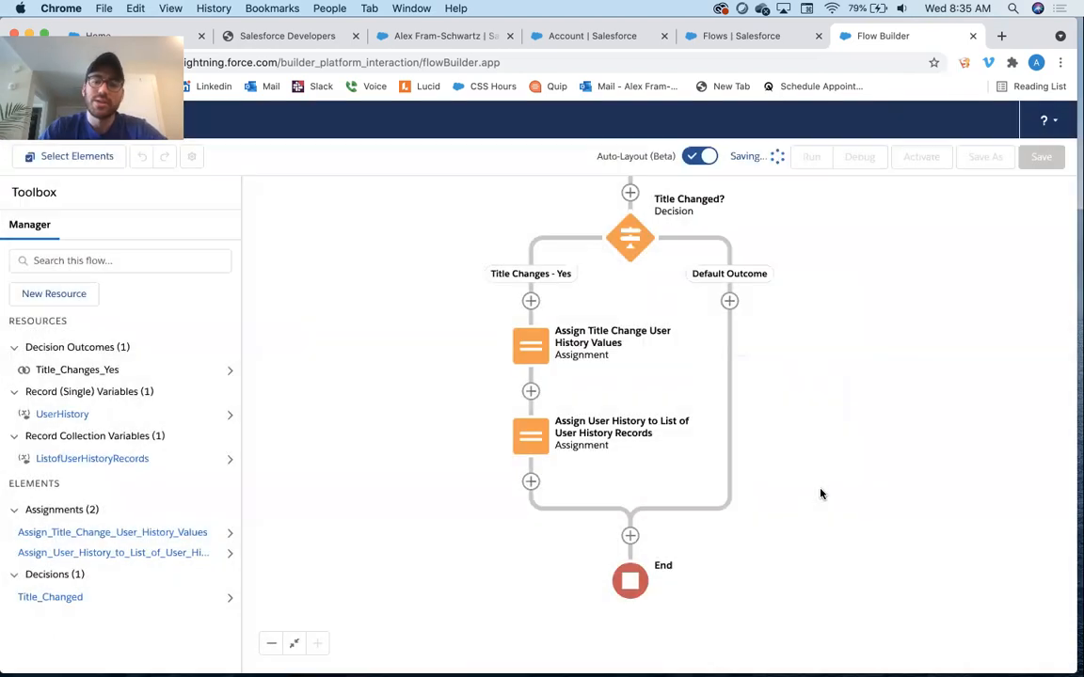
Activate the saved flow
{"action": "left_click", "coordinate": [919, 167]}
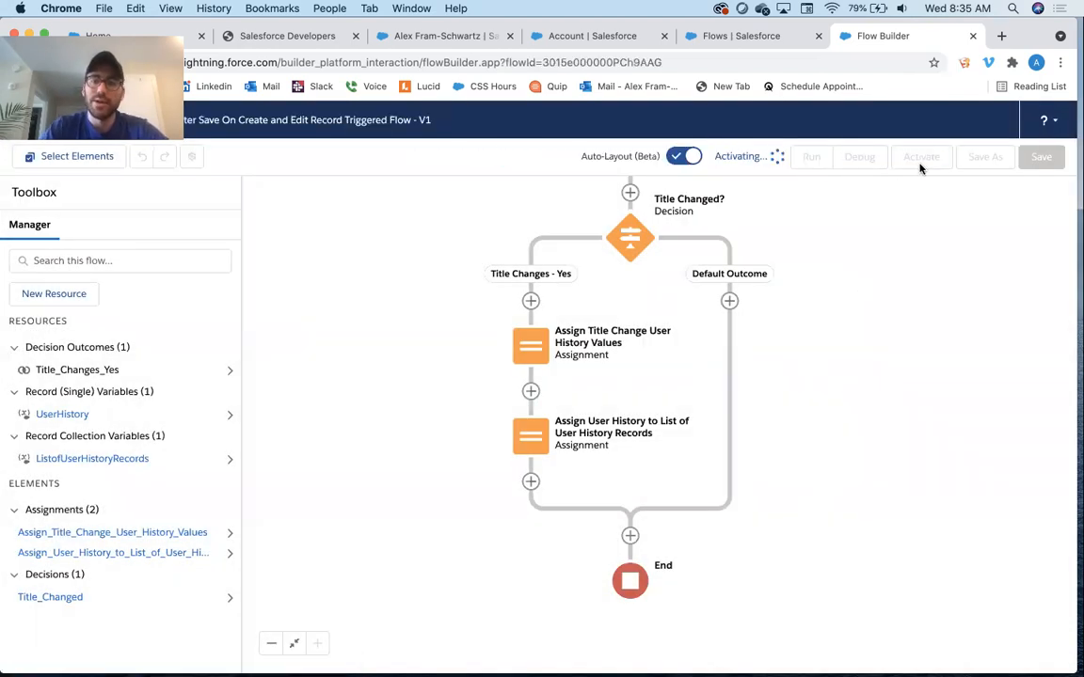
{"action": "scroll", "coordinate": [900, 300], "scroll_direction": "down", "scroll_amount": 1}
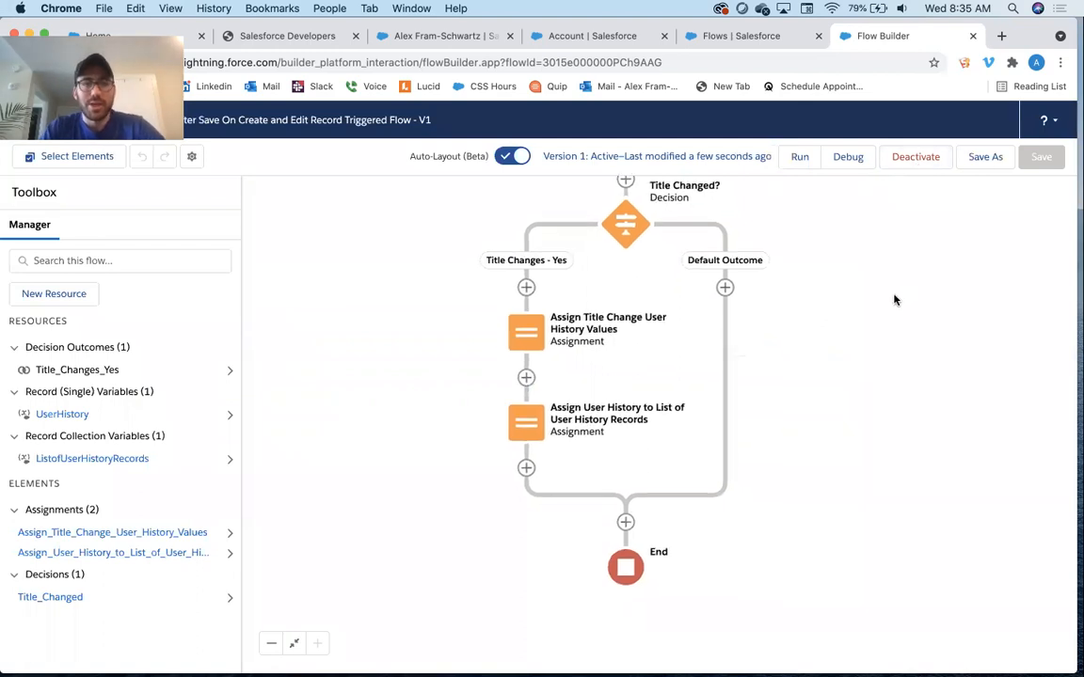
{"action": "scroll", "coordinate": [894, 298], "scroll_direction": "up", "scroll_amount": 2}
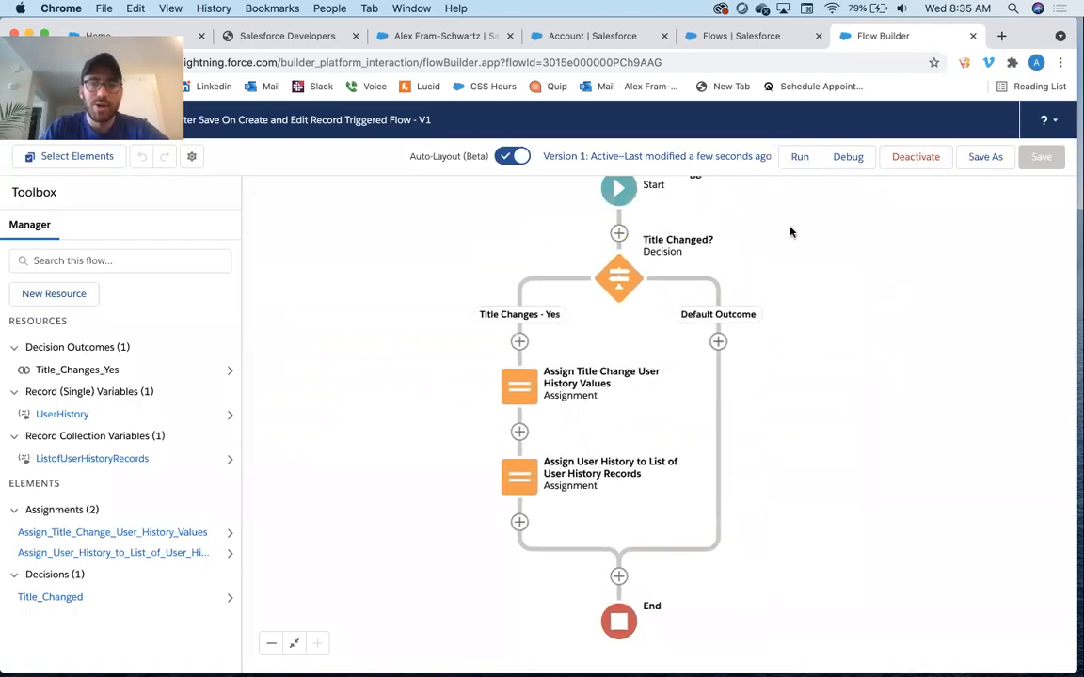
{"action": "scroll", "coordinate": [756, 273], "scroll_direction": "up", "scroll_amount": 2}
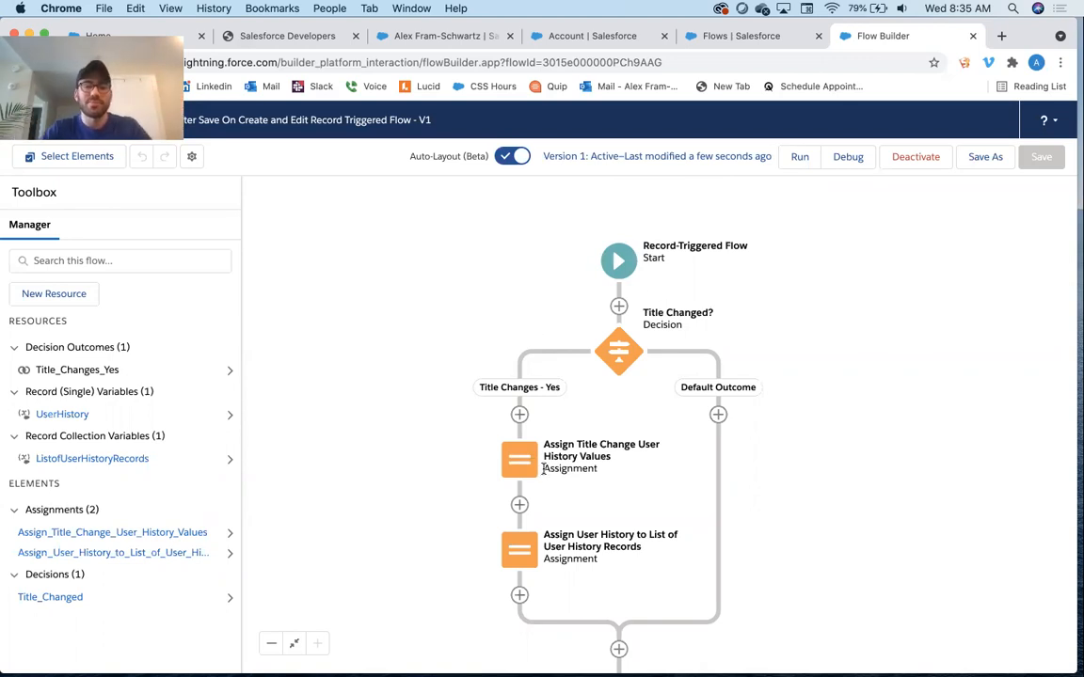
{"action": "scroll", "coordinate": [416, 516], "scroll_direction": "down", "scroll_amount": 3}
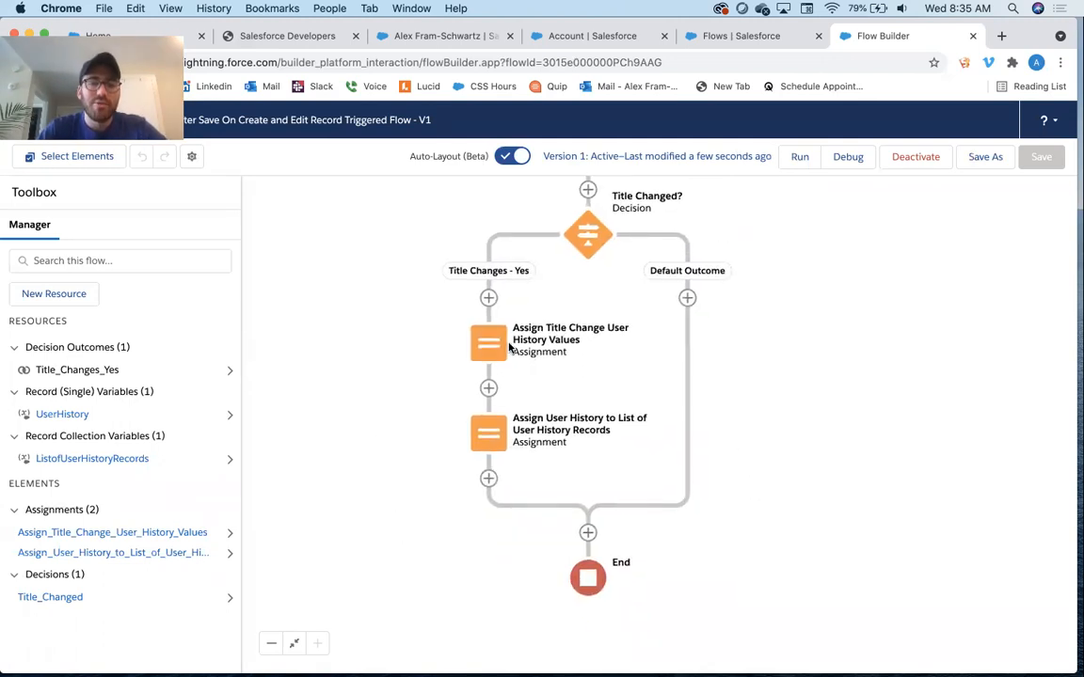
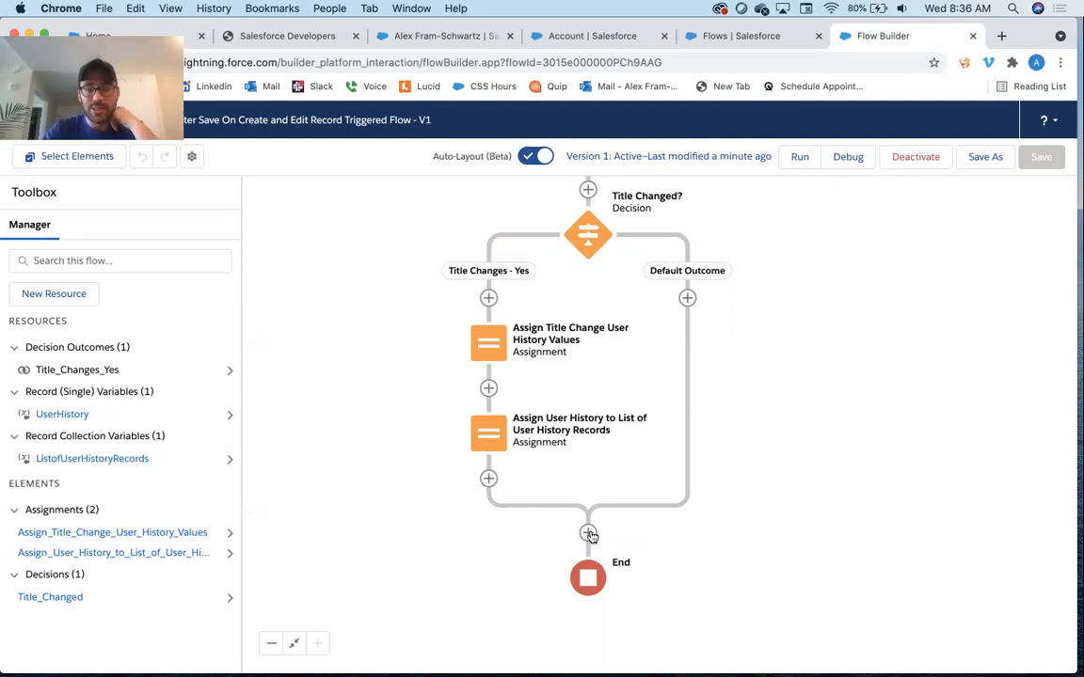
Add a Create Records element after the decision's merge point and label it "Create User History Records"
{"action": "left_click", "coordinate": [588, 533]}
{"action": "scroll", "coordinate": [614, 636], "scroll_direction": "down", "scroll_amount": 5}
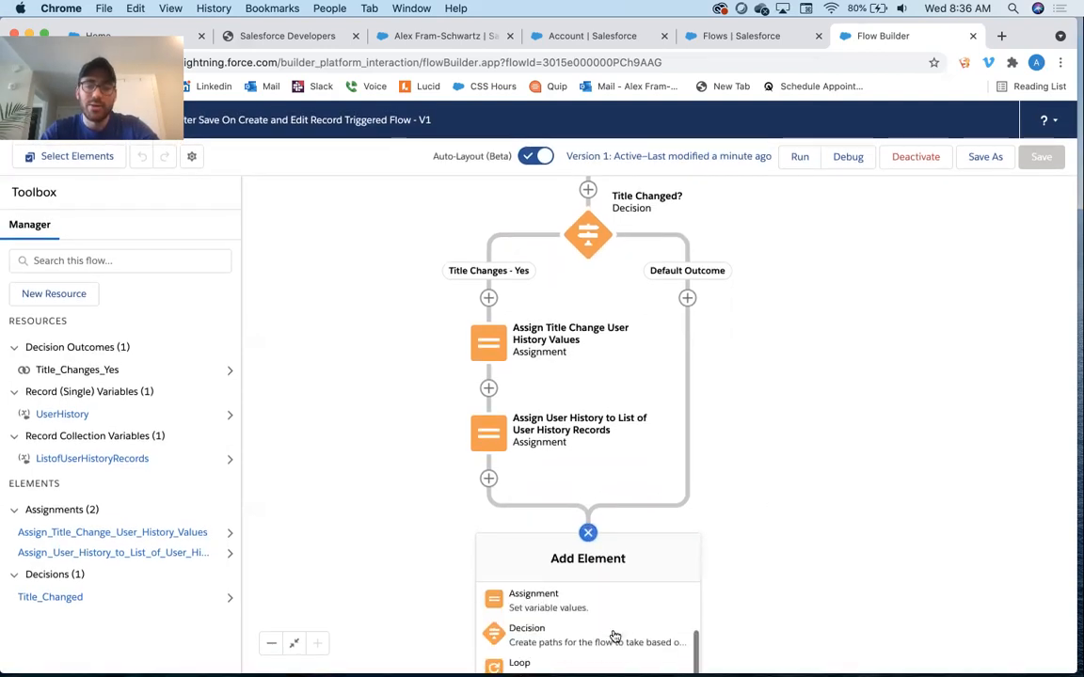
{"action": "left_click", "coordinate": [588, 653]}
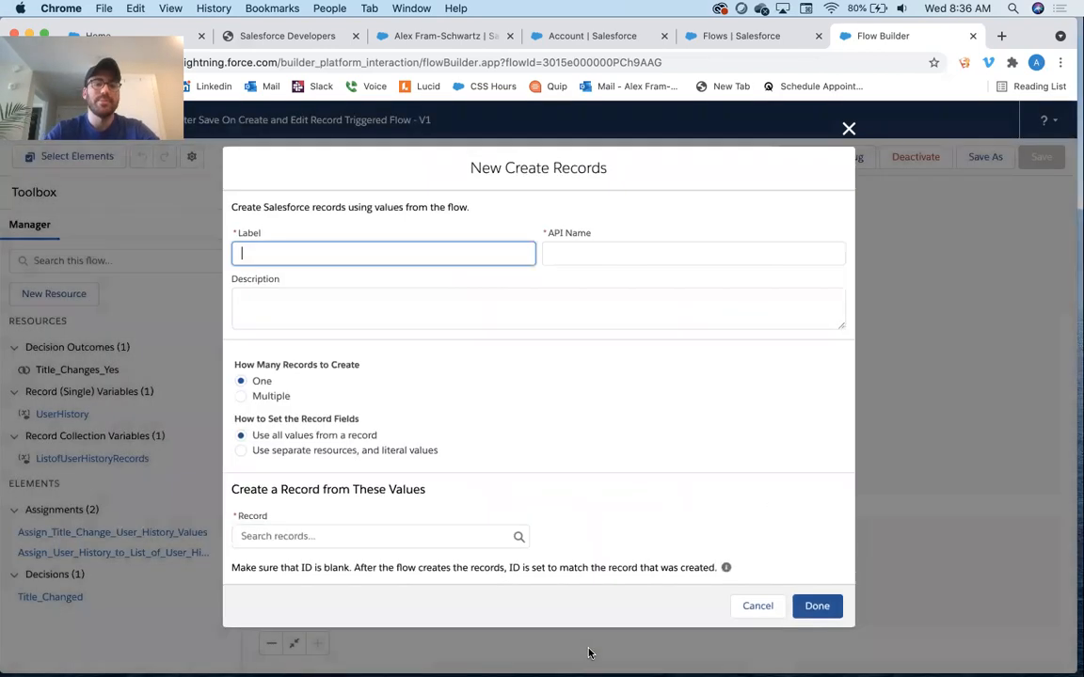
{"action": "type", "text": "Create "}
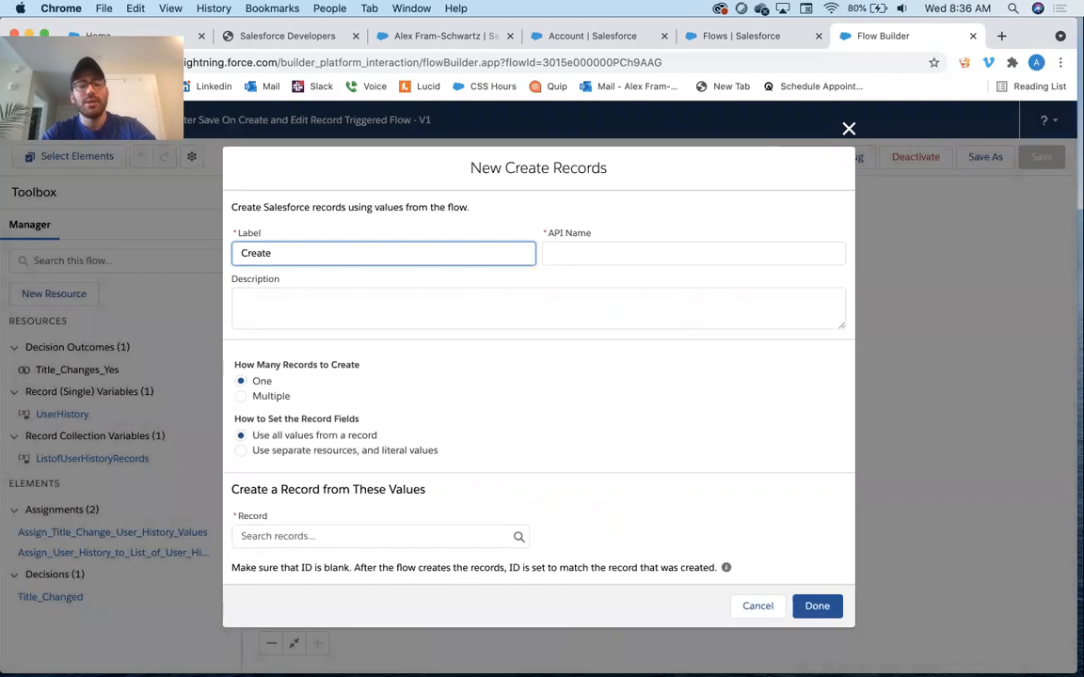
{"action": "type", "text": "User H"}
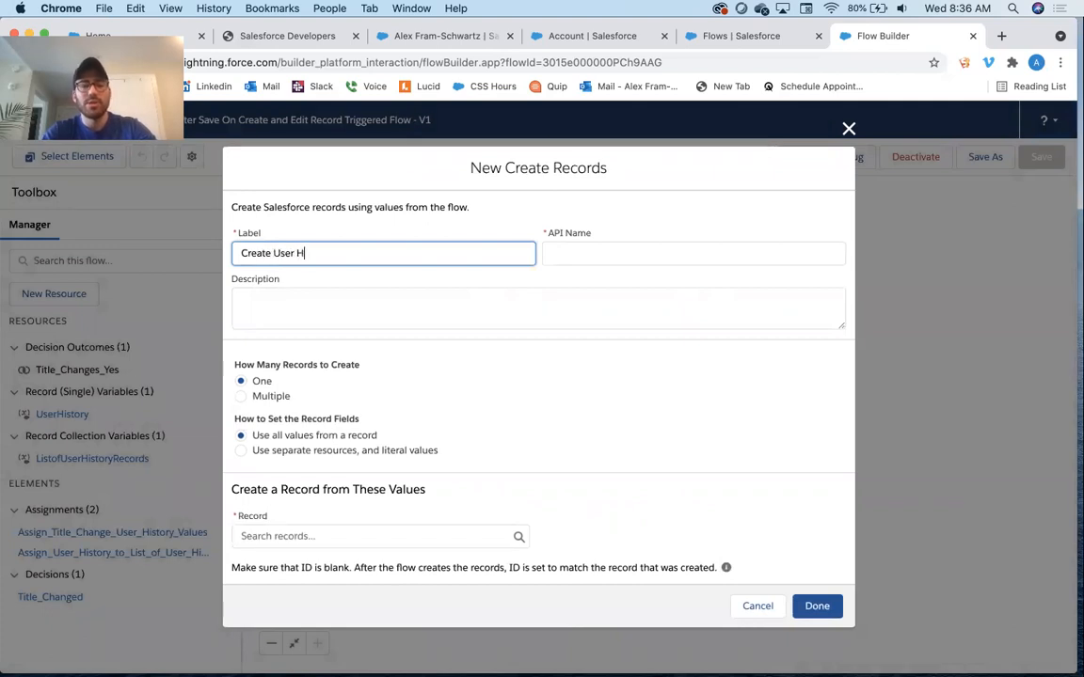
{"action": "type", "text": "istory Records"}
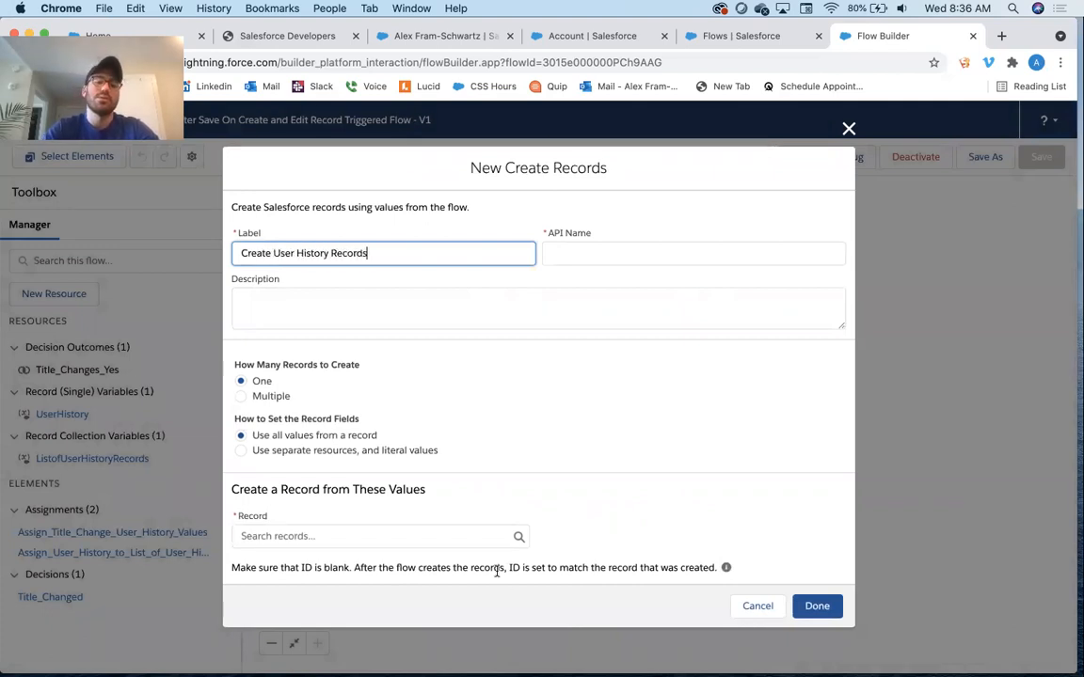
Copy the element label into its description
{"action": "key", "text": "super+a"}
{"action": "key", "text": "super+c"}
{"action": "key", "text": "Tab"}
{"action": "left_click", "coordinate": [309, 299]}
{"action": "key", "text": "super+v"}
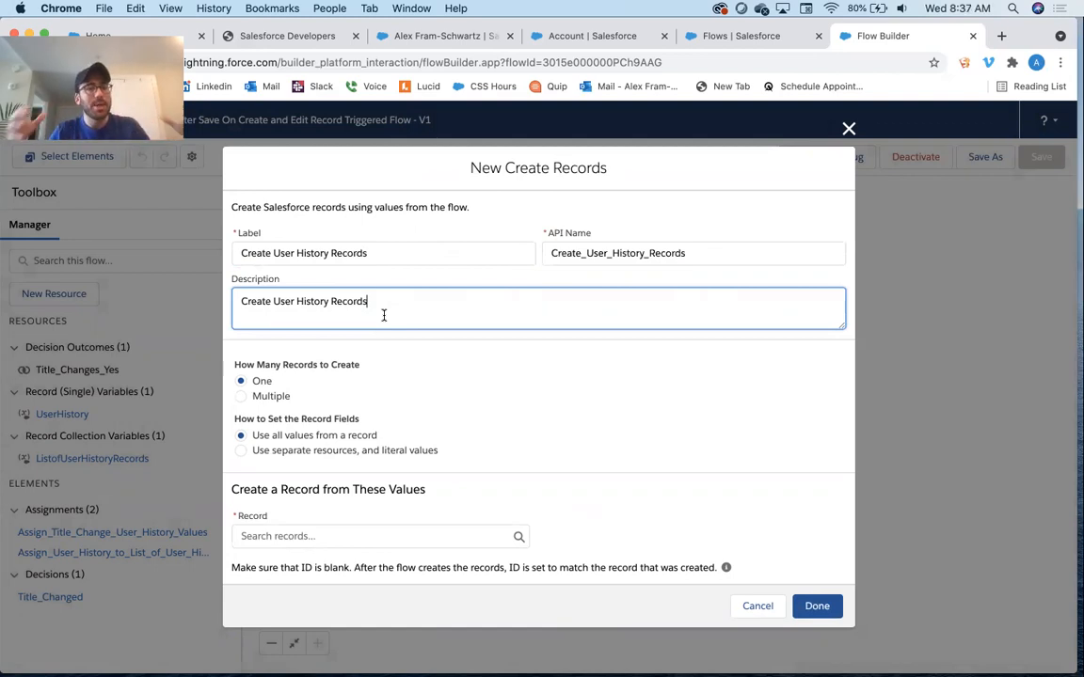
Set the element to create multiple records from the ListofUserHistoryRecords collection and finish the element
{"action": "left_click", "coordinate": [263, 394]}
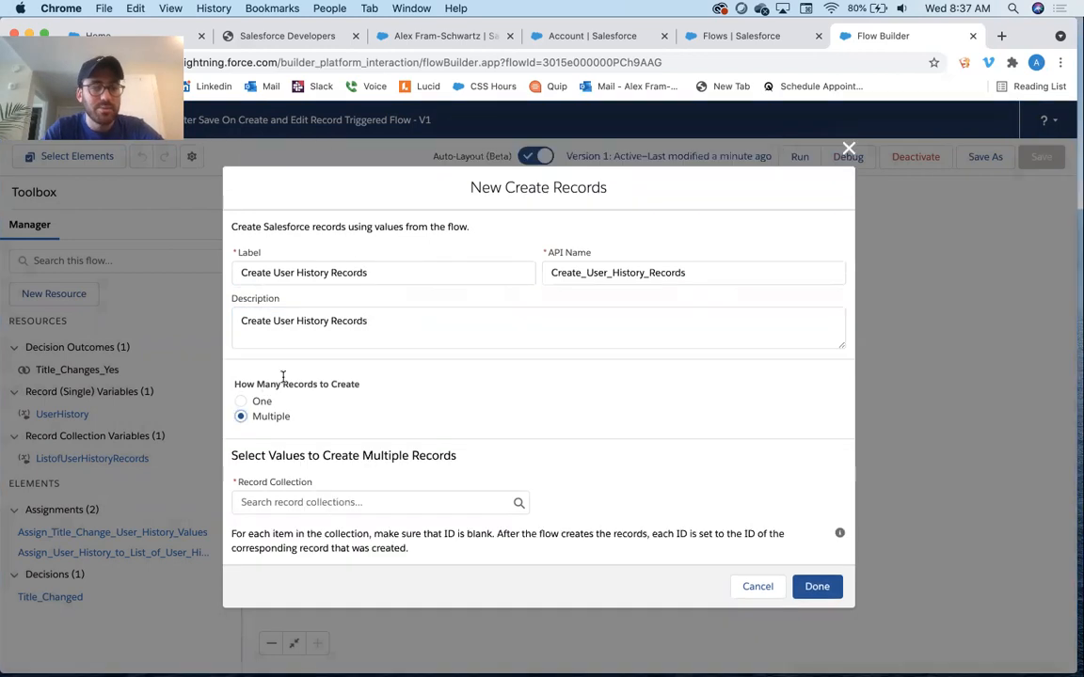
{"action": "left_click", "coordinate": [288, 503]}
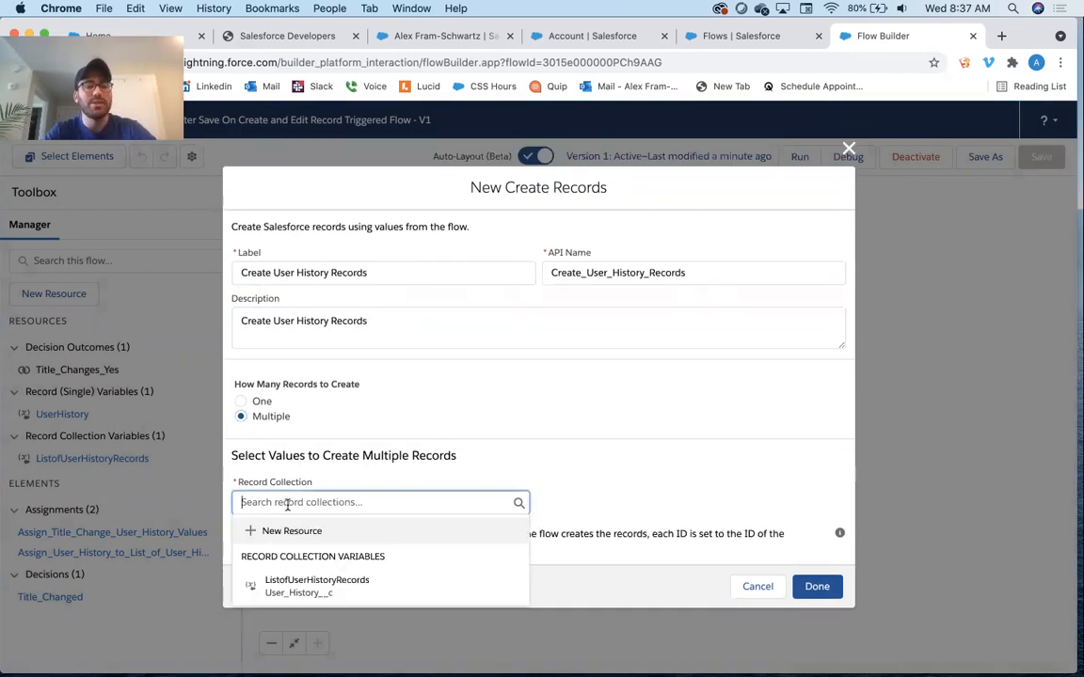
{"action": "left_click", "coordinate": [320, 593]}
{"action": "left_click", "coordinate": [468, 401]}
{"action": "left_click", "coordinate": [815, 587]}
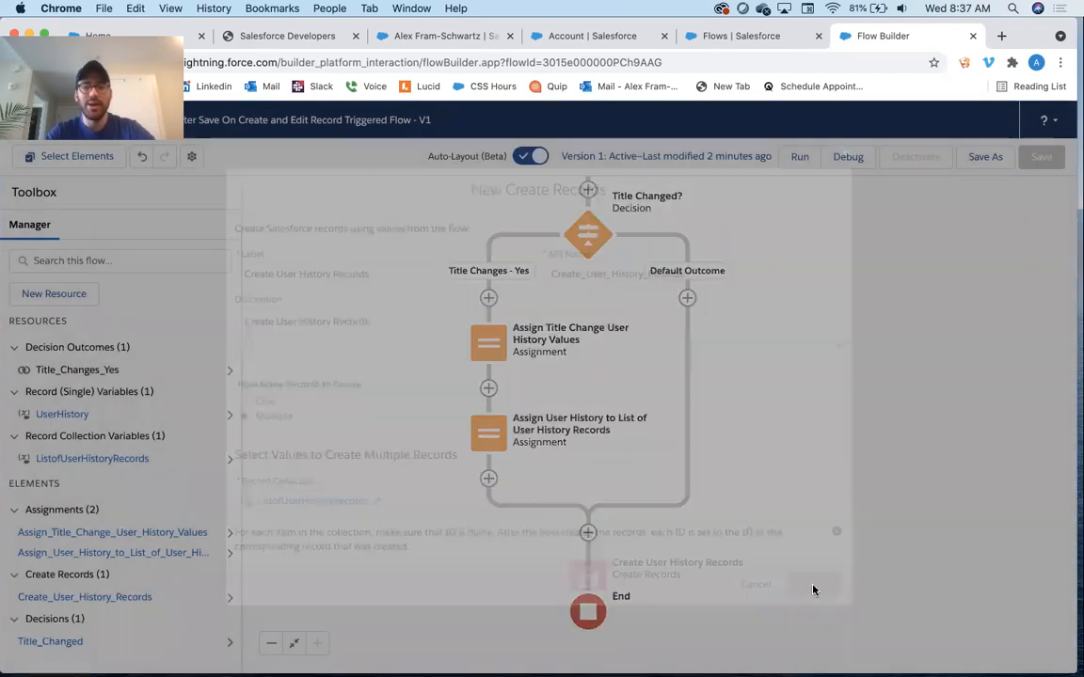
Save the flow as a new version and activate it
{"action": "left_click", "coordinate": [980, 158]}
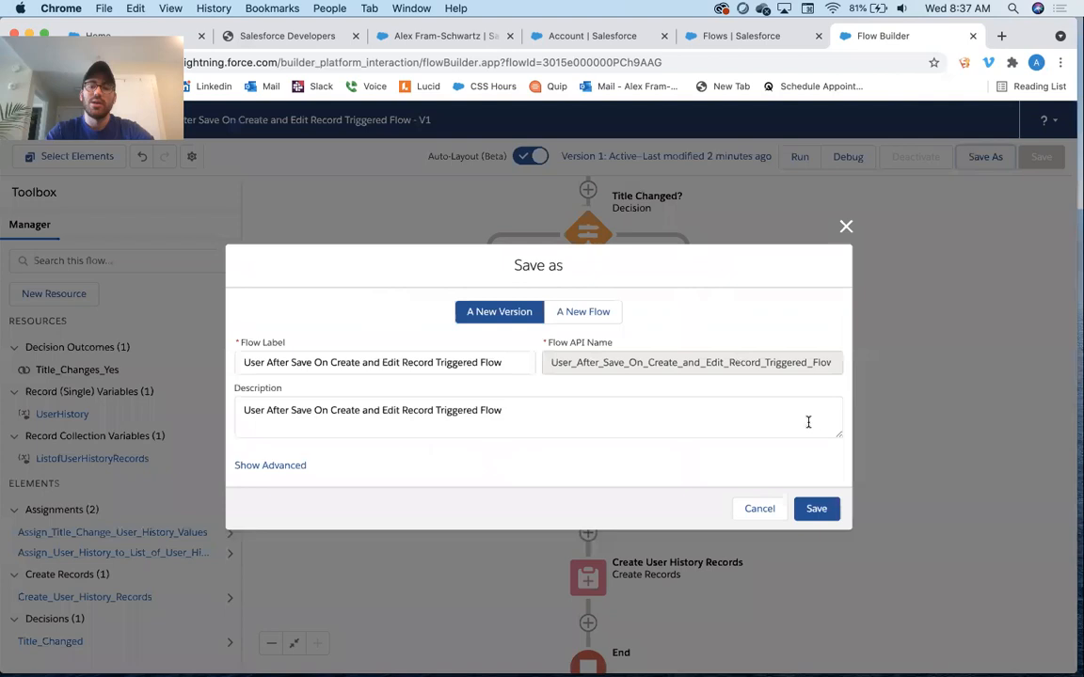
{"action": "left_click", "coordinate": [817, 508]}
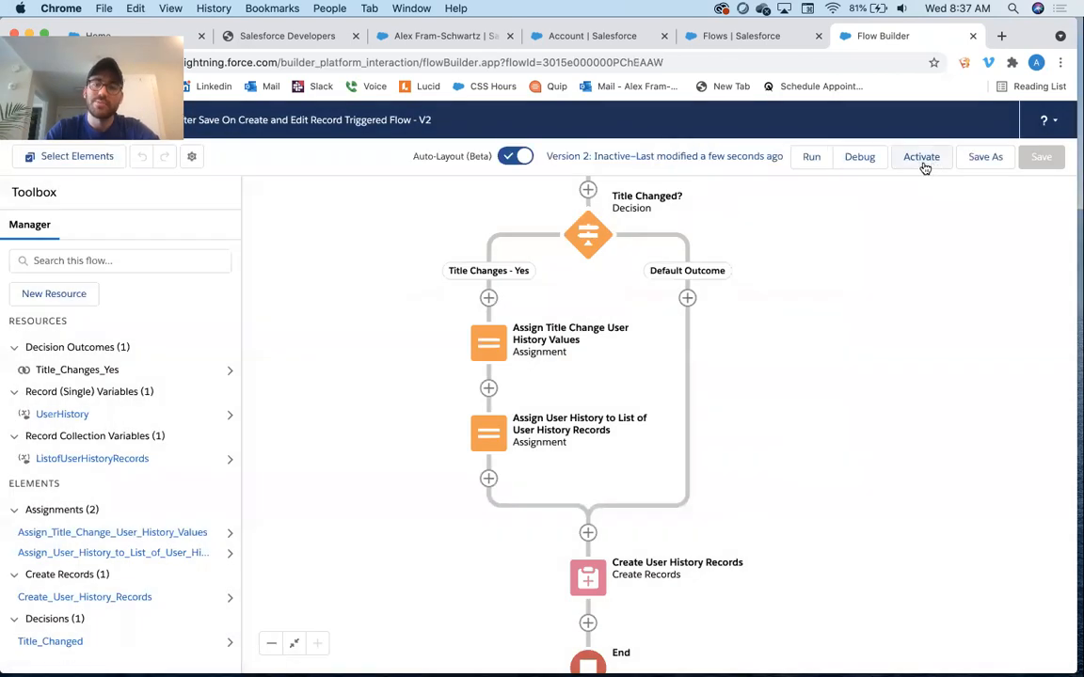
{"action": "left_click", "coordinate": [923, 166]}
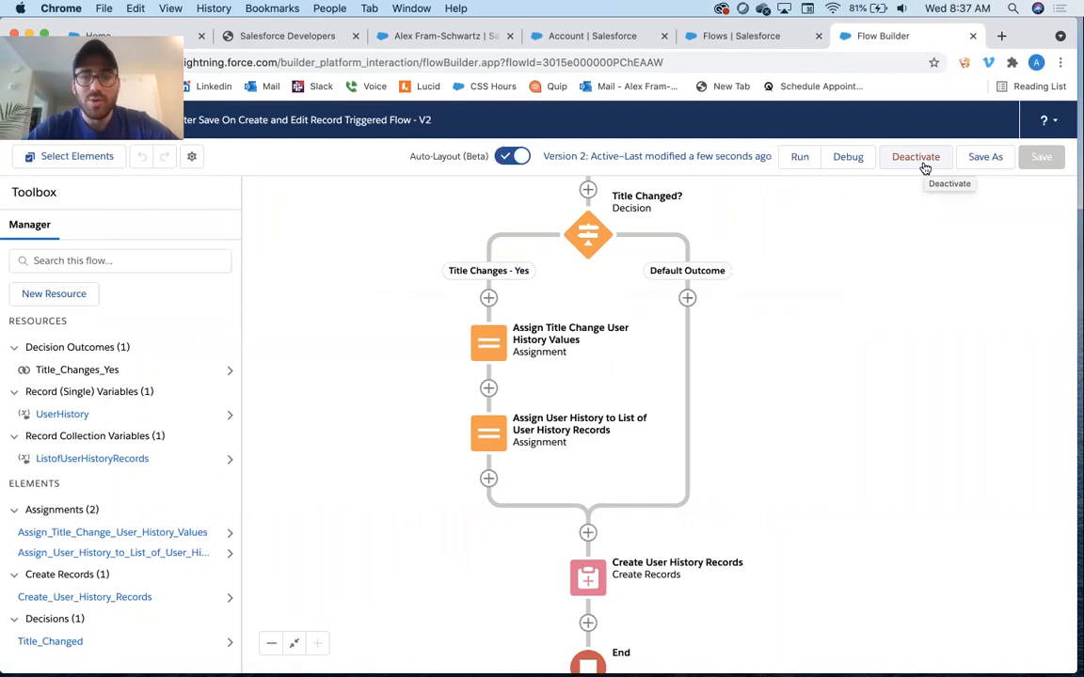
Open the user's record page through the People item in the Sales app
{"action": "scroll", "coordinate": [750, 241], "scroll_direction": "down", "scroll_amount": 3}
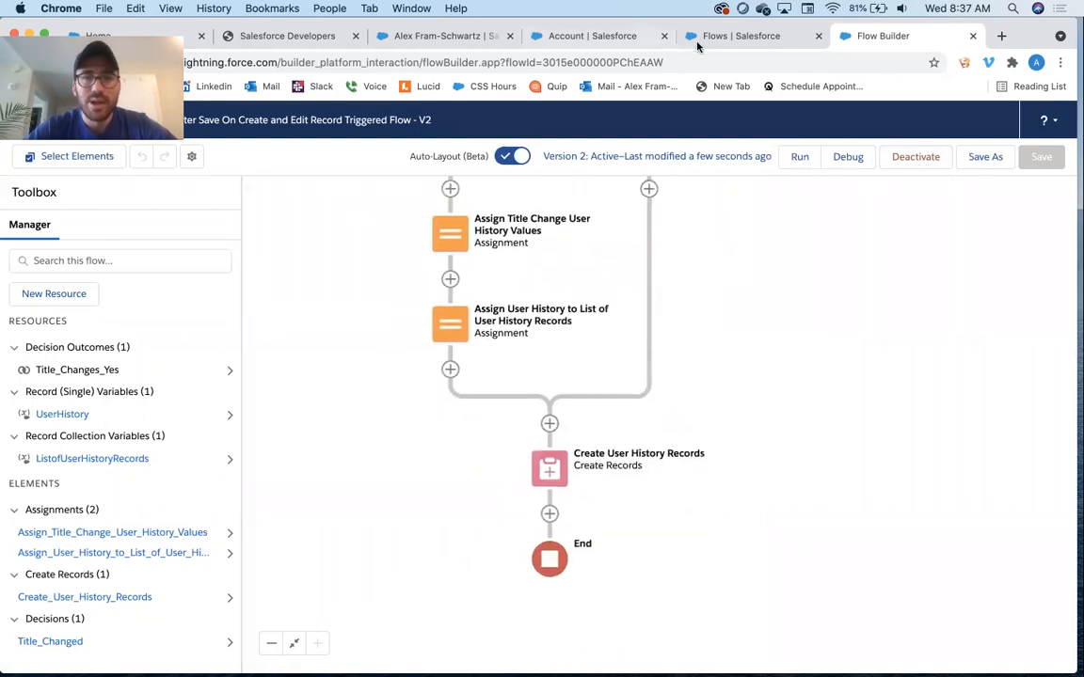
{"action": "left_click", "coordinate": [591, 38]}
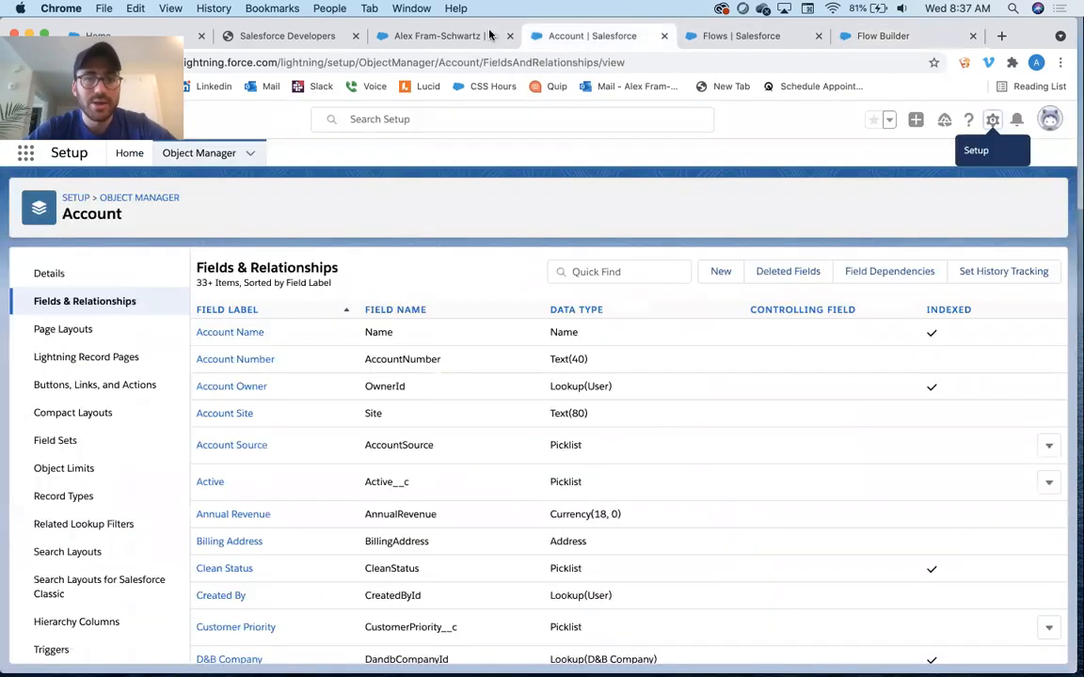
{"action": "left_click", "coordinate": [434, 38]}
{"action": "scroll", "coordinate": [610, 303], "scroll_direction": "down", "scroll_amount": 2}
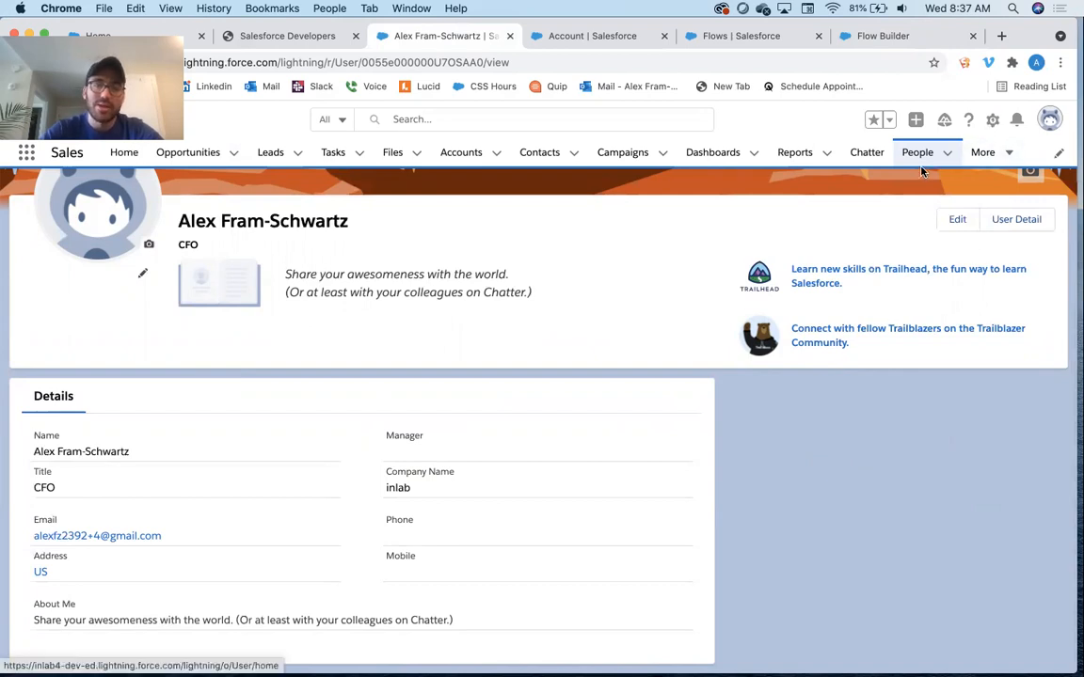
{"action": "left_click", "coordinate": [26, 153]}
{"action": "type", "text": "people"}
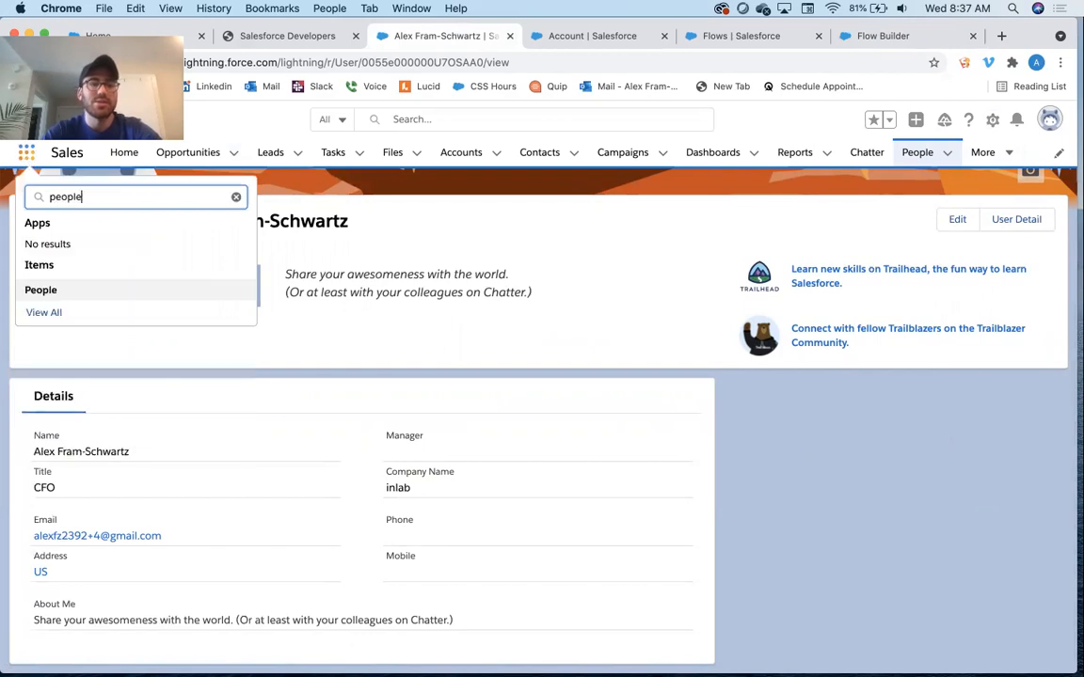
{"action": "left_click", "coordinate": [39, 292]}
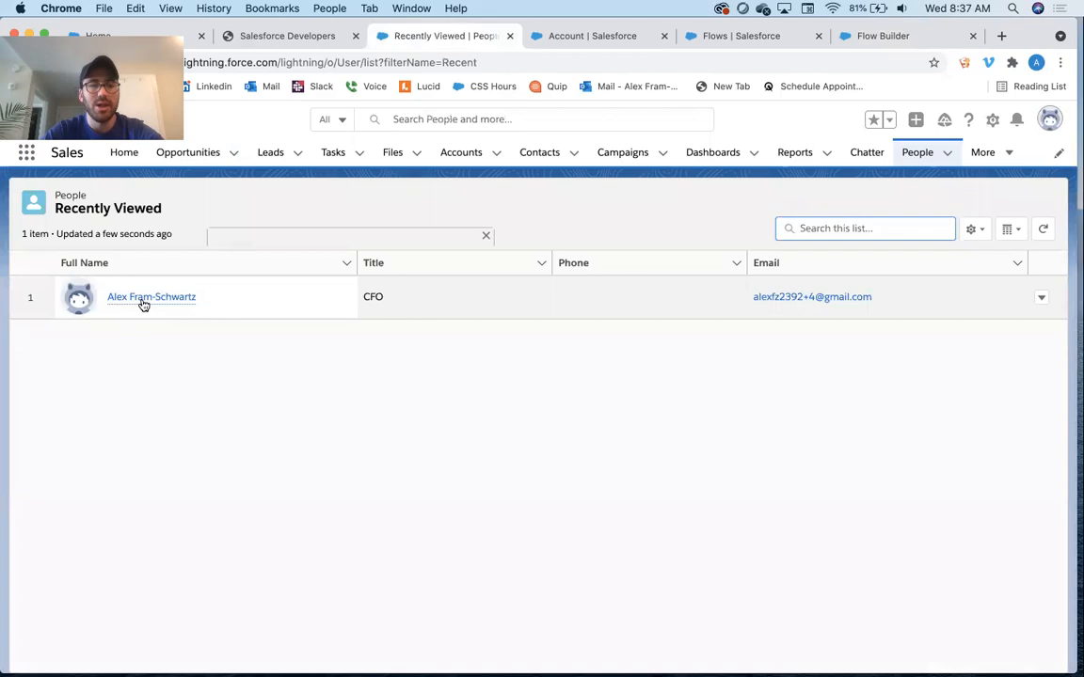
{"action": "left_click", "coordinate": [143, 301]}
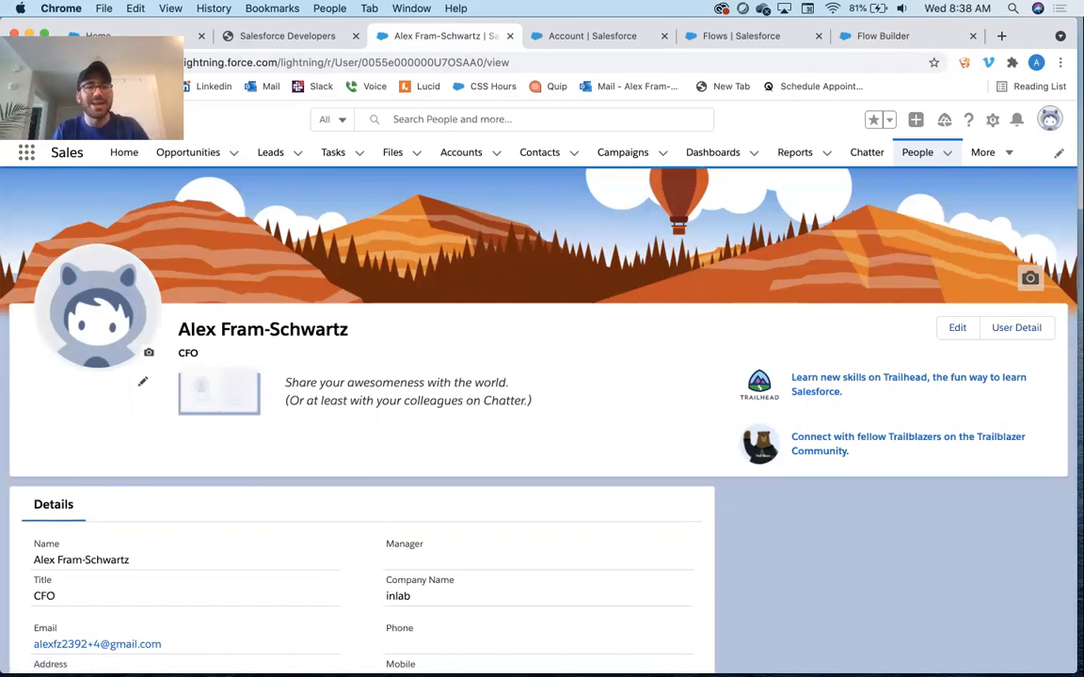
Open the User record page for editing in Lightning App Builder
{"action": "left_click", "coordinate": [993, 121]}
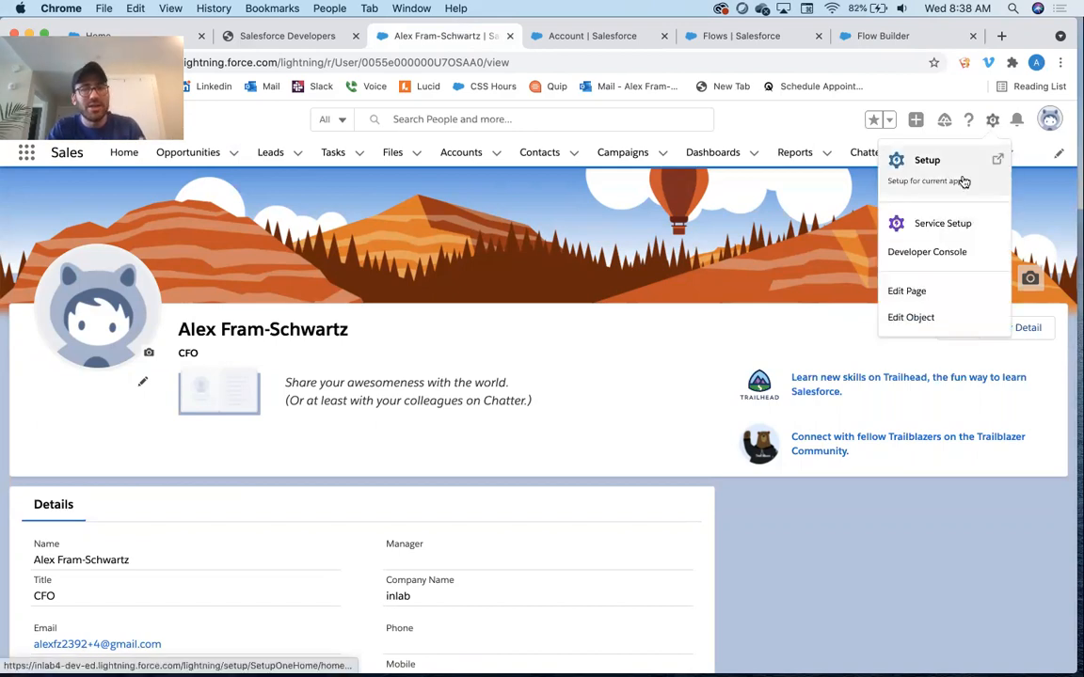
{"action": "left_click", "coordinate": [991, 123]}
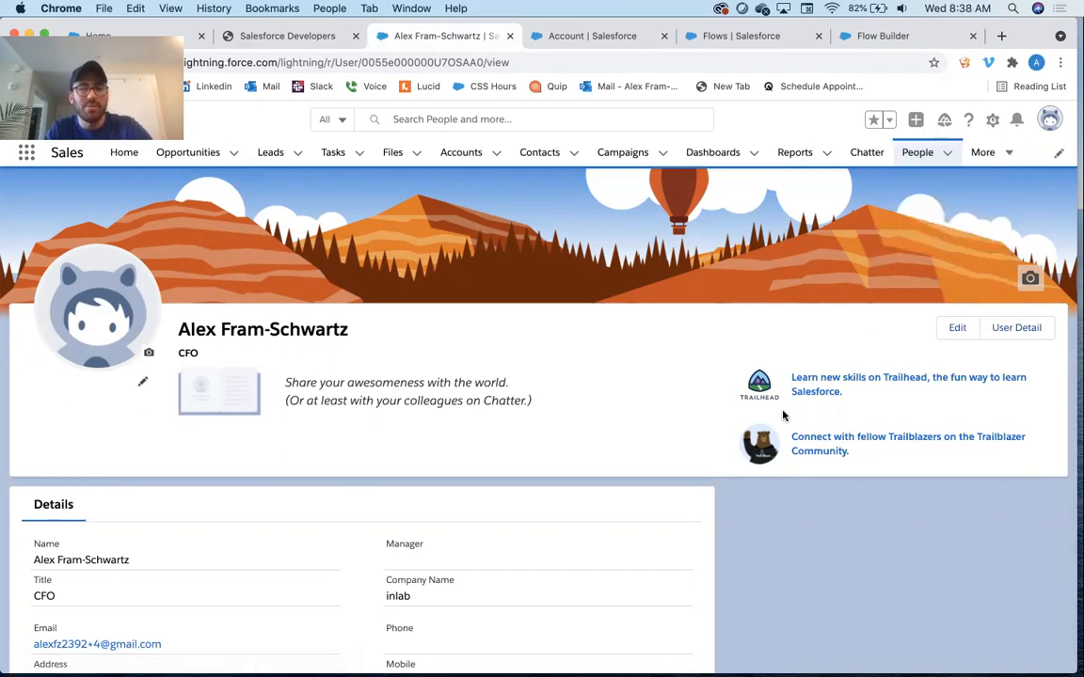
{"action": "scroll", "coordinate": [782, 416], "scroll_direction": "down", "scroll_amount": 1}
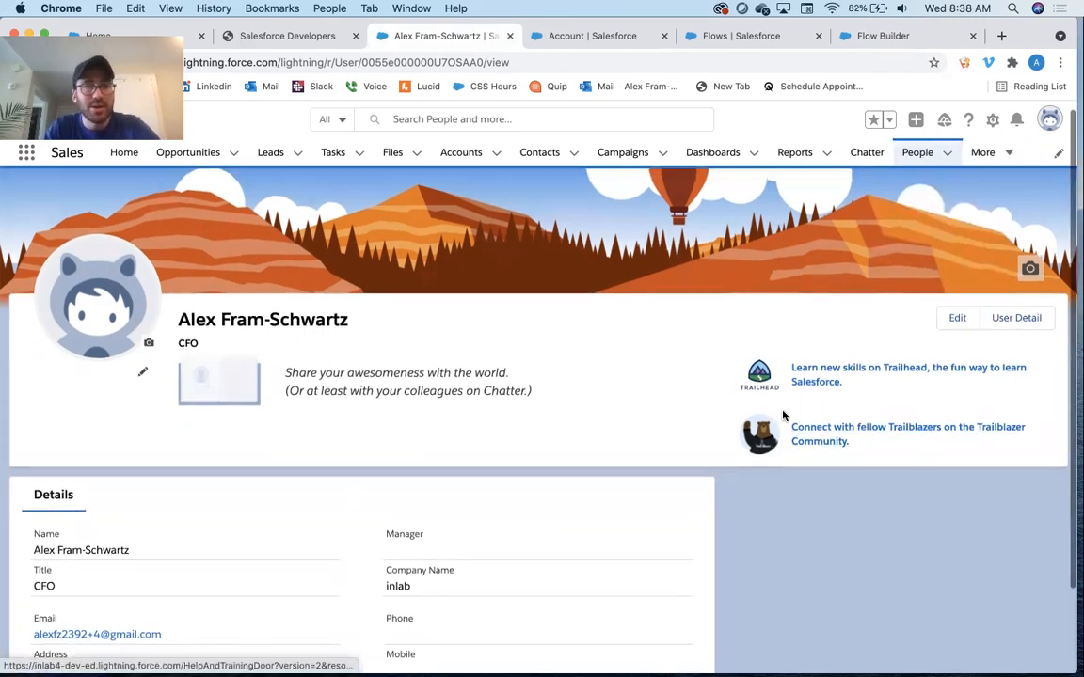
{"action": "scroll", "coordinate": [782, 416], "scroll_direction": "up", "scroll_amount": 1}
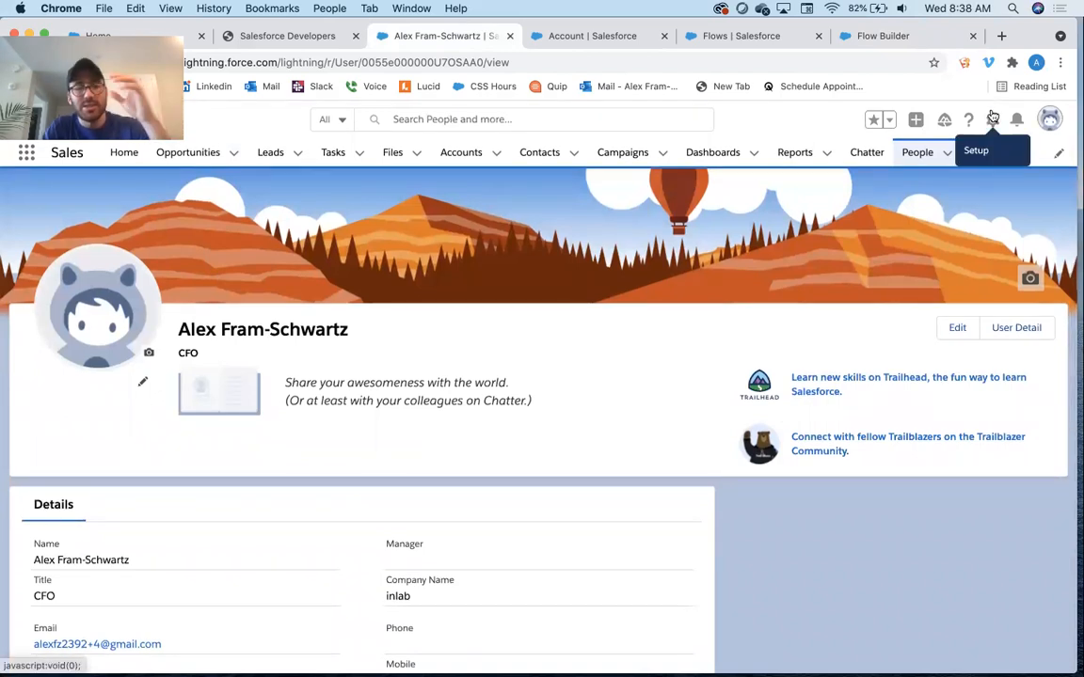
{"action": "left_click", "coordinate": [993, 119]}
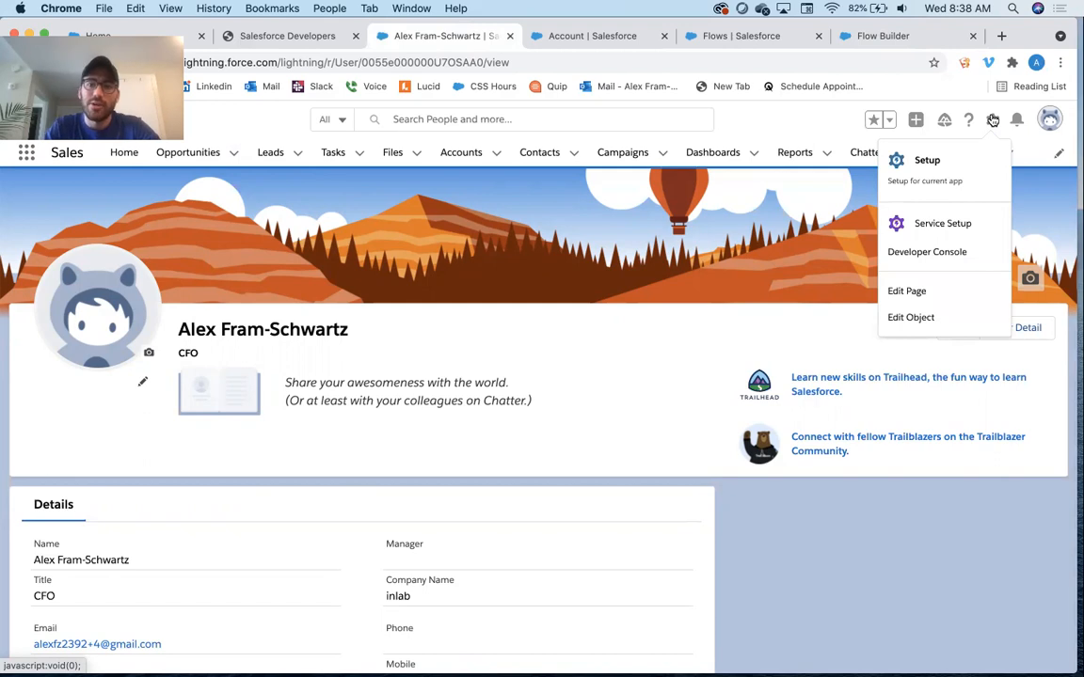
{"action": "left_click", "coordinate": [940, 295]}
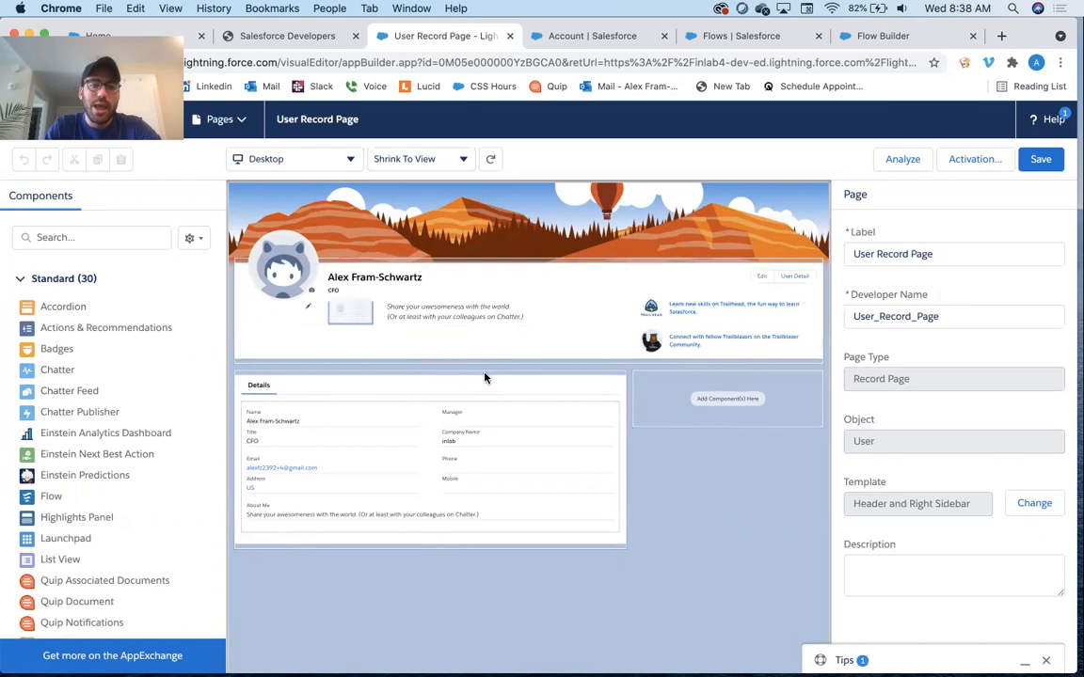
Search the components for "single" and place a Related List - Single component below the Details section
{"action": "left_click", "coordinate": [72, 240]}
{"action": "type", "text": "sing"}
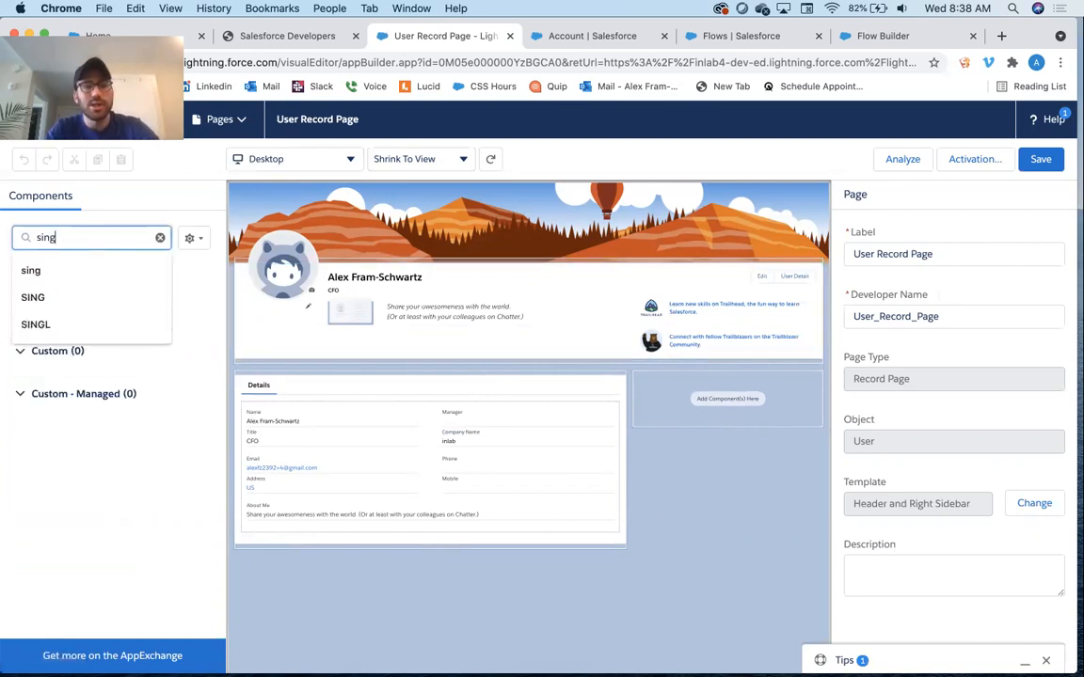
{"action": "type", "text": "le"}
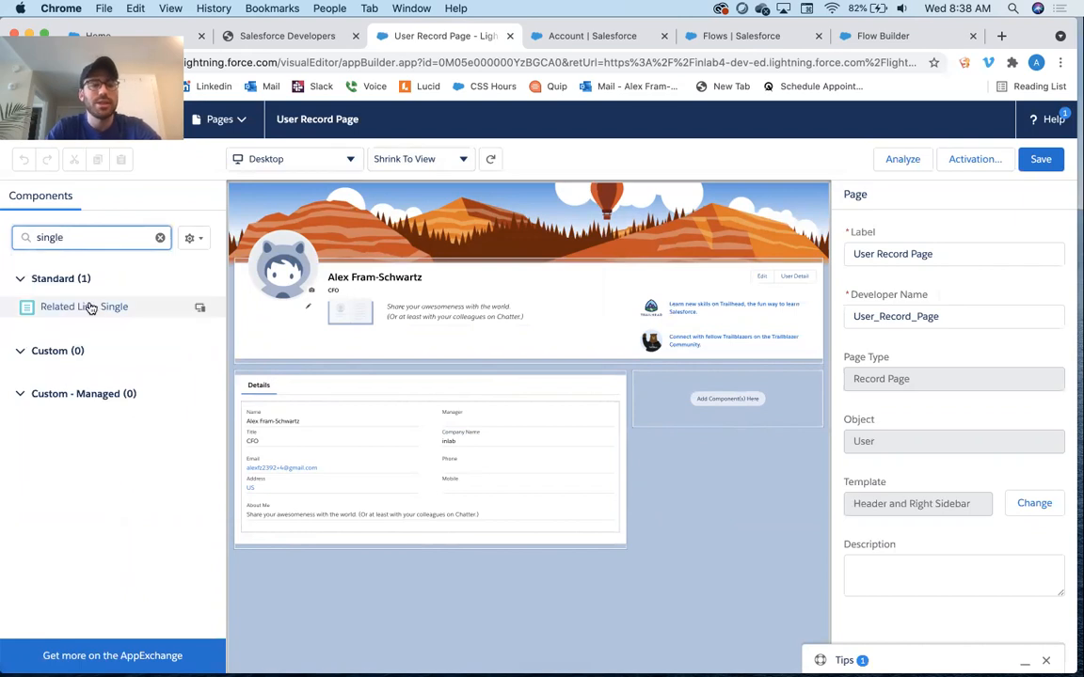
{"action": "left_click_drag", "start_coordinate": [95, 306], "coordinate": [484, 586]}
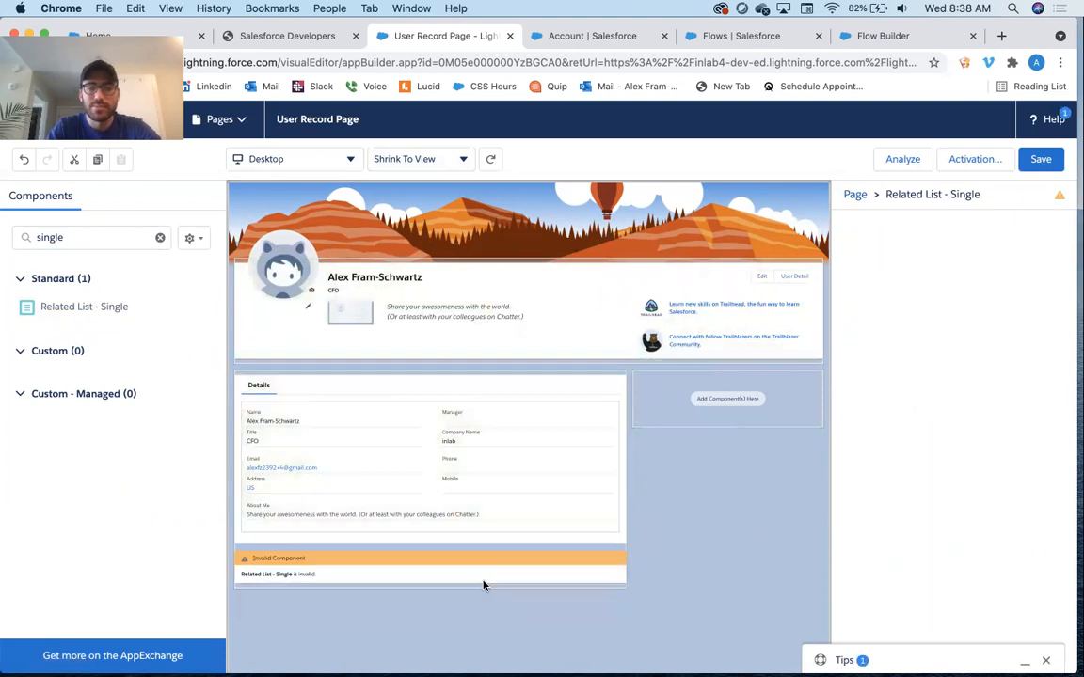
Search the component's related list options for a User History list
{"action": "left_click", "coordinate": [913, 316]}
{"action": "type", "text": "a"}
{"action": "key", "text": "BackSpace"}
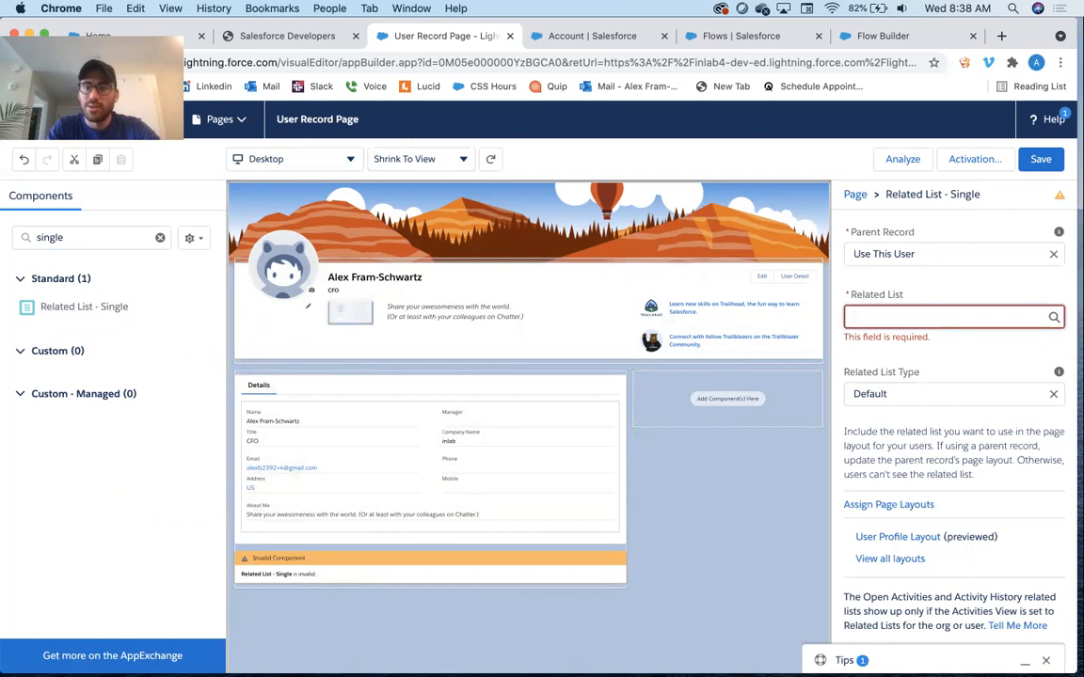
{"action": "type", "text": "u"}
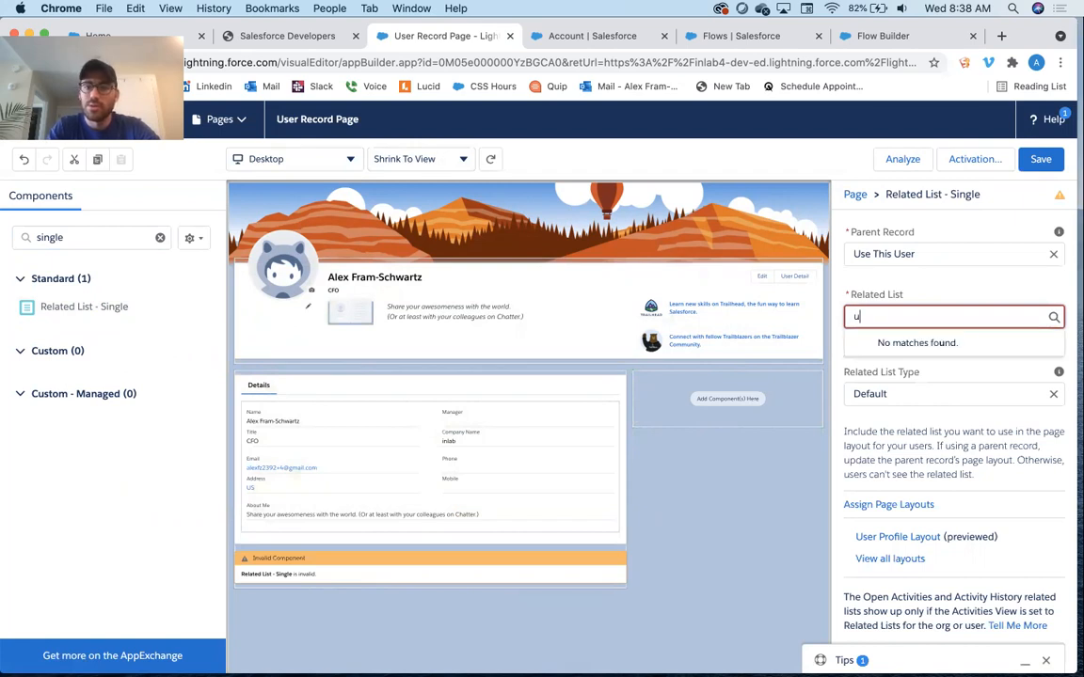
{"action": "type", "text": "s"}
{"action": "key", "text": "BackSpace"}
{"action": "key", "text": "BackSpace"}
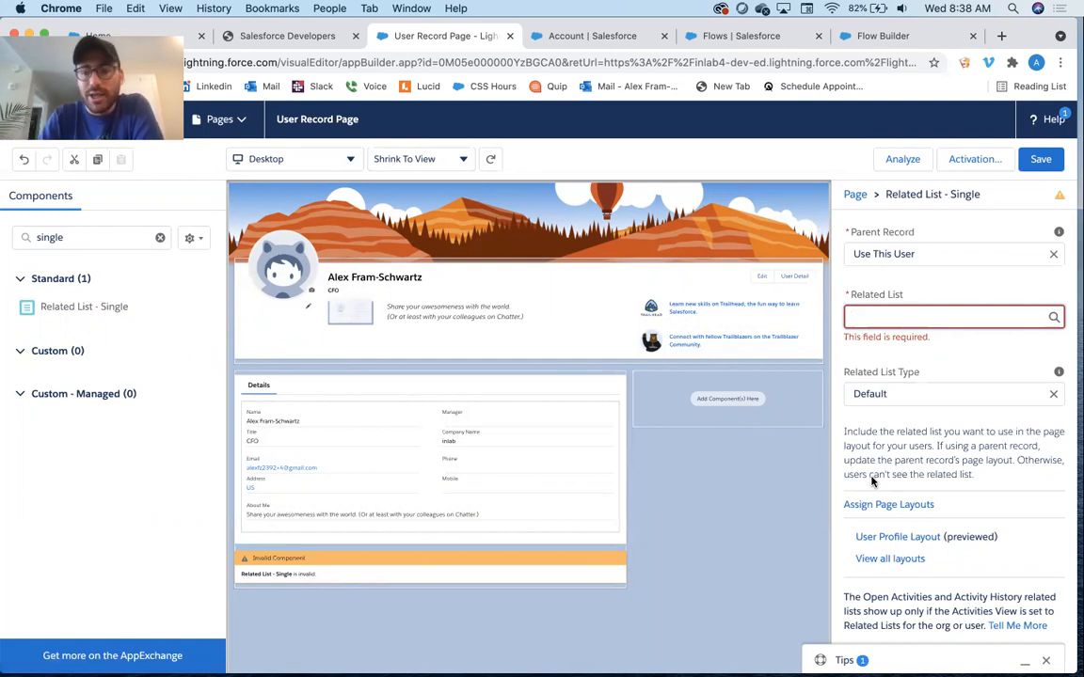
Open the User Profile Layout, add the User History (User) related list, save the layout, and return to the record page editor
{"action": "left_click", "coordinate": [887, 538]}
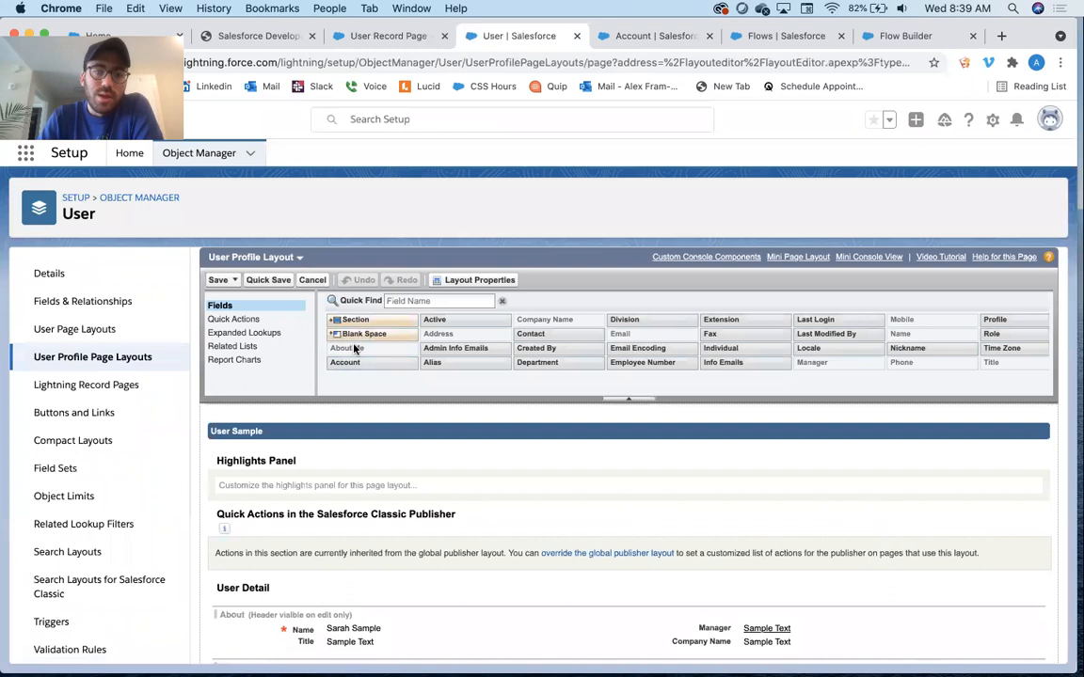
{"action": "left_click", "coordinate": [254, 346]}
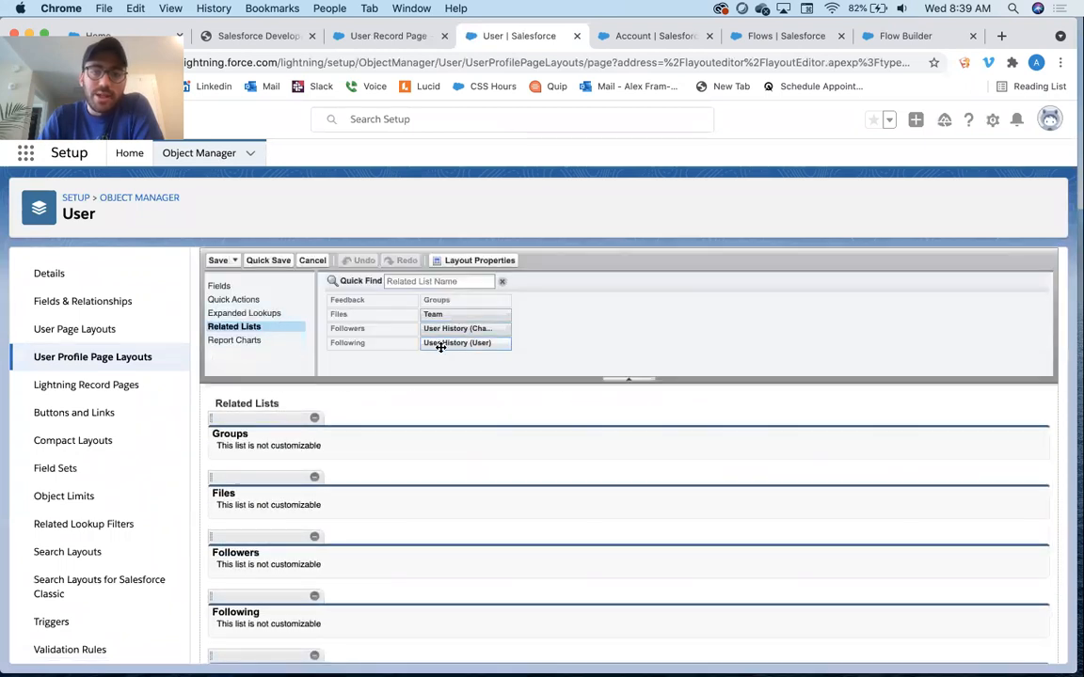
{"action": "left_click_drag", "start_coordinate": [483, 343], "coordinate": [341, 435]}
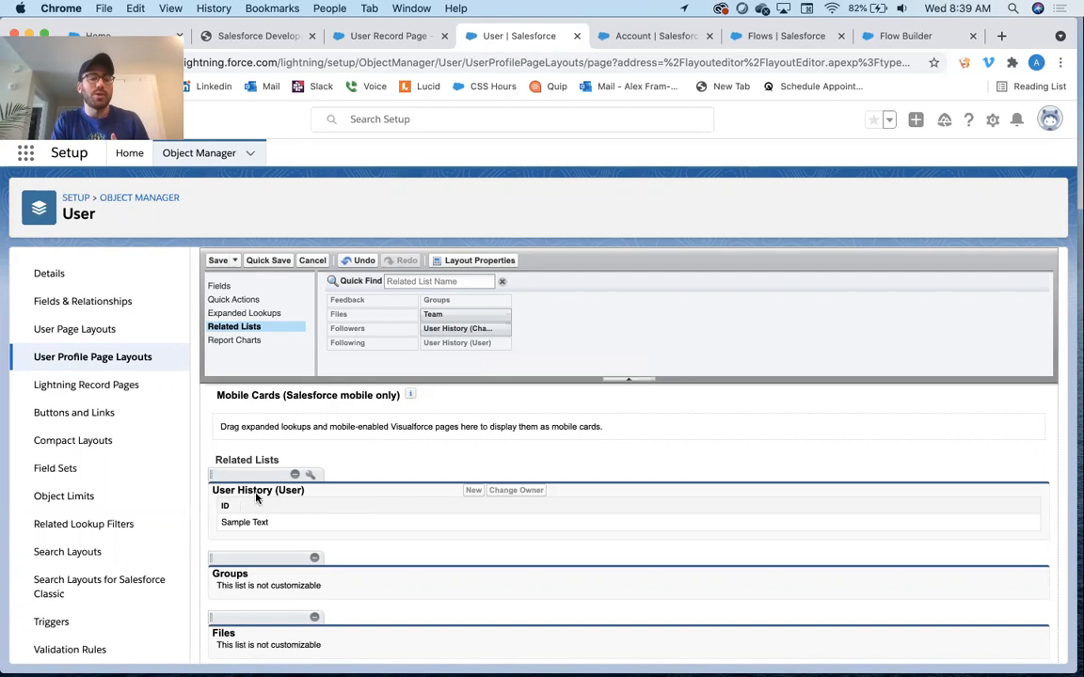
{"action": "left_click", "coordinate": [214, 260]}
{"action": "left_click", "coordinate": [563, 510]}
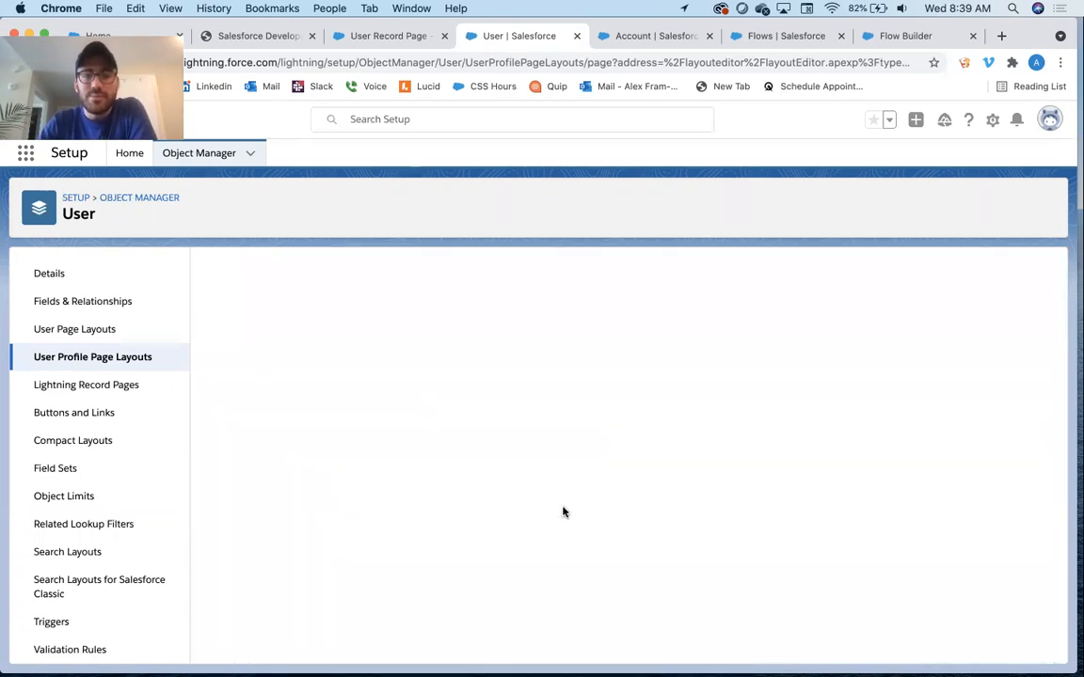
{"action": "left_click", "coordinate": [385, 37]}
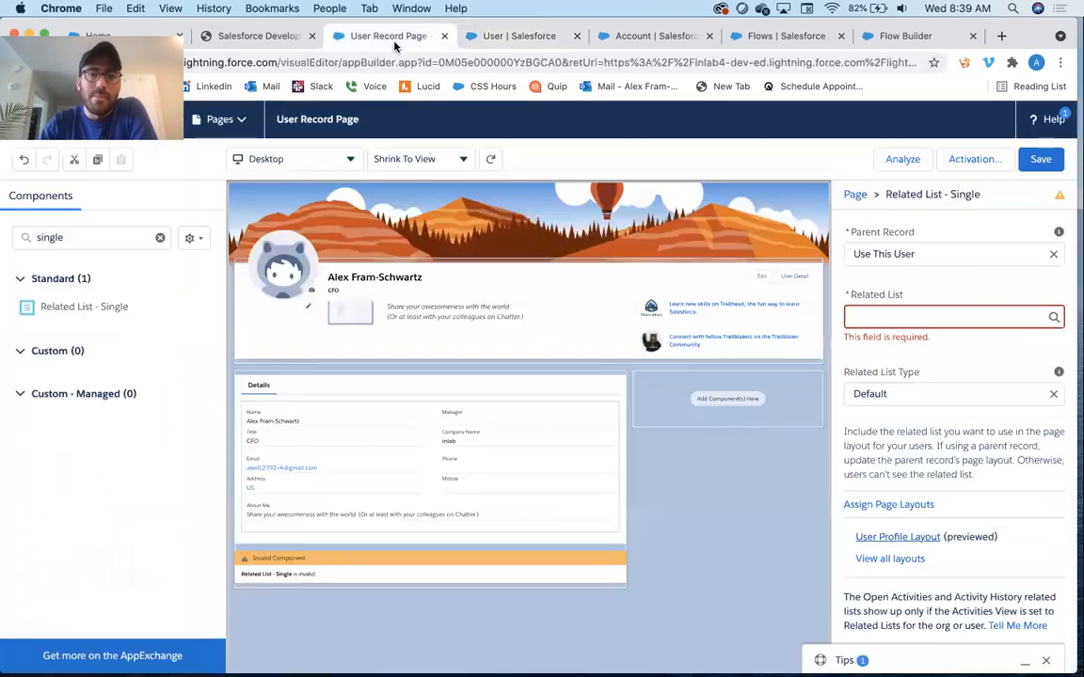
Reload the Lightning App Builder page for the User Record Page
{"action": "left_click", "coordinate": [402, 62]}
{"action": "key", "text": "Return"}
{"action": "key", "text": "Return"}
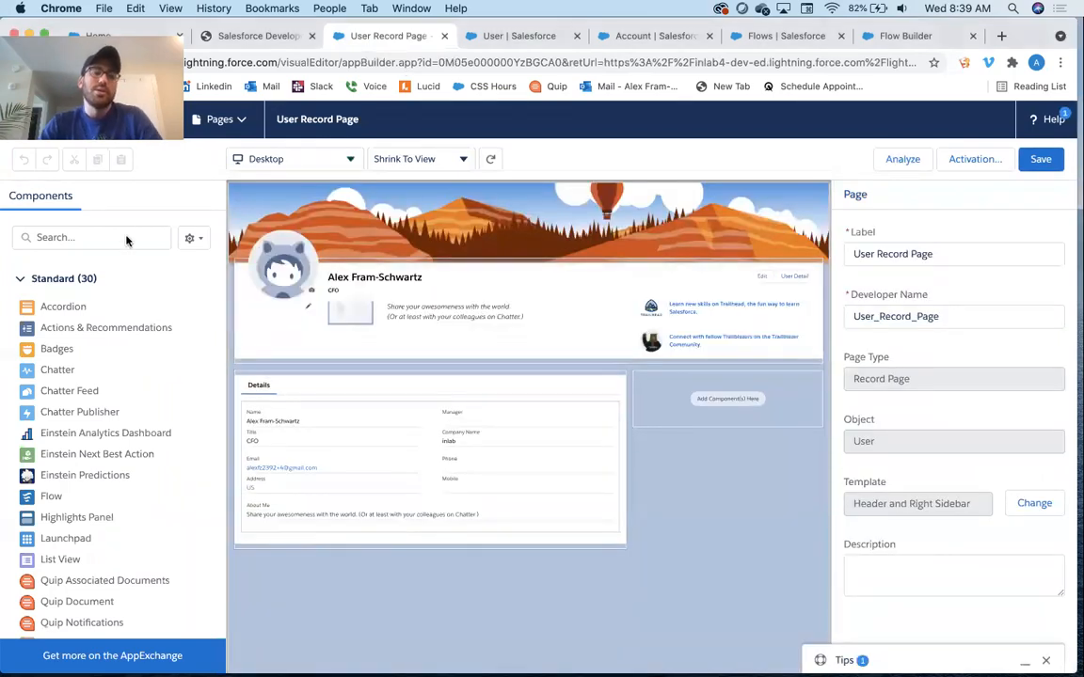
Search the components for "sing", place a Related List - Single component in the sidebar and open its Related List field
{"action": "left_click", "coordinate": [126, 237]}
{"action": "type", "text": "sing"}
{"action": "left_click", "coordinate": [75, 471]}
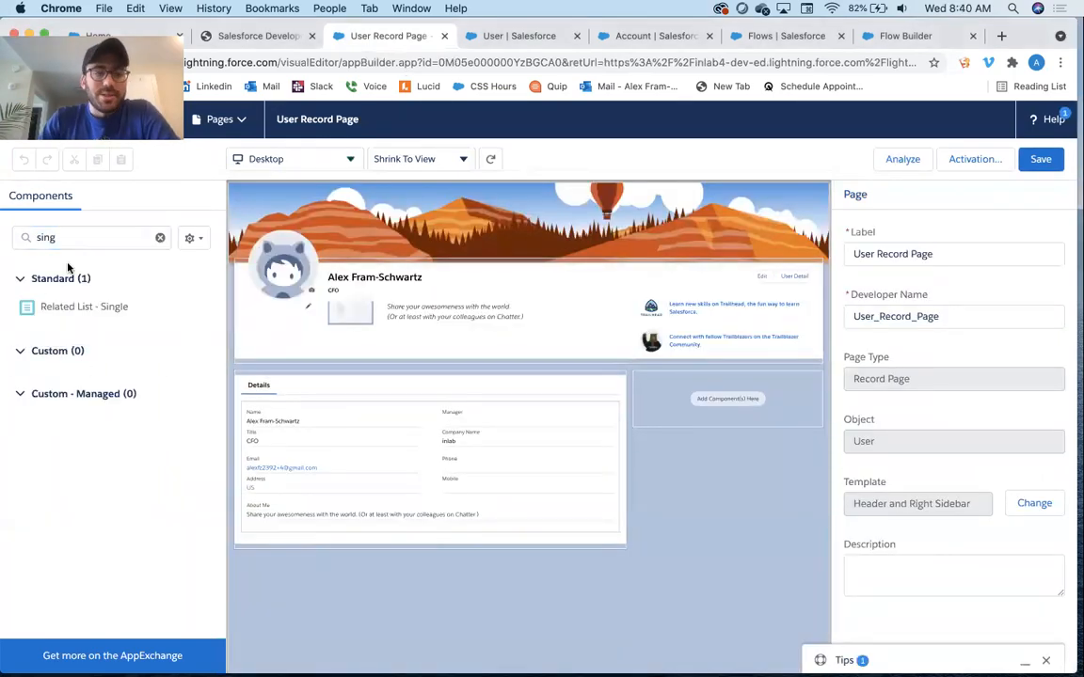
{"action": "left_click_drag", "start_coordinate": [420, 263], "coordinate": [715, 400]}
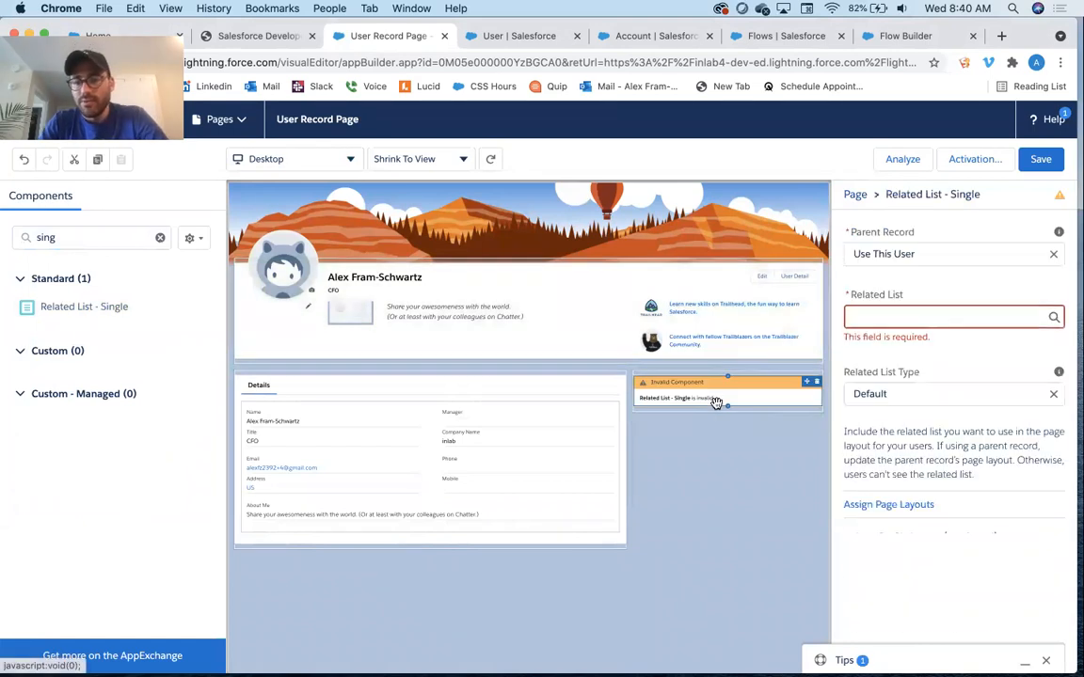
{"action": "left_click", "coordinate": [885, 320]}
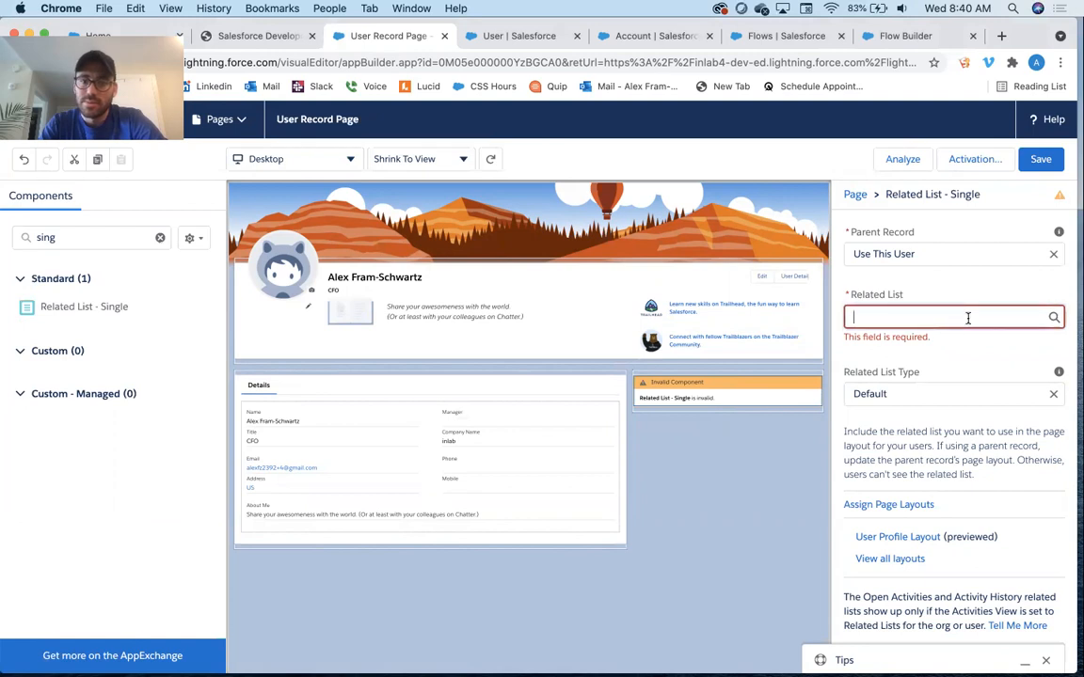
Search for "relate", add a Related Lists component to the sidebar, and delete the invalid Related List - Single component
{"action": "left_click", "coordinate": [43, 237]}
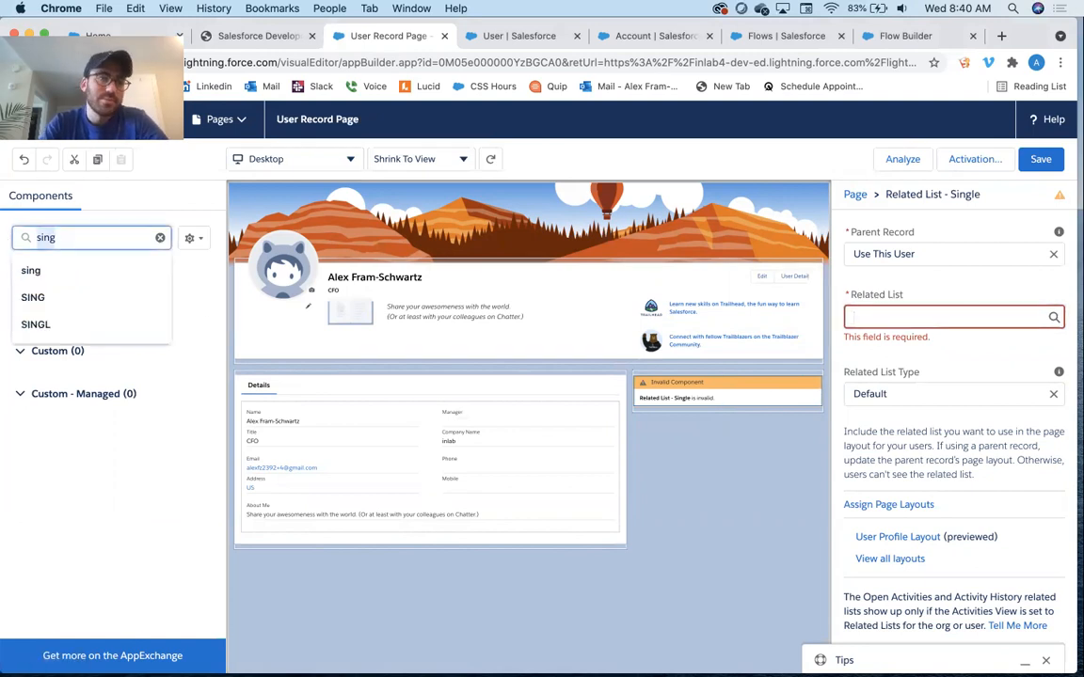
{"action": "type", "text": "relate"}
{"action": "left_click_drag", "start_coordinate": [94, 375], "coordinate": [691, 380]}
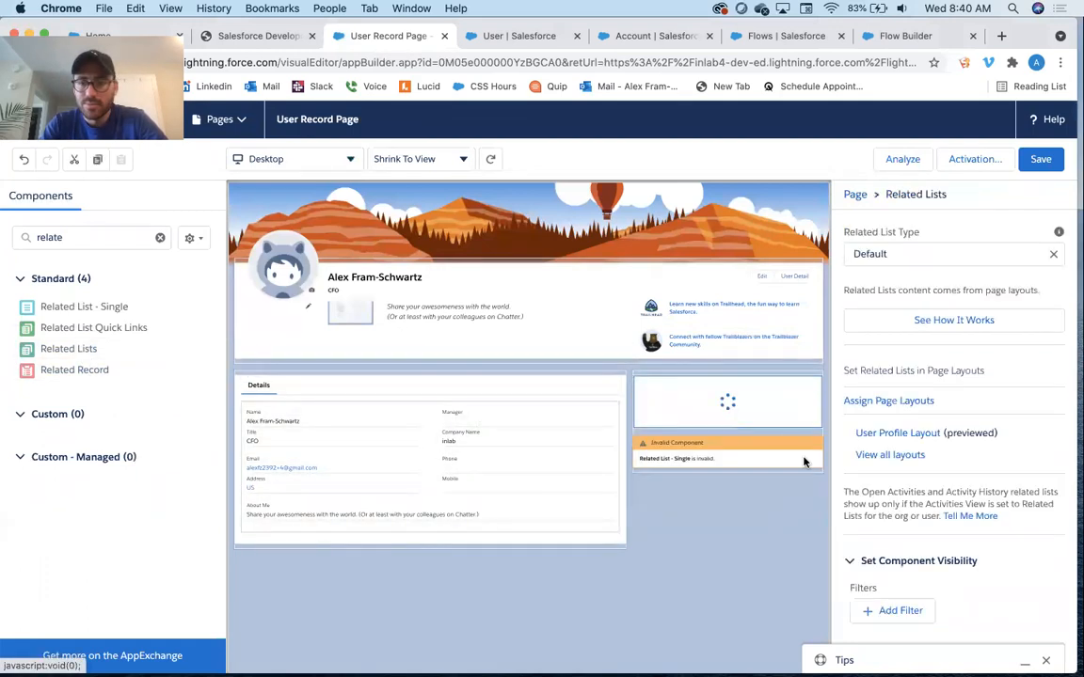
{"action": "mouse_move", "coordinate": [815, 592]}
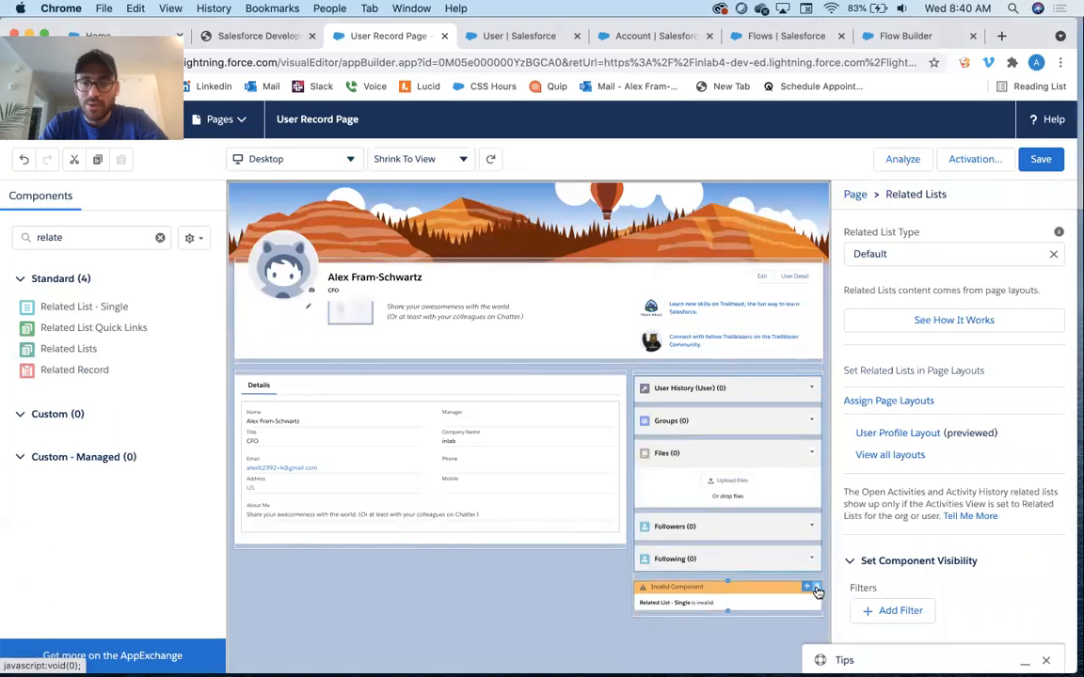
{"action": "left_click", "coordinate": [817, 587]}
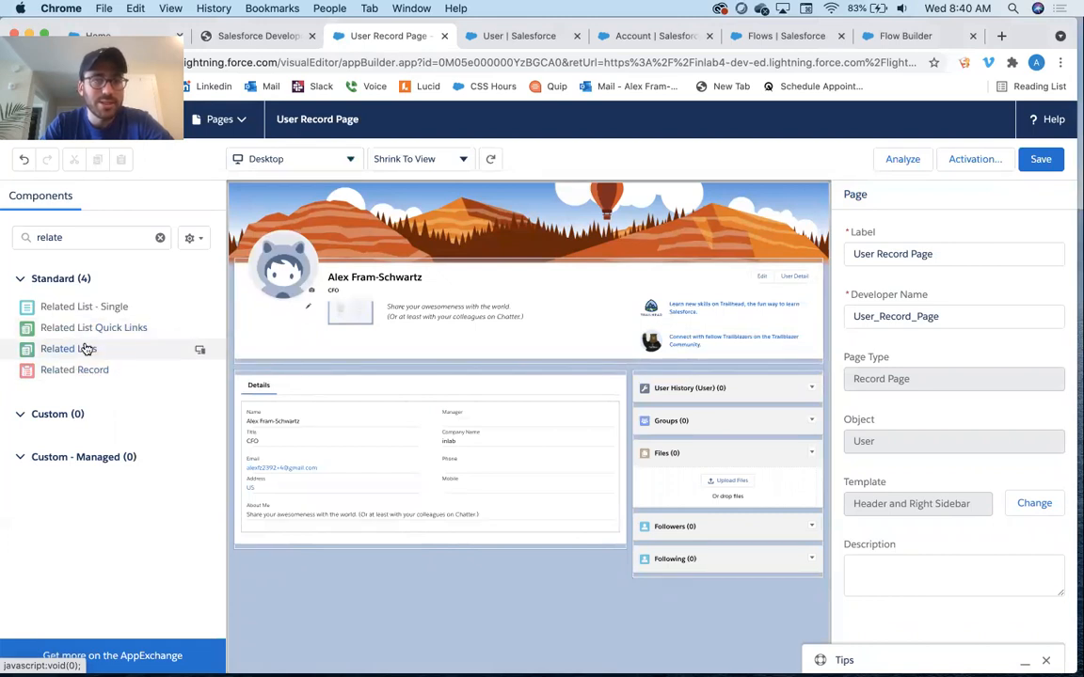
Place the Related Lists component below the Details section, save the page, and exit the editor
{"action": "left_click_drag", "start_coordinate": [86, 348], "coordinate": [438, 535]}
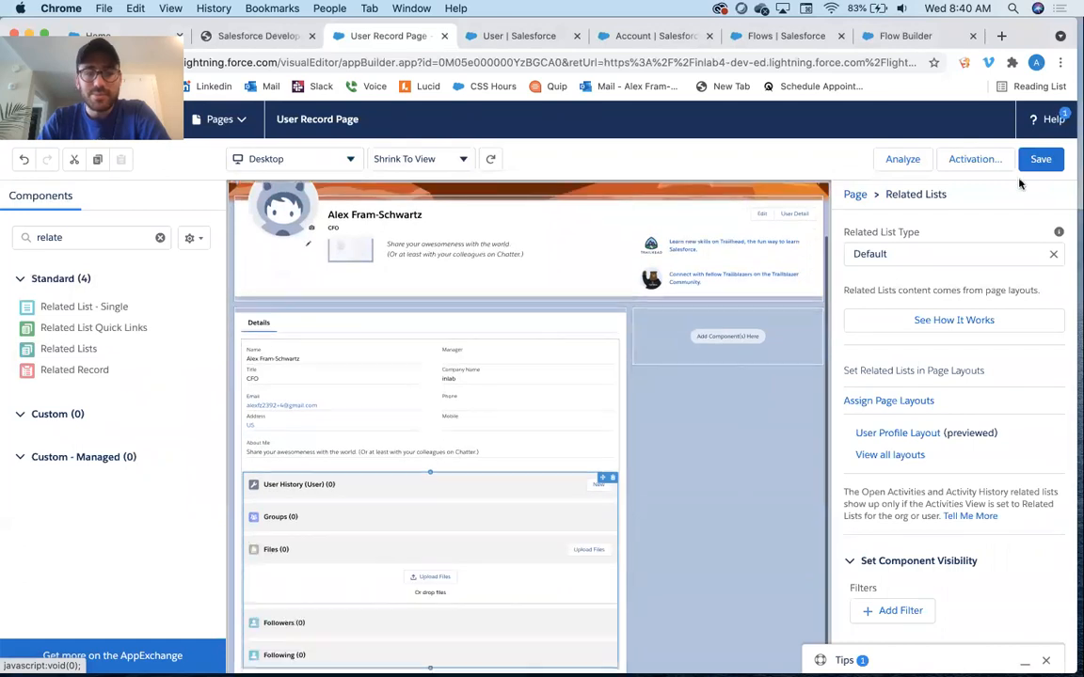
{"action": "left_click", "coordinate": [1049, 167]}
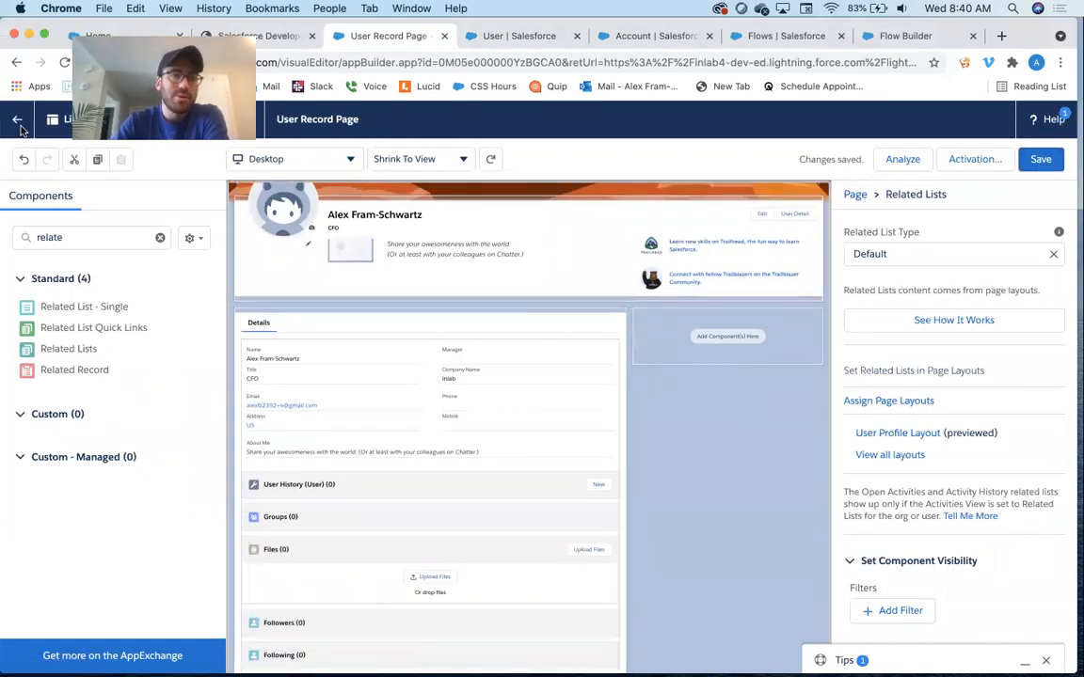
{"action": "left_click", "coordinate": [19, 121]}
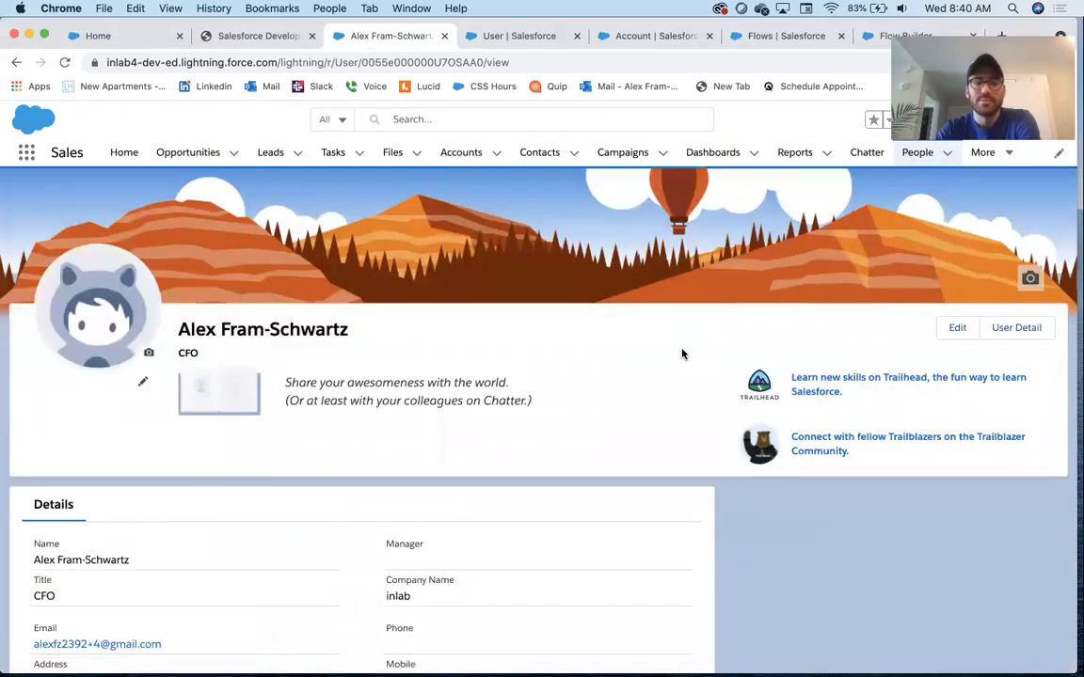
Edit the user record and change the Title to CEO, then save
{"action": "scroll", "coordinate": [683, 354], "scroll_direction": "down", "scroll_amount": 9}
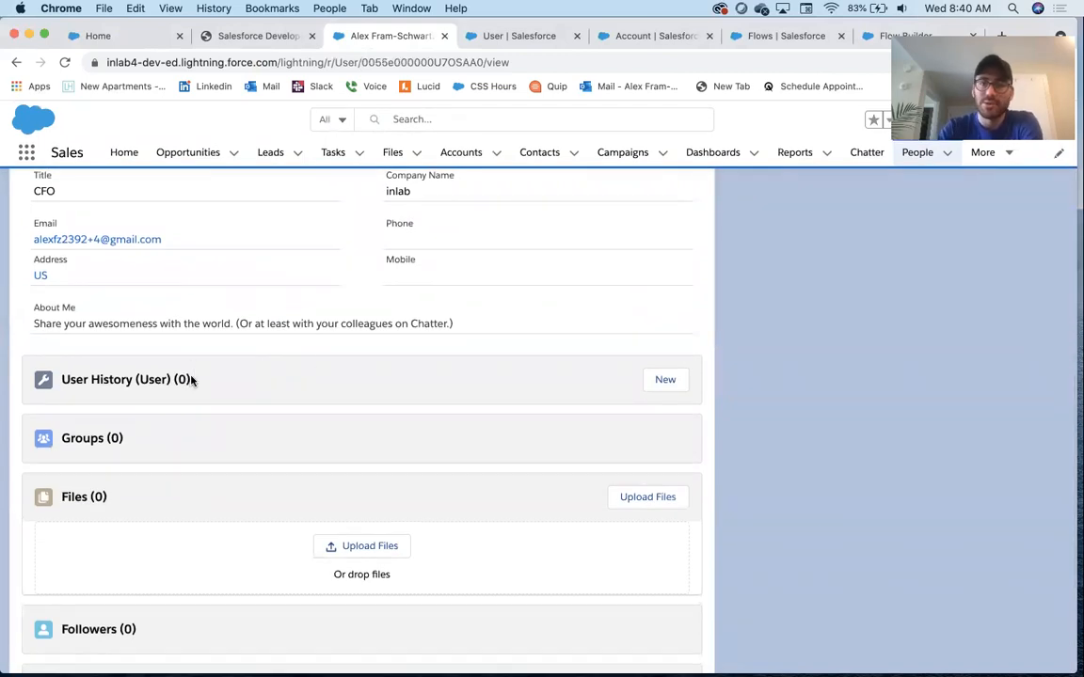
{"action": "scroll", "coordinate": [191, 379], "scroll_direction": "up", "scroll_amount": 6}
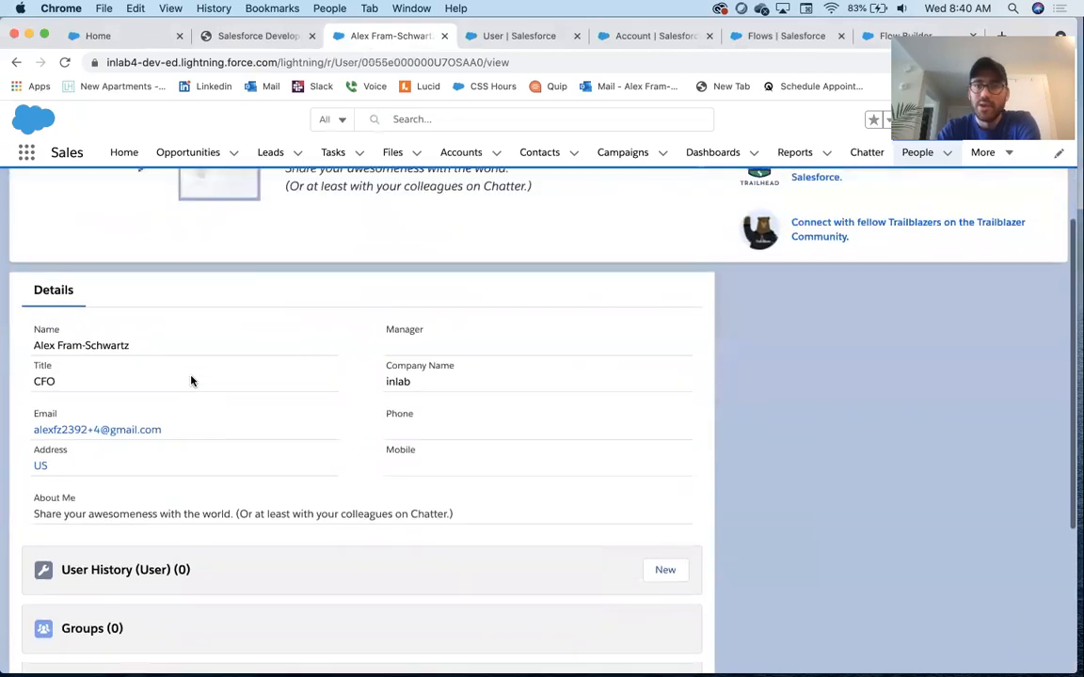
{"action": "left_click", "coordinate": [955, 240]}
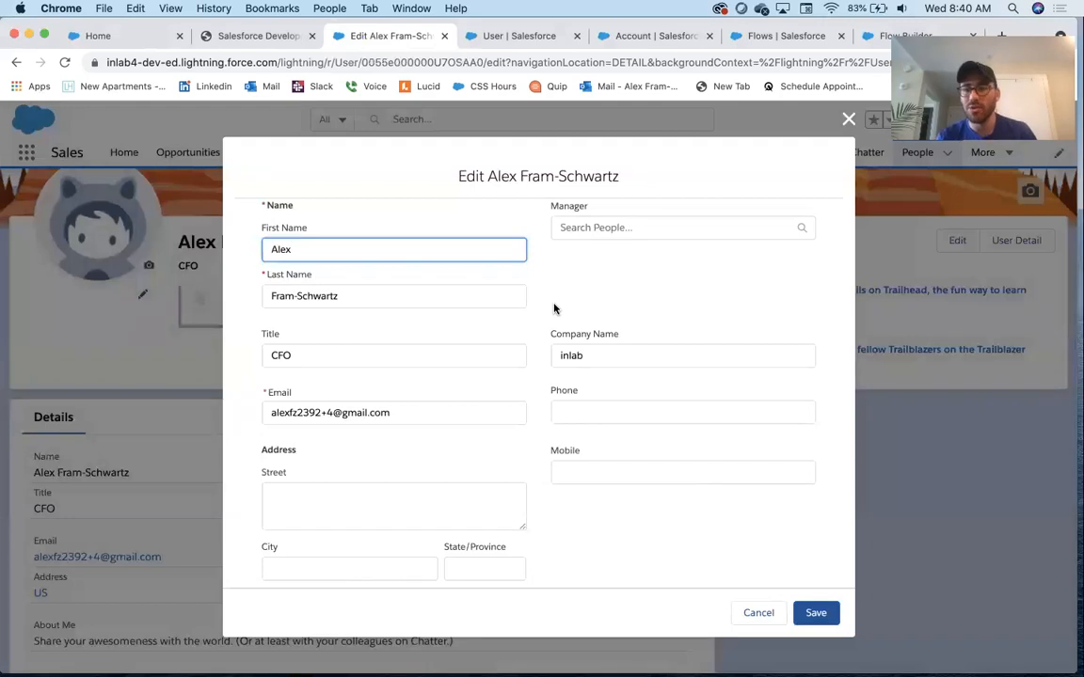
{"action": "left_click", "coordinate": [302, 357]}
{"action": "key", "text": "BackSpace"}
{"action": "key", "text": "Tab"}
{"action": "left_click", "coordinate": [814, 613]}
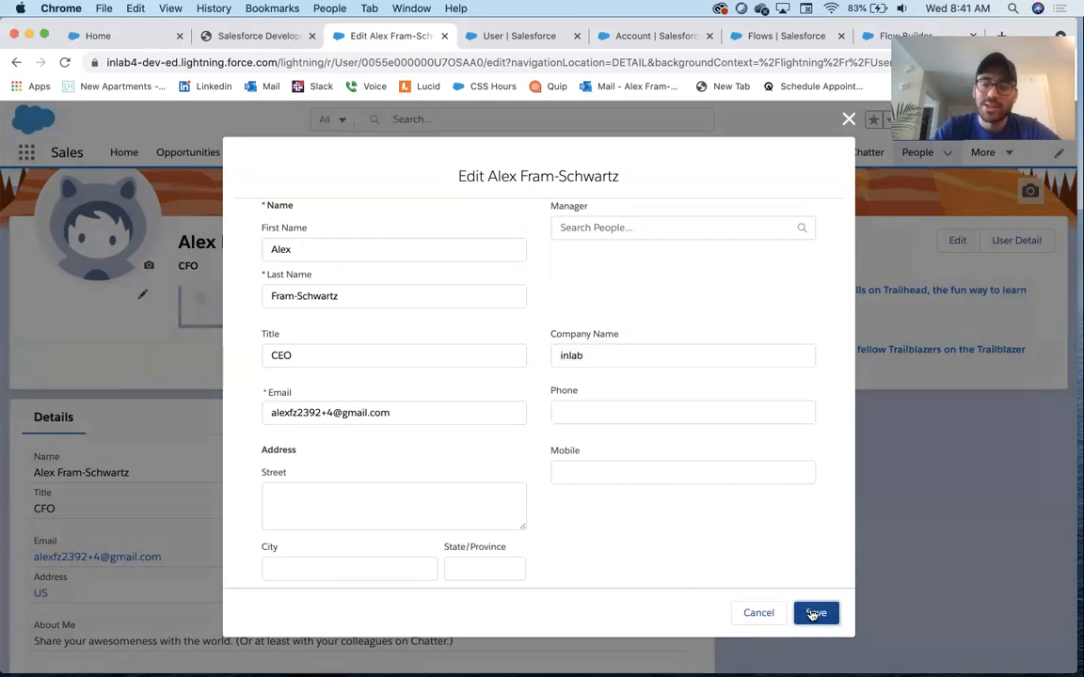
Scroll through the user record to review the User History related list
{"action": "scroll", "coordinate": [730, 373], "scroll_direction": "down", "scroll_amount": 5}
{"action": "scroll", "coordinate": [730, 373], "scroll_direction": "down", "scroll_amount": 1}
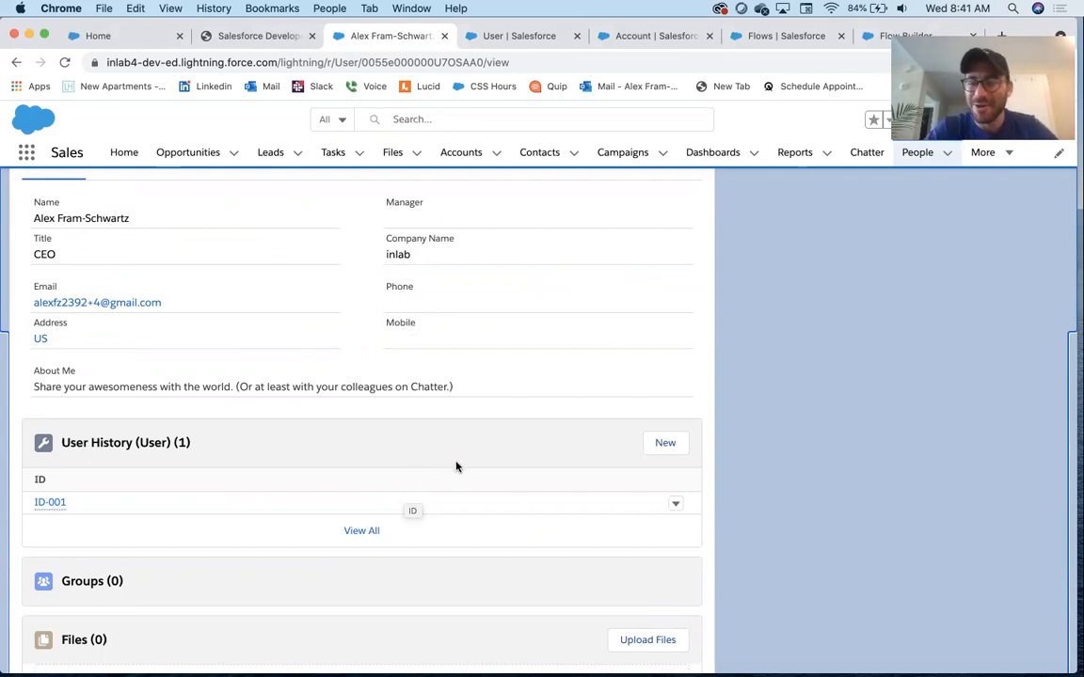
{"action": "scroll", "coordinate": [457, 467], "scroll_direction": "up", "scroll_amount": 2}
{"action": "scroll", "coordinate": [456, 466], "scroll_direction": "up", "scroll_amount": 5}
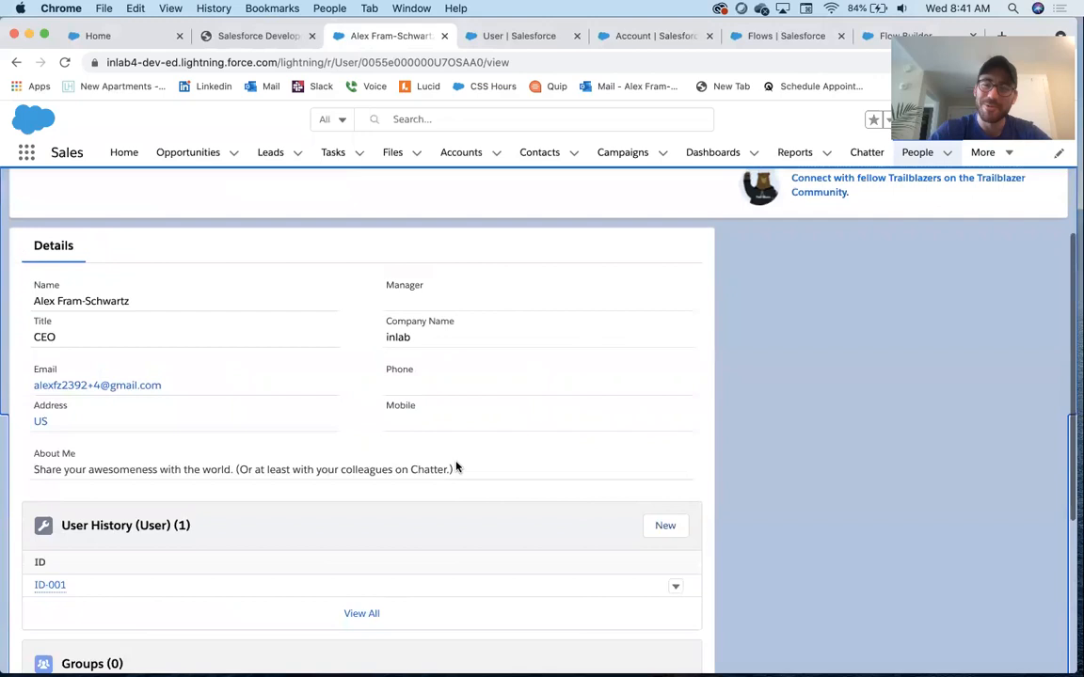
{"action": "scroll", "coordinate": [583, 437], "scroll_direction": "up", "scroll_amount": 3}
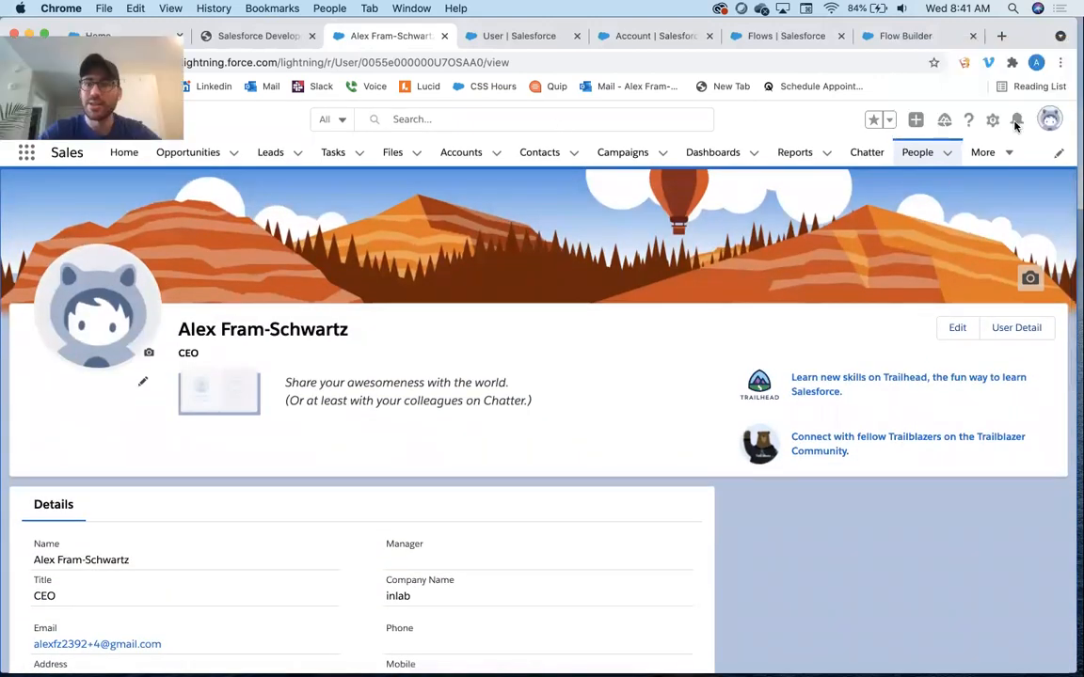
Open the User object's User Profile Layout and open the User History related list properties
{"action": "left_click", "coordinate": [995, 121]}
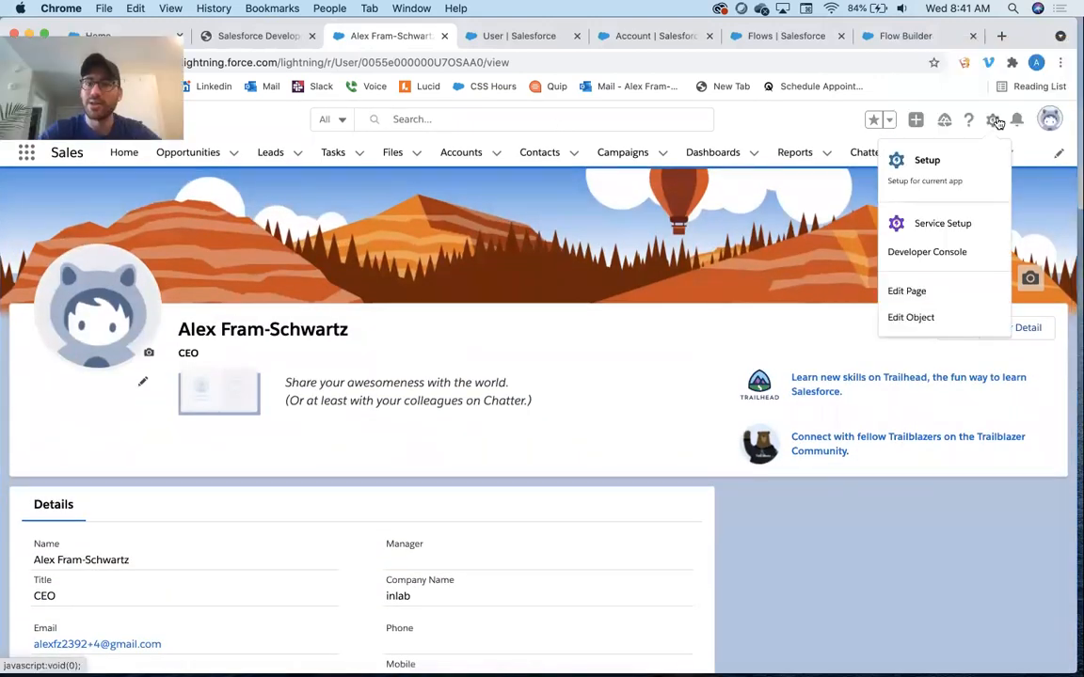
{"action": "left_click", "coordinate": [932, 314]}
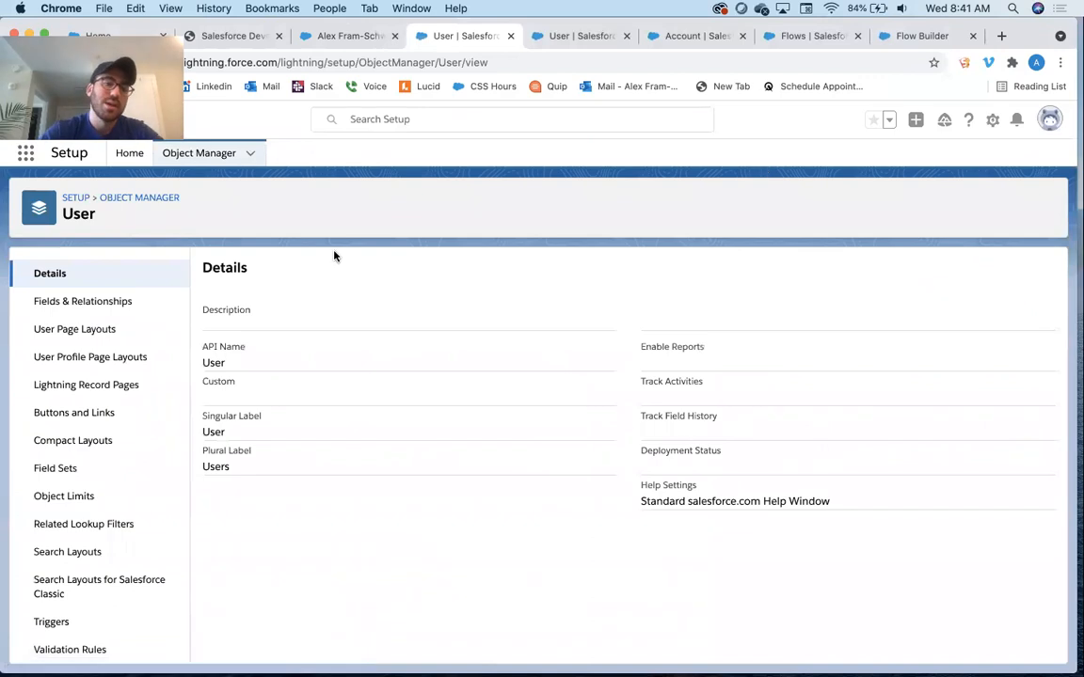
{"action": "left_click", "coordinate": [101, 367]}
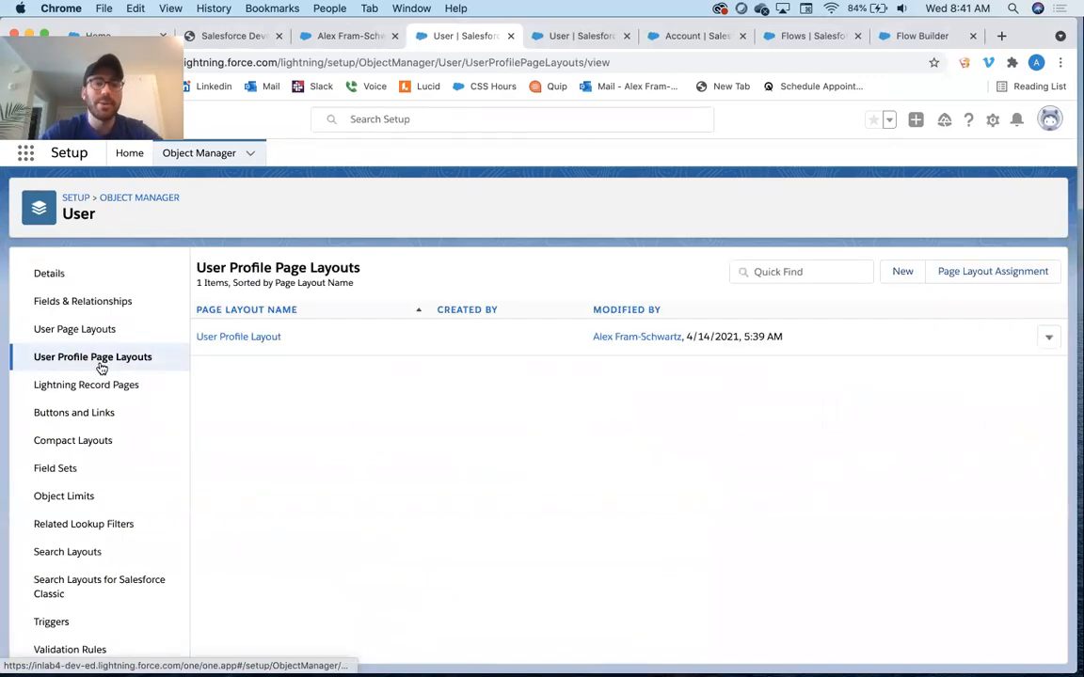
{"action": "left_click", "coordinate": [241, 337]}
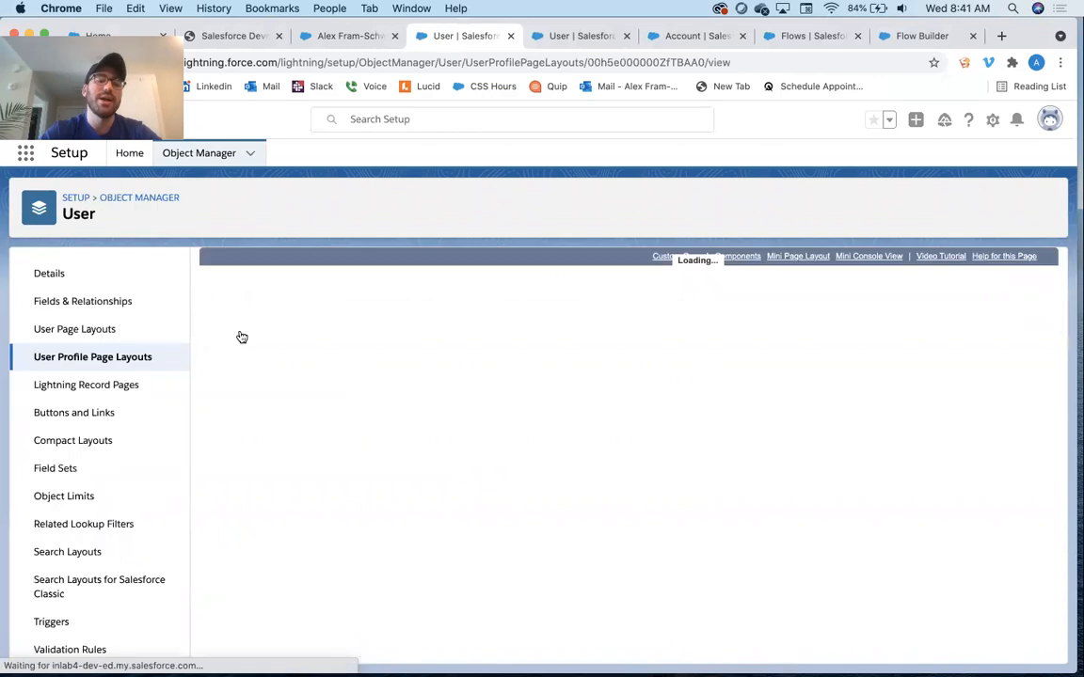
{"action": "scroll", "coordinate": [350, 549], "scroll_direction": "down", "scroll_amount": 1}
{"action": "scroll", "coordinate": [350, 548], "scroll_direction": "down", "scroll_amount": 10}
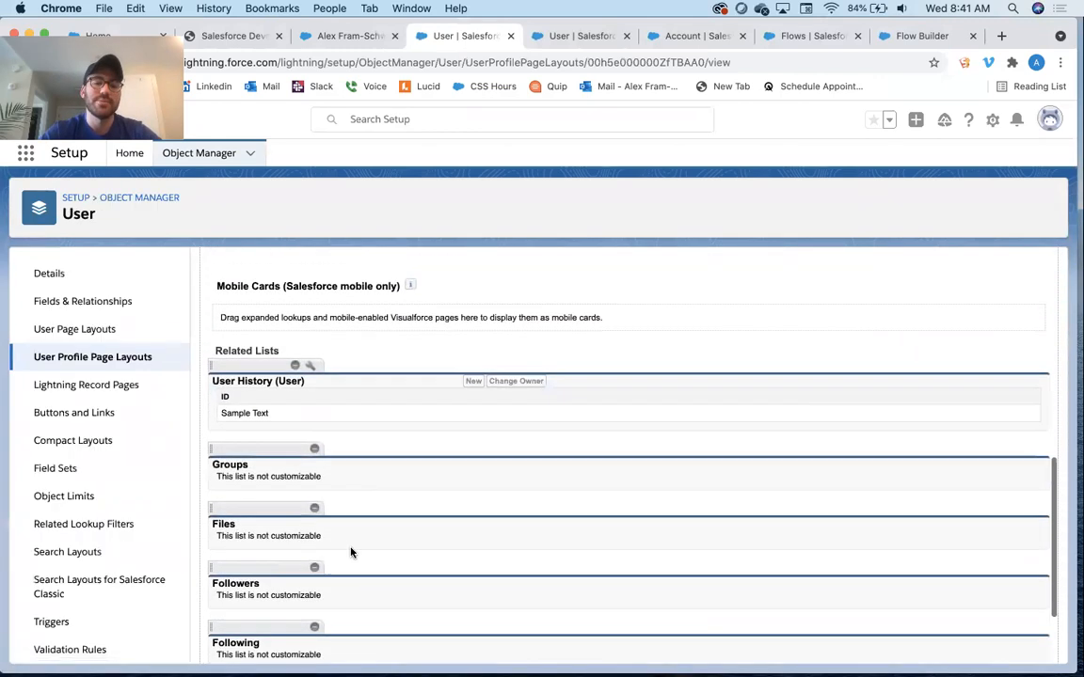
{"action": "scroll", "coordinate": [376, 431], "scroll_direction": "up", "scroll_amount": 2}
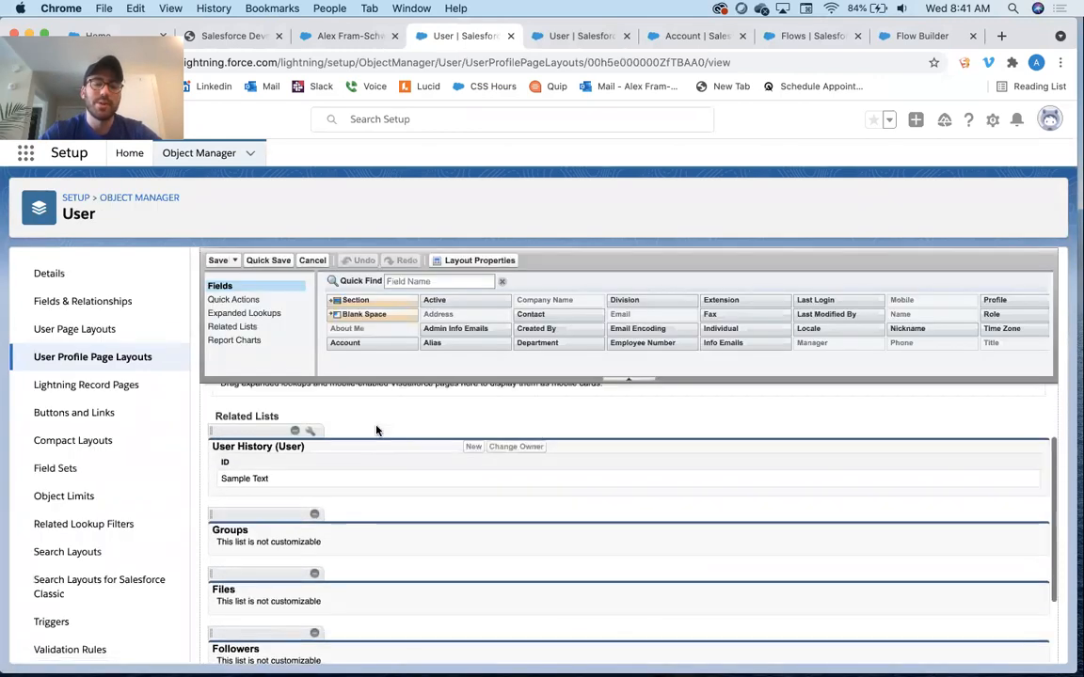
{"action": "left_click", "coordinate": [311, 432]}
{"action": "left_click", "coordinate": [626, 391]}
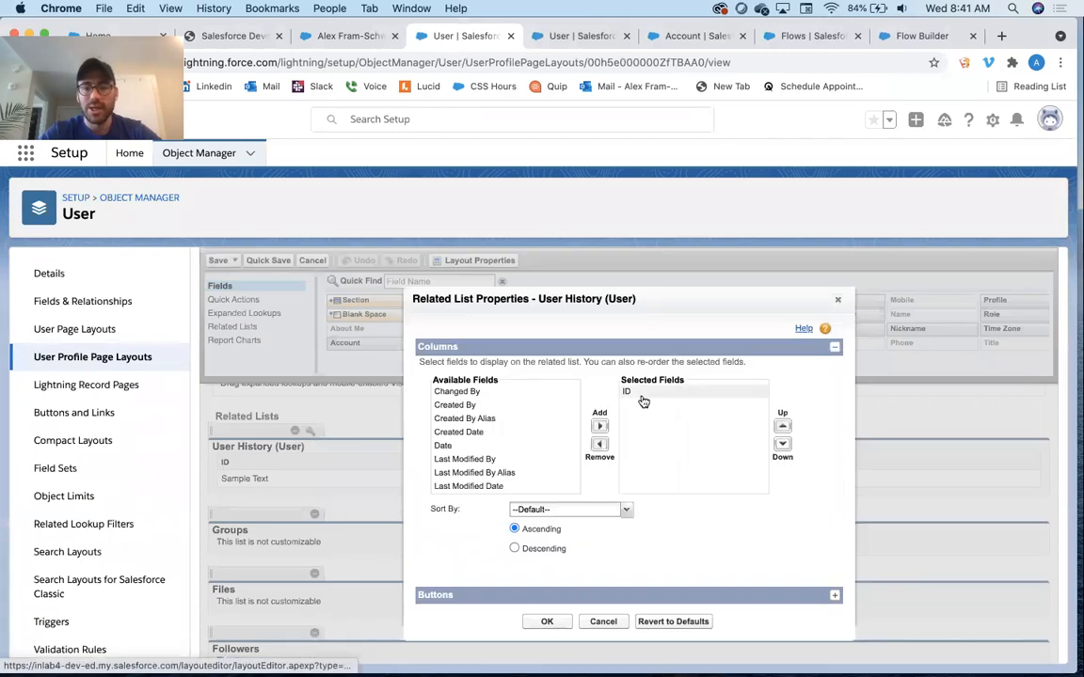
Replace the ID column with Date, Old Value, New Value and Changed By columns, then save the layout
{"action": "left_click", "coordinate": [599, 444]}
{"action": "scroll", "coordinate": [517, 425], "scroll_direction": "down", "scroll_amount": 3}
{"action": "scroll", "coordinate": [517, 425], "scroll_direction": "up", "scroll_amount": 3}
{"action": "left_click", "coordinate": [518, 416]}
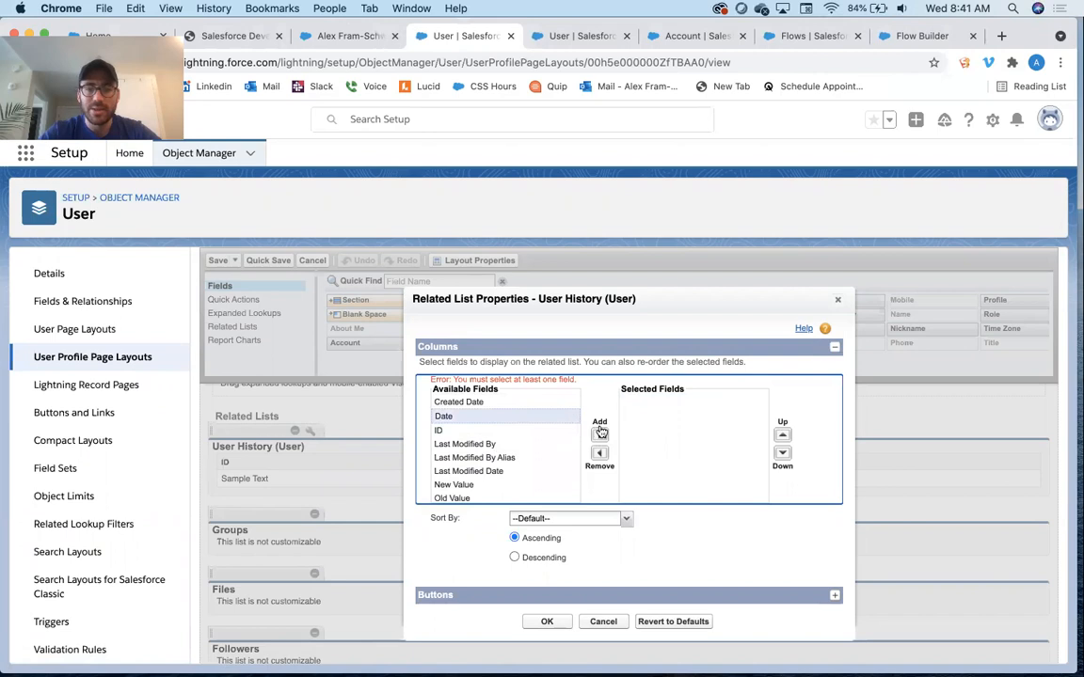
{"action": "left_click", "coordinate": [599, 436]}
{"action": "scroll", "coordinate": [508, 475], "scroll_direction": "down", "scroll_amount": 2}
{"action": "left_click", "coordinate": [501, 474]}
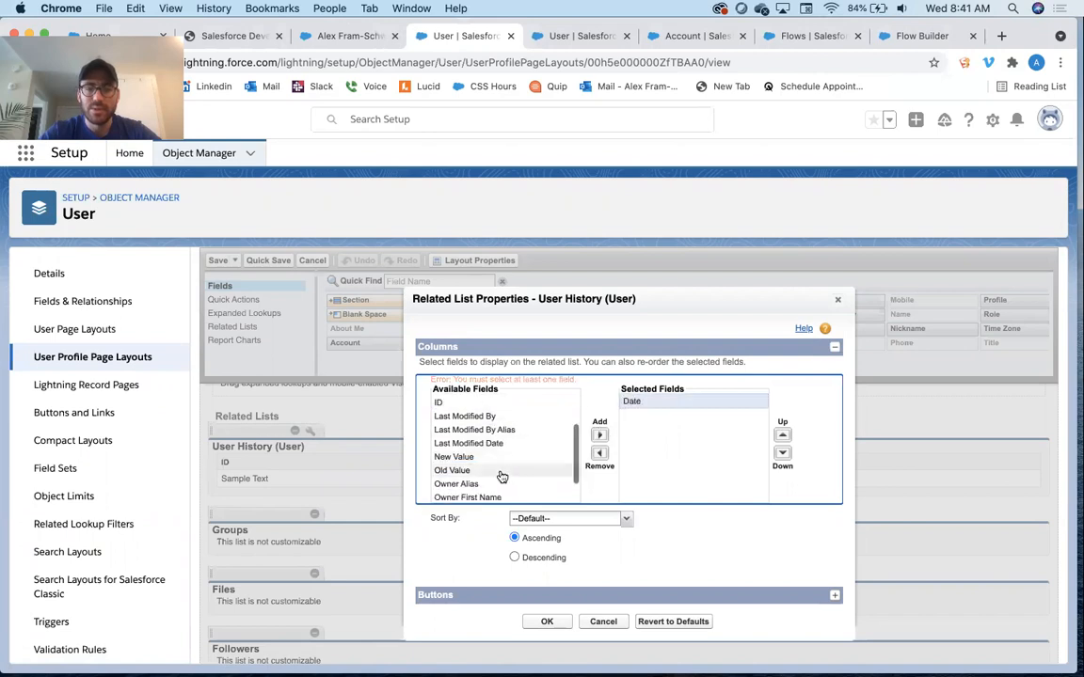
{"action": "double_click", "coordinate": [503, 474]}
{"action": "left_click", "coordinate": [512, 448]}
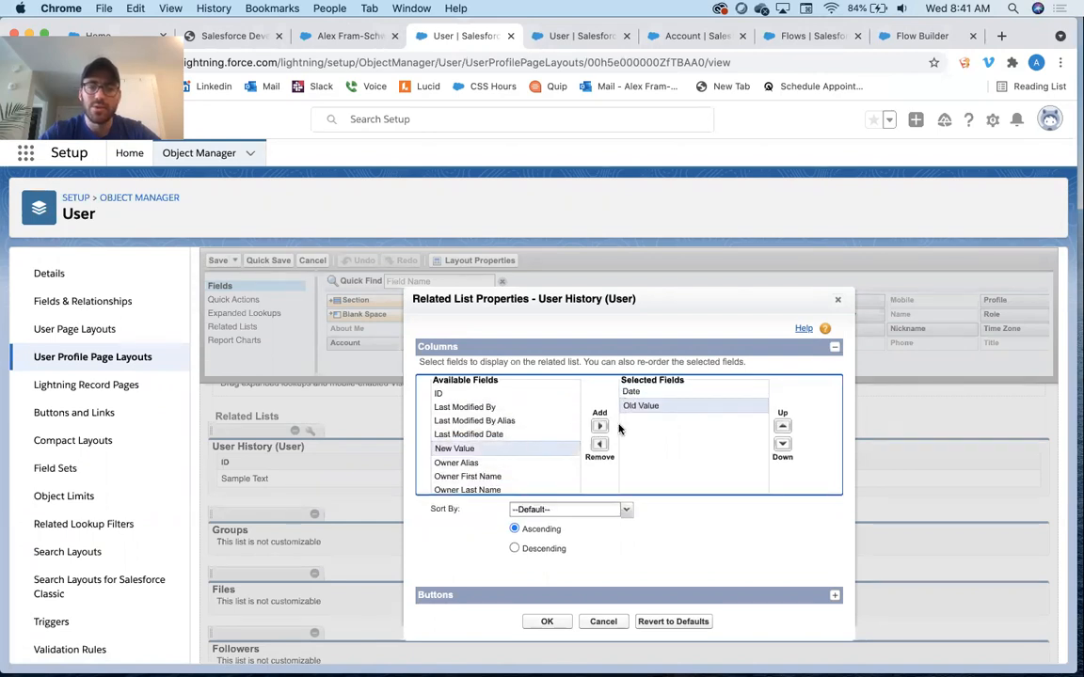
{"action": "left_click", "coordinate": [599, 425]}
{"action": "scroll", "coordinate": [489, 447], "scroll_direction": "up", "scroll_amount": 5}
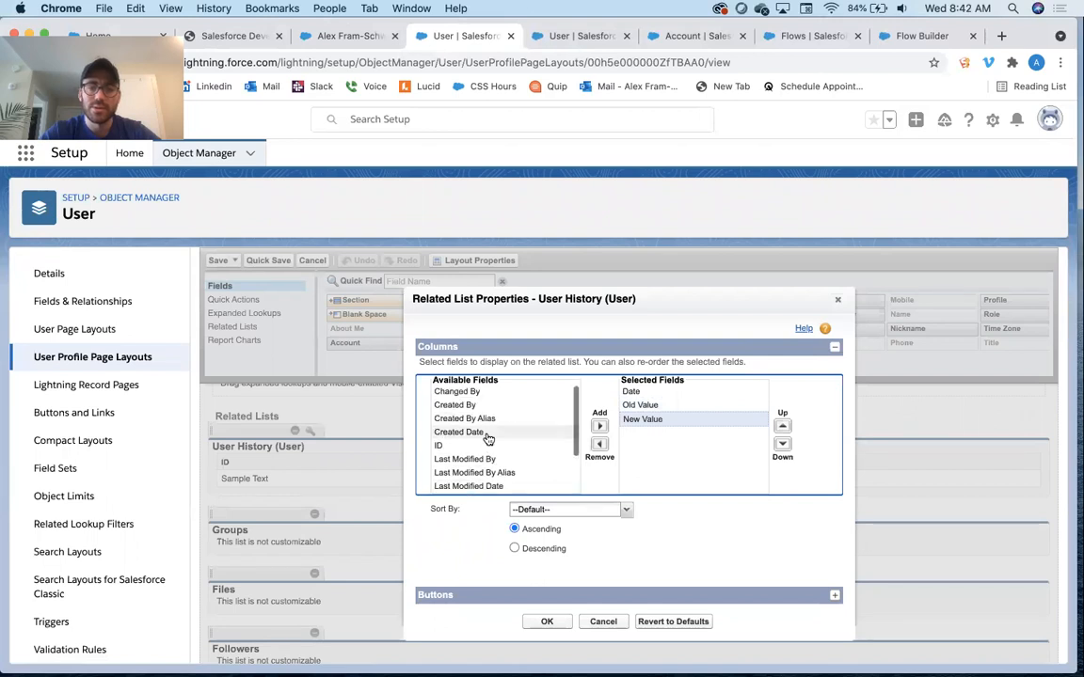
{"action": "left_click", "coordinate": [496, 393]}
{"action": "left_click", "coordinate": [600, 426]}
{"action": "left_click", "coordinate": [549, 619]}
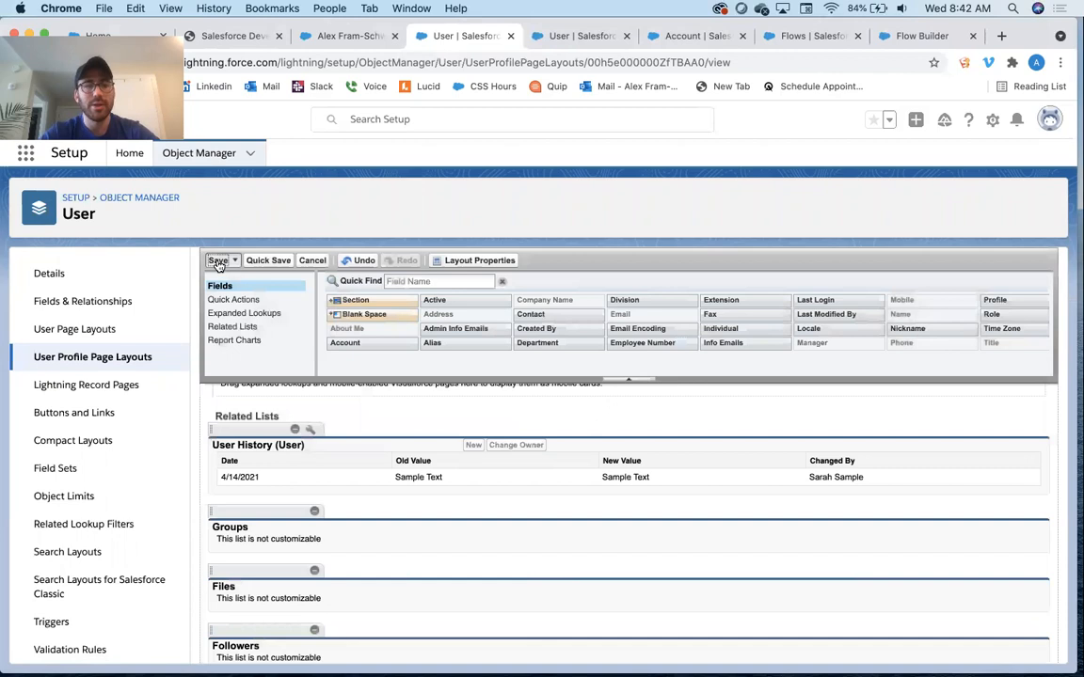
{"action": "left_click", "coordinate": [217, 261]}
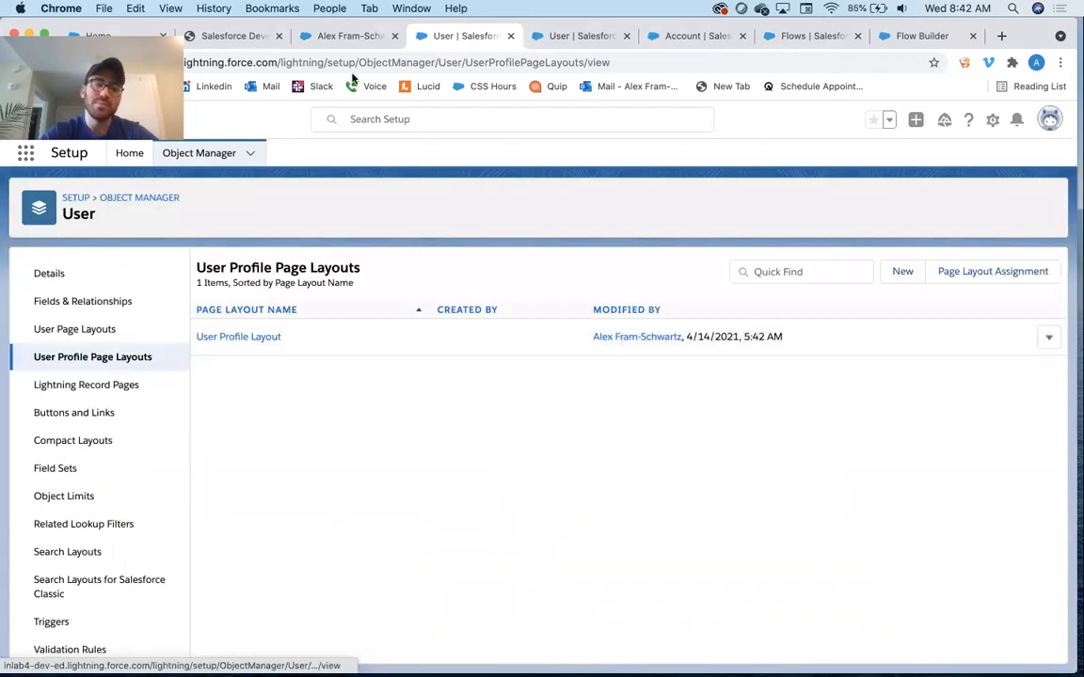
Reload the user's record page and review the User History related list entries
{"action": "left_click", "coordinate": [360, 38]}
{"action": "left_click", "coordinate": [363, 61]}
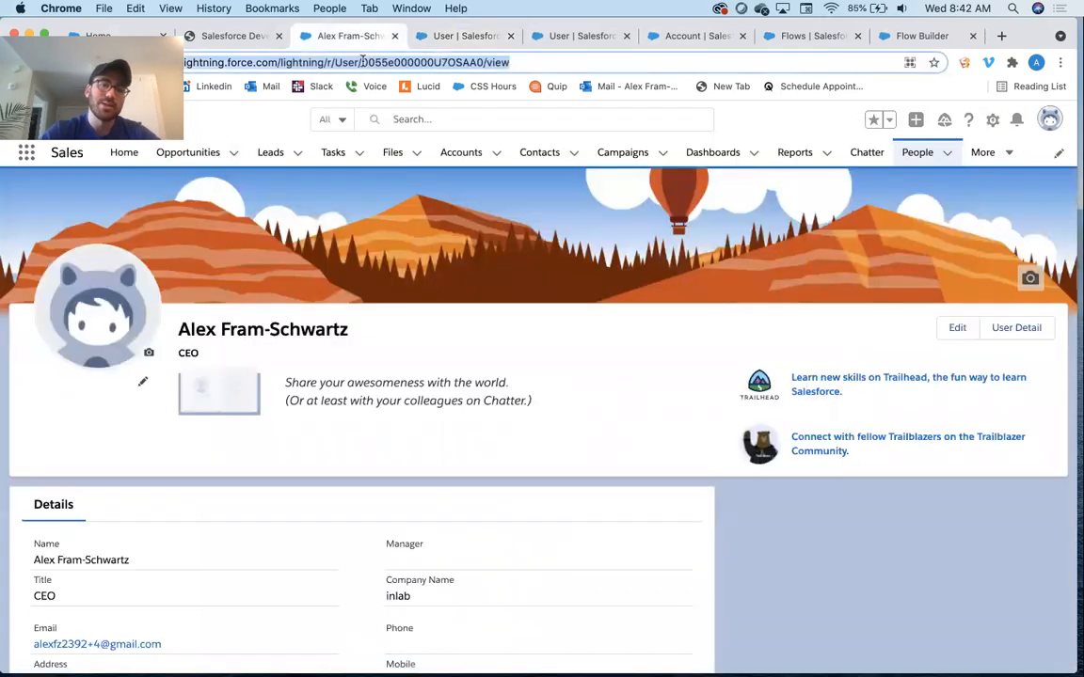
{"action": "key", "text": "Return"}
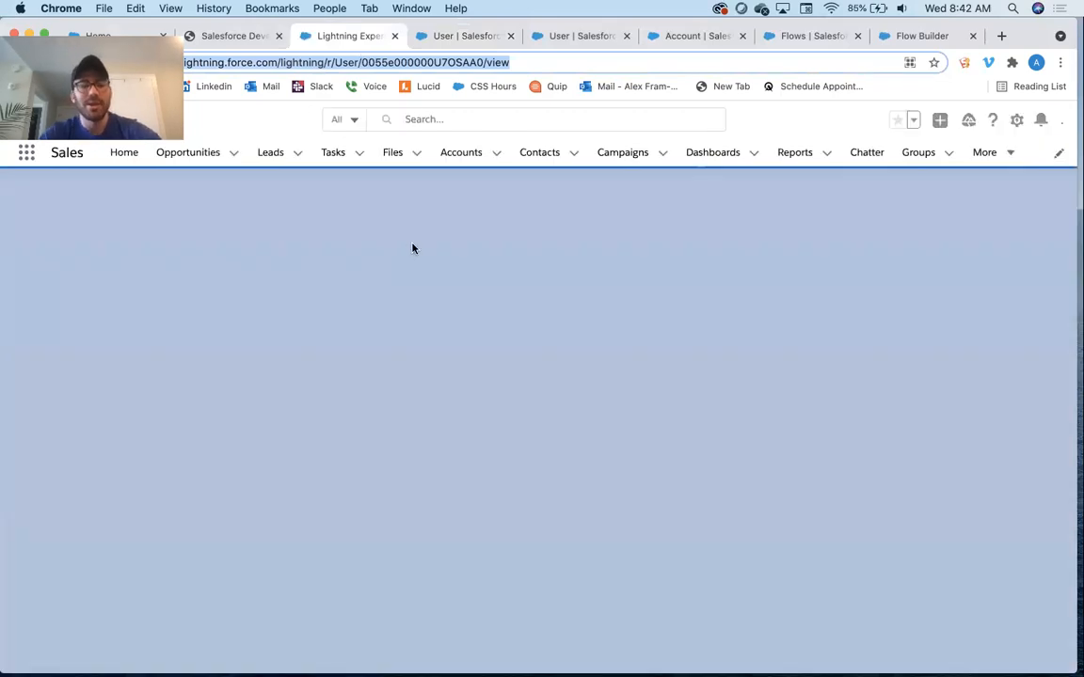
{"action": "scroll", "coordinate": [412, 247], "scroll_direction": "down", "scroll_amount": 8}
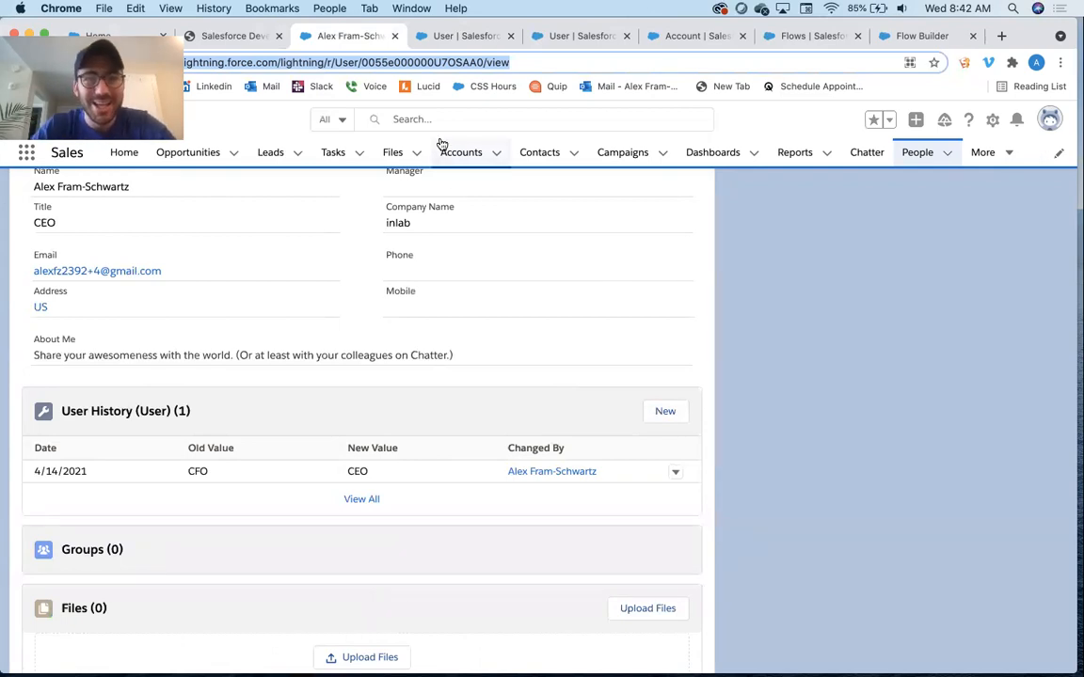
{"action": "left_click", "coordinate": [444, 35]}
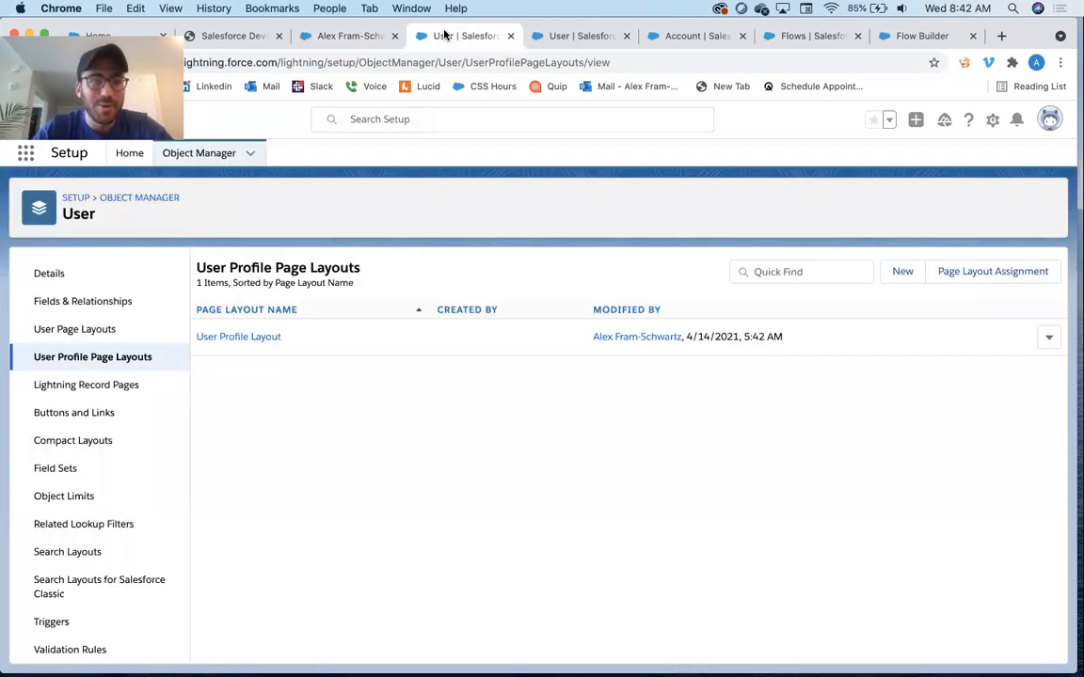
Open the User History object's fields and start a new Text custom field
{"action": "left_click", "coordinate": [145, 201]}
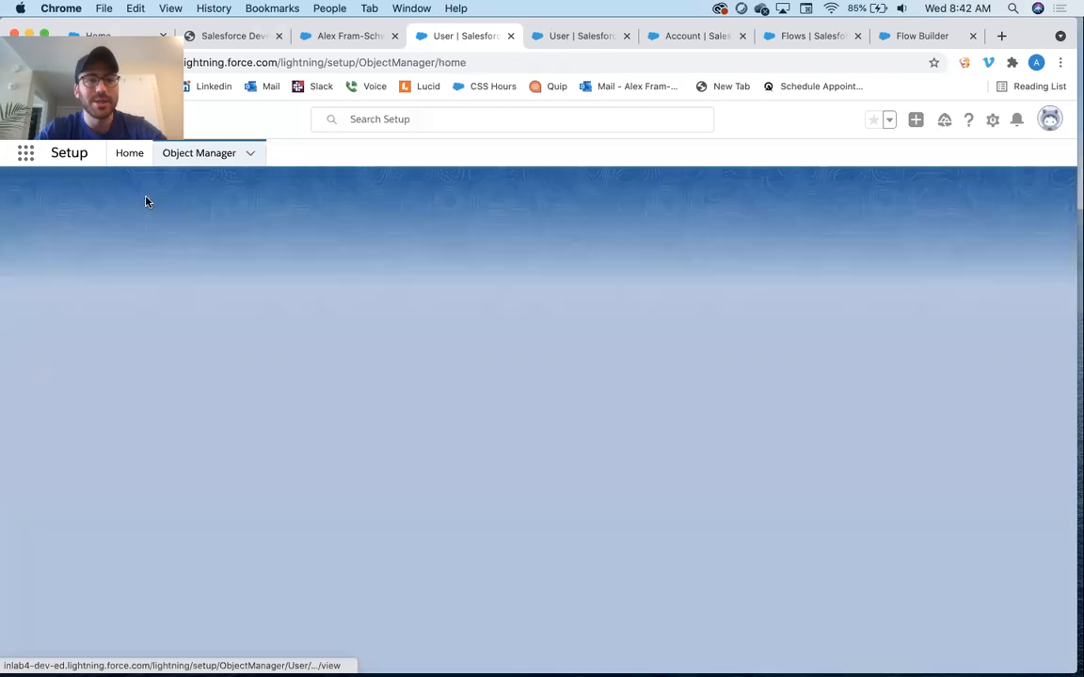
{"action": "left_click", "coordinate": [807, 201]}
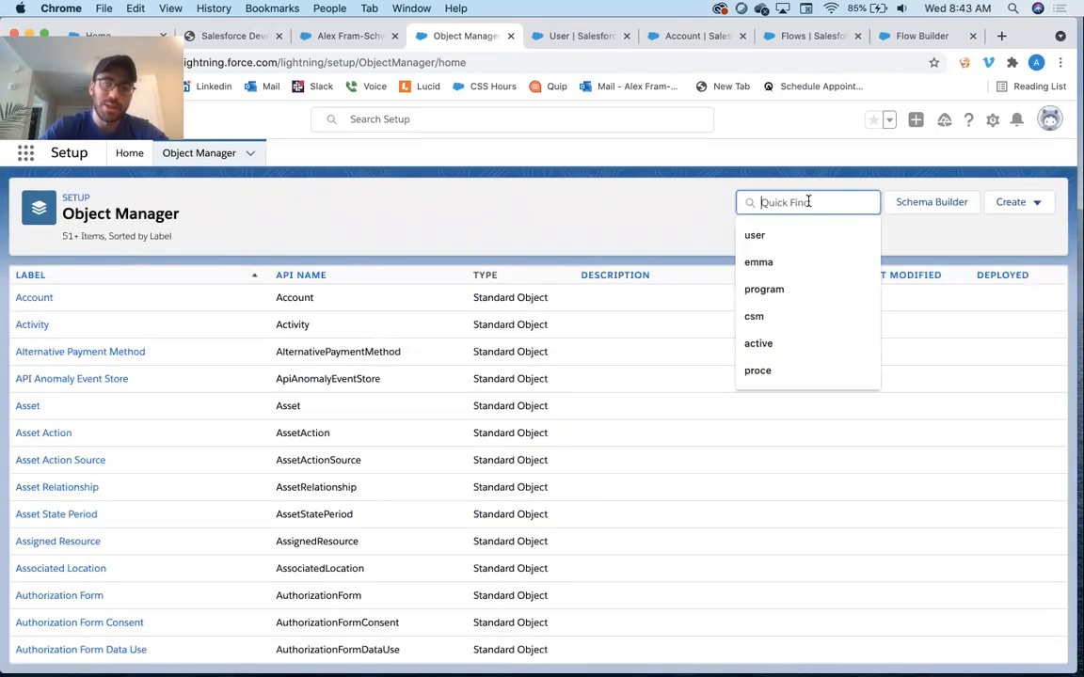
{"action": "type", "text": "USER HIS"}
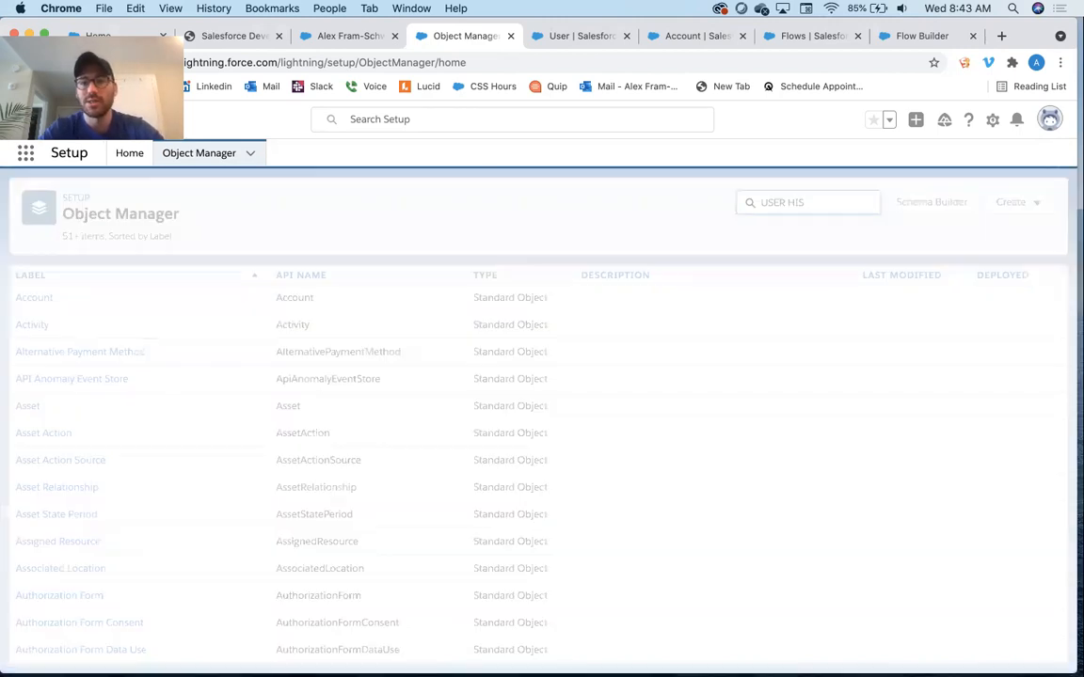
{"action": "left_click", "coordinate": [59, 304]}
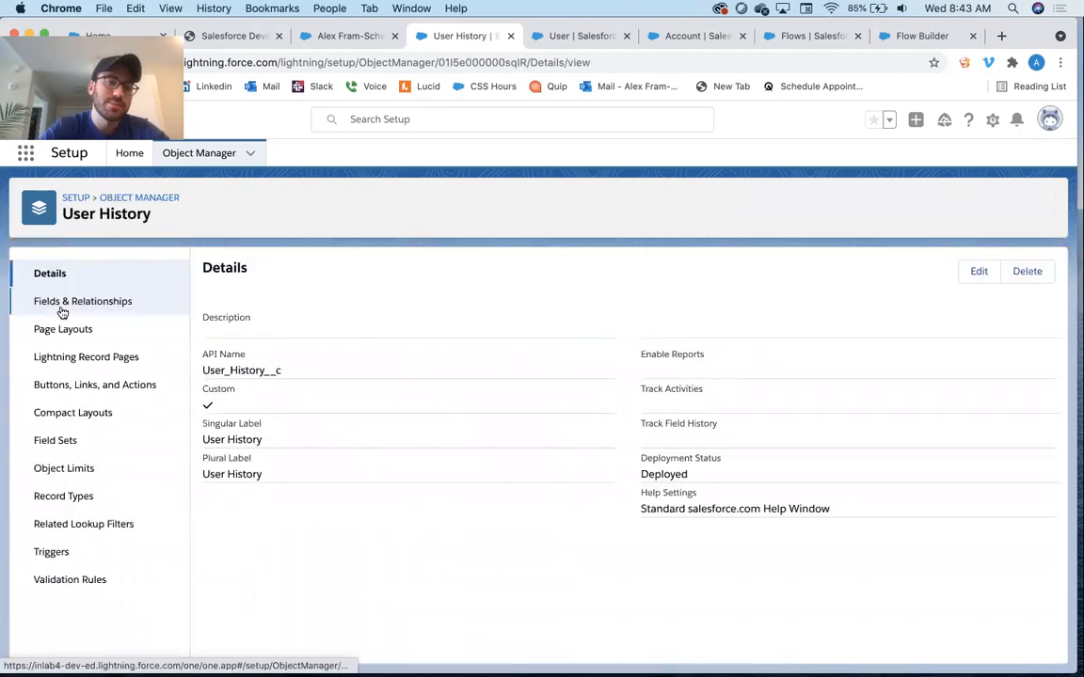
{"action": "left_click", "coordinate": [63, 305]}
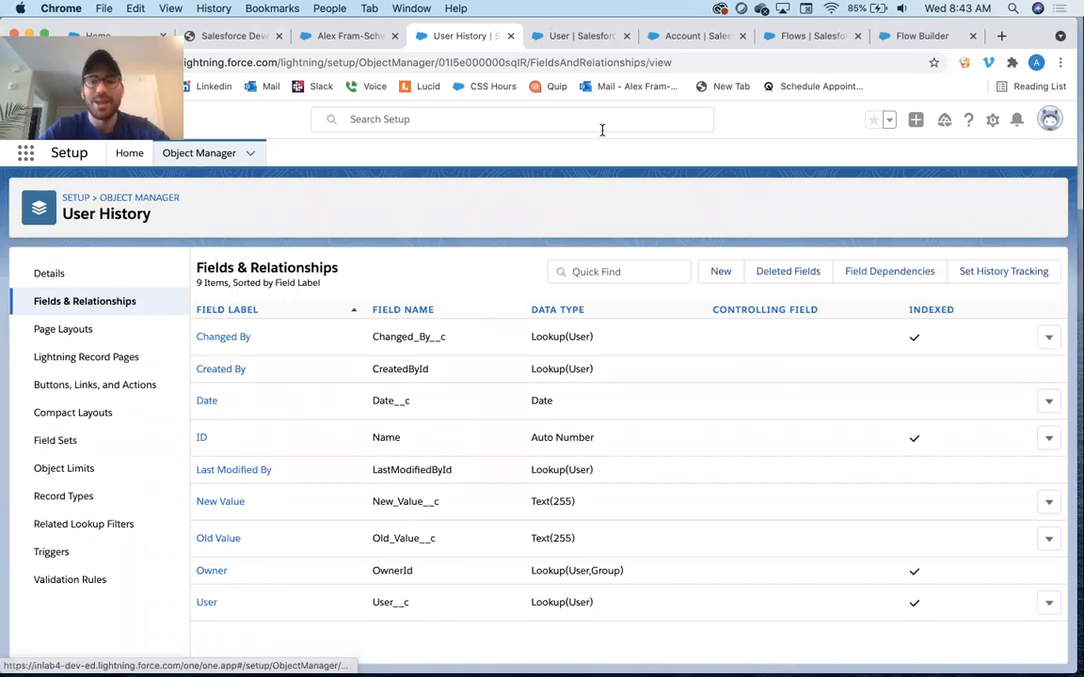
{"action": "left_click", "coordinate": [718, 277]}
{"action": "scroll", "coordinate": [379, 368], "scroll_direction": "down", "scroll_amount": 5}
{"action": "scroll", "coordinate": [245, 541], "scroll_direction": "down", "scroll_amount": 2}
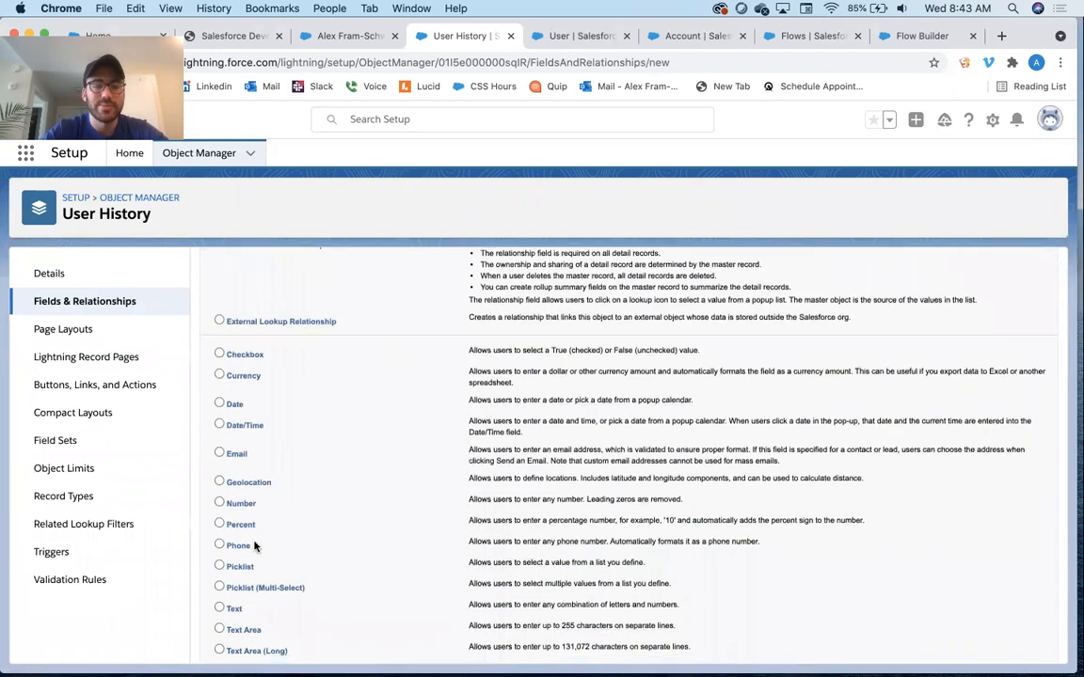
{"action": "scroll", "coordinate": [478, 304], "scroll_direction": "up", "scroll_amount": 8}
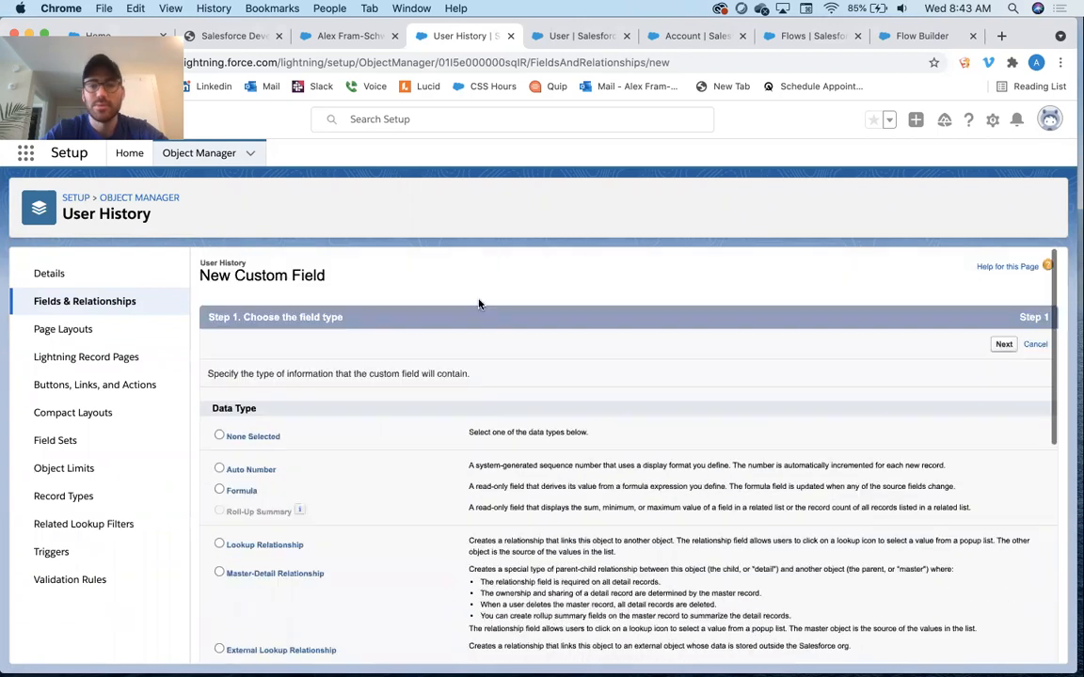
{"action": "left_click", "coordinate": [1003, 344]}
Label the new field Field with a length of 15 and save it with default settings
{"action": "type", "text": "Fie"}
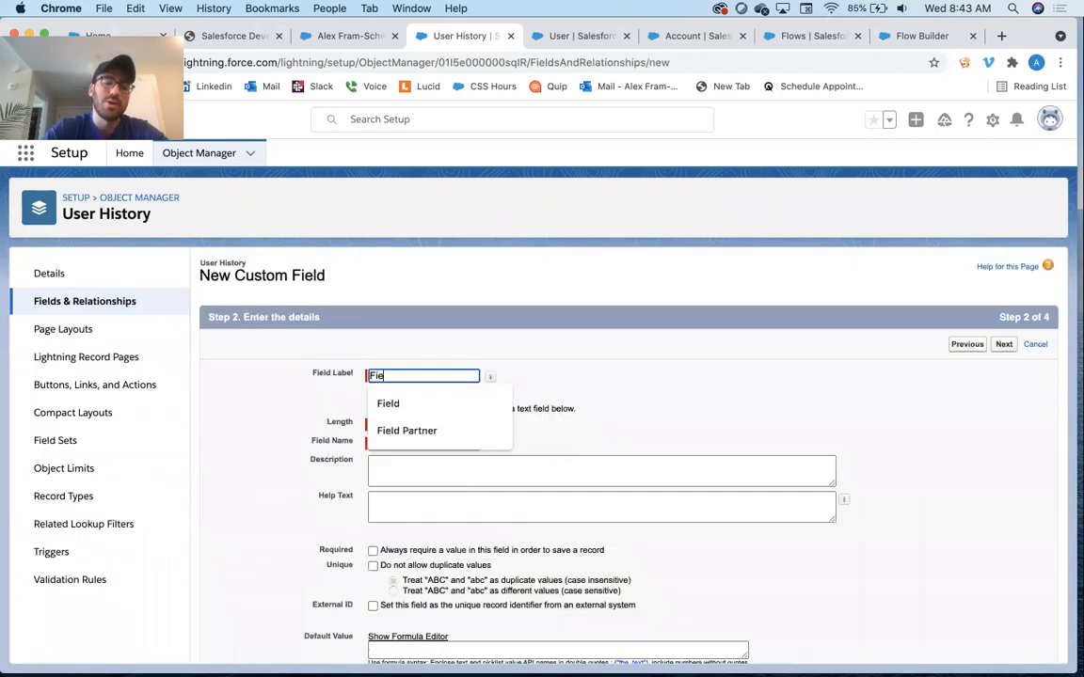
{"action": "key", "text": "Tab"}
{"action": "key", "text": "Tab"}
{"action": "key", "text": "Tab"}
{"action": "left_click", "coordinate": [425, 426]}
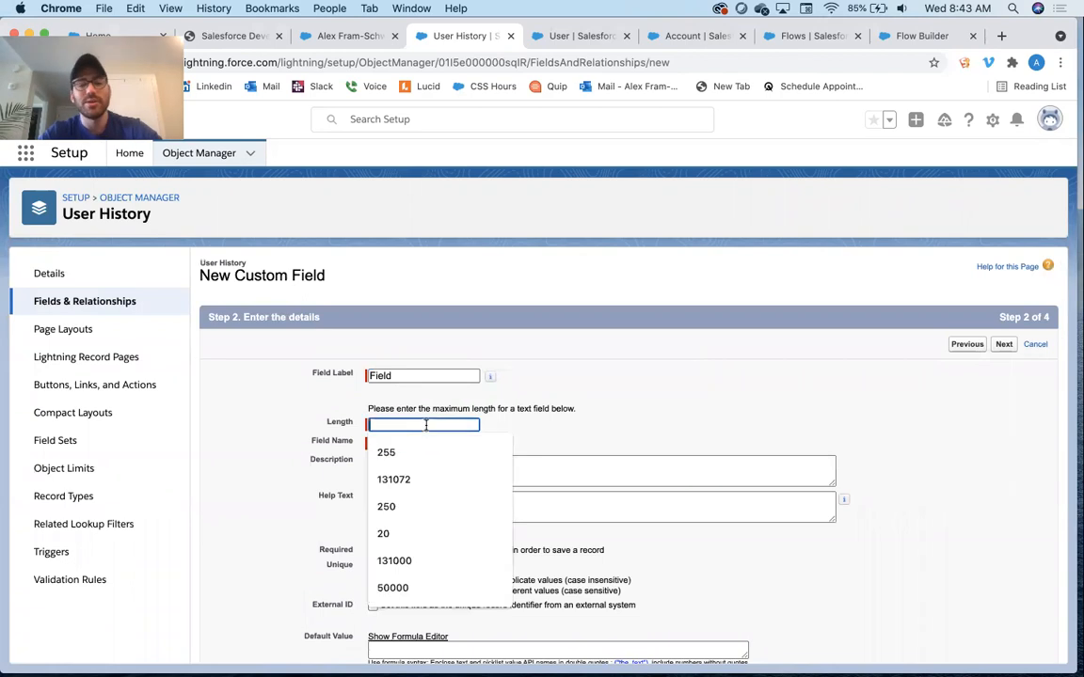
{"action": "type", "text": "15"}
{"action": "key", "text": "Tab"}
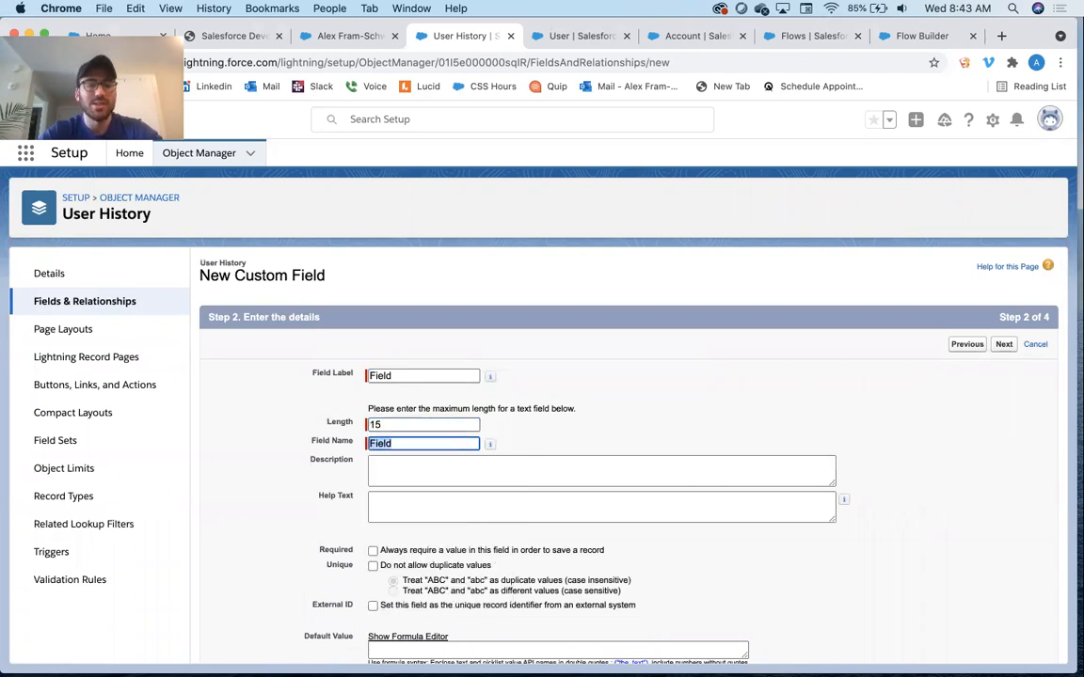
{"action": "left_click", "coordinate": [1003, 345]}
{"action": "left_click", "coordinate": [1002, 344]}
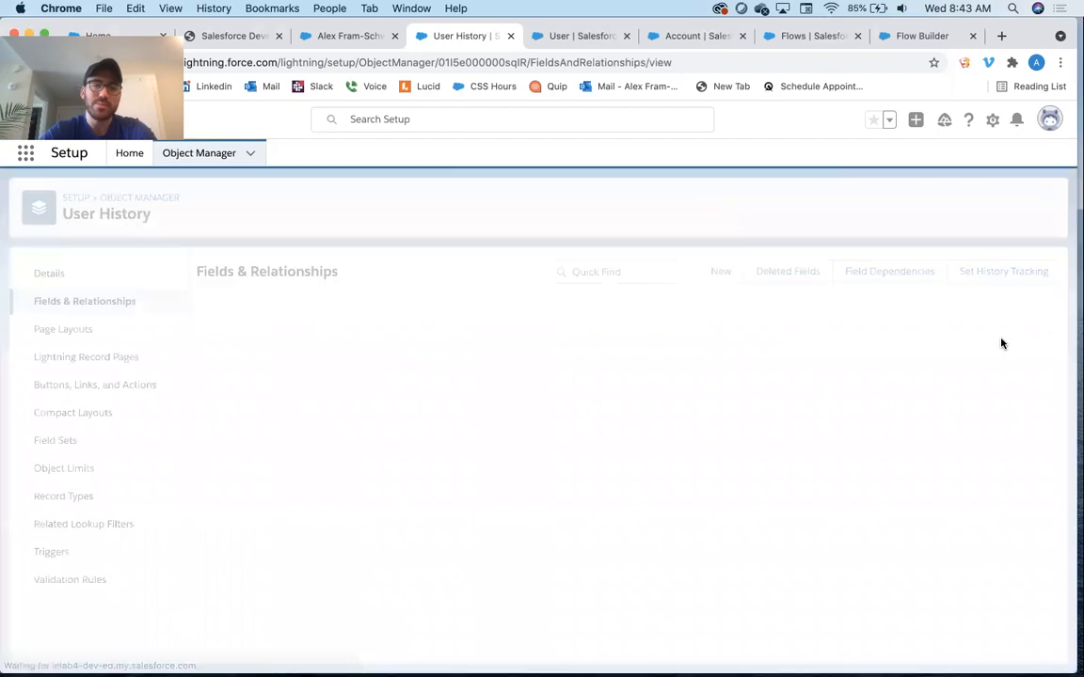
Open the User After Save record-triggered flow and edit the Assign Title Change User History Values assignment
{"action": "left_click", "coordinate": [124, 155]}
{"action": "left_click", "coordinate": [100, 192]}
{"action": "type", "text": "flow"}
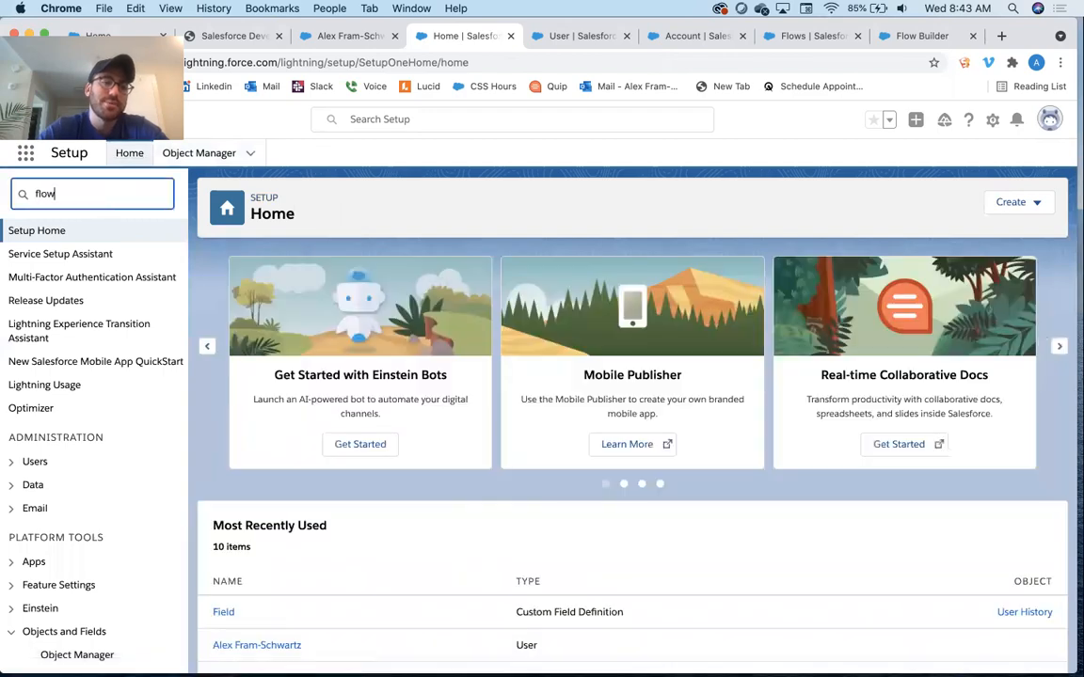
{"action": "left_click", "coordinate": [53, 347]}
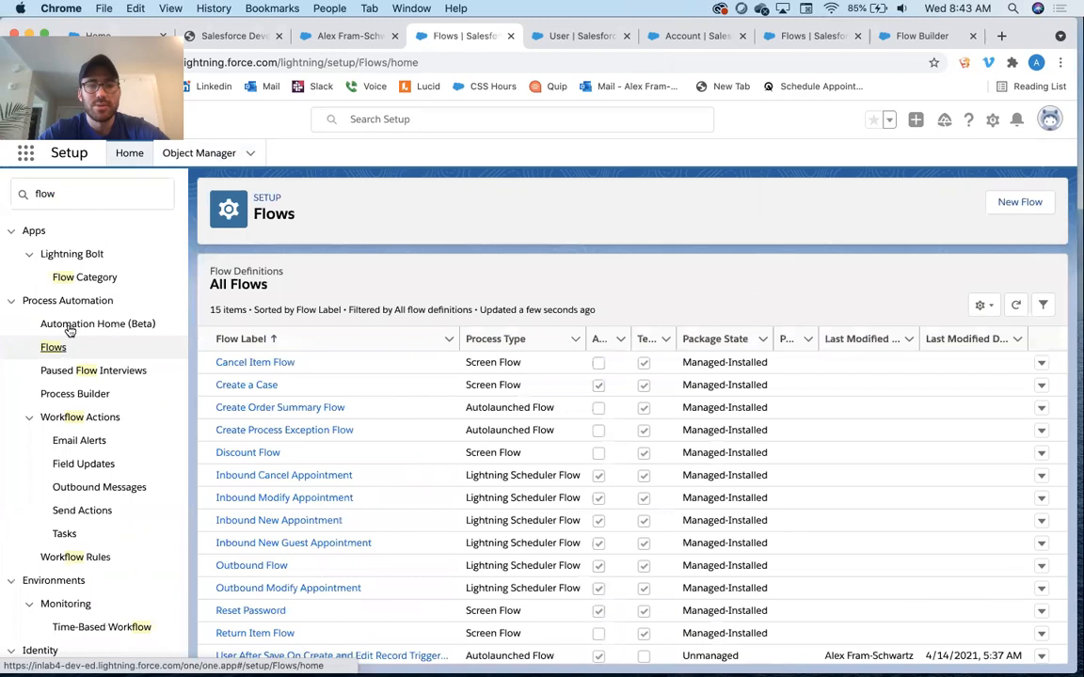
{"action": "scroll", "coordinate": [467, 471], "scroll_direction": "down", "scroll_amount": 1}
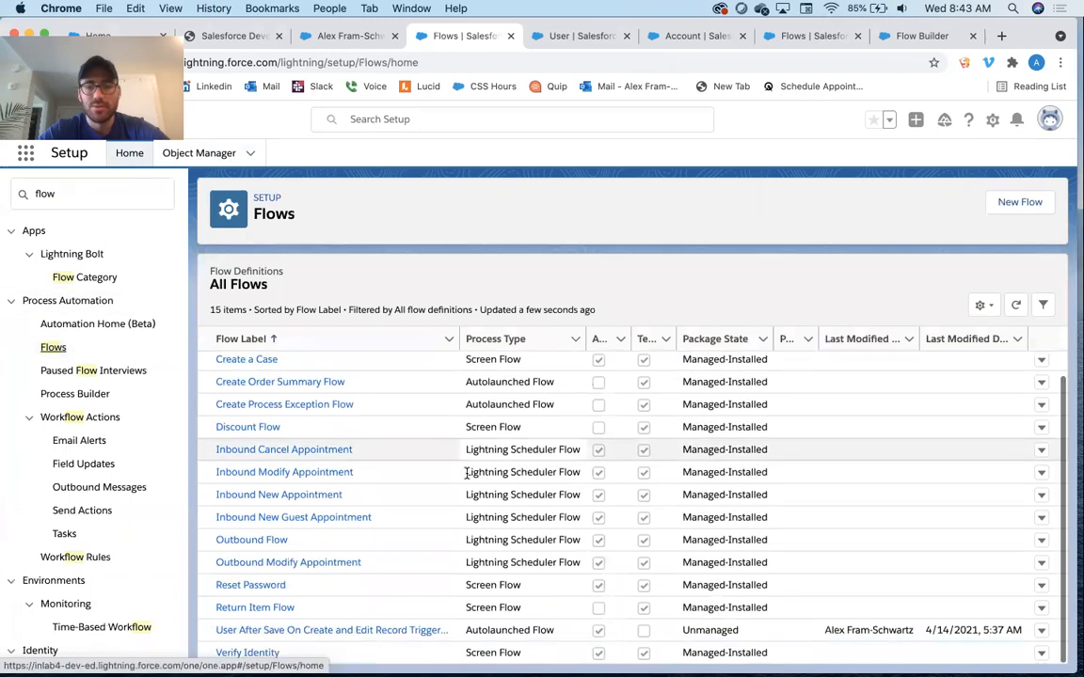
{"action": "left_click", "coordinate": [268, 630]}
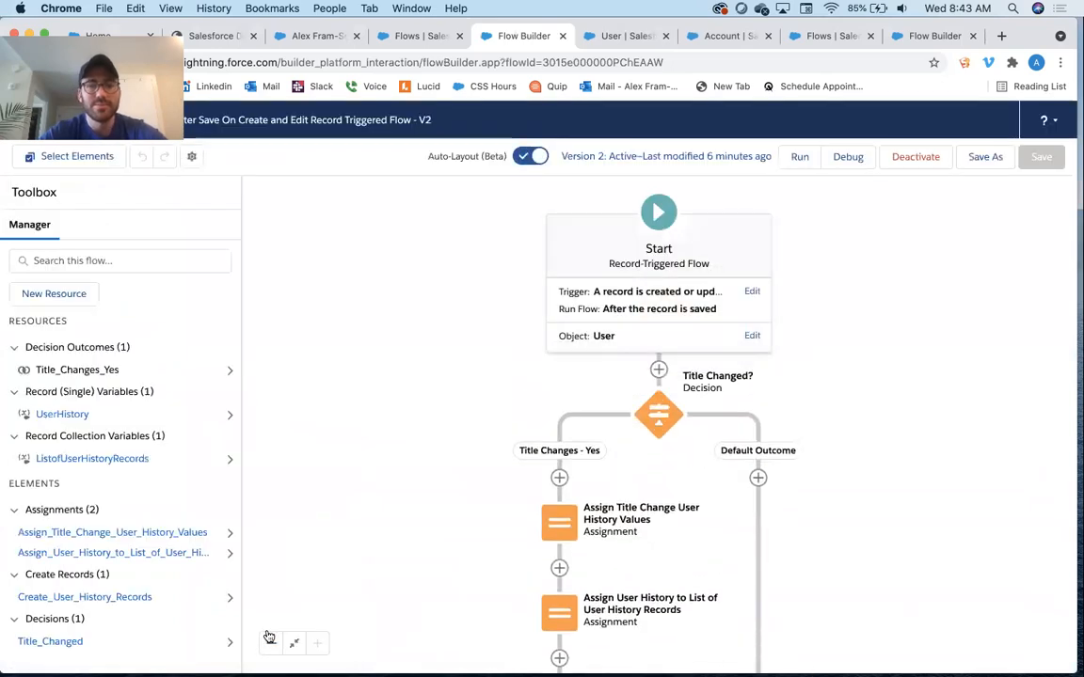
{"action": "left_click_drag", "start_coordinate": [462, 560], "coordinate": [429, 293]}
{"action": "left_click_drag", "start_coordinate": [489, 330], "coordinate": [486, 441]}
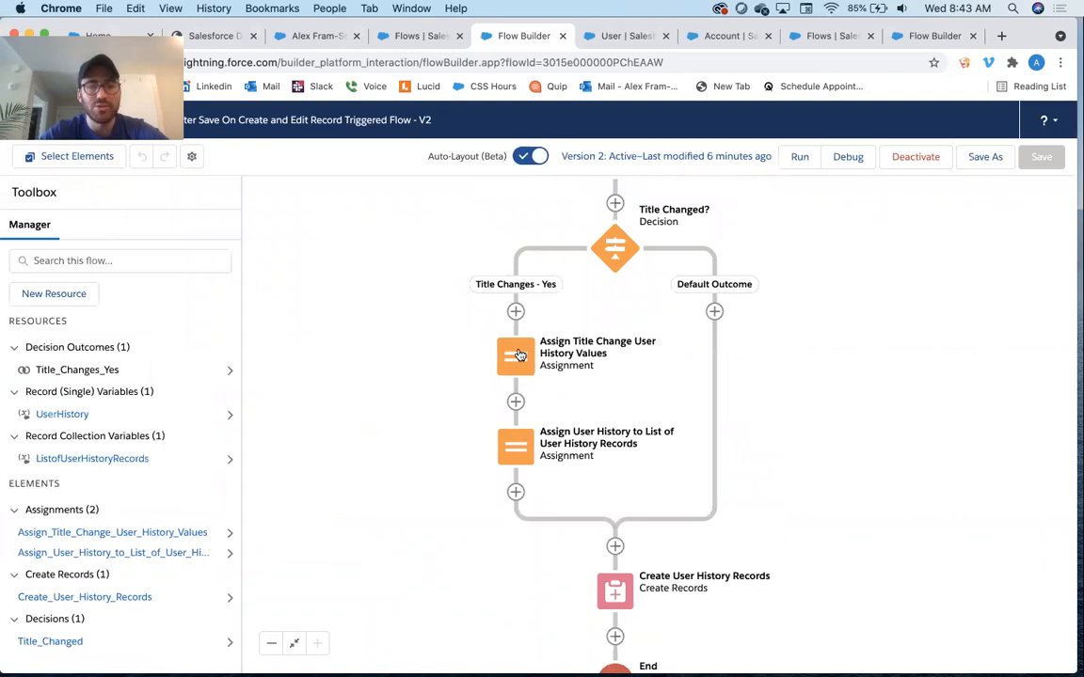
{"action": "left_click", "coordinate": [518, 354]}
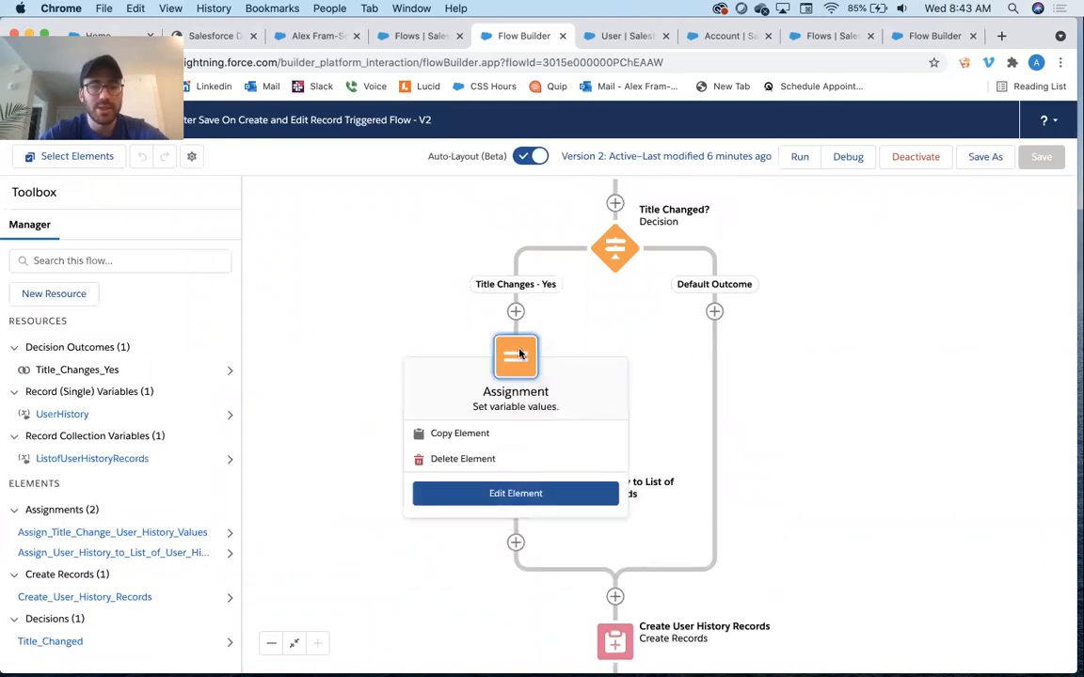
{"action": "left_click", "coordinate": [515, 492]}
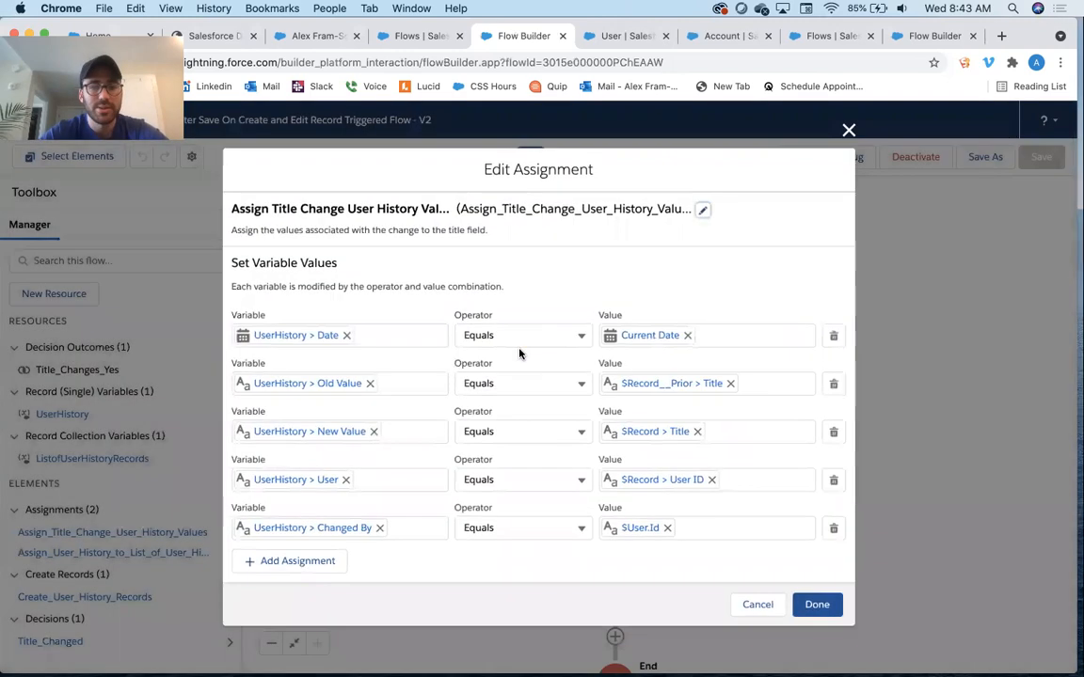
Add an assignment setting UserHistory > Field equal to Title and close the editor
{"action": "left_click", "coordinate": [297, 565]}
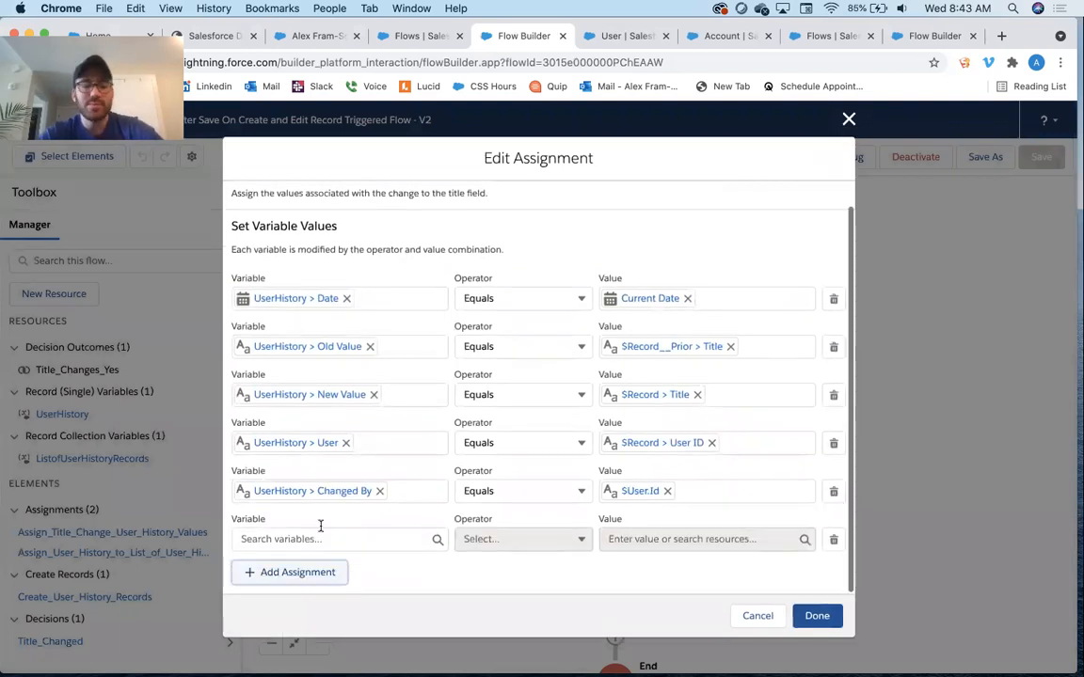
{"action": "left_click", "coordinate": [319, 539]}
{"action": "type", "text": "user"}
{"action": "left_click", "coordinate": [350, 389]}
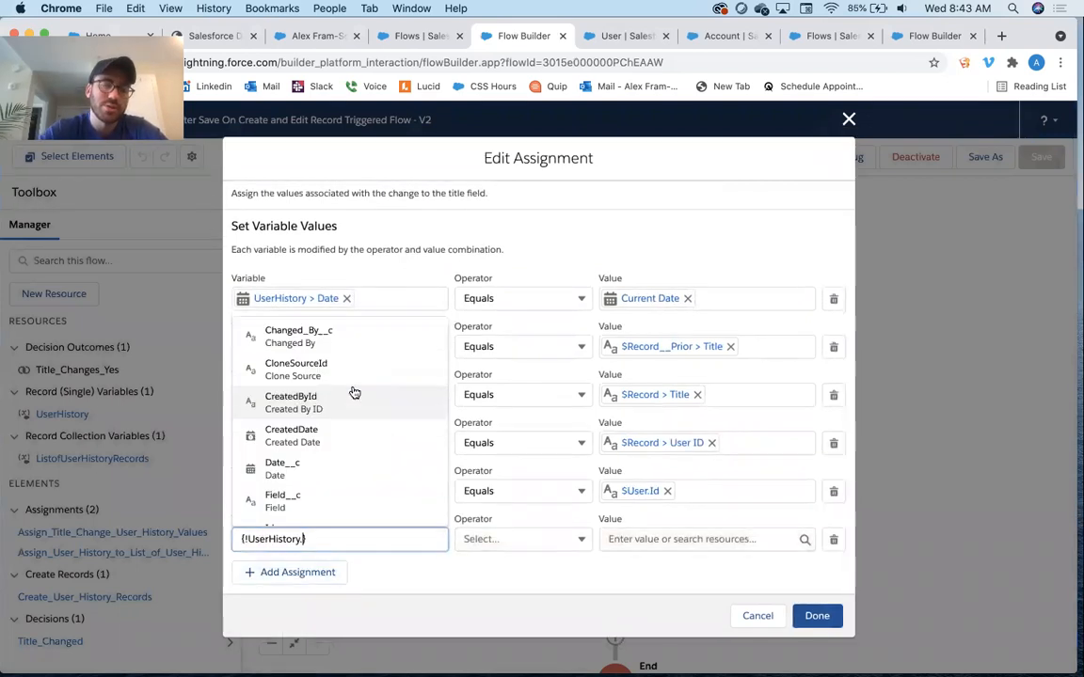
{"action": "type", "text": "Fi"}
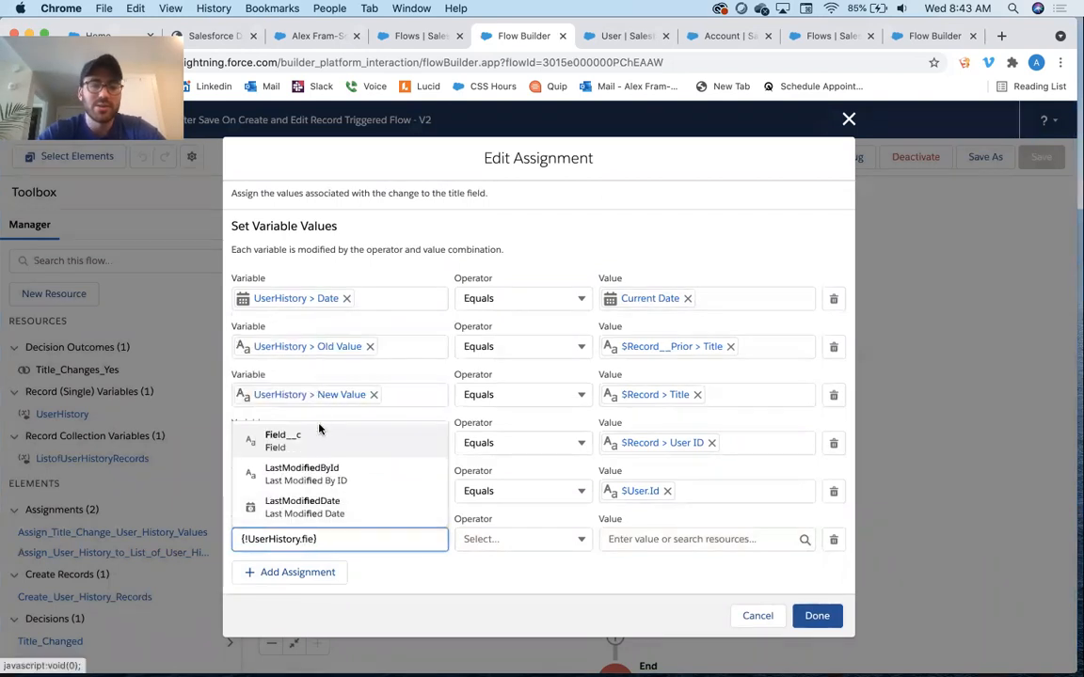
{"action": "left_click", "coordinate": [282, 436]}
{"action": "left_click", "coordinate": [704, 541]}
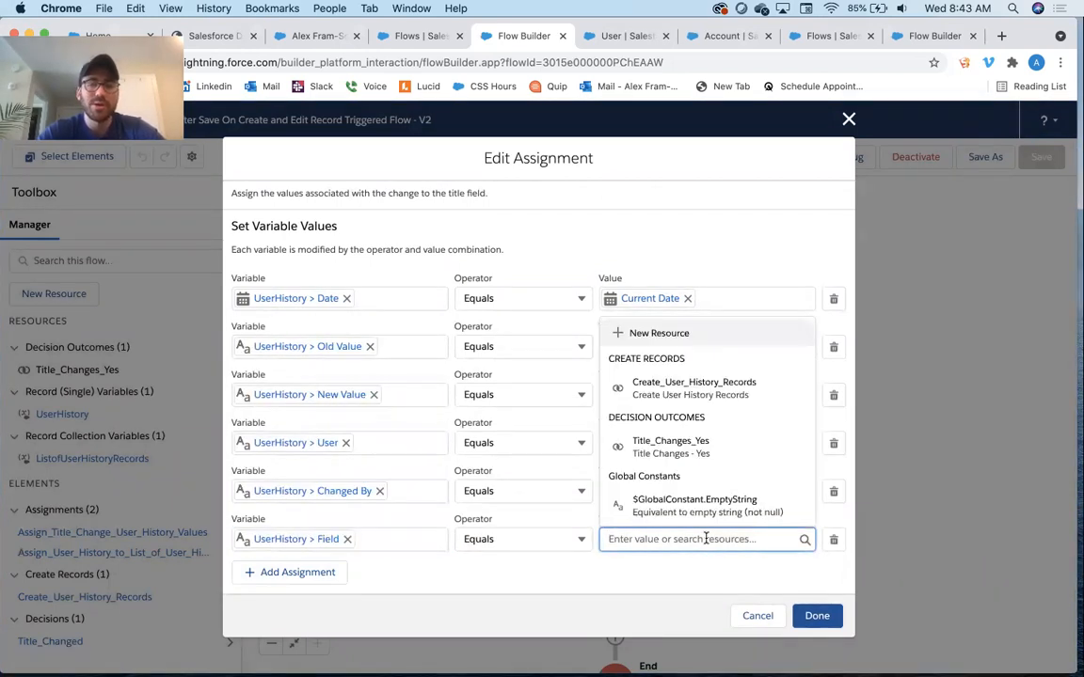
{"action": "type", "text": "F"}
{"action": "key", "text": "BackSpace"}
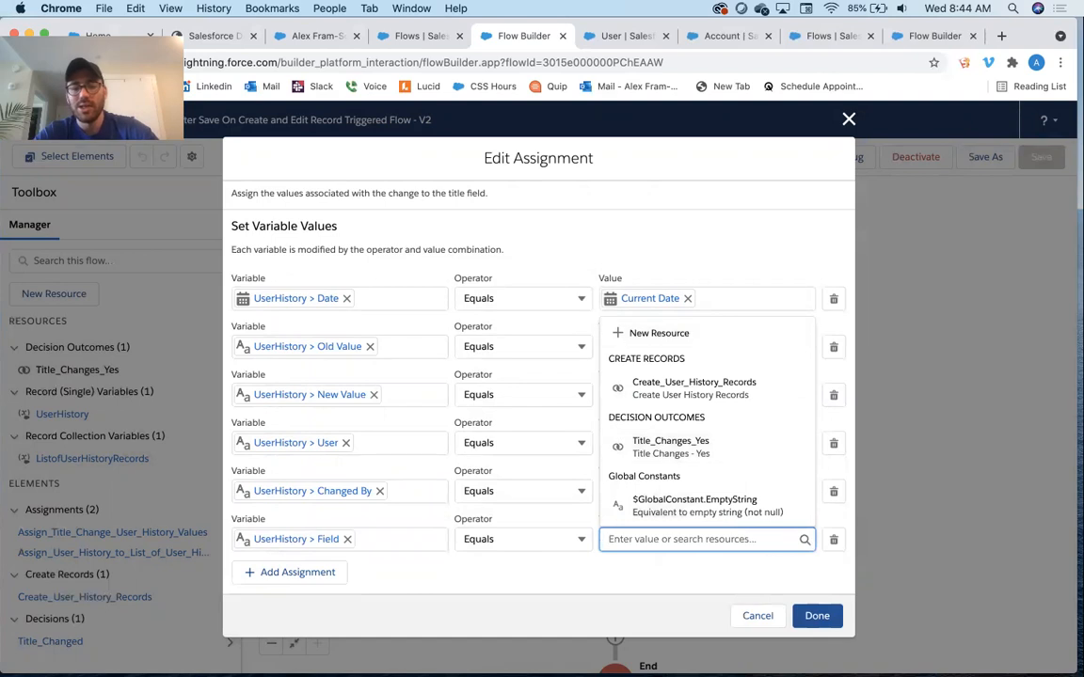
{"action": "type", "text": "Title"}
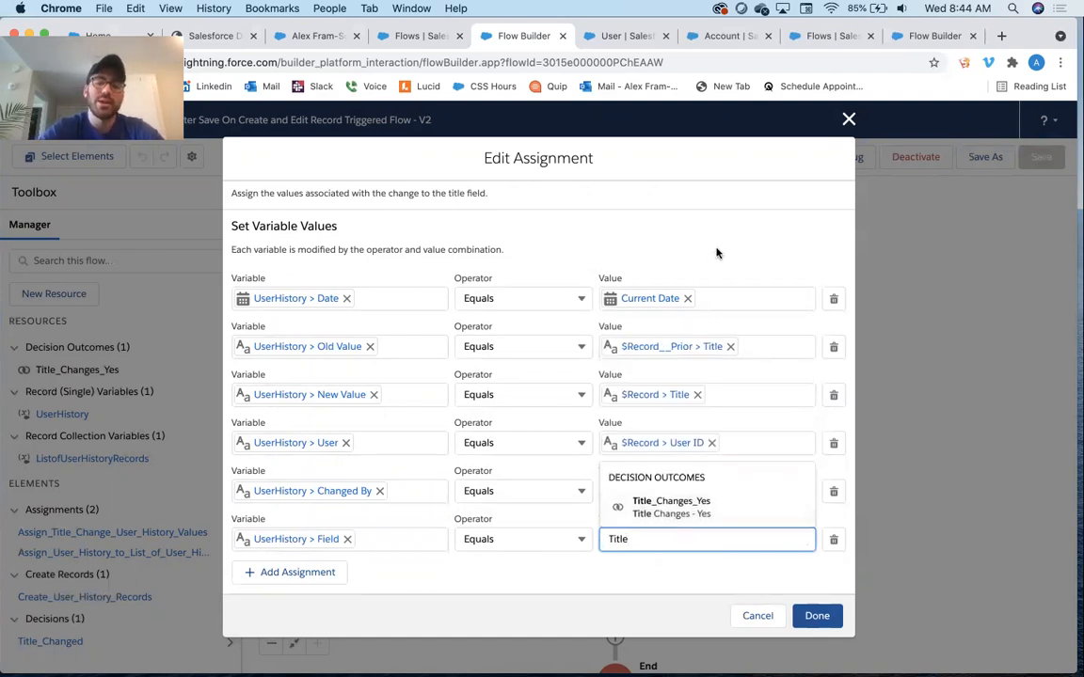
{"action": "left_click", "coordinate": [716, 253]}
{"action": "left_click", "coordinate": [816, 616]}
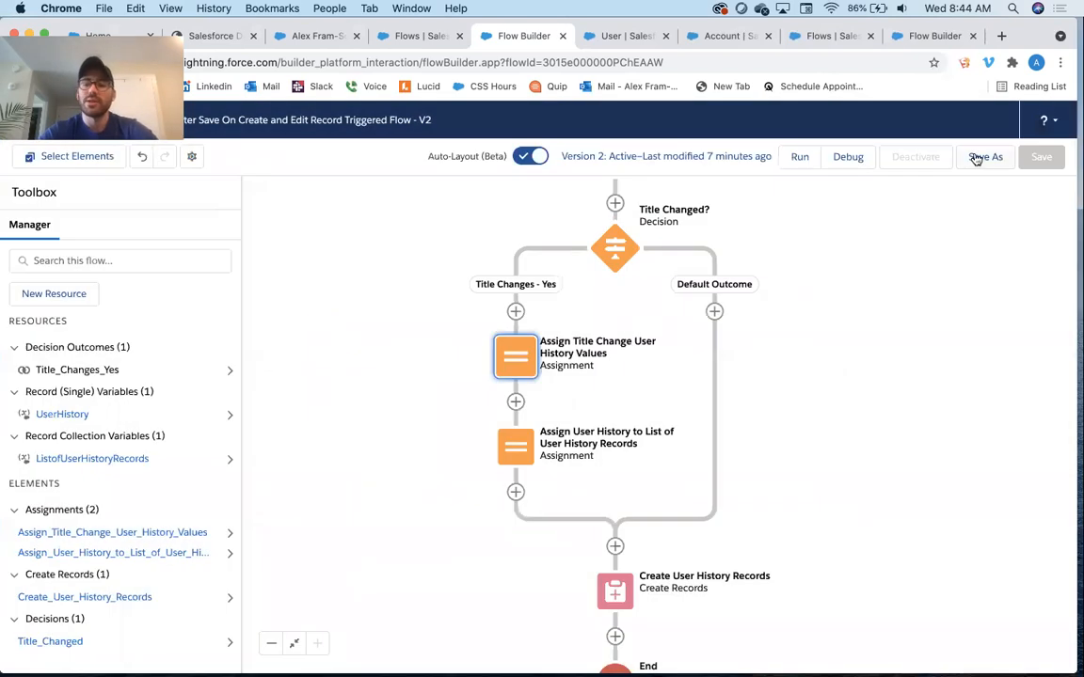
Save the flow as a new version and activate it
{"action": "left_click", "coordinate": [976, 159]}
{"action": "left_click", "coordinate": [820, 510]}
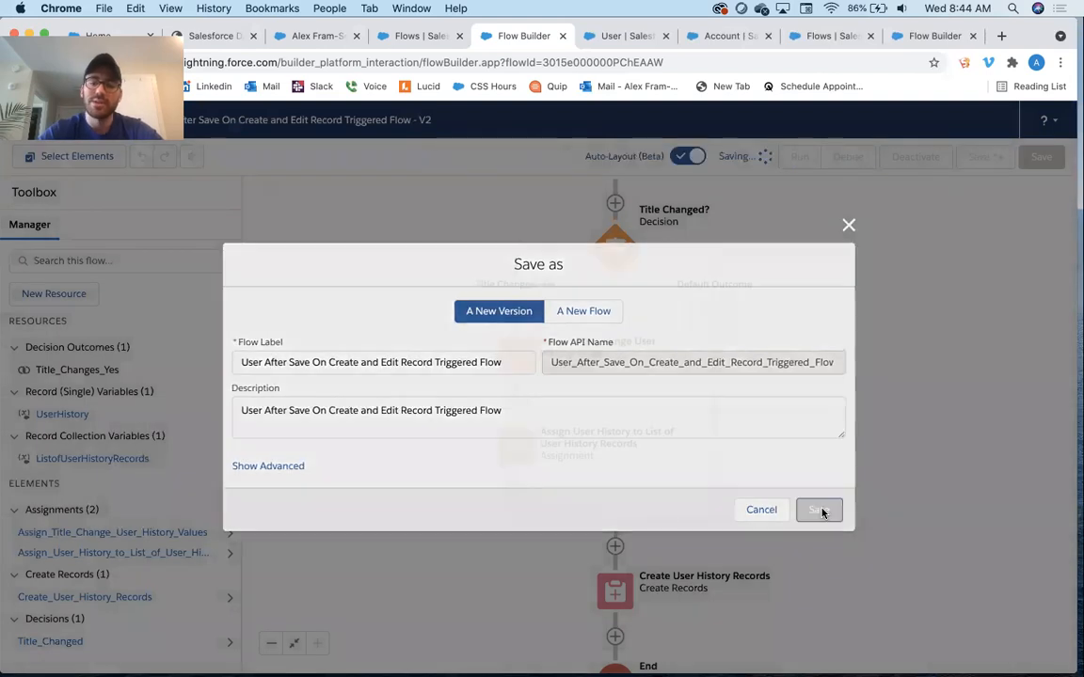
{"action": "left_click", "coordinate": [918, 169]}
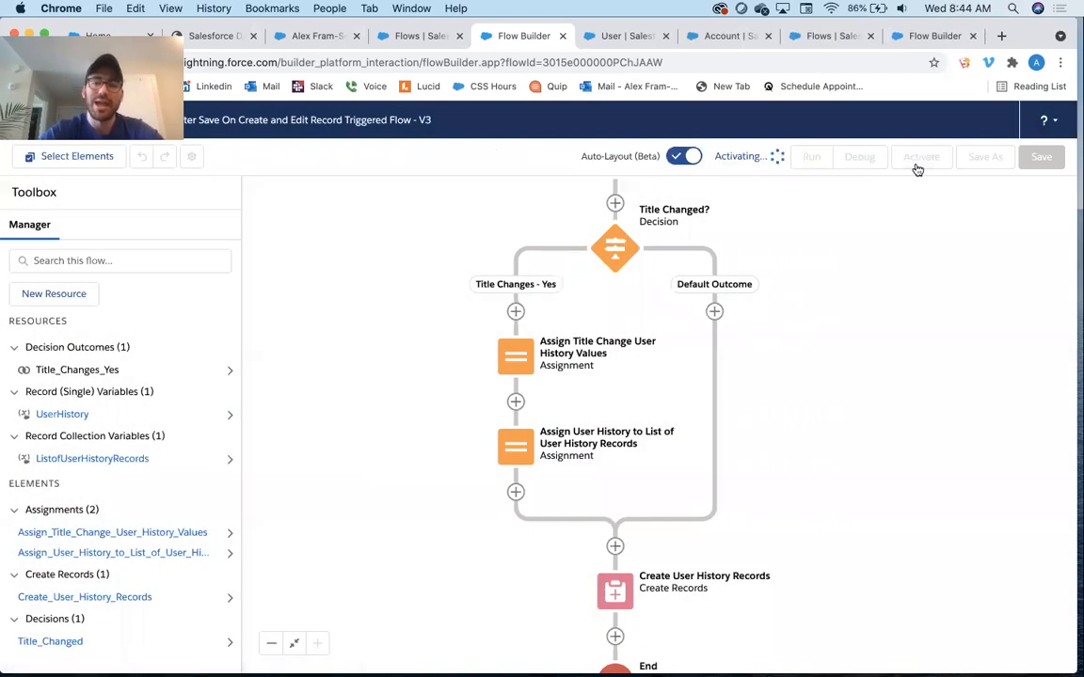
On the user's record, change the Title to President, save, and check the User History related list
{"action": "left_click", "coordinate": [419, 35]}
{"action": "left_click", "coordinate": [316, 36]}
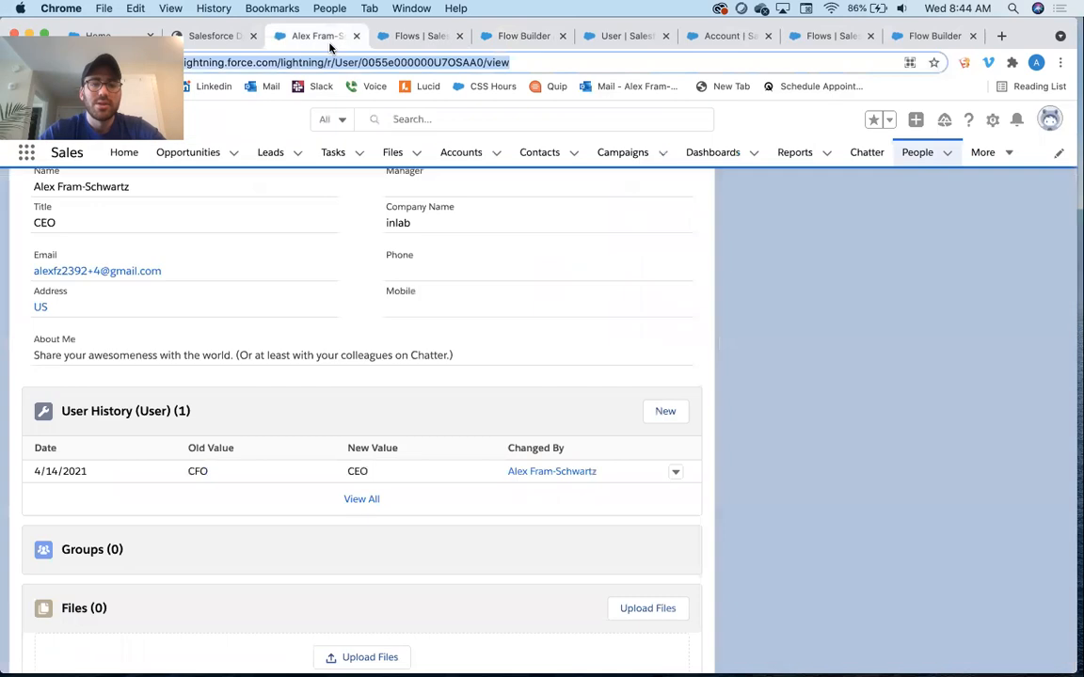
{"action": "scroll", "coordinate": [425, 394], "scroll_direction": "up", "scroll_amount": 3}
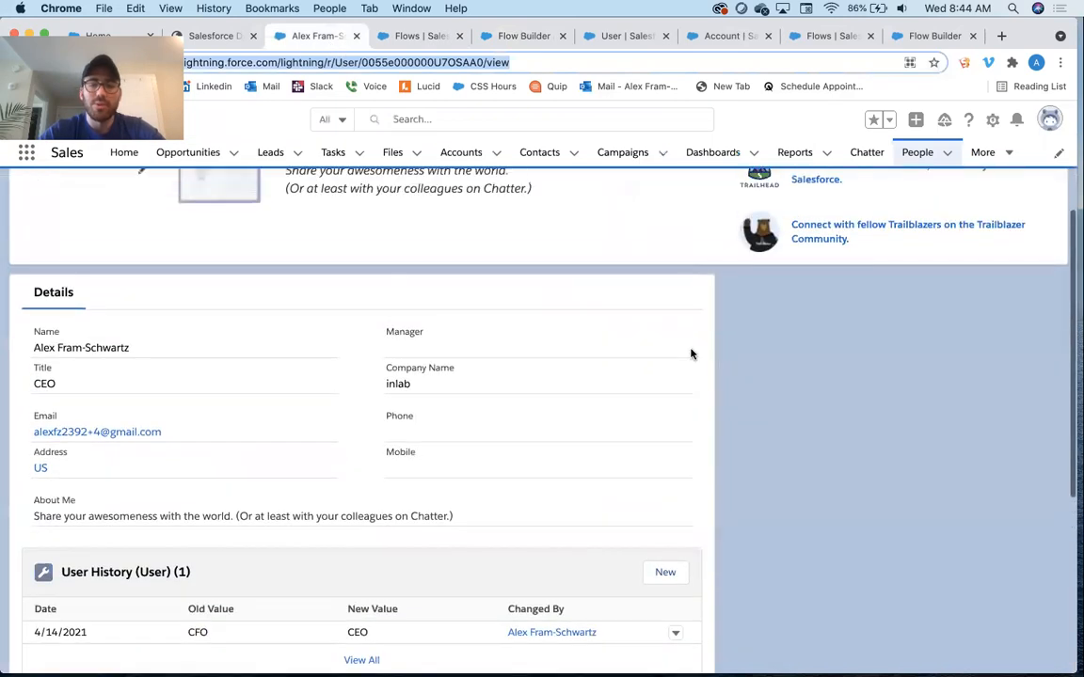
{"action": "scroll", "coordinate": [790, 258], "scroll_direction": "up", "scroll_amount": 3}
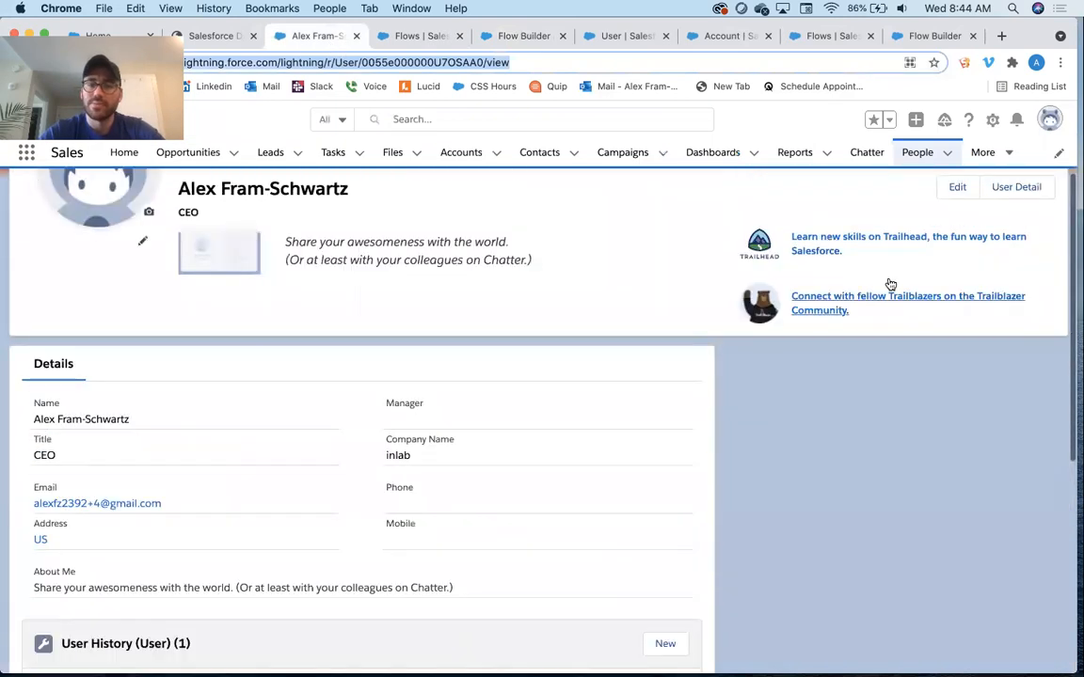
{"action": "left_click", "coordinate": [956, 189]}
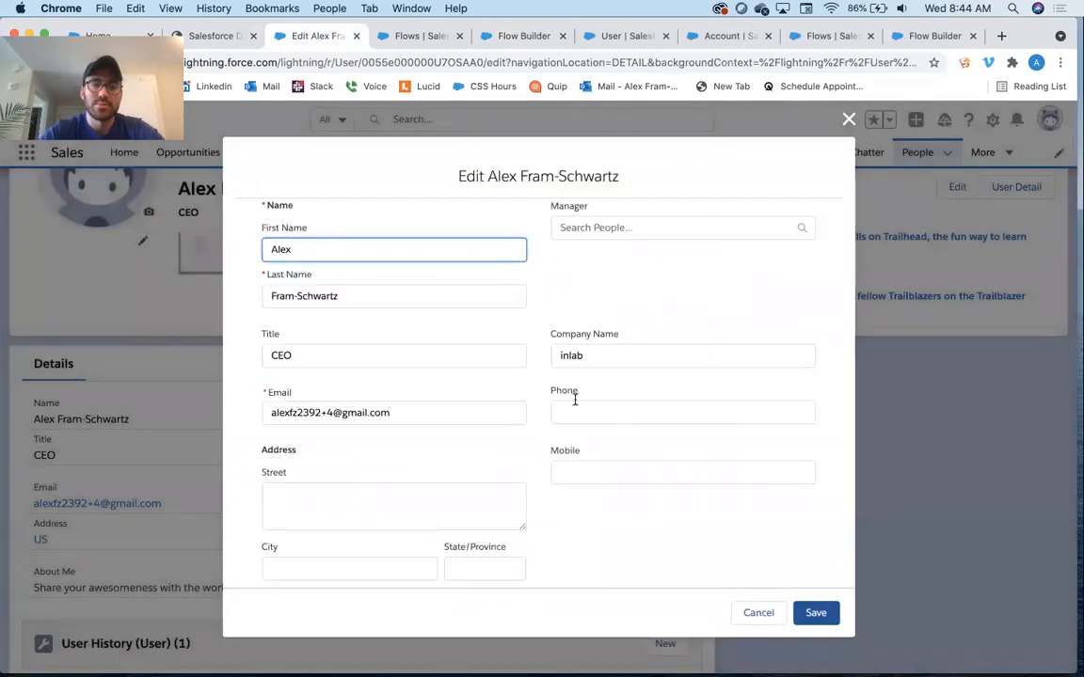
{"action": "left_click", "coordinate": [308, 354]}
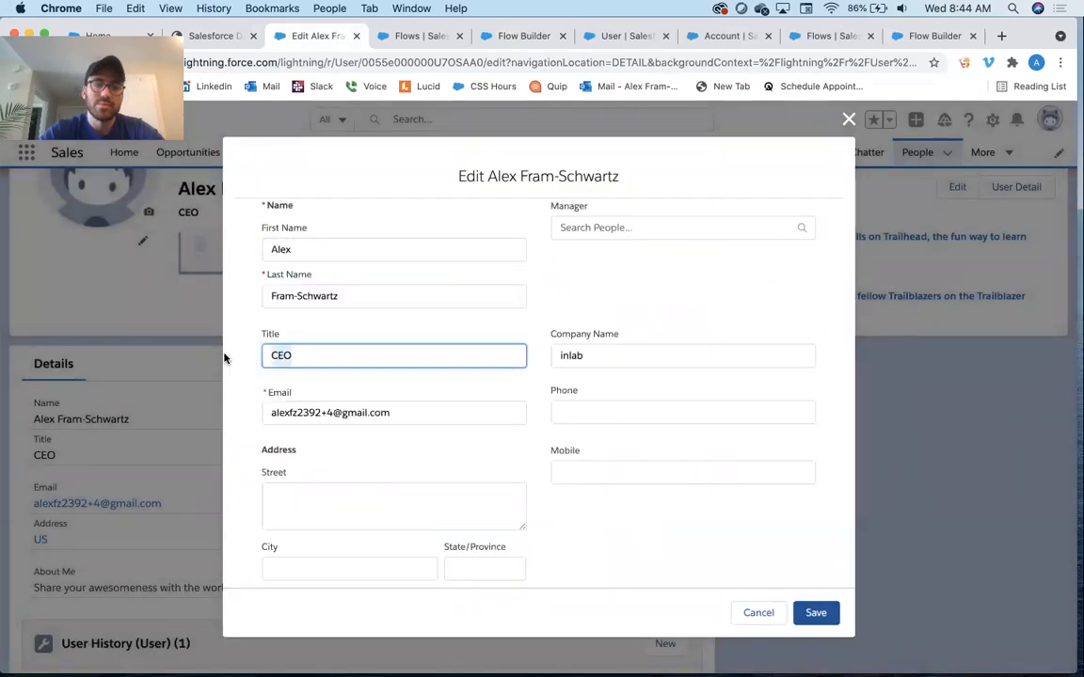
{"action": "key", "text": "super+a"}
{"action": "type", "text": "President"}
{"action": "key", "text": "Tab"}
{"action": "left_click", "coordinate": [814, 612]}
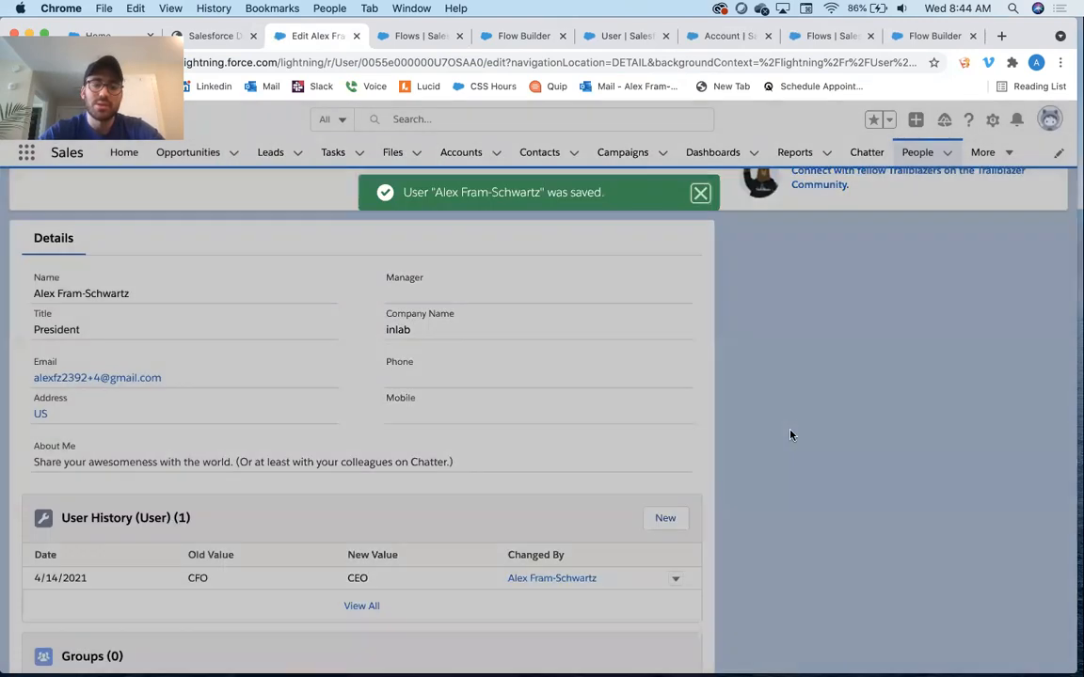
{"action": "scroll", "coordinate": [640, 407], "scroll_direction": "down", "scroll_amount": 2}
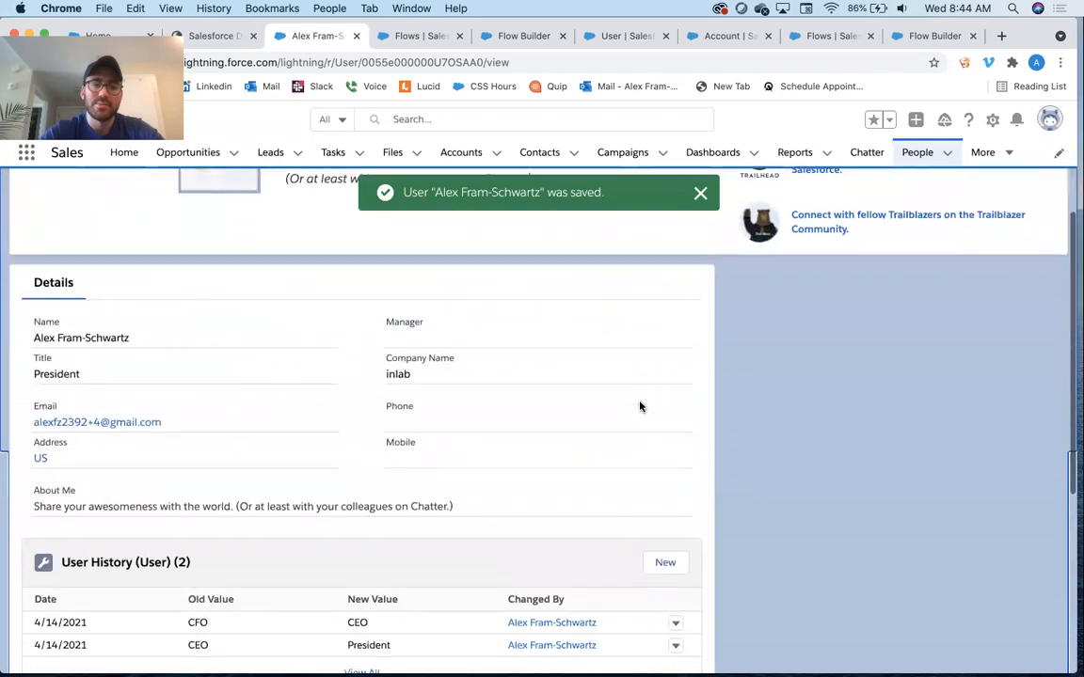
{"action": "scroll", "coordinate": [640, 407], "scroll_direction": "down", "scroll_amount": 5}
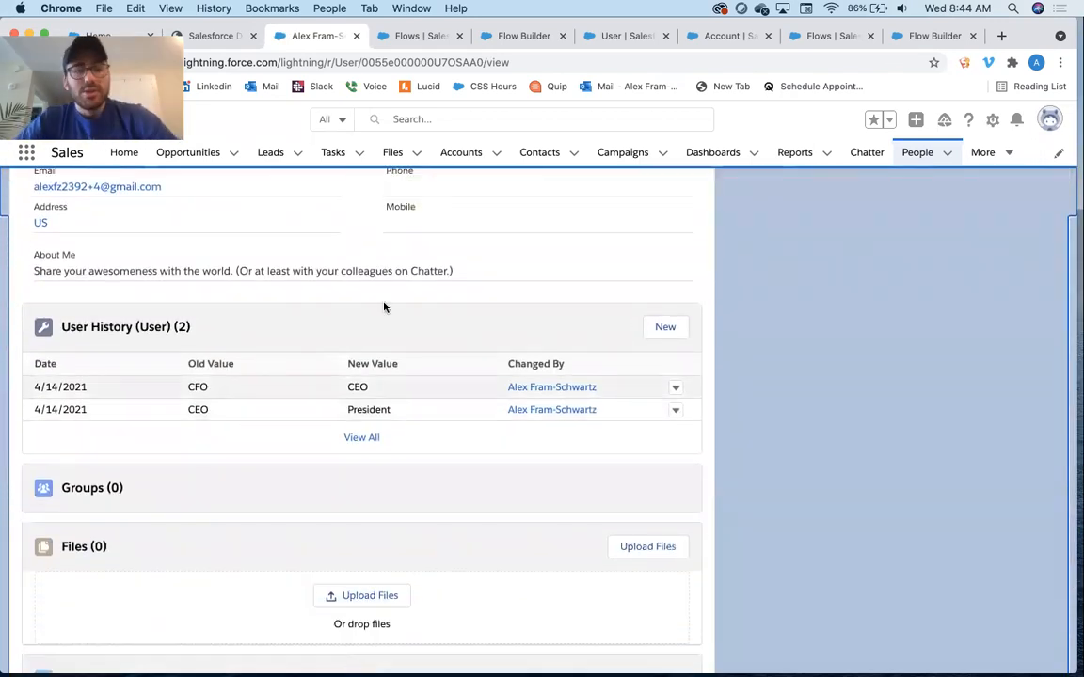
Open the CEO-to-President User History record to inspect its values, including Field, save it unchanged, and review the user's profile
{"action": "left_click", "coordinate": [674, 411]}
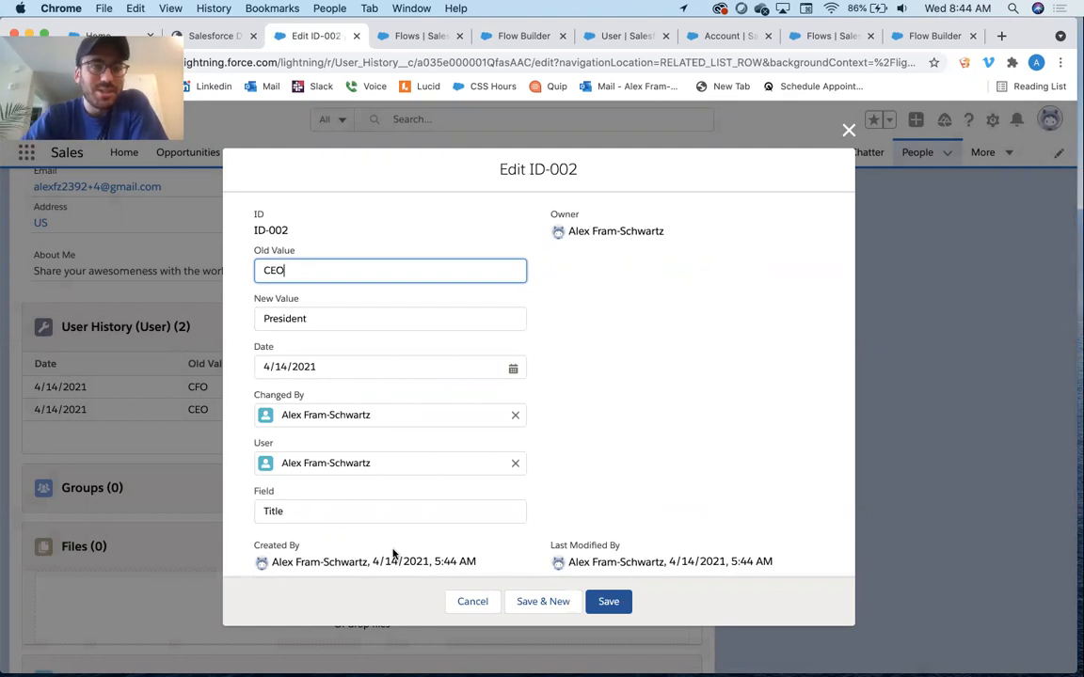
{"action": "left_click", "coordinate": [608, 608]}
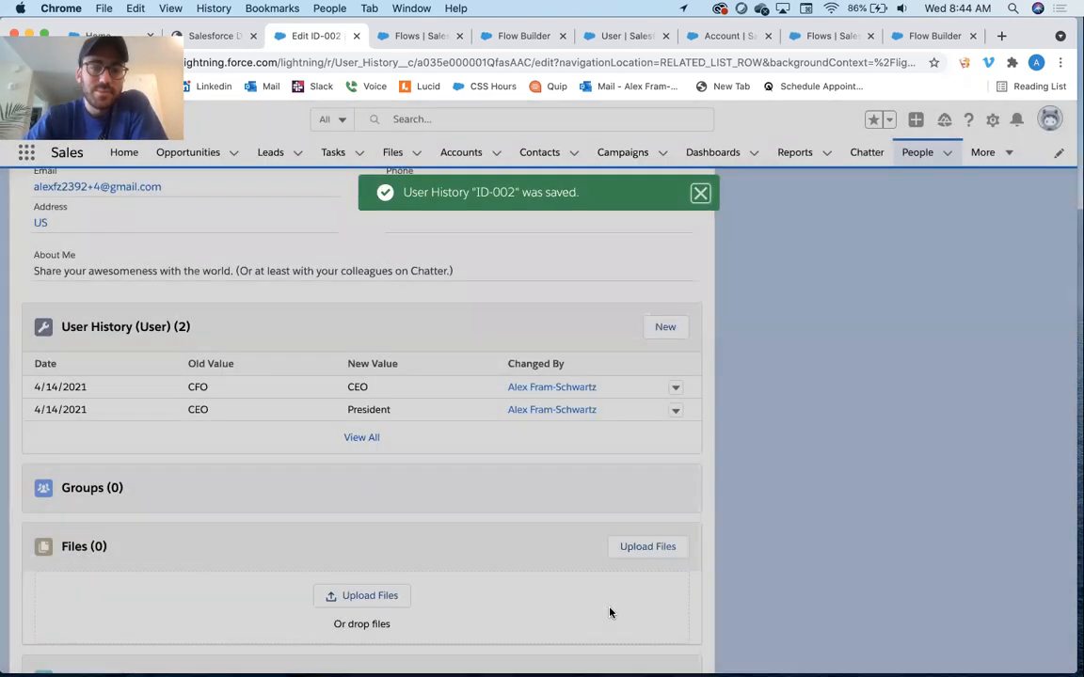
{"action": "scroll", "coordinate": [609, 622], "scroll_direction": "down", "scroll_amount": 1}
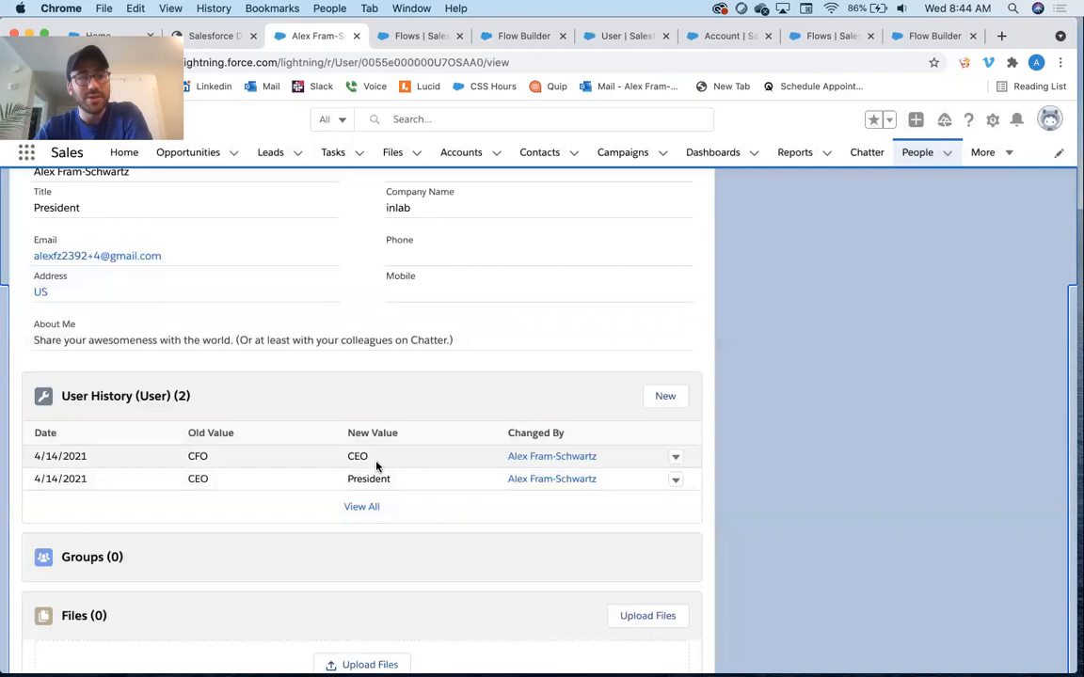
{"action": "scroll", "coordinate": [376, 465], "scroll_direction": "up", "scroll_amount": 4}
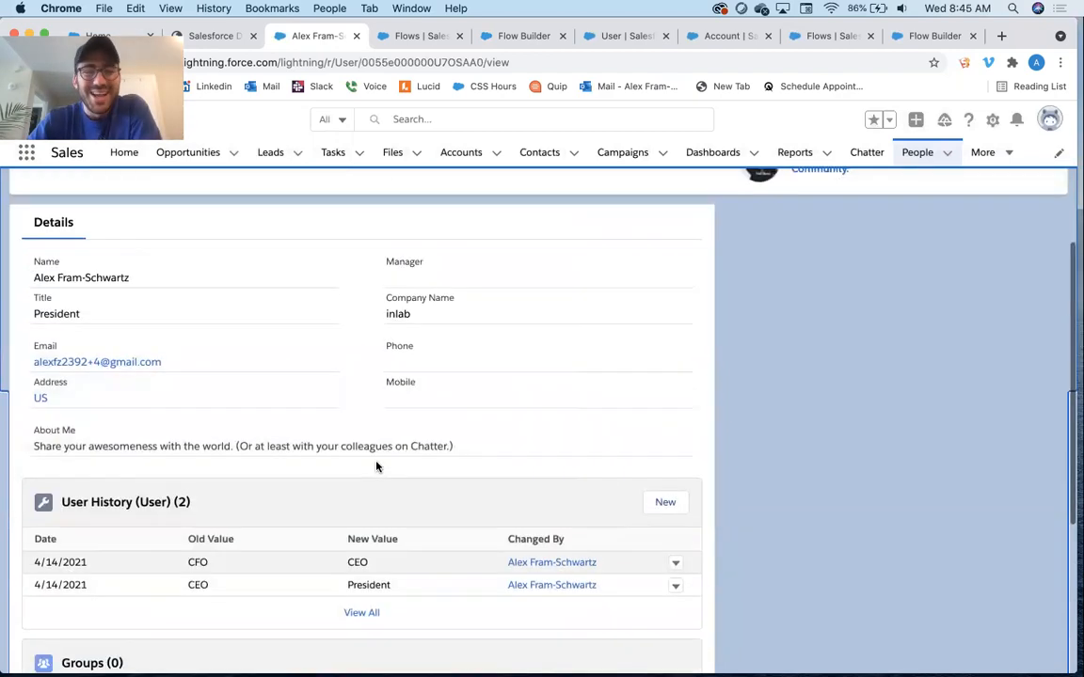
{"action": "scroll", "coordinate": [335, 299], "scroll_direction": "up", "scroll_amount": 4}
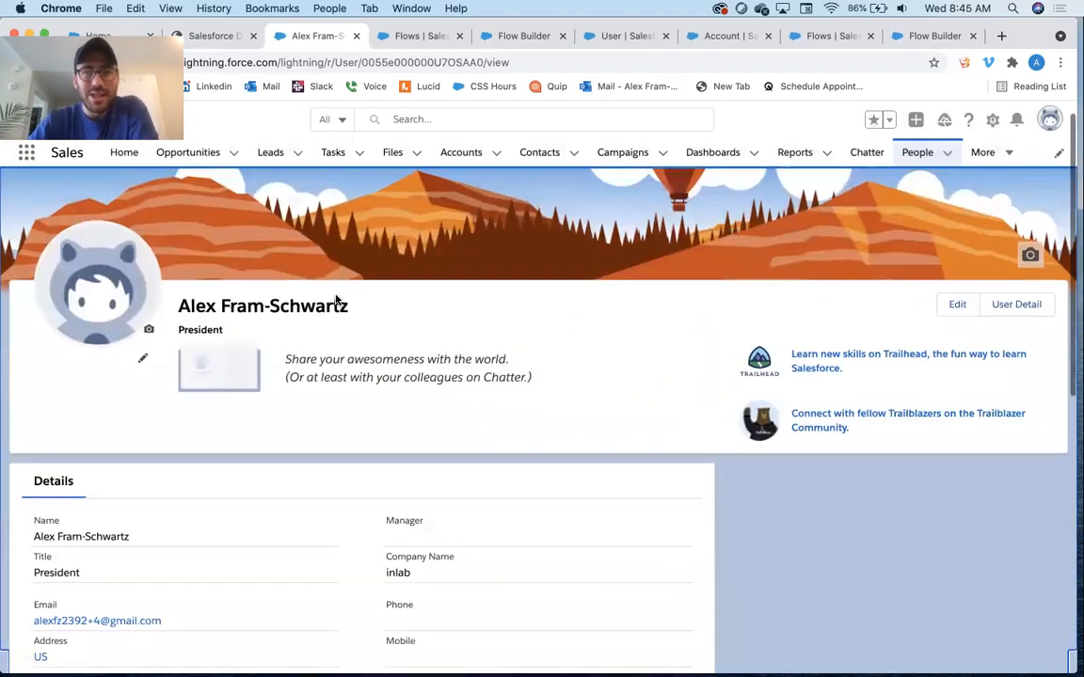
{"action": "scroll", "coordinate": [335, 300], "scroll_direction": "down", "scroll_amount": 7}
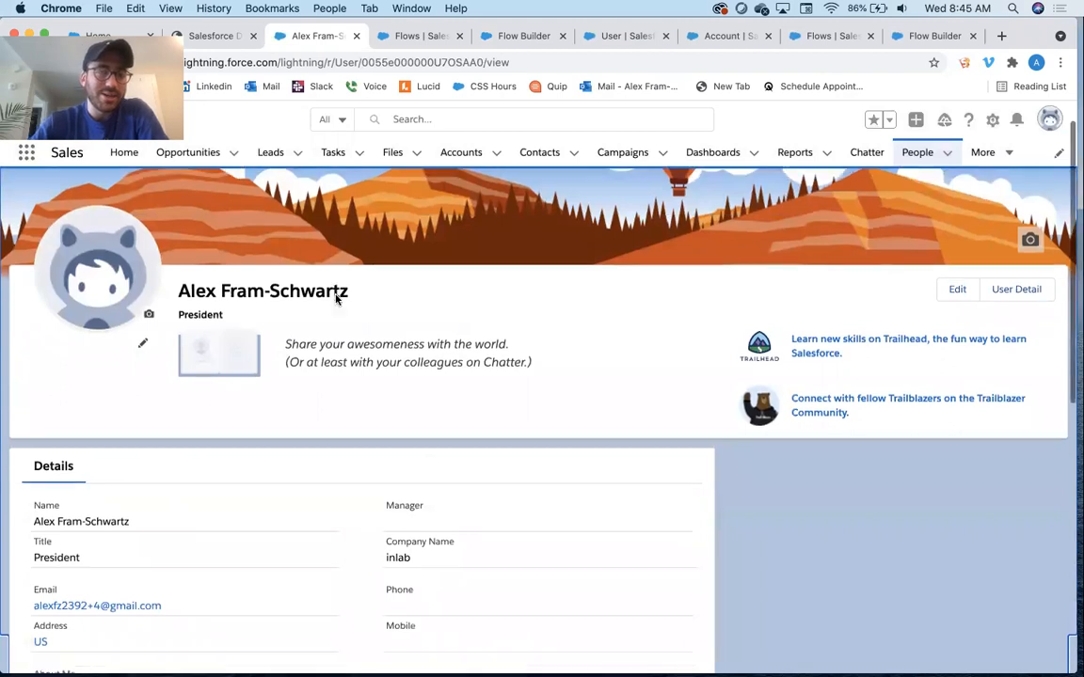